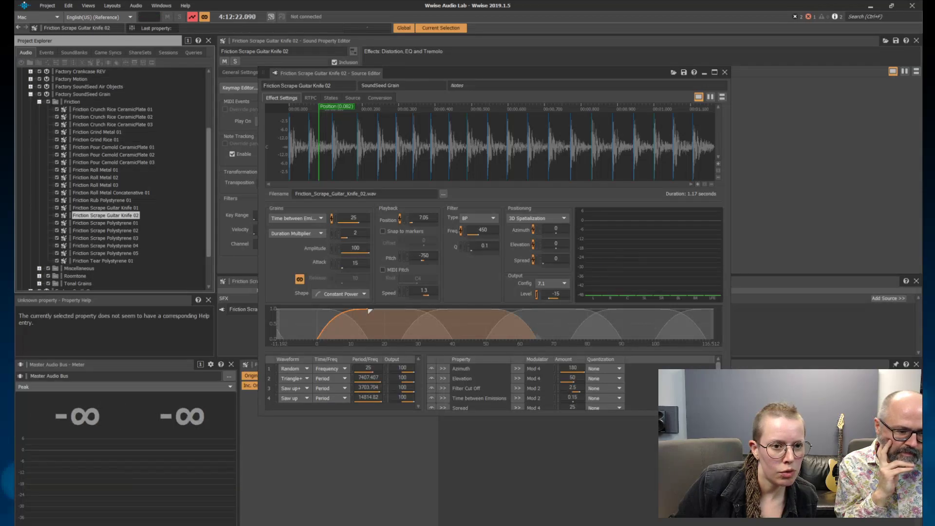
# Move Friction Scrape Guitar Knife 02 from the Friction folder into the personal work unit of the Actor-Mixer Hierarchy
pyautogui.scroll(4, 114, 181)
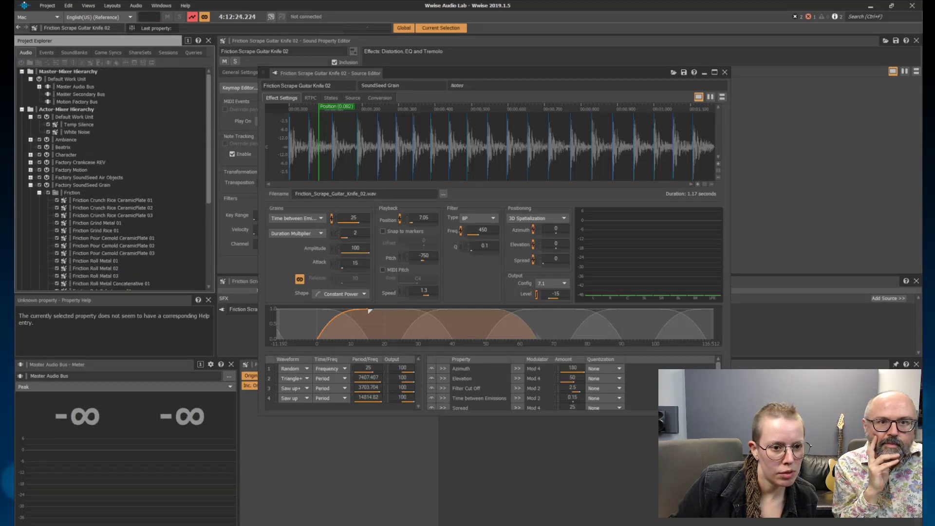
pyautogui.scroll(-4, 115, 180)
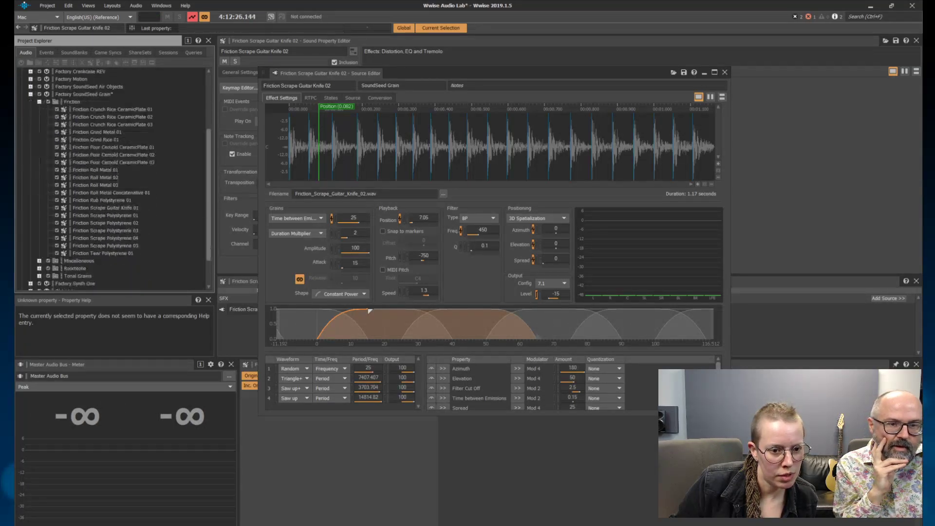
# Audition other Friction sounds: Scrape Polystyrene 01, Scrape Polystyrene 04, Tear Polystyrene 01 and Grind Metal 01
pyautogui.click(105, 216)
pyautogui.press('space')
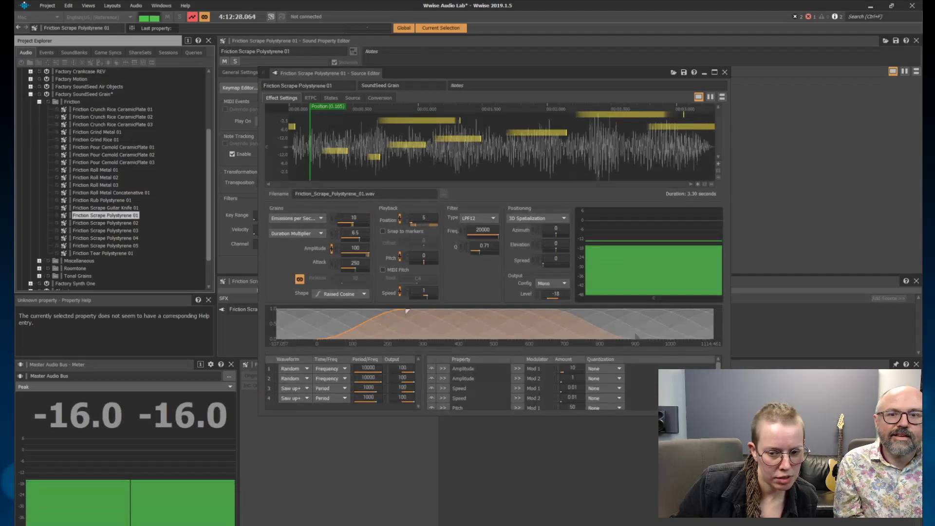
pyautogui.click(105, 239)
pyautogui.press('space')
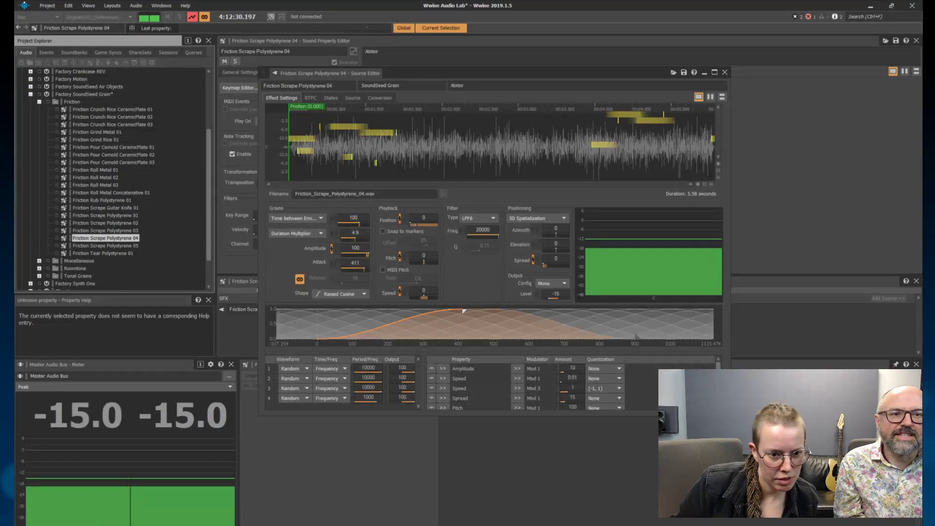
pyautogui.click(103, 253)
pyautogui.press('space')
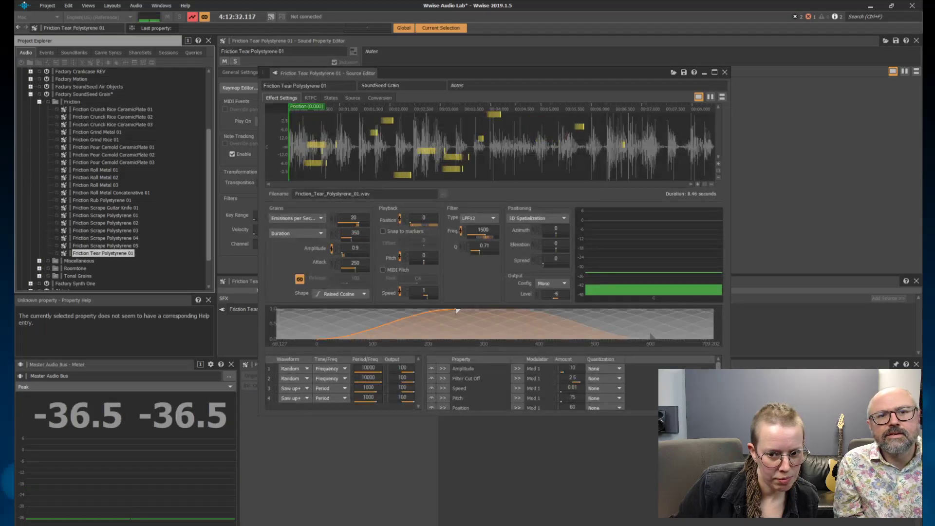
pyautogui.click(97, 132)
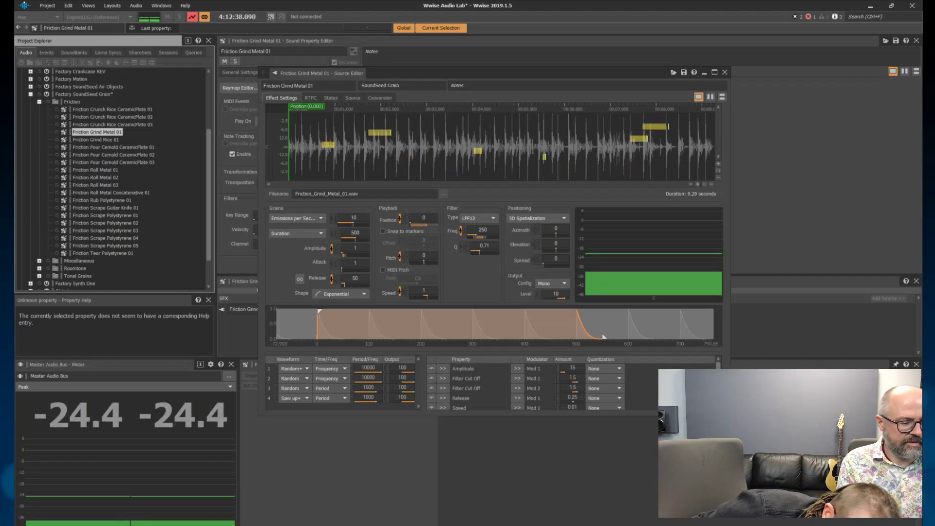
pyautogui.press('space')
# Expand the Roomtone ventilation sounds and audition Hissing Ventilation and Eerie Ventilation
pyautogui.click(40, 269)
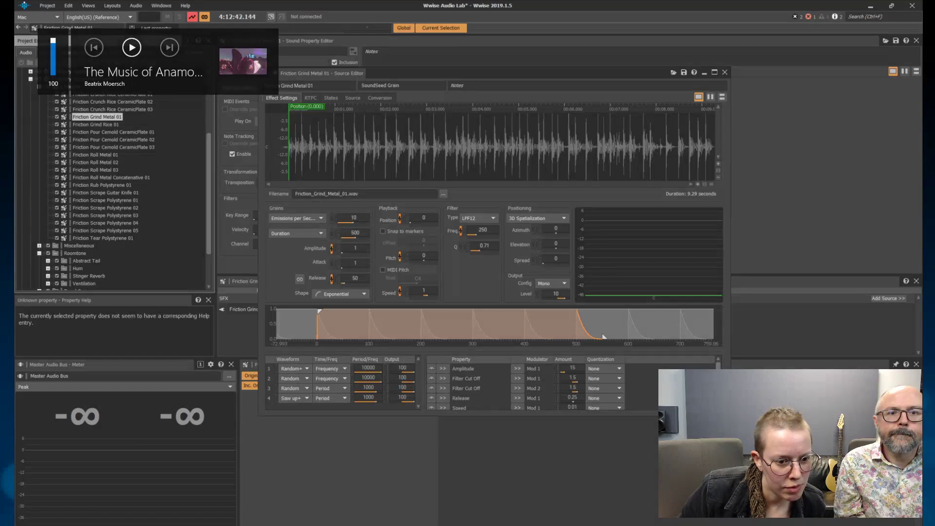
pyautogui.click(56, 261)
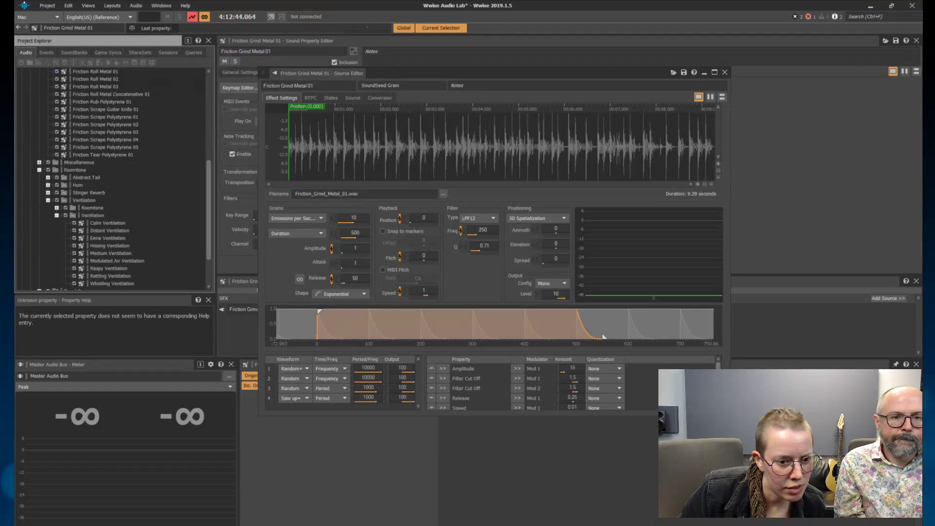
pyautogui.click(110, 246)
pyautogui.press('space')
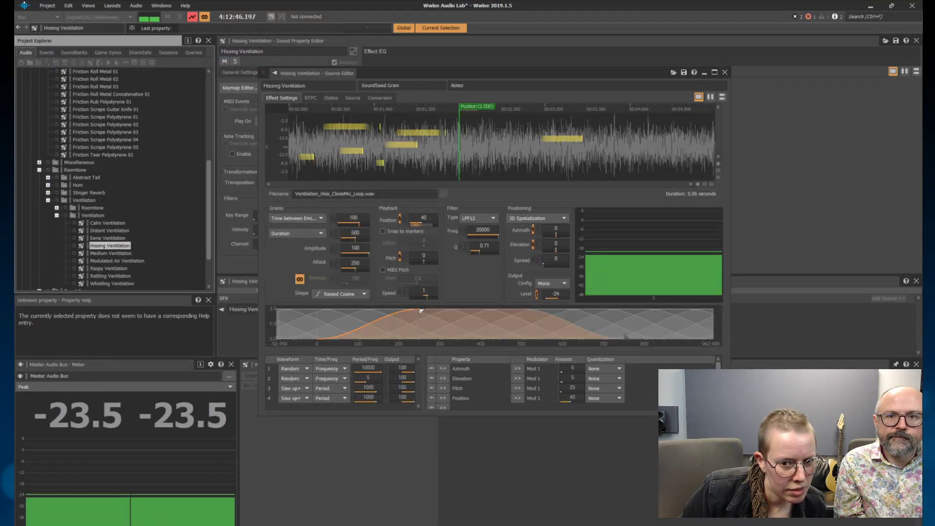
pyautogui.press('space')
pyautogui.press('Up')
pyautogui.press('space')
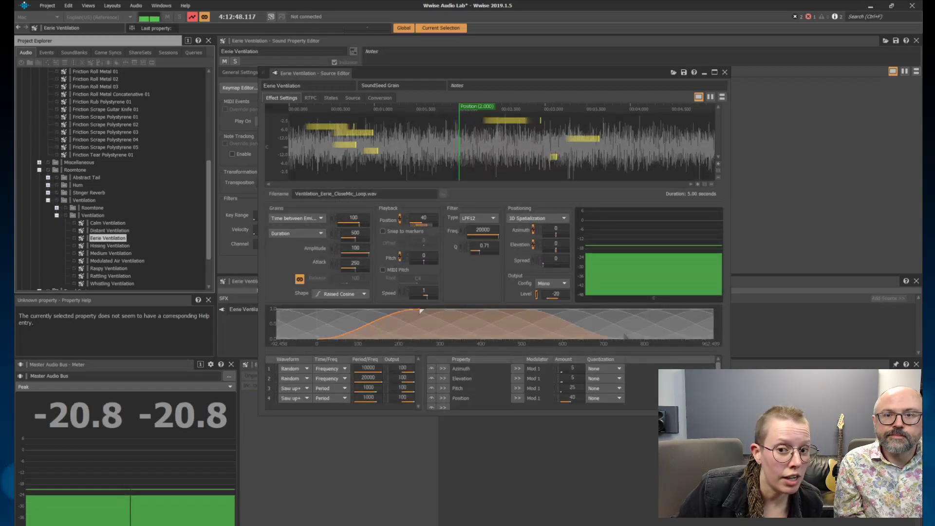
pyautogui.press('space')
# Audition Modulated Air Ventilation and Distant Ventilation
pyautogui.click(117, 261)
pyautogui.press('space')
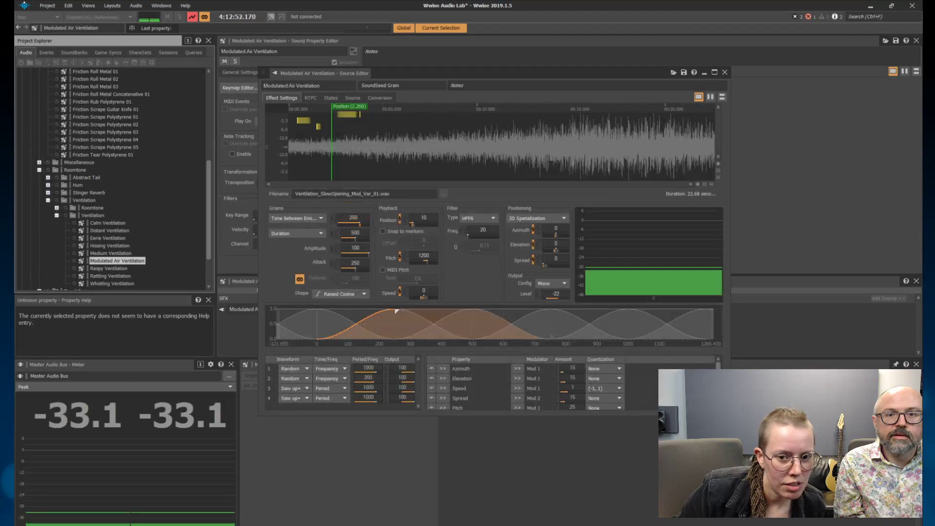
pyautogui.press('space')
pyautogui.click(109, 230)
pyautogui.press('space')
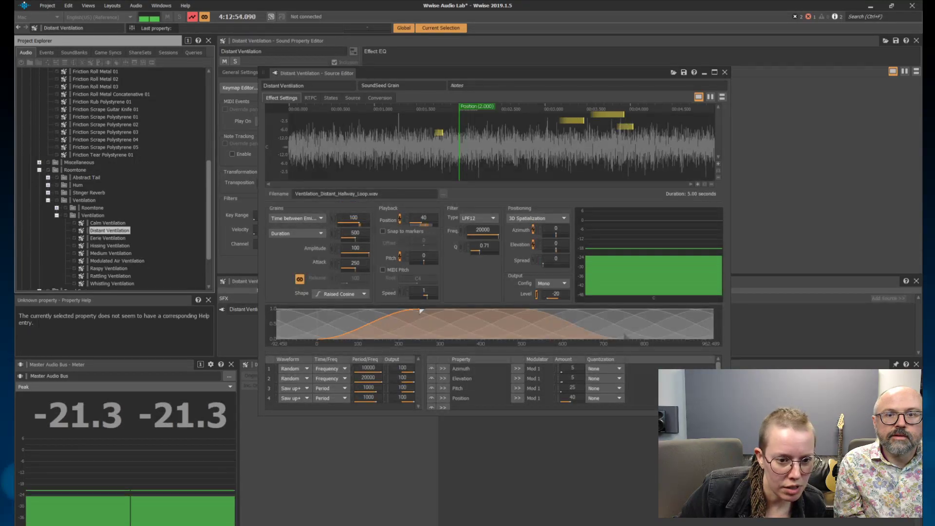
pyautogui.press('space')
# Place Distant Ventilation in the personal work unit and expand that unit to show its sounds
pyautogui.scroll(2, 111, 230)
pyautogui.press('space')
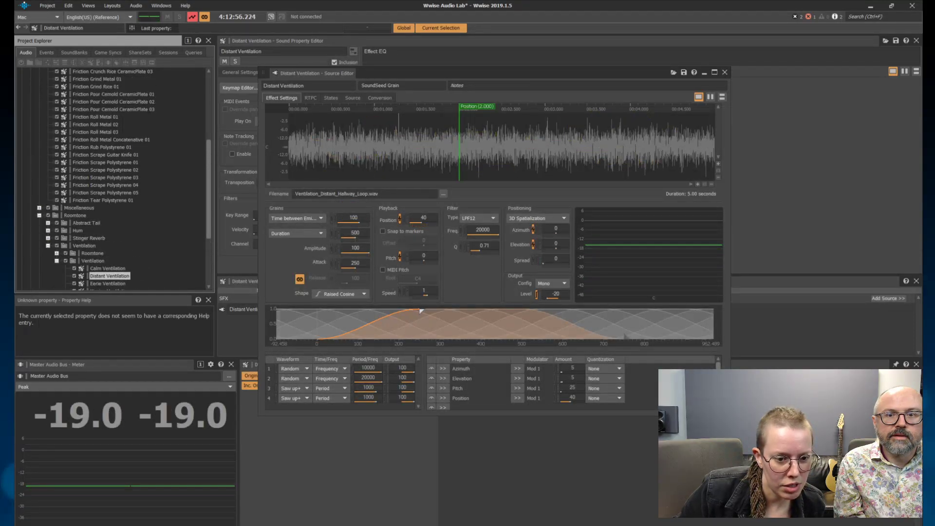
pyautogui.scroll(5, 112, 180)
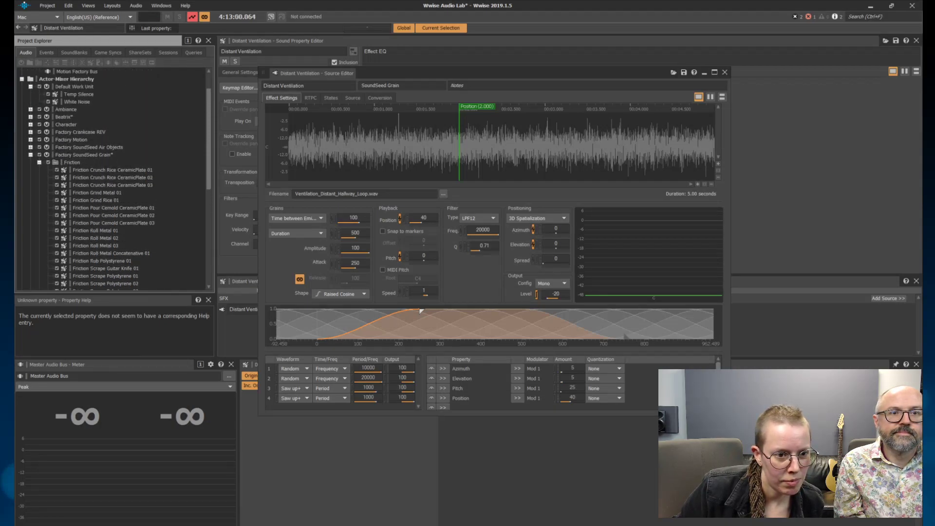
pyautogui.click(30, 117)
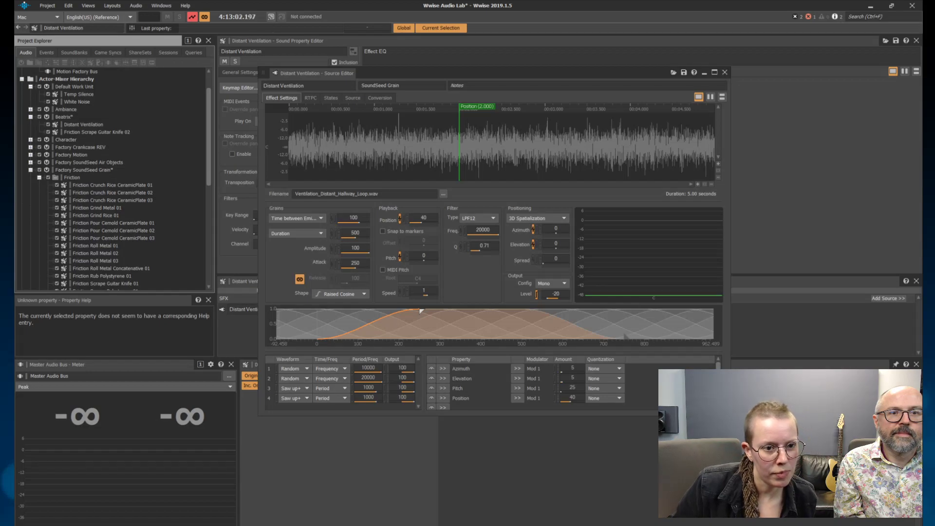
# Audition Friction Scrape Guitar Knife 02 from the personal work unit
pyautogui.click(97, 132)
pyautogui.press('space')
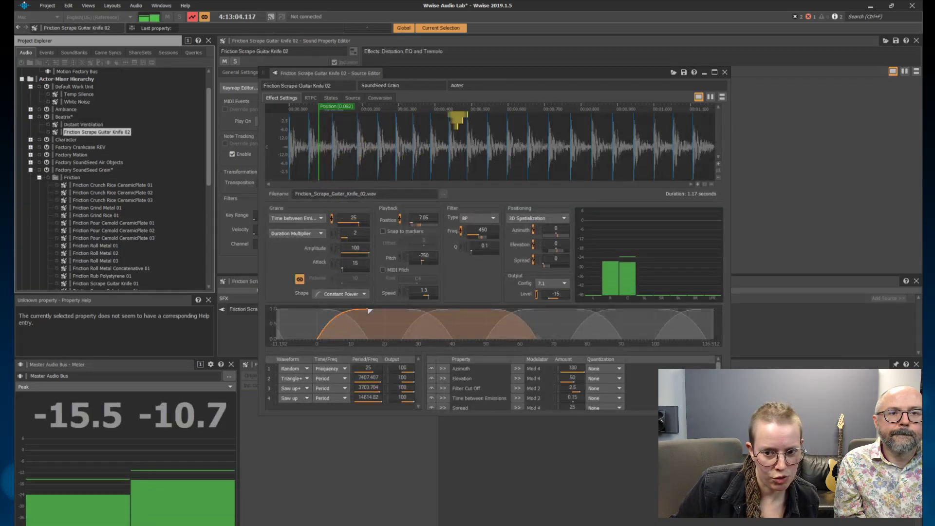
pyautogui.press('space')
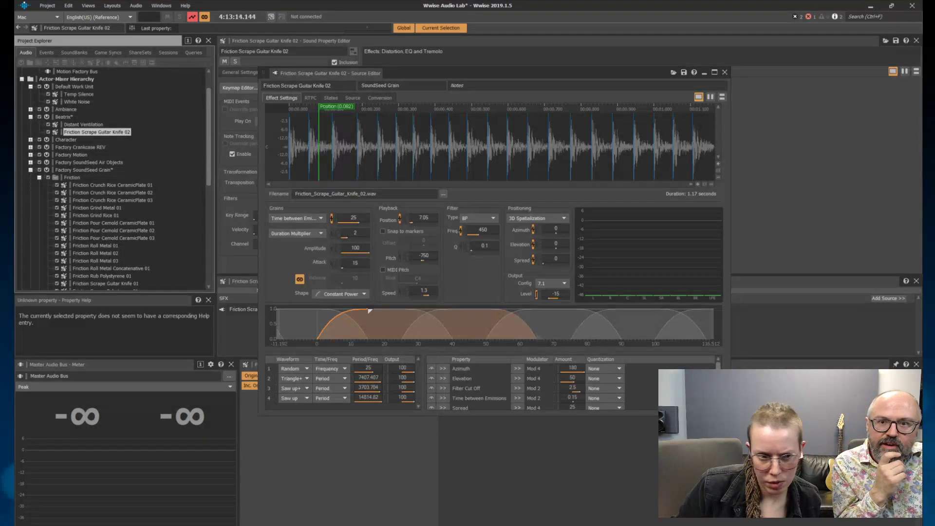
# Minimize the Source Editor and reopen it from the source of Friction Scrape Guitar Knife 02
pyautogui.click(823, 171)
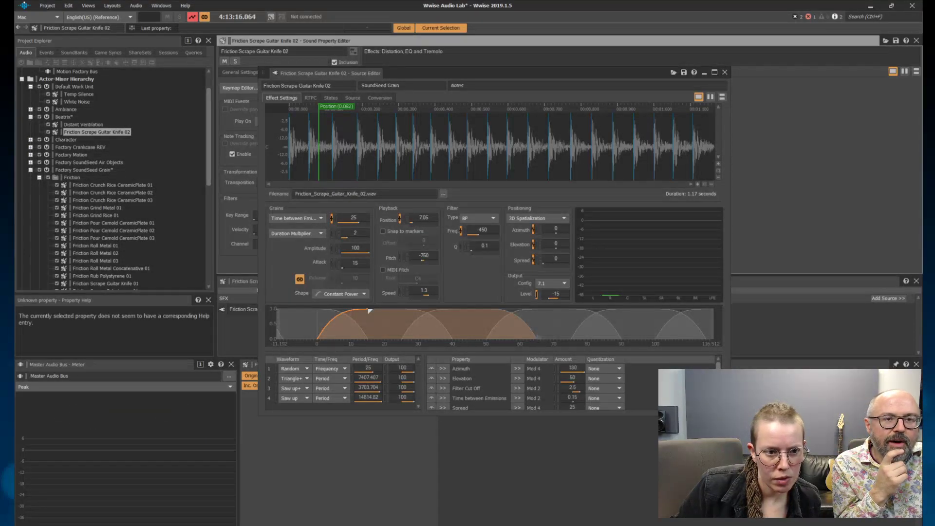
pyautogui.click(704, 73)
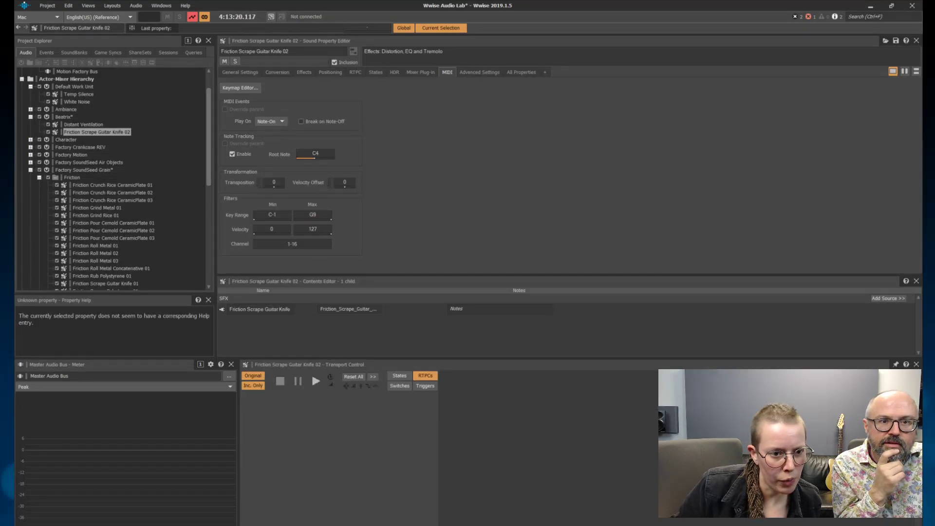
pyautogui.click(570, 160)
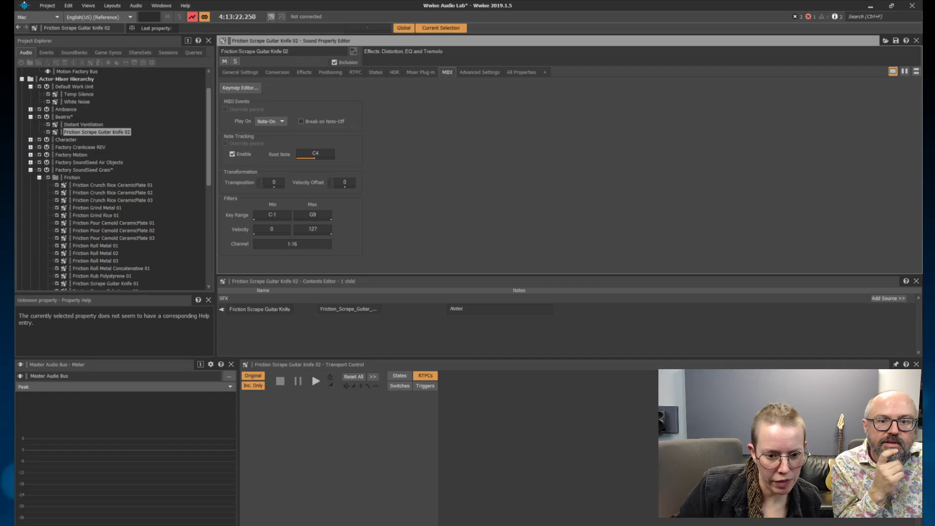
pyautogui.doubleClick(260, 309)
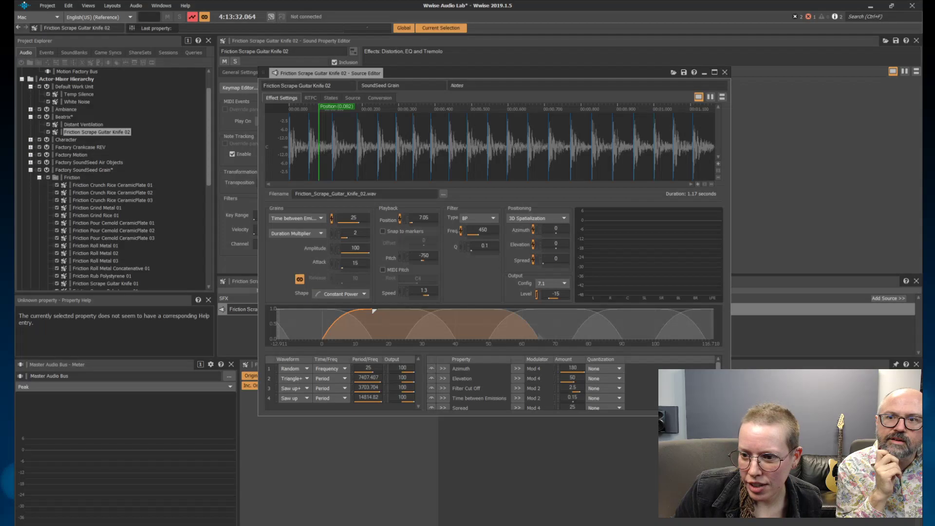
# Lower the grain pitch of Friction Scrape Guitar Knife 02 to -1061 cents, auditioning it before and after the change
pyautogui.press('space')
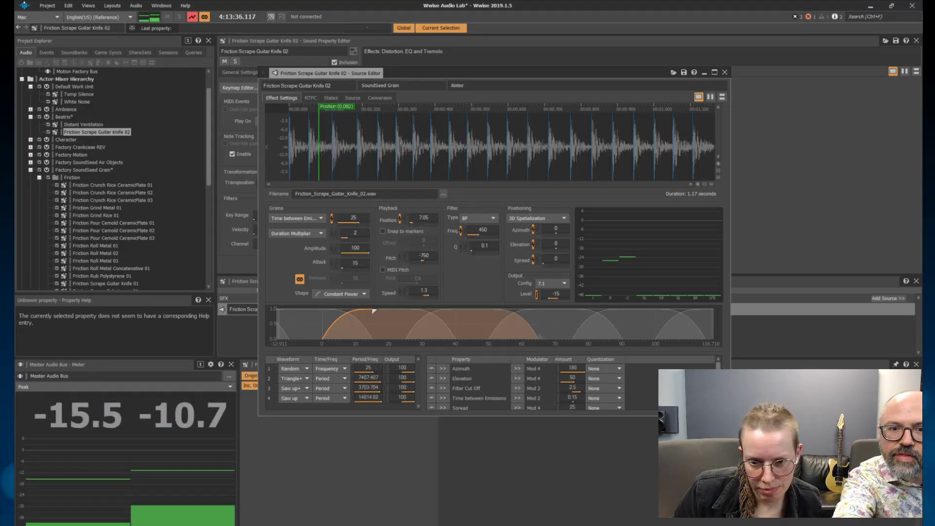
pyautogui.press('space')
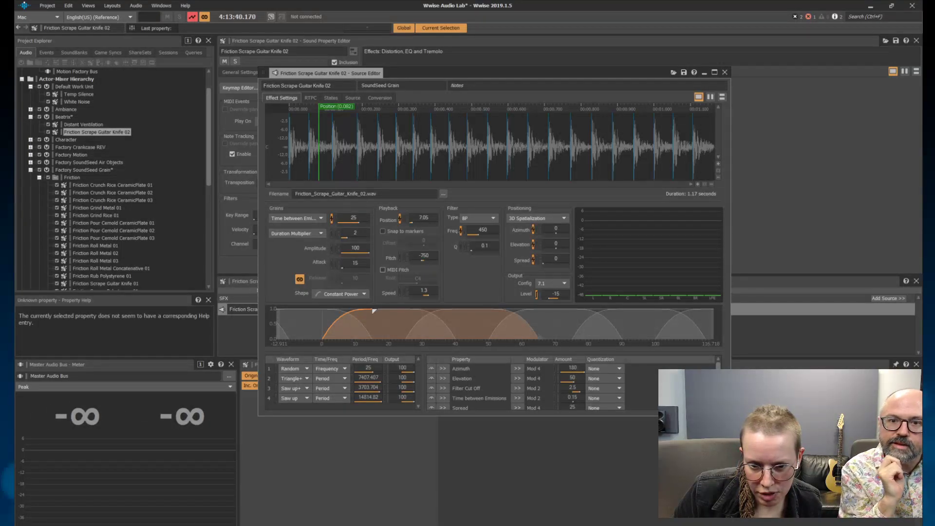
pyautogui.moveTo(422, 261); pyautogui.dragTo(412, 270)
pyautogui.press('space')
pyautogui.press('space')
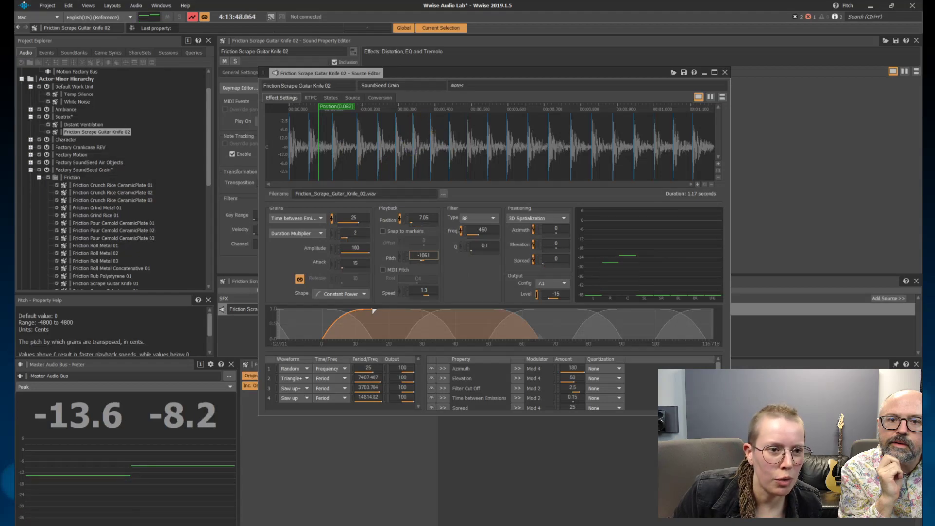
# Create an event named Mech in the Events Default Work Unit and open it, moving the Source Editor window out of the way
pyautogui.click(46, 52)
pyautogui.click(67, 79)
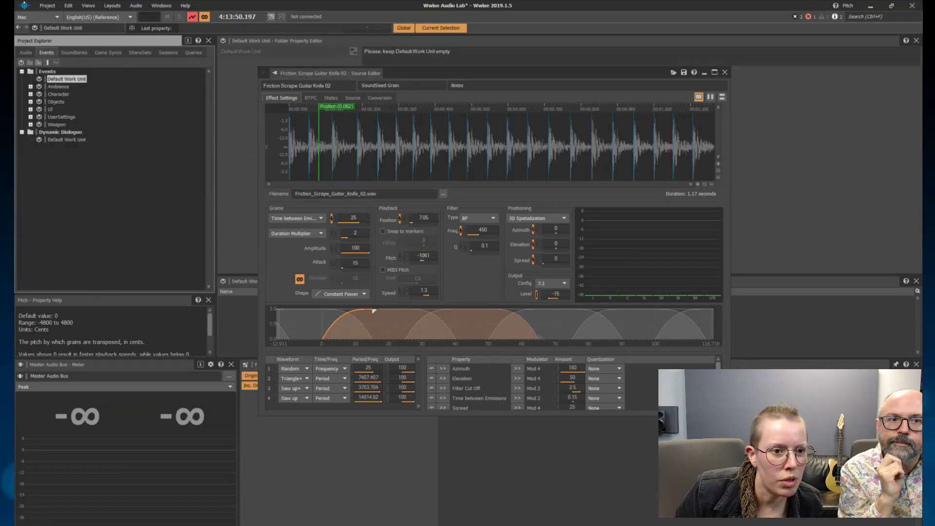
pyautogui.click(48, 62)
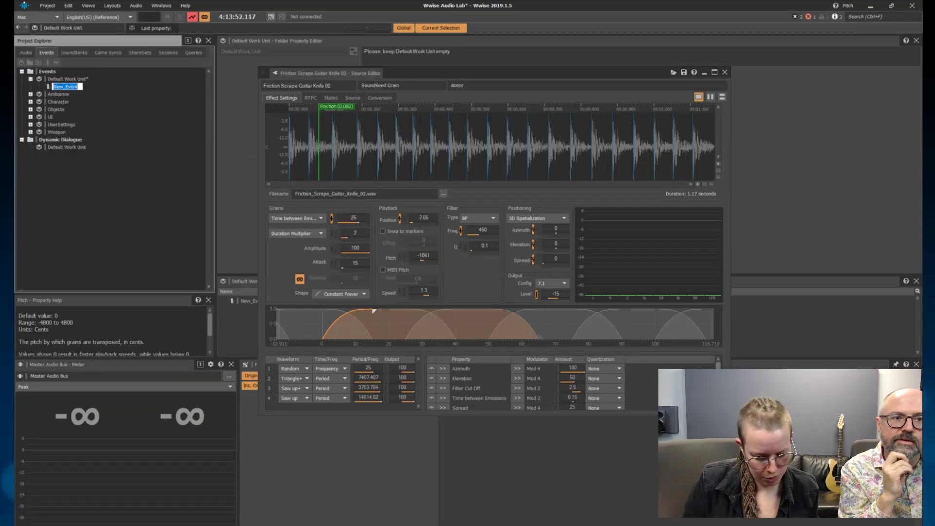
pyautogui.write('Mech')
pyautogui.press('Return')
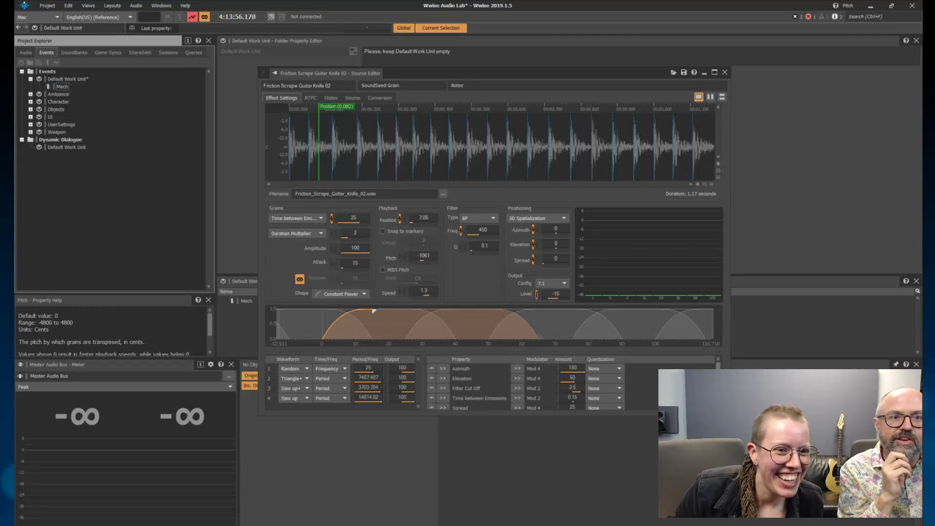
pyautogui.click(62, 87)
pyautogui.moveTo(352, 73); pyautogui.dragTo(505, 244)
# Give Friction Scrape Guitar Knife 02 a new parent Blend Container named Mech_Metal
pyautogui.click(26, 53)
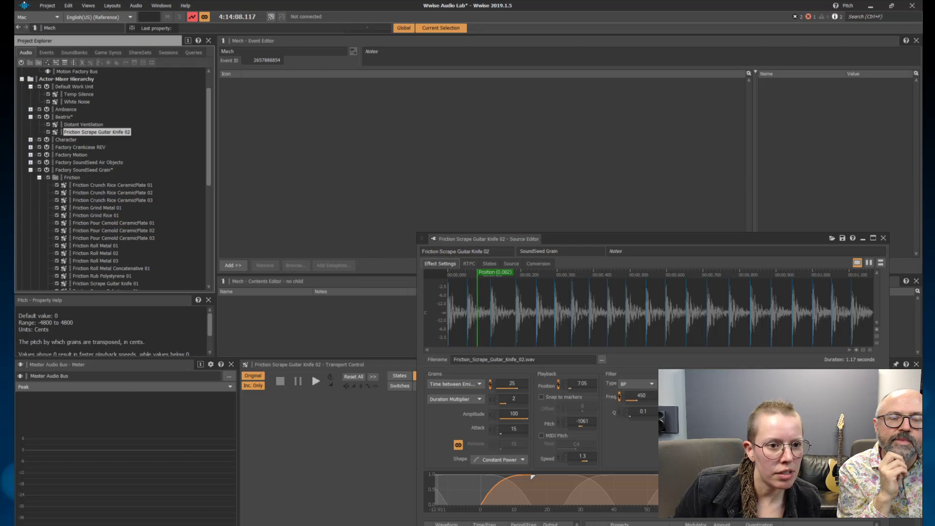
pyautogui.keyDown('shift'); pyautogui.click(82, 63); pyautogui.keyUp('shift')
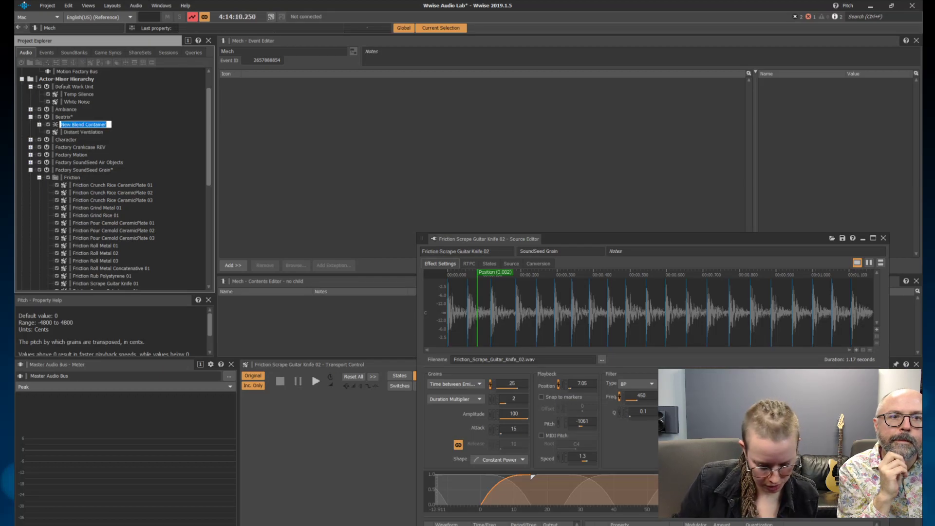
pyautogui.write('Mech_Metal')
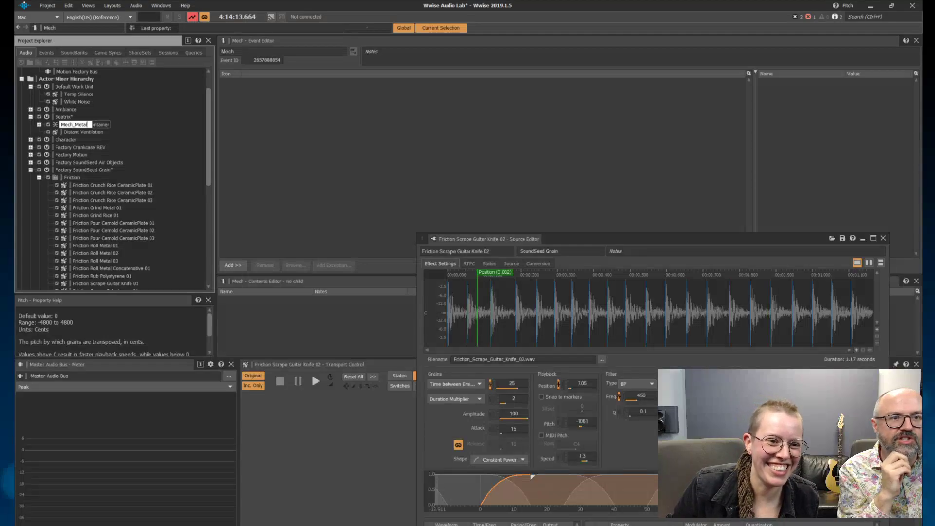
pyautogui.press('Return')
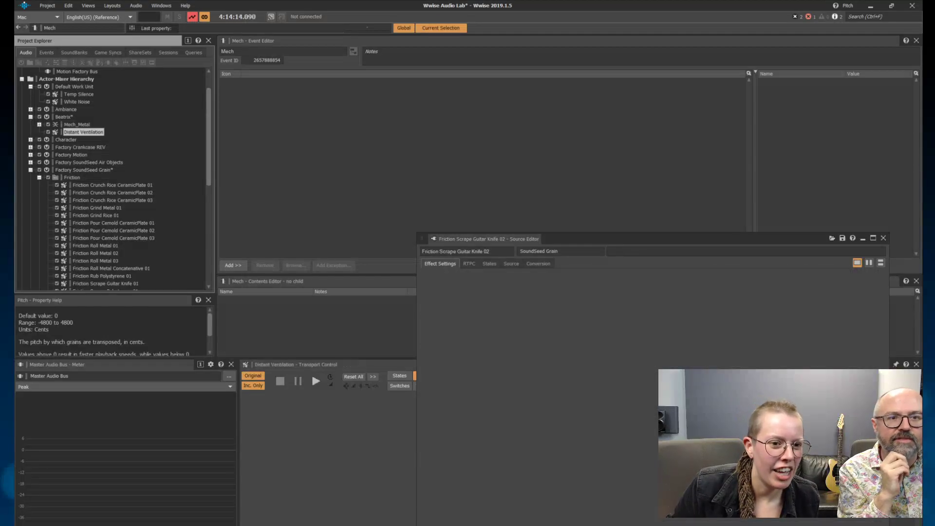
# Add the Mech_Metal blend container to the Mech event as a Play action
pyautogui.click(83, 132)
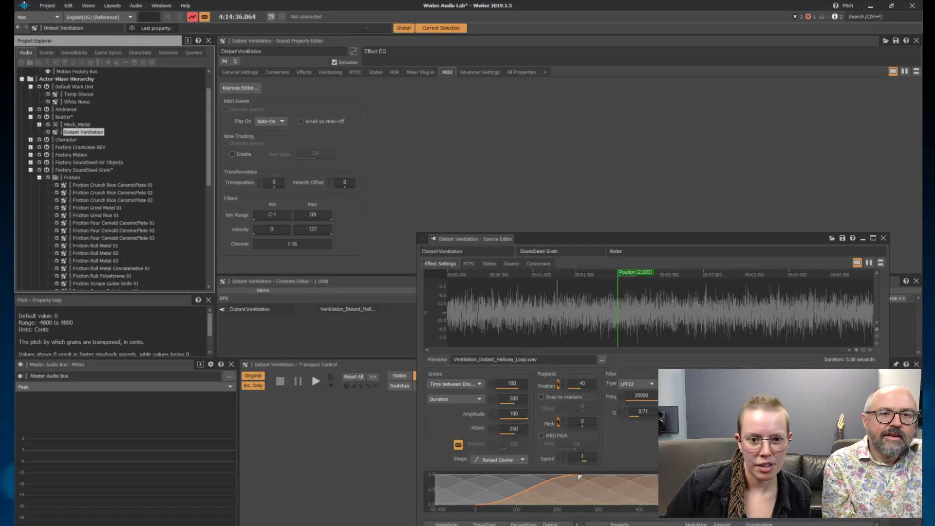
pyautogui.click(46, 53)
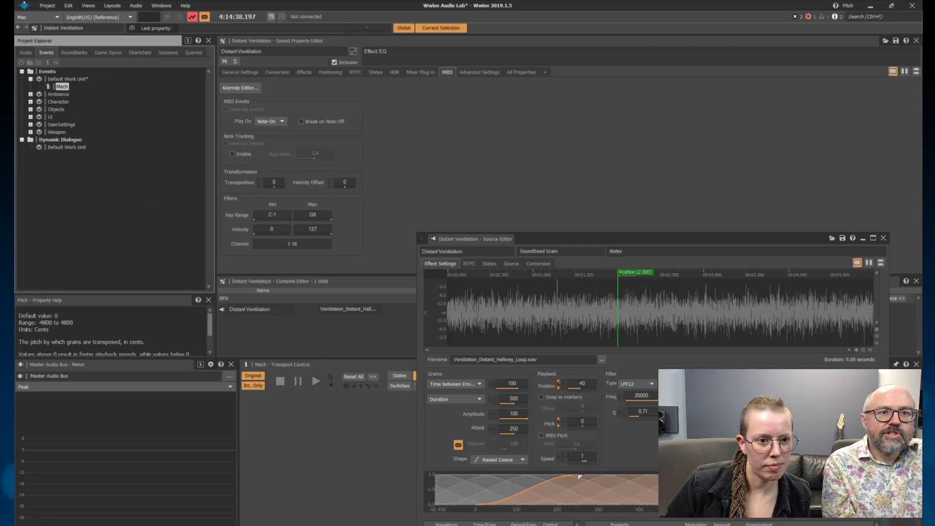
pyautogui.click(62, 87)
pyautogui.click(26, 52)
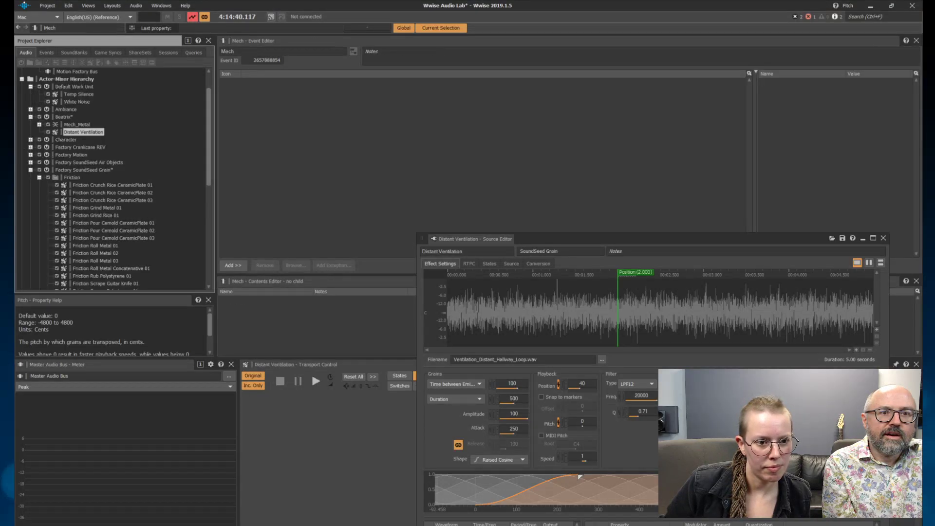
pyautogui.moveTo(77, 124); pyautogui.dragTo(292, 126)
# Create a game parameter named RTPC in the Game Parameters Default Work Unit and save the project
pyautogui.click(108, 53)
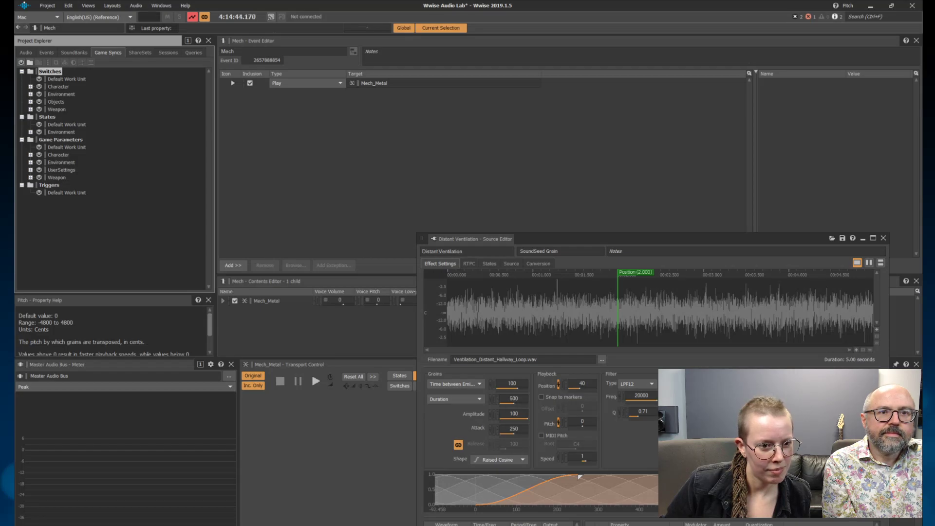
pyautogui.click(60, 140)
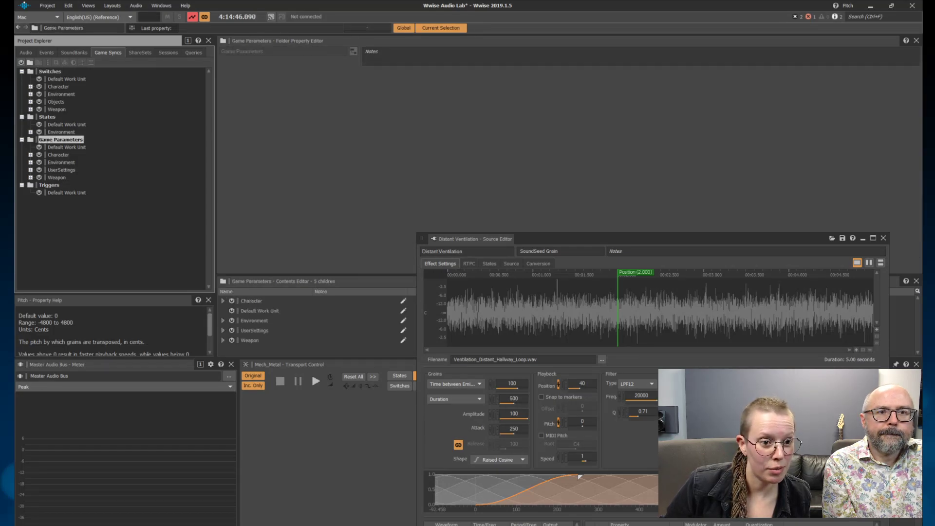
pyautogui.click(66, 148)
pyautogui.click(82, 63)
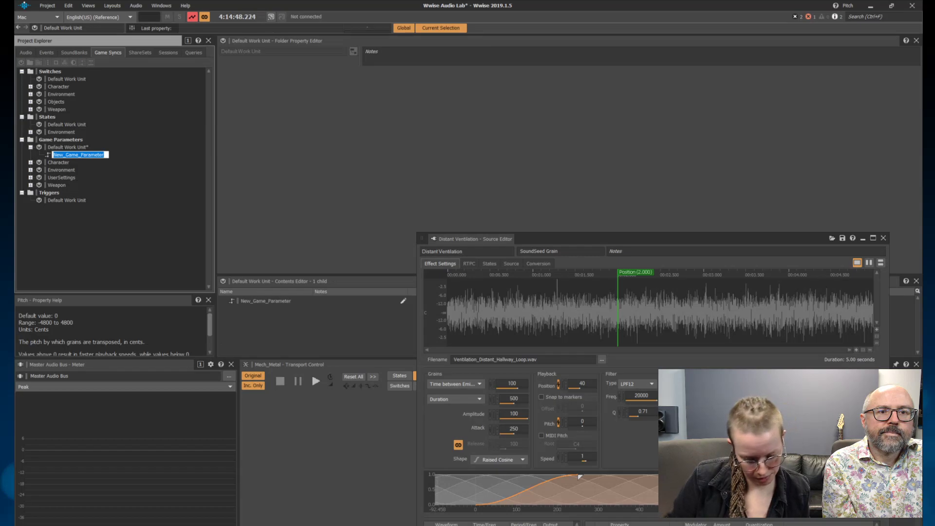
pyautogui.write('F')
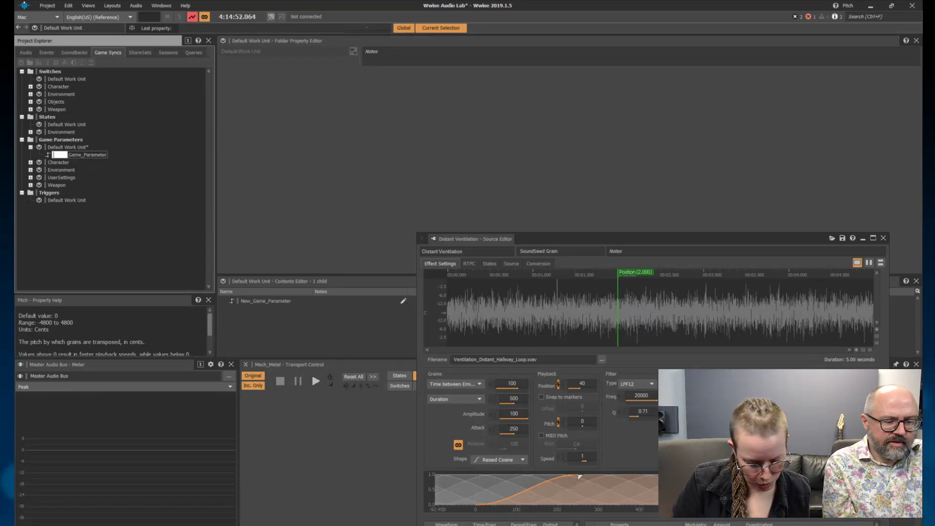
pyautogui.write('RTPC')
pyautogui.press('Return')
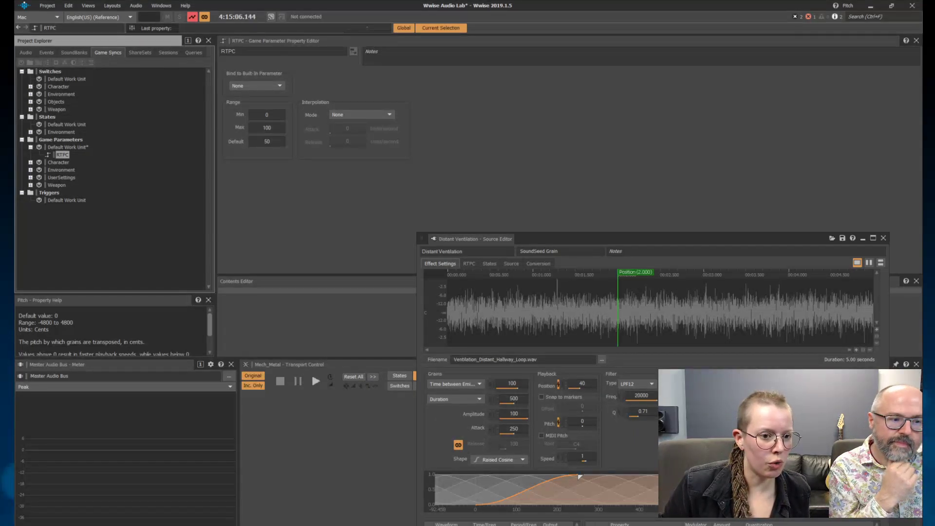
pyautogui.click(68, 147)
pyautogui.hotkey('ctrl', 's')
pyautogui.click(62, 155)
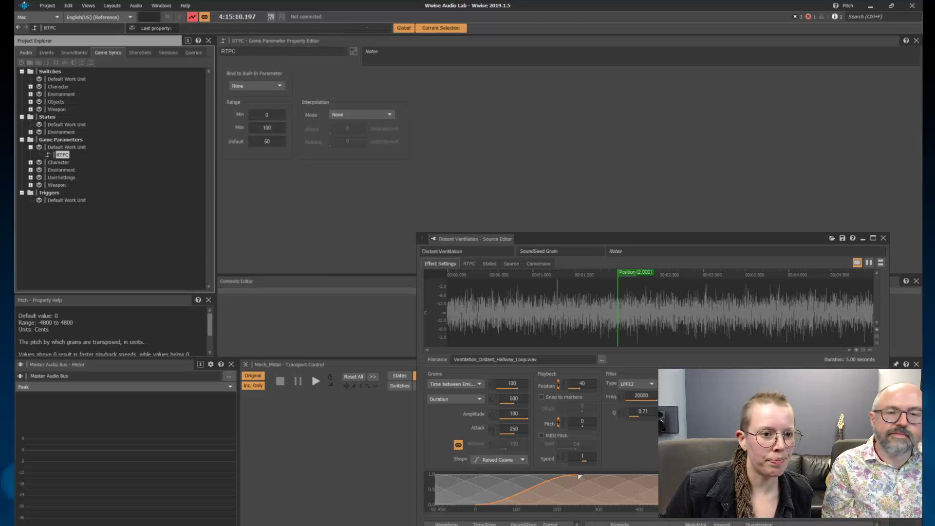
# Add the RTPC game parameter to the Mech event as a Set Game Parameter action
pyautogui.click(26, 53)
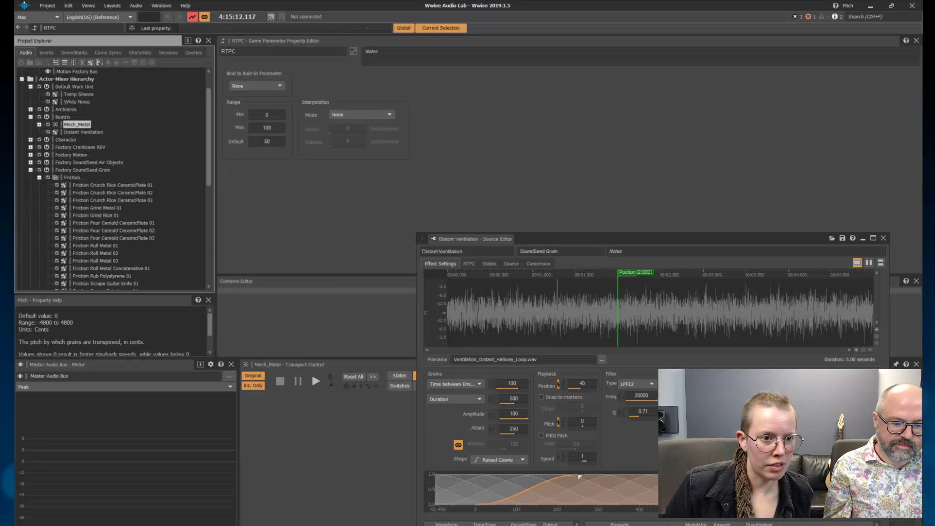
pyautogui.click(46, 52)
pyautogui.click(67, 79)
pyautogui.click(62, 87)
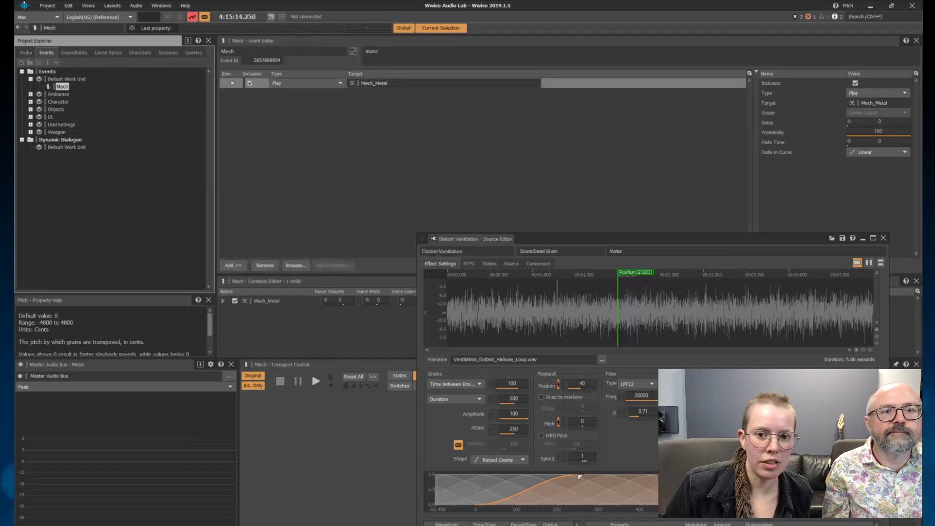
pyautogui.click(108, 52)
pyautogui.moveTo(62, 155); pyautogui.dragTo(312, 105)
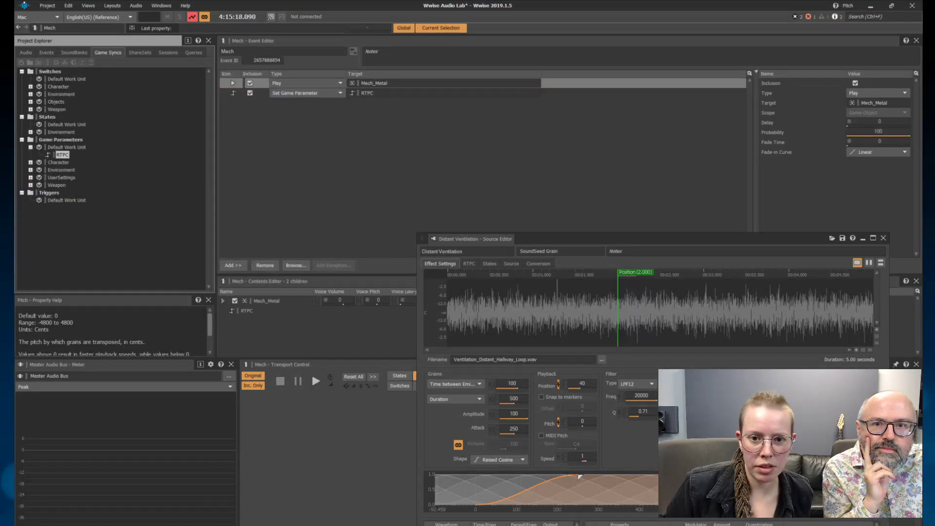
# Set the game parameter value of the Mech event's Set Game Parameter action to 100
pyautogui.click(233, 93)
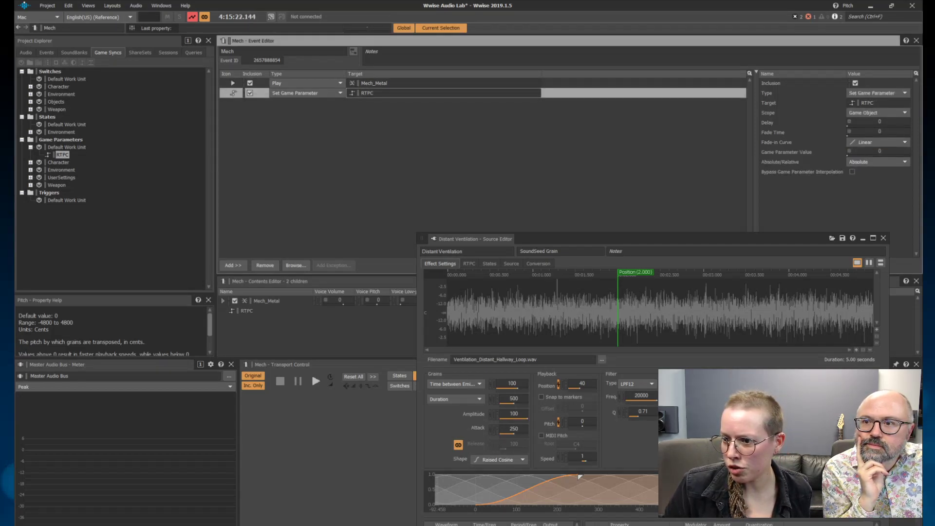
pyautogui.doubleClick(879, 151)
pyautogui.write('100')
pyautogui.press('Return')
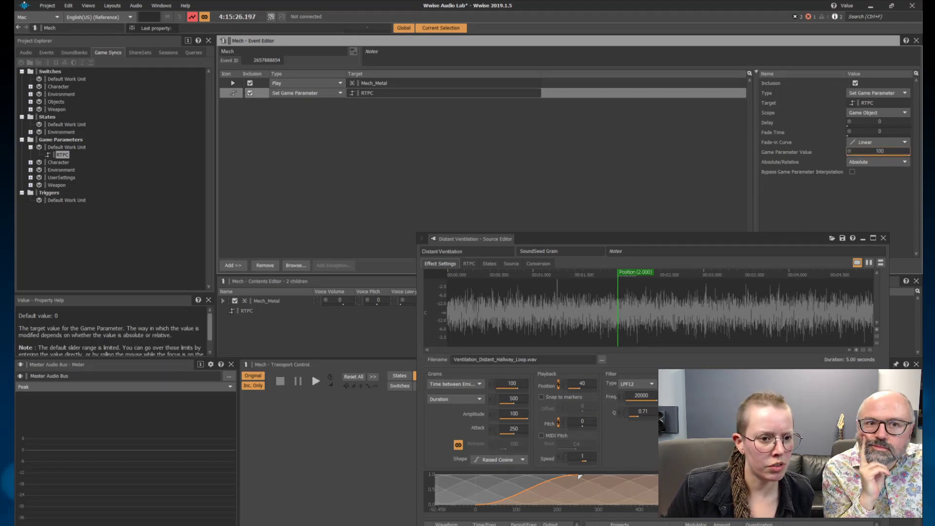
# Set the default value of the RTPC game parameter to 0
pyautogui.click(62, 155)
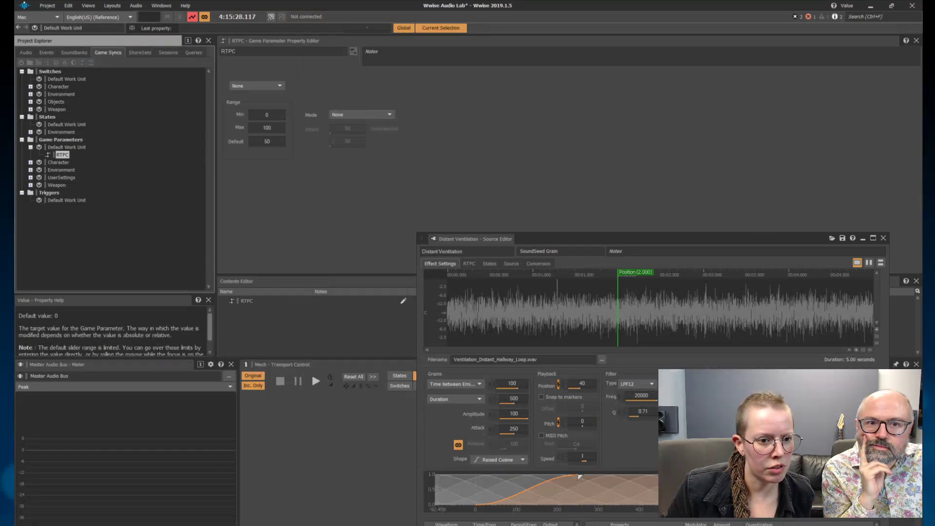
pyautogui.doubleClick(267, 142)
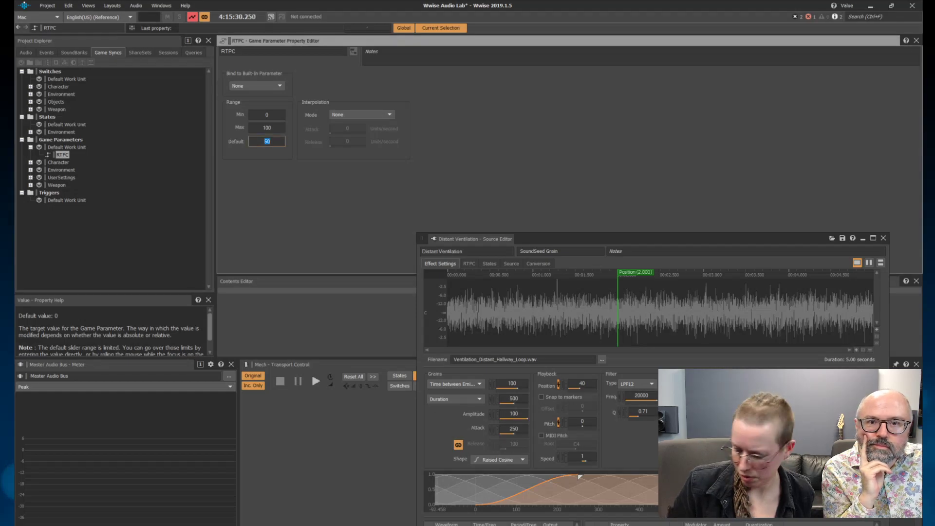
pyautogui.write('0')
pyautogui.click(46, 53)
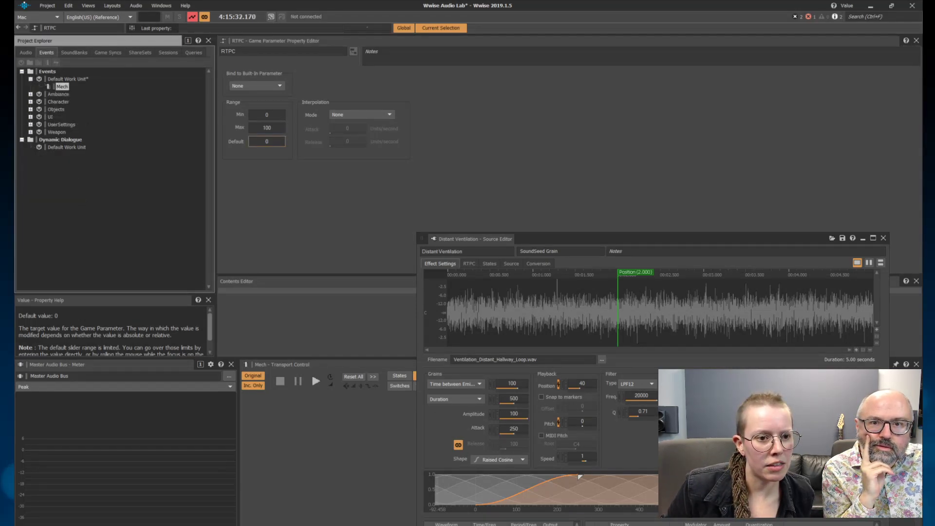
pyautogui.click(59, 94)
# Set RTPC's interpolation mode to Slew Rate with attack and release both at 33 units/second, and save the project
pyautogui.click(108, 52)
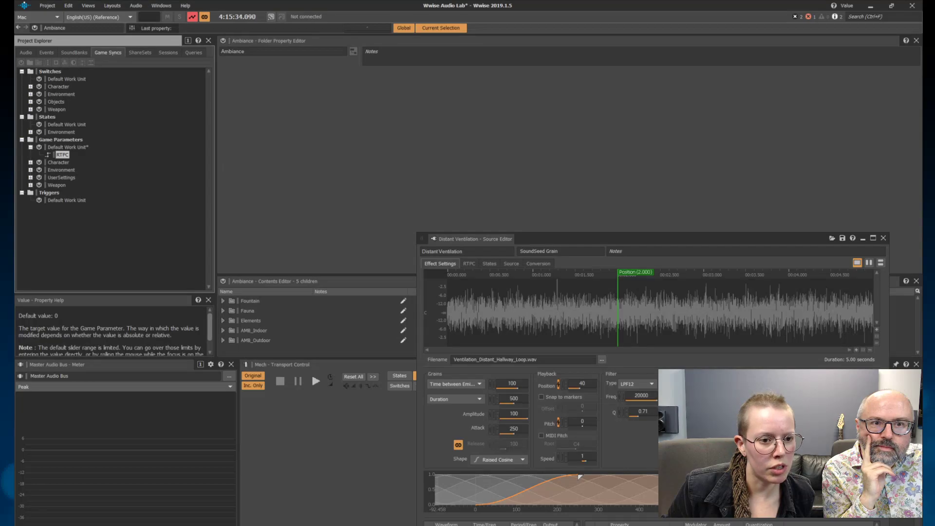
pyautogui.click(62, 154)
pyautogui.click(362, 114)
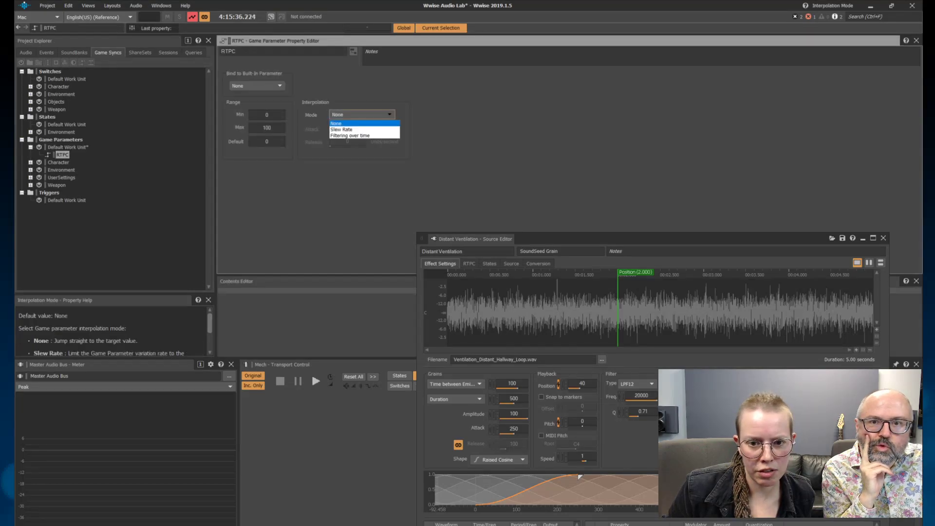
pyautogui.click(342, 130)
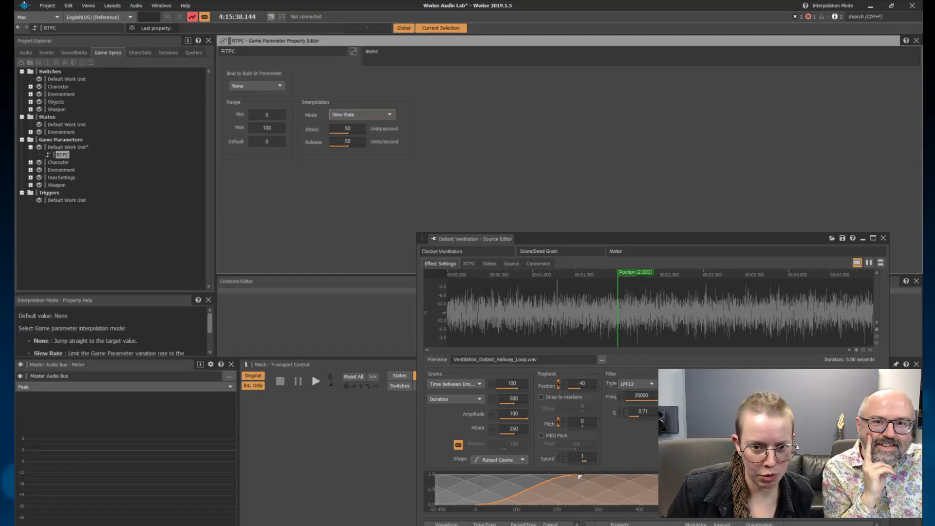
pyautogui.press('Tab')
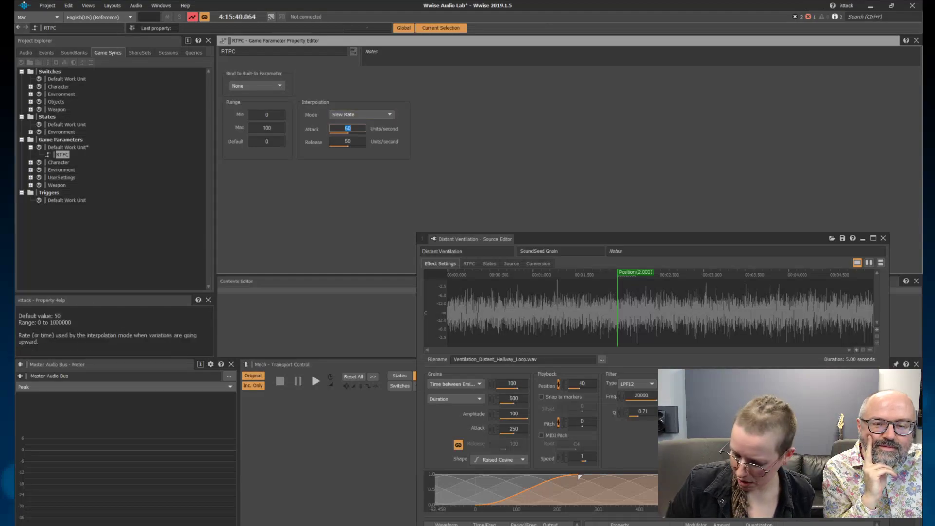
pyautogui.write('33')
pyautogui.press('Tab')
pyautogui.write('33')
pyautogui.hotkey('ctrl', 's')
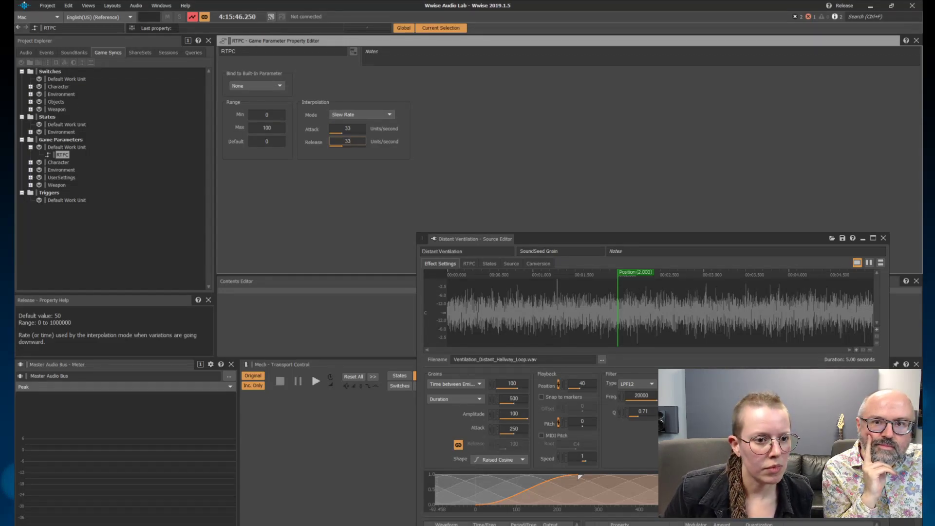
# Duplicate the Set Game Parameter action in the Mech event and change the copy to Reset Game Parameter
pyautogui.click(46, 53)
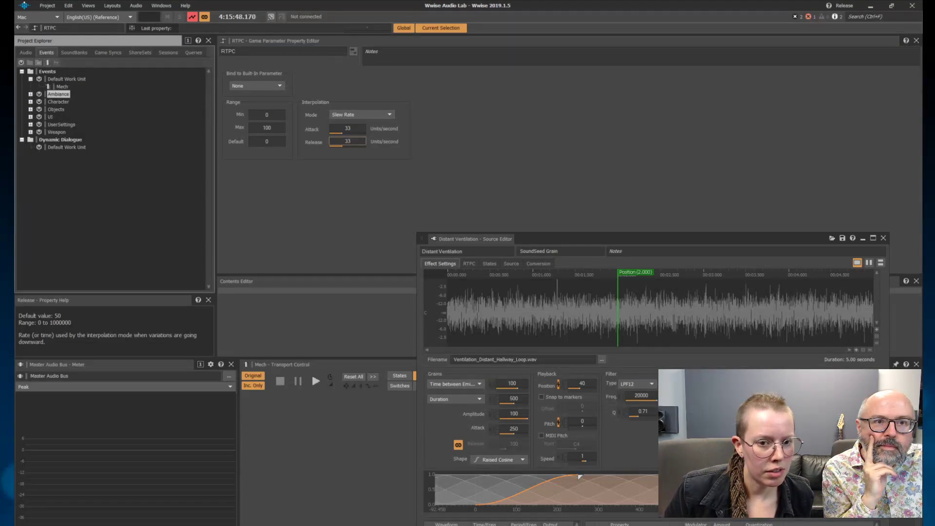
pyautogui.click(62, 87)
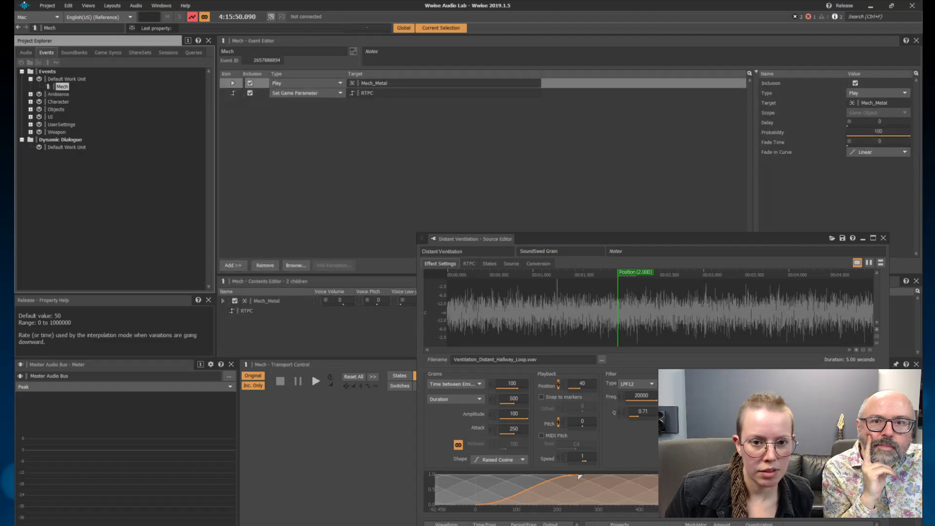
pyautogui.click(233, 93)
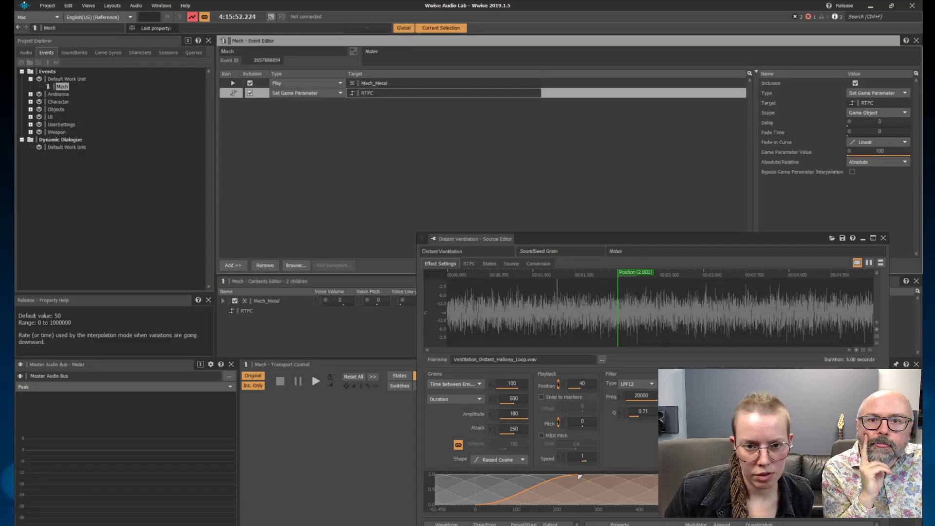
pyautogui.hotkey('ctrl', 'c')
pyautogui.hotkey('ctrl', 'v')
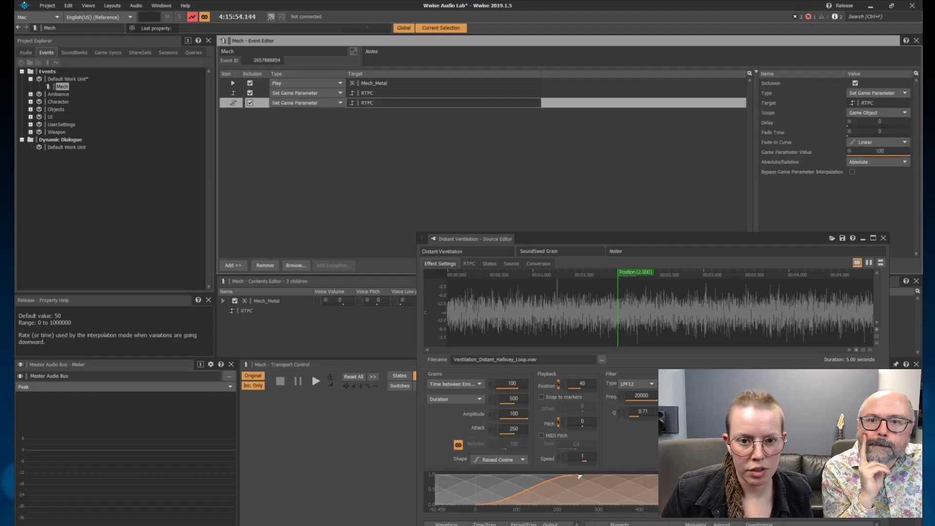
pyautogui.click(307, 102)
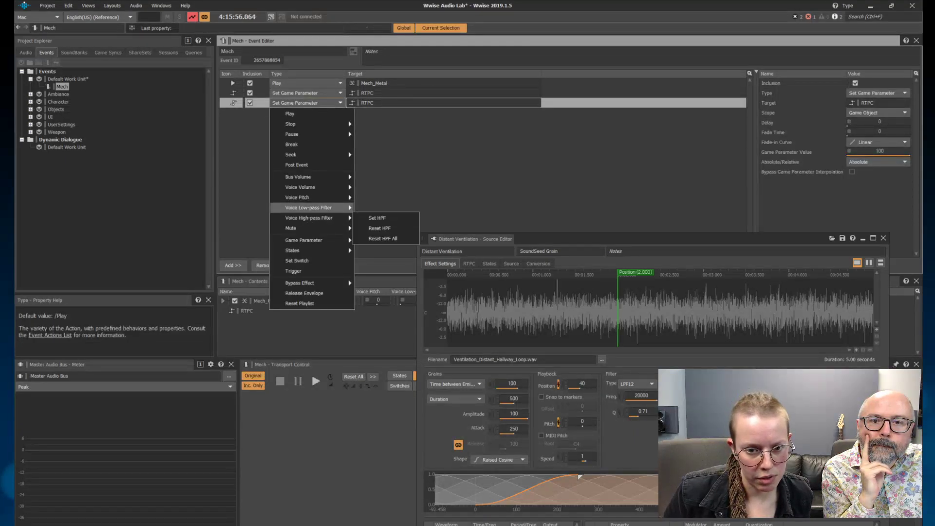
pyautogui.moveTo(312, 240)
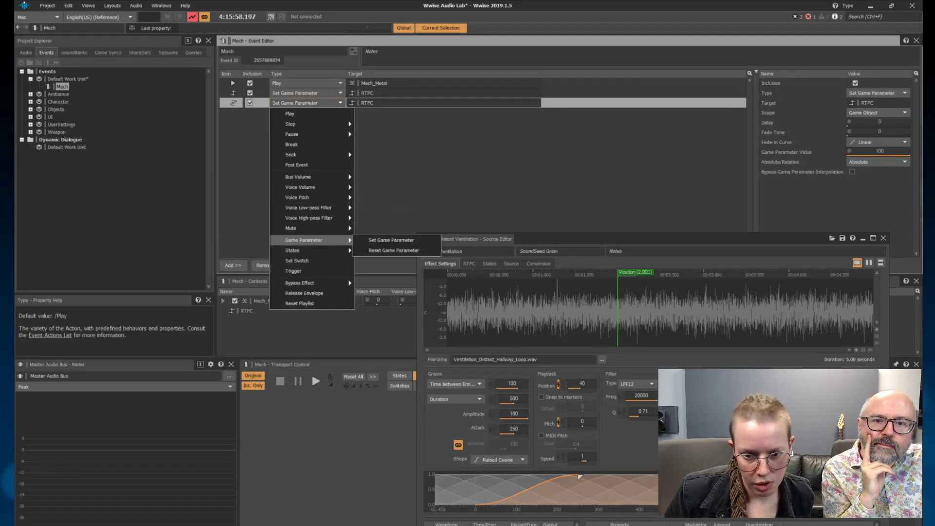
pyautogui.click(380, 251)
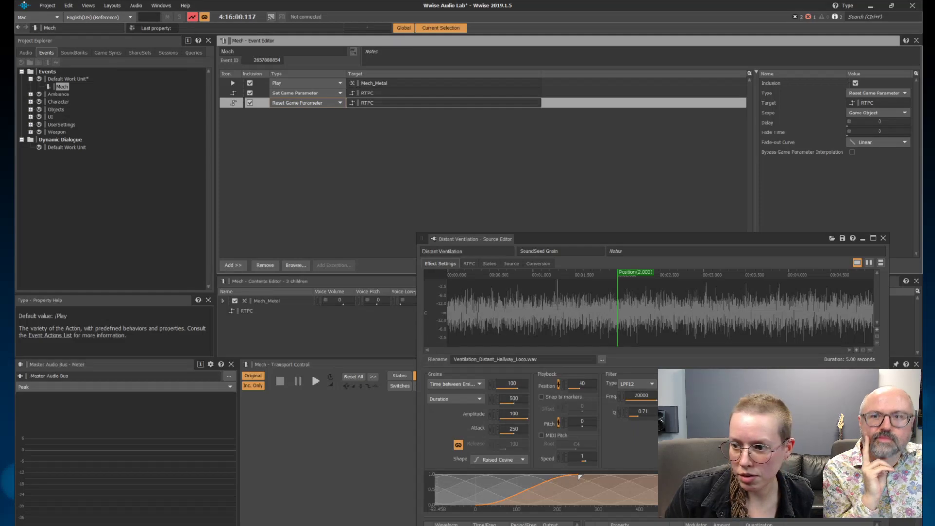
# Set the delay of the Reset Game Parameter action to 3.1 seconds and save the project
pyautogui.doubleClick(879, 121)
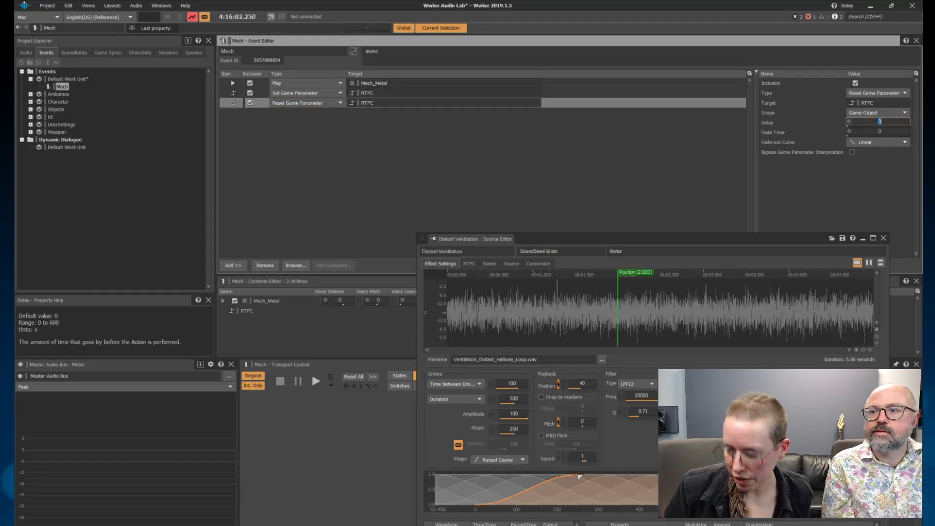
pyautogui.write('3.1')
pyautogui.hotkey('ctrl', 's')
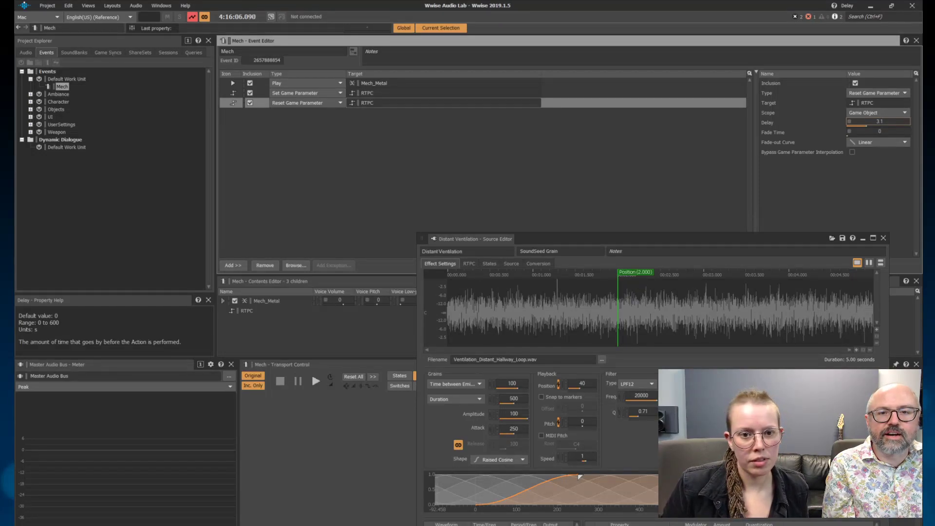
pyautogui.click(507, 171)
# Show Friction Scrape Guitar Knife 02 from Mech_Metal in the Source Editor and set its playback position to 36.8 while auditioning it
pyautogui.click(26, 53)
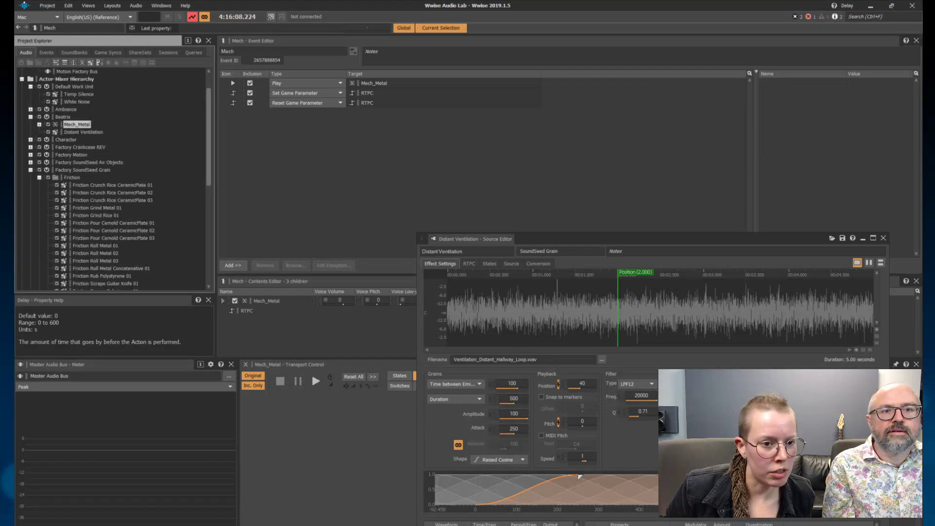
pyautogui.click(84, 132)
pyautogui.doubleClick(77, 125)
pyautogui.click(40, 125)
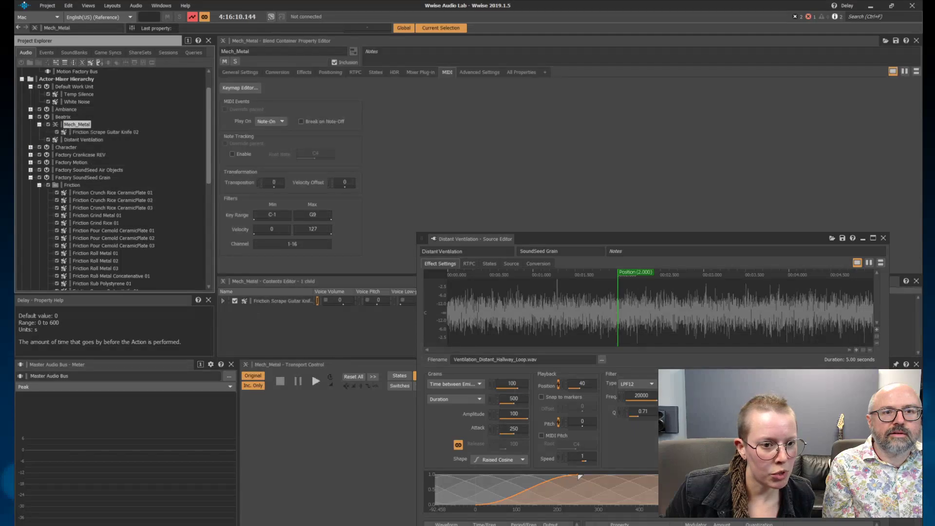
pyautogui.click(105, 132)
pyautogui.moveTo(608, 239); pyautogui.dragTo(552, 52)
pyautogui.press('space')
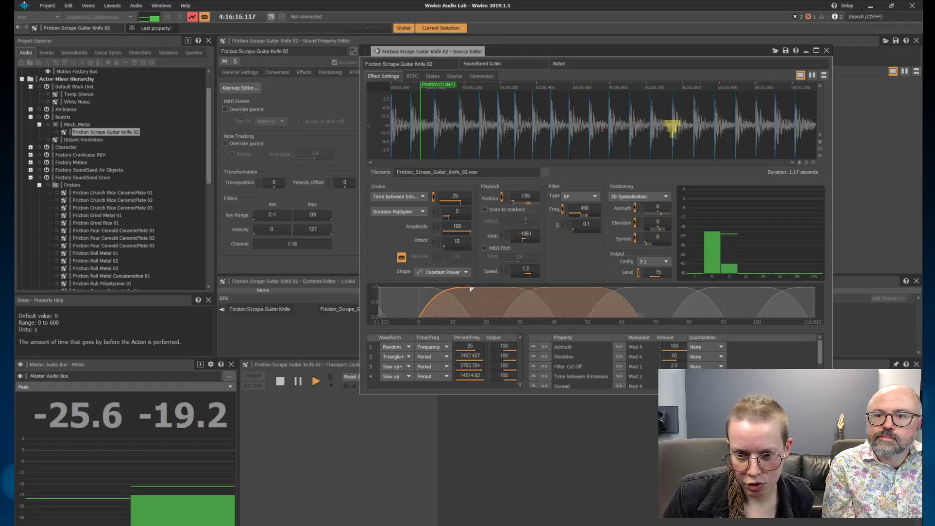
pyautogui.moveTo(517, 202)
pyautogui.mouseDown()
pyautogui.moveTo(478, 211)
pyautogui.moveTo(510, 211)
pyautogui.mouseUp()
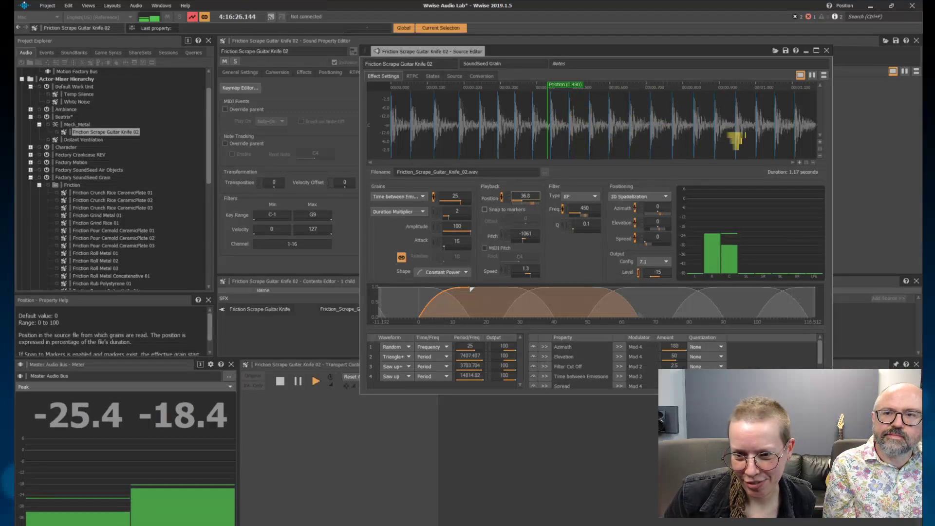
pyautogui.press('space')
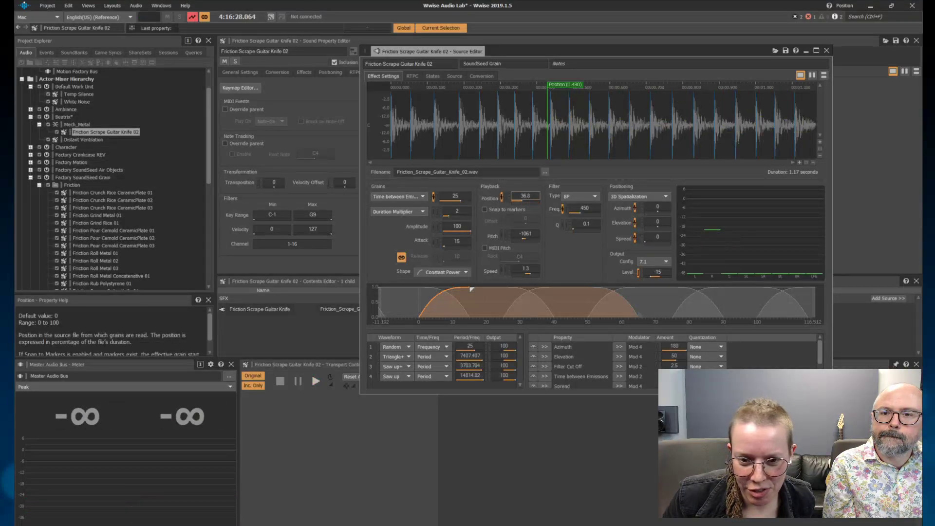
# Raise the grain duration multiplier of Friction Scrape Guitar Knife 02 to 3.3 and audition the change
pyautogui.moveTo(449, 214); pyautogui.dragTo(453, 213)
pyautogui.press('space')
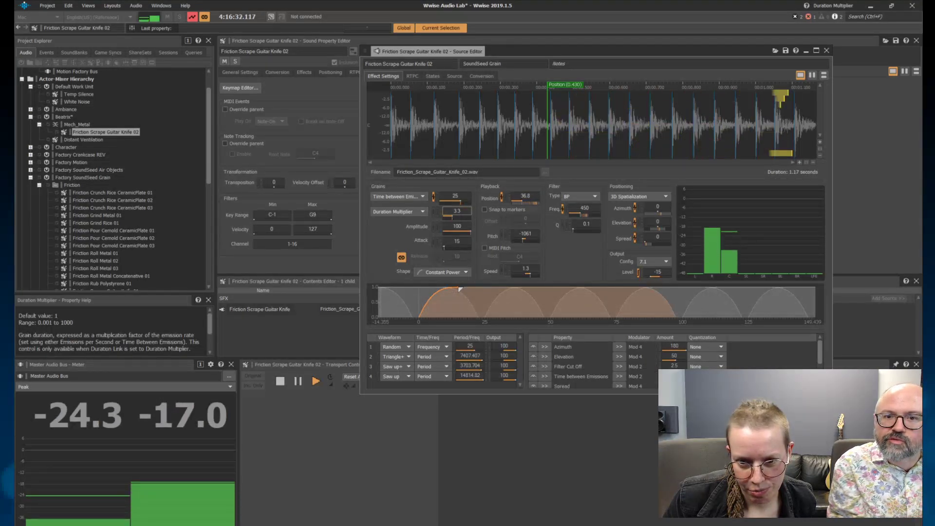
pyautogui.press('space')
# Set the time between emissions of Friction Scrape Guitar Knife 02 to 8.46 and audition the change
pyautogui.moveTo(461, 200); pyautogui.dragTo(465, 201)
pyautogui.press('space')
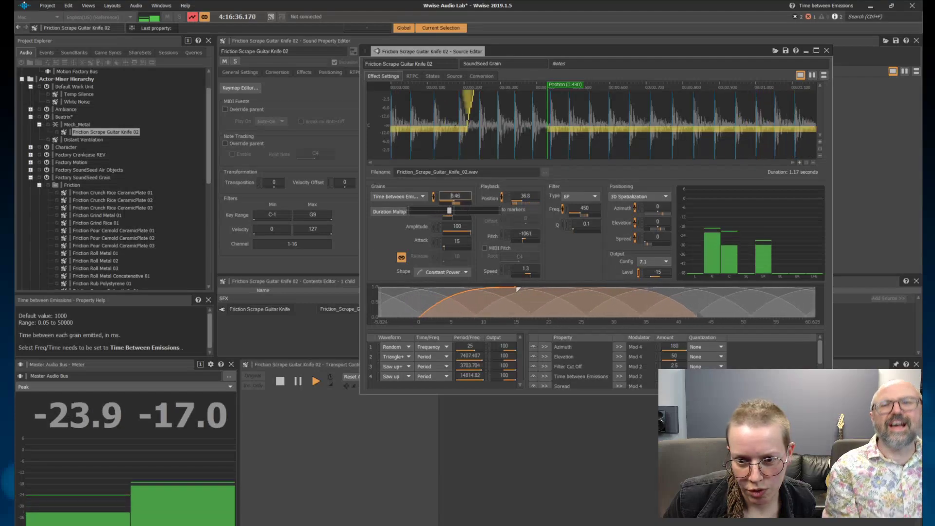
pyautogui.press('space')
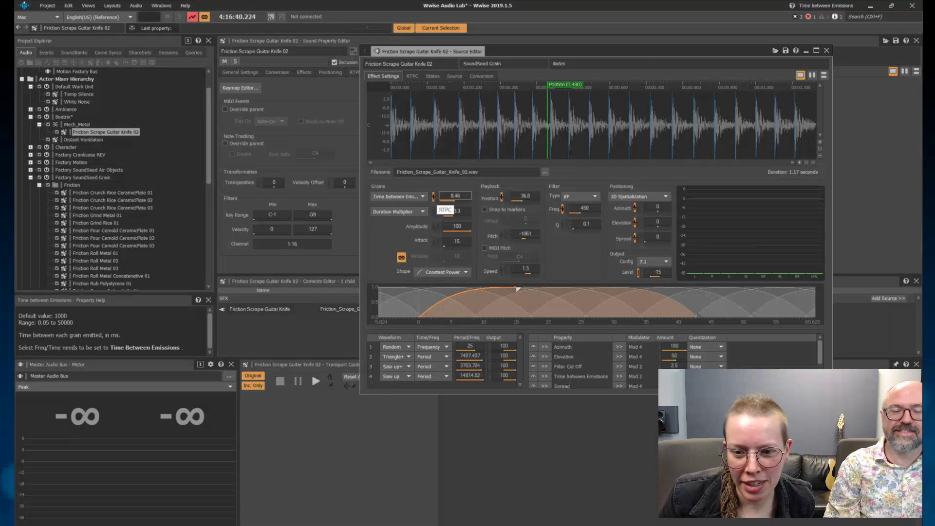
pyautogui.click(434, 210)
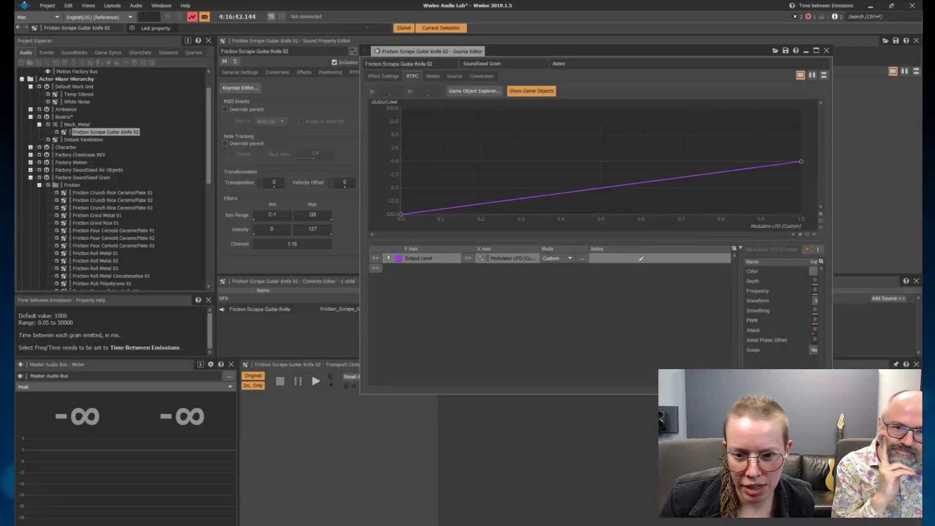
pyautogui.click(375, 268)
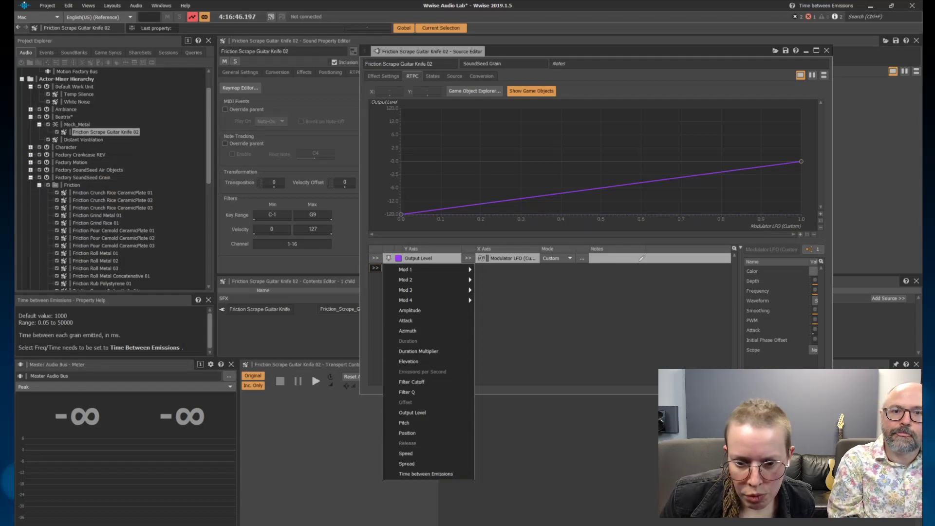
pyautogui.click(536, 312)
pyautogui.click(384, 76)
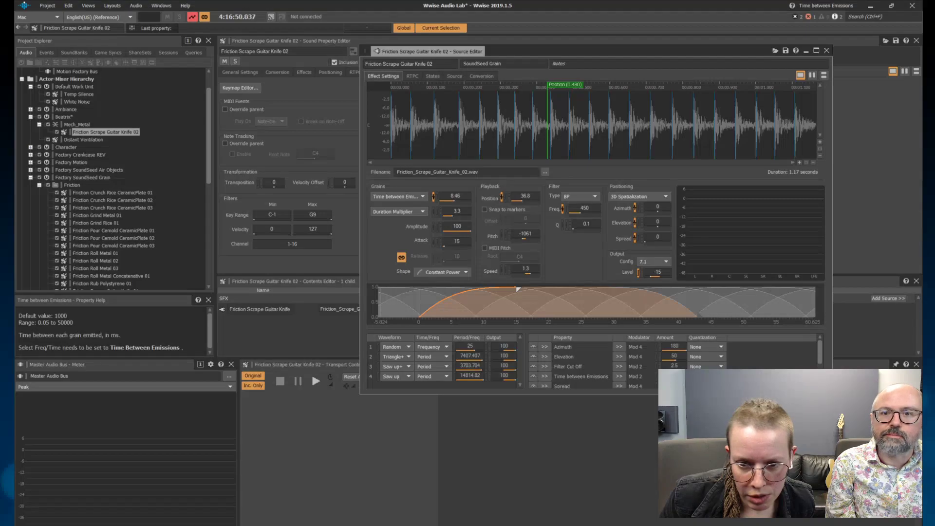
# Add an RTPC curve for Time between Emissions driven by the RTPC game parameter from the Default Work Unit
pyautogui.click(413, 76)
pyautogui.click(375, 268)
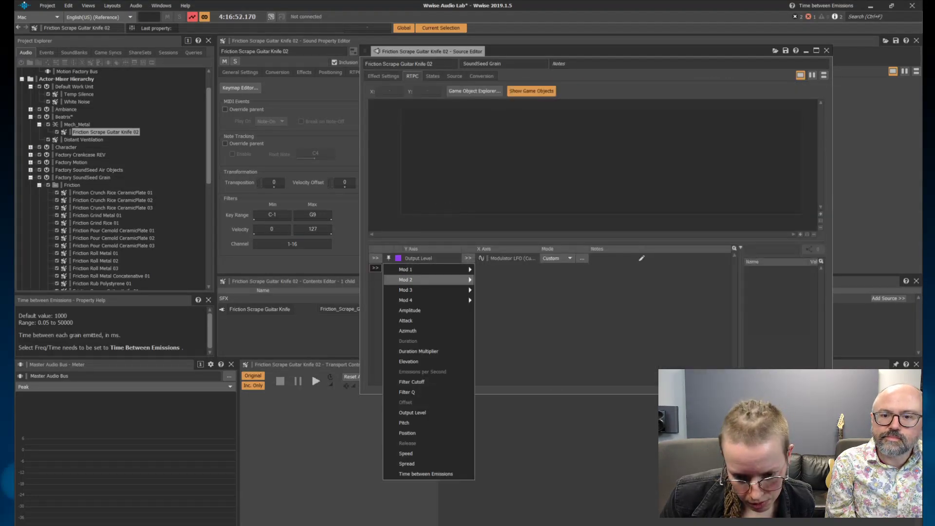
pyautogui.click(424, 473)
pyautogui.click(468, 268)
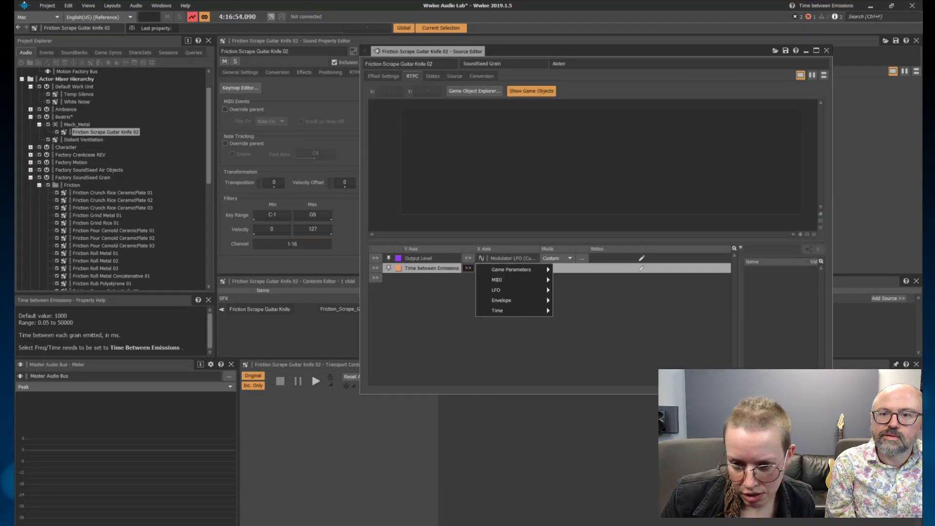
pyautogui.moveTo(512, 269)
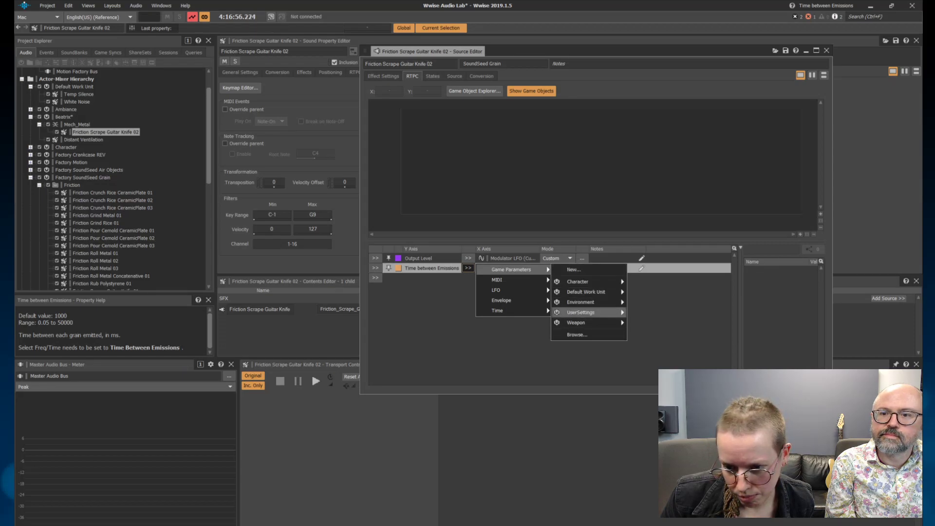
pyautogui.moveTo(581, 312)
pyautogui.moveTo(586, 292)
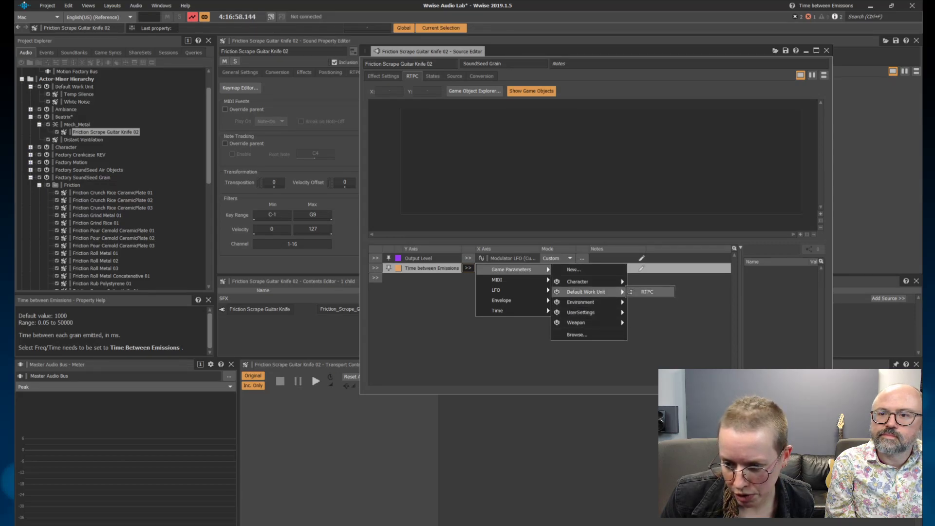
pyautogui.click(648, 292)
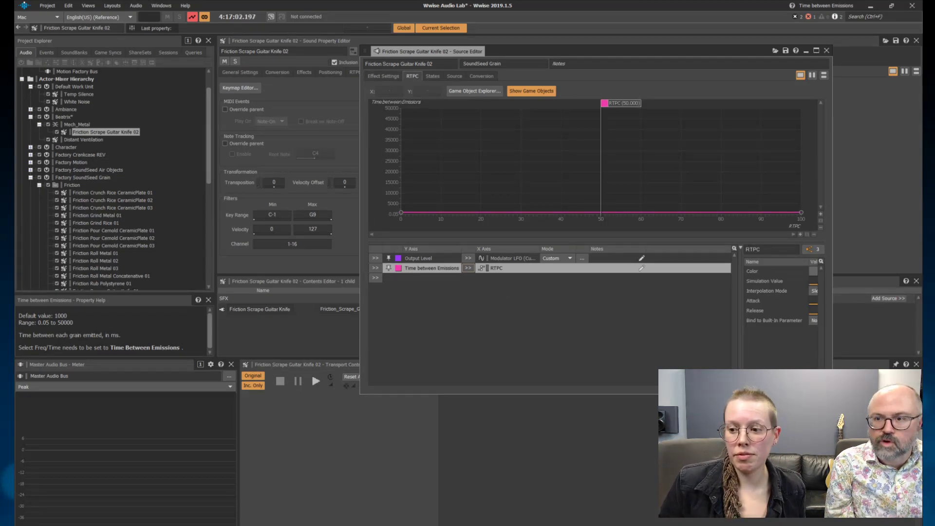
# Examine the Time between Emissions curve up close and the RTPC settings of Mech_Metal and Friction Scrape Guitar Knife 02
pyautogui.click(821, 213)
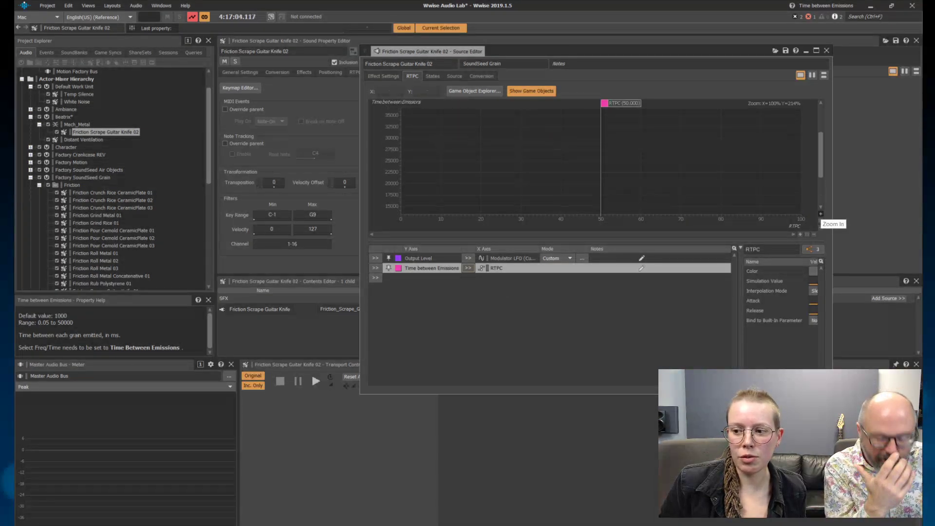
pyautogui.click(821, 213)
pyautogui.click(820, 213)
pyautogui.click(821, 214)
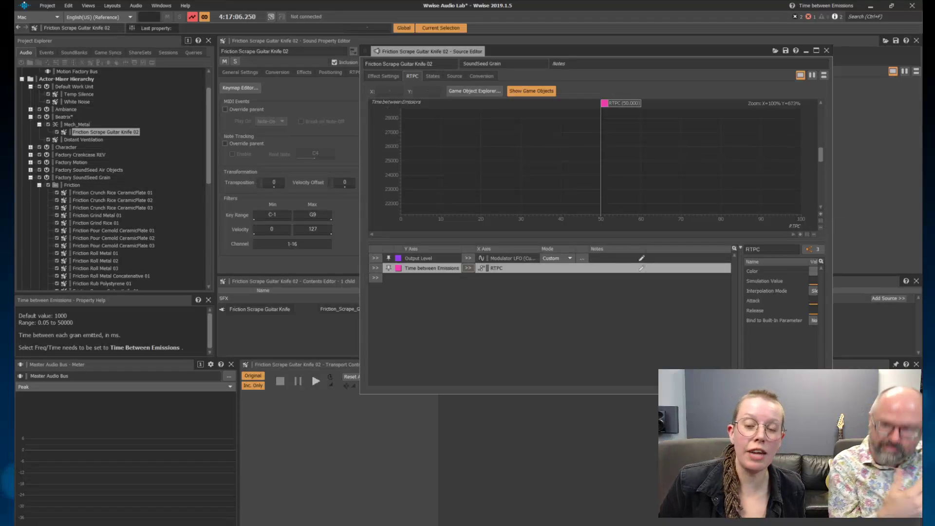
pyautogui.click(384, 76)
pyautogui.click(413, 76)
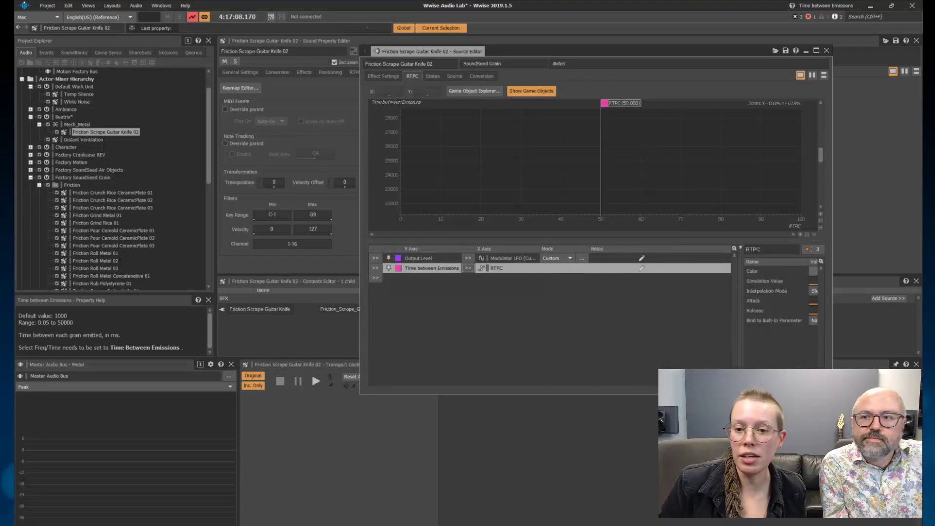
pyautogui.click(826, 50)
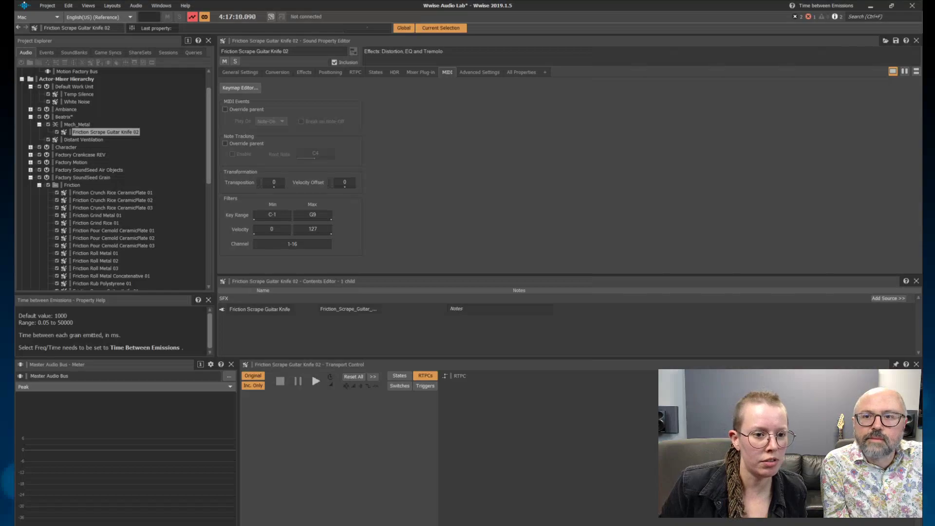
pyautogui.doubleClick(76, 125)
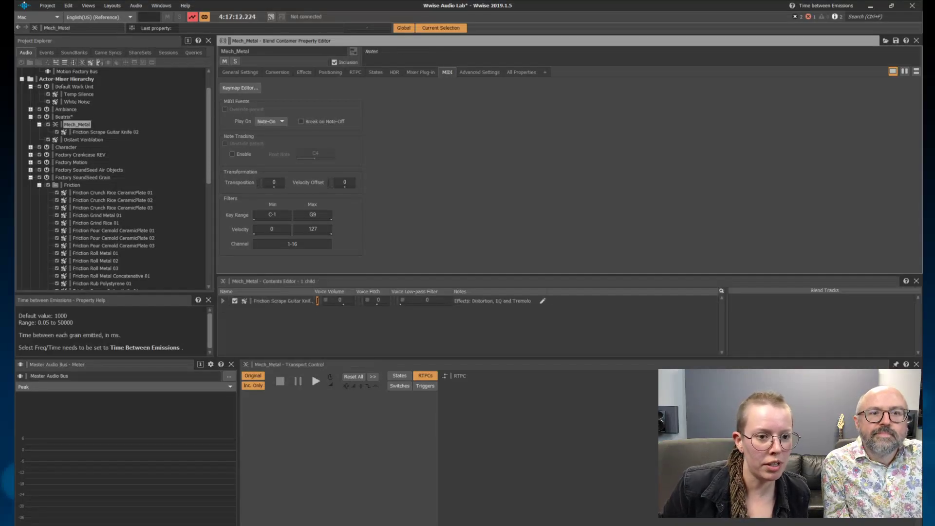
pyautogui.click(355, 72)
pyautogui.click(105, 132)
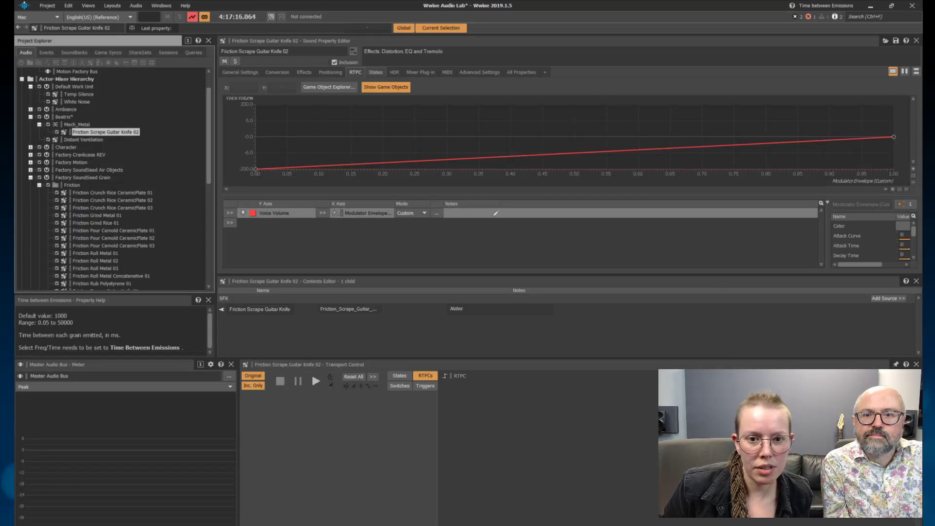
pyautogui.click(77, 125)
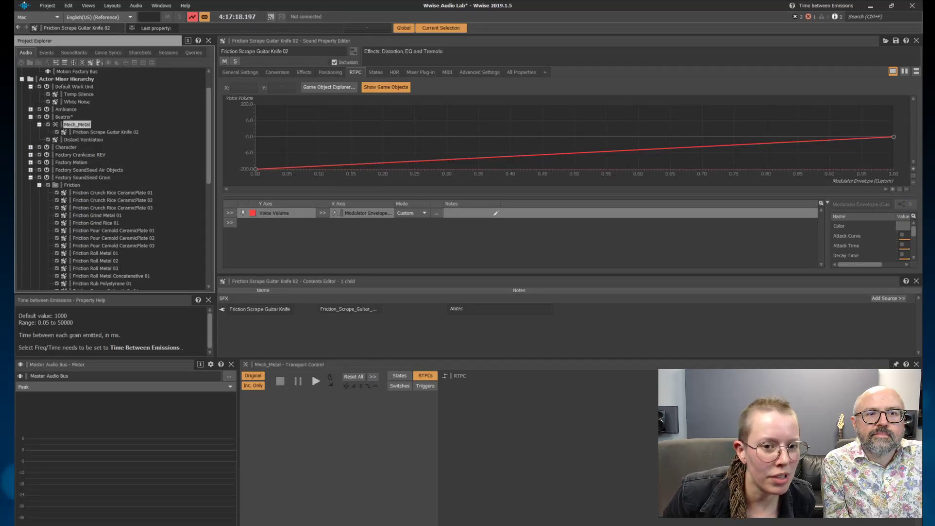
pyautogui.click(106, 132)
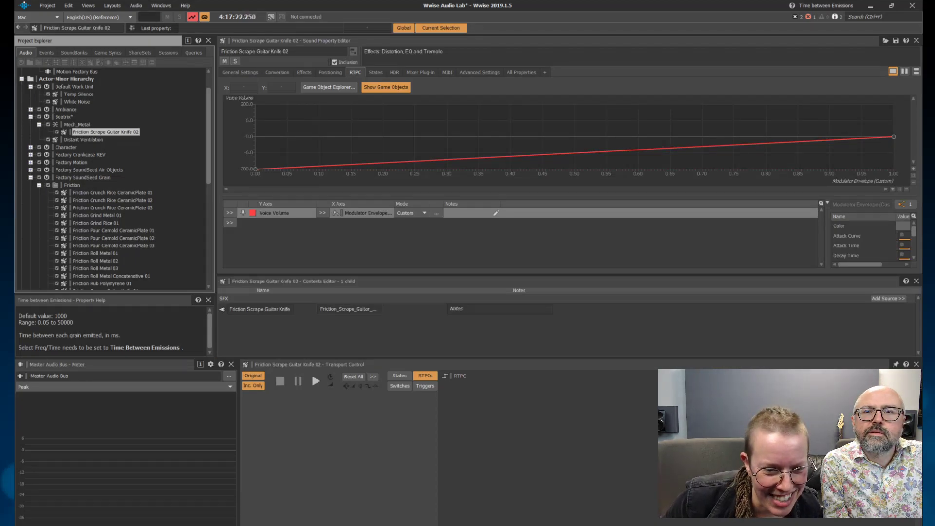
# Shape the Time between Emissions curve in the Source Editor with its end point at about 1202 and its start point at 0.05
pyautogui.doubleClick(259, 309)
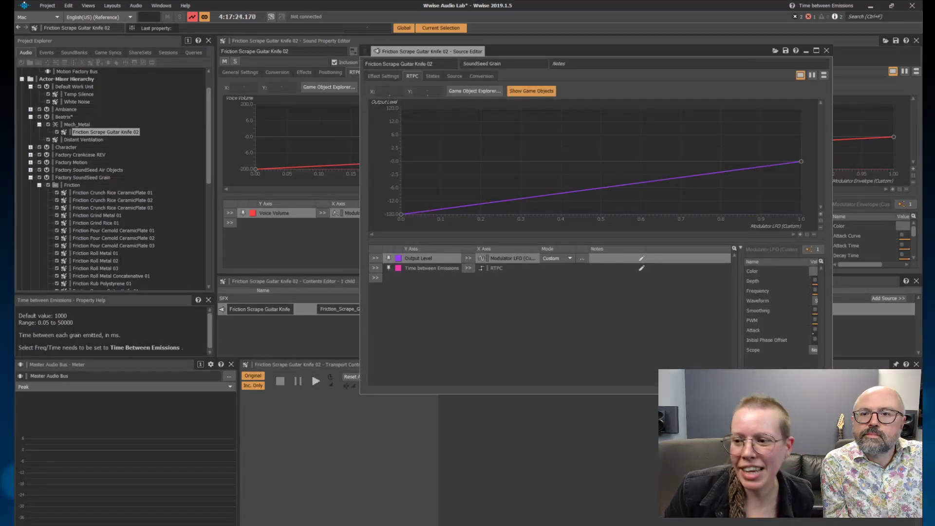
pyautogui.click(821, 214)
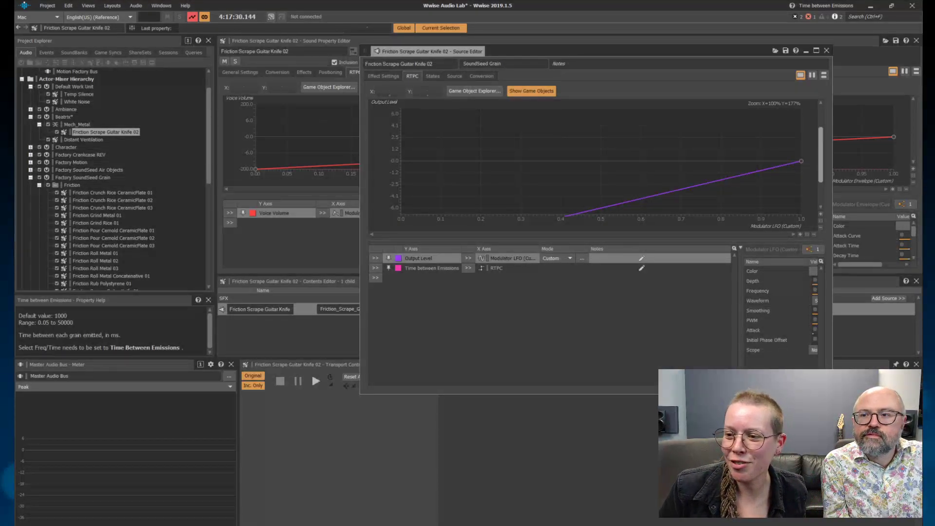
pyautogui.moveTo(820, 155); pyautogui.dragTo(821, 177)
pyautogui.click(432, 268)
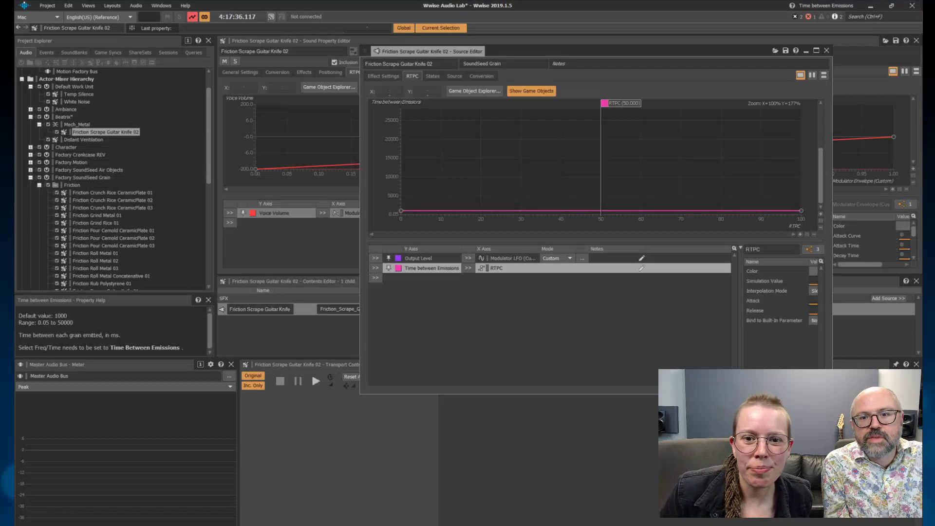
pyautogui.moveTo(801, 211); pyautogui.dragTo(801, 210)
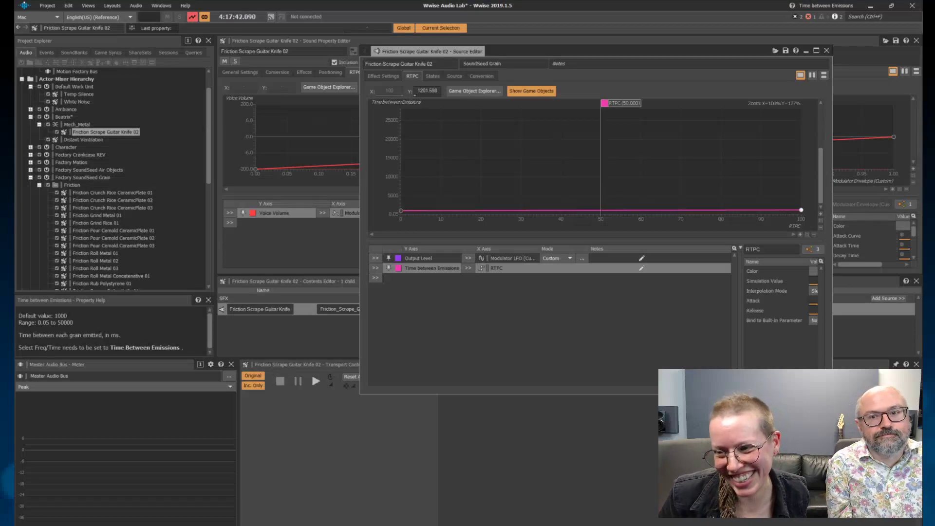
pyautogui.moveTo(401, 211); pyautogui.dragTo(401, 215)
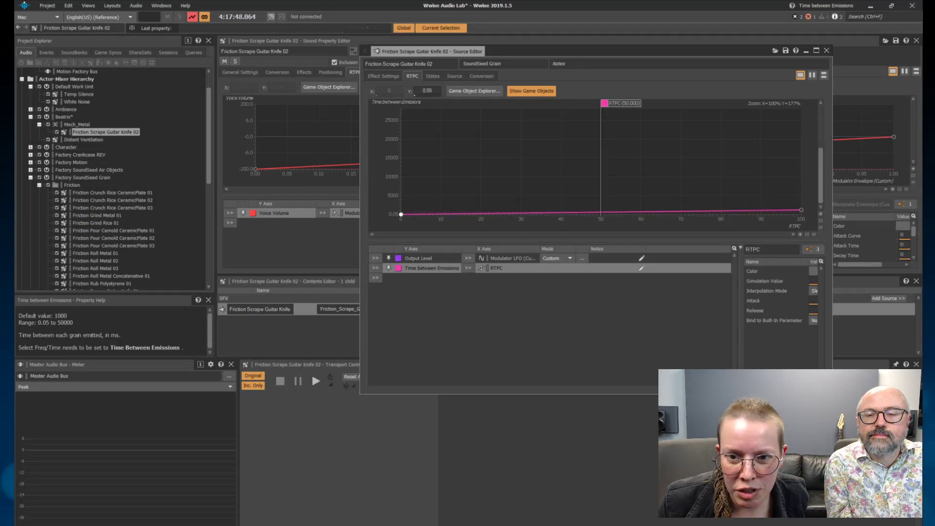
# During playback, raise the end point of the Time between Emissions curve to about 4528 and sweep the RTPC value down to 0
pyautogui.press('space')
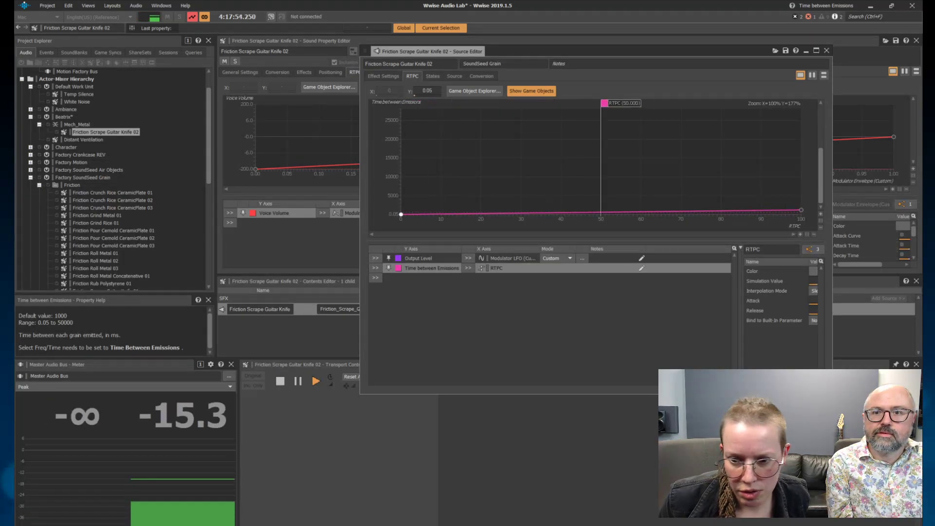
pyautogui.moveTo(801, 210); pyautogui.dragTo(801, 198)
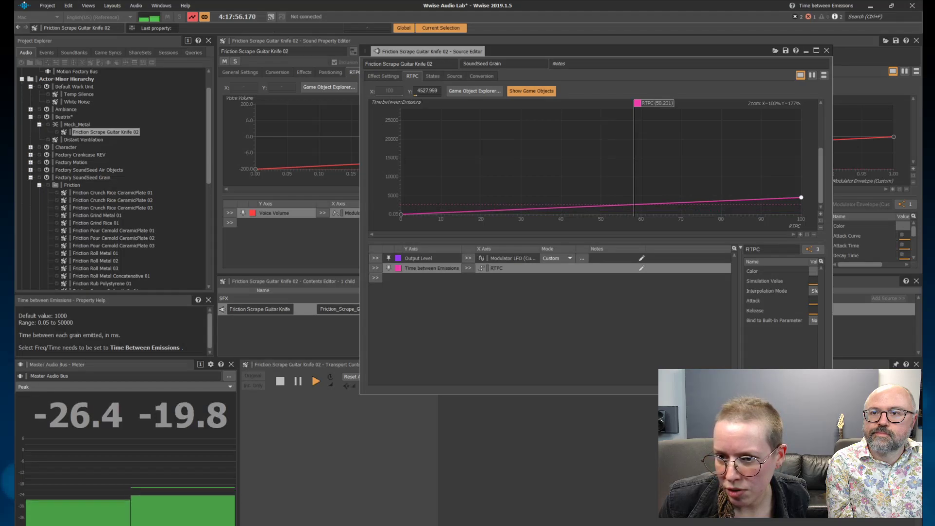
pyautogui.moveTo(635, 103); pyautogui.dragTo(412, 104)
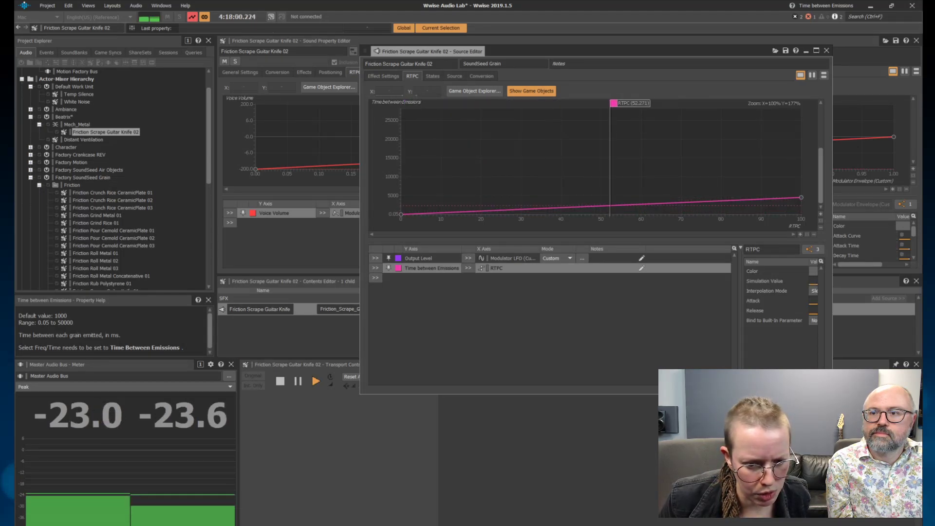
pyautogui.press('space')
pyautogui.press('space')
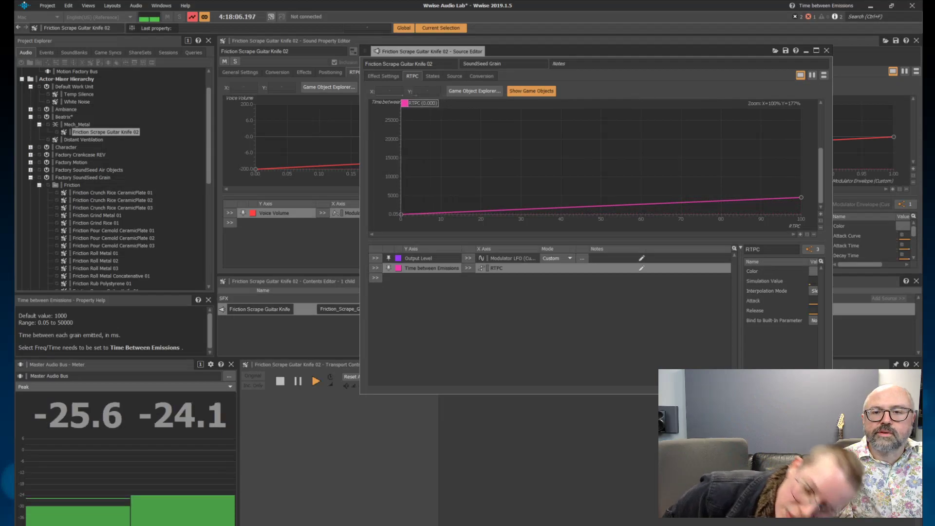
# Try the Time between Emissions curve's end point at about 16221 and at 0.05 during playback
pyautogui.moveTo(801, 197); pyautogui.dragTo(801, 154)
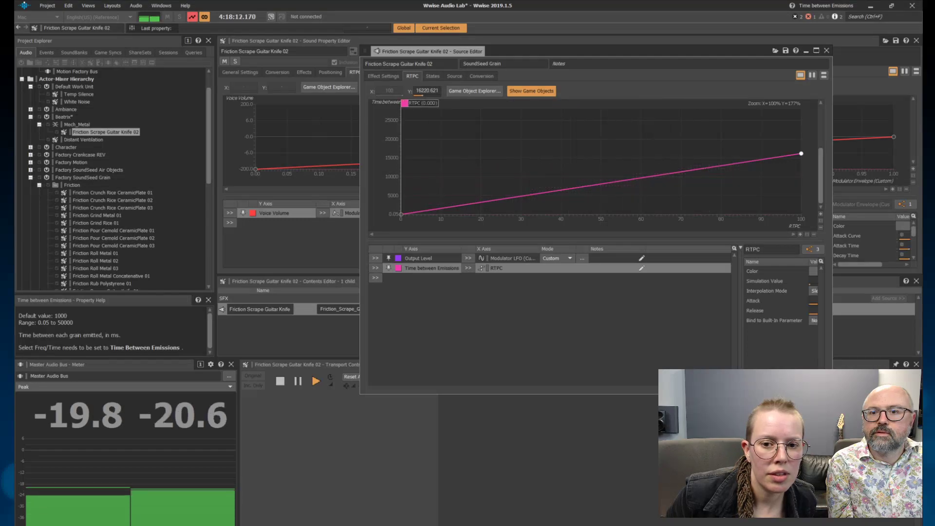
pyautogui.moveTo(801, 154); pyautogui.dragTo(801, 214)
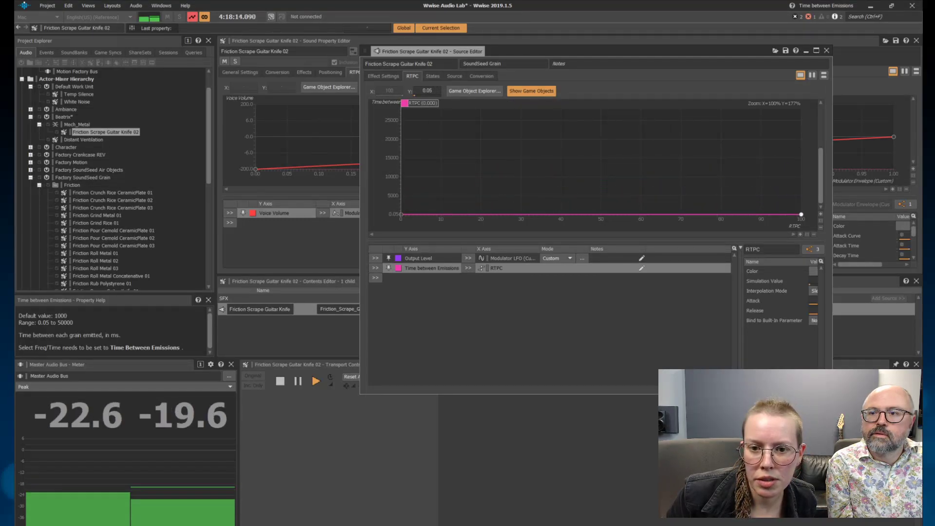
pyautogui.click(427, 90)
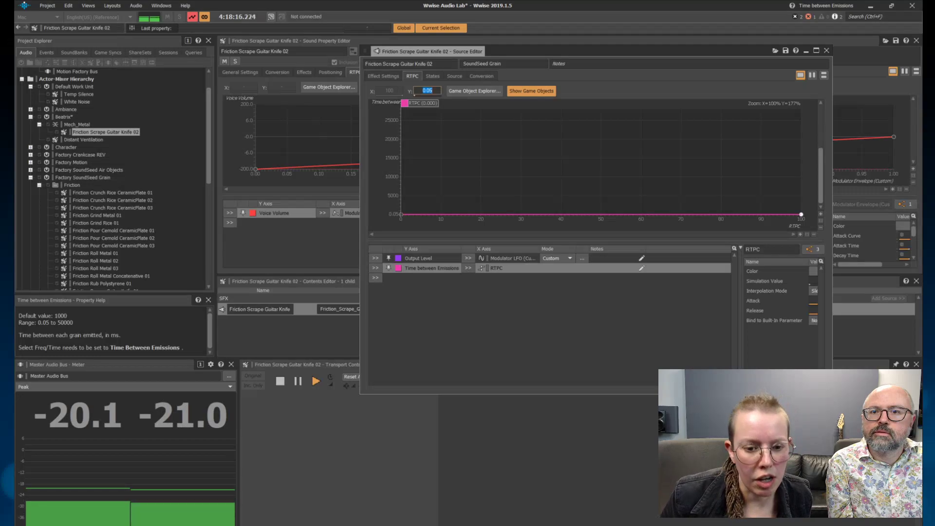
# Delete the Time between Emissions RTPC curve, close the Source Editor and stop playback
pyautogui.click(555, 268)
pyautogui.press('Delete')
pyautogui.click(827, 51)
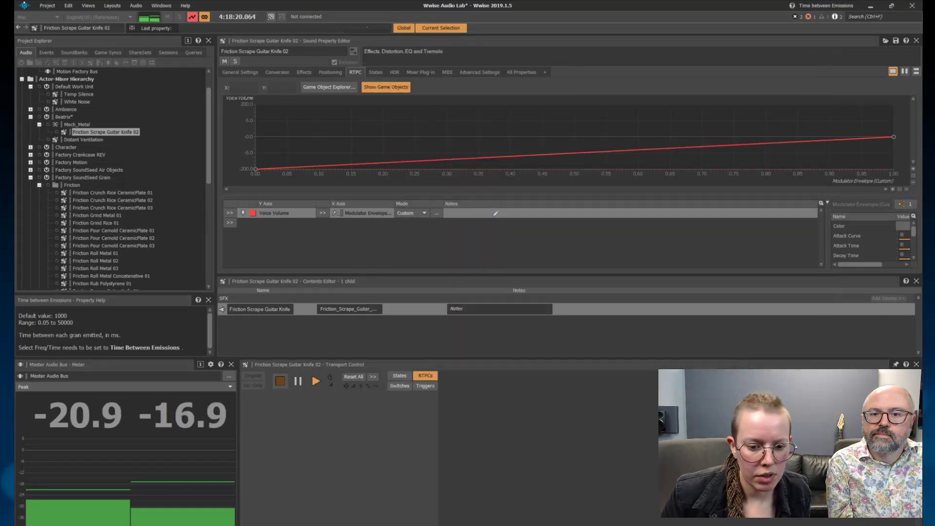
pyautogui.press('space')
# Readjust the time between emissions of Friction Scrape Guitar Knife 02 in its Source Editor effect settings while auditioning it, and close the editor
pyautogui.doubleClick(223, 309)
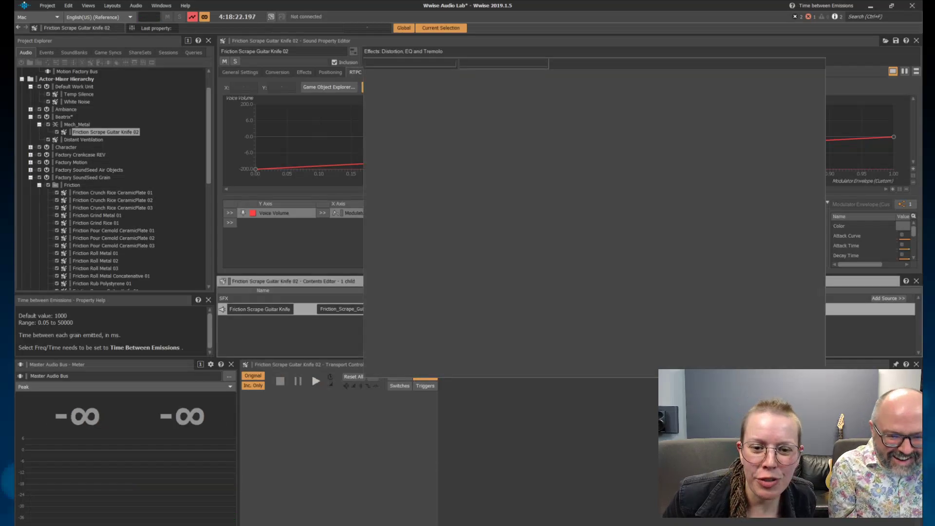
pyautogui.press('space')
pyautogui.press('space')
pyautogui.click(383, 76)
pyautogui.press('space')
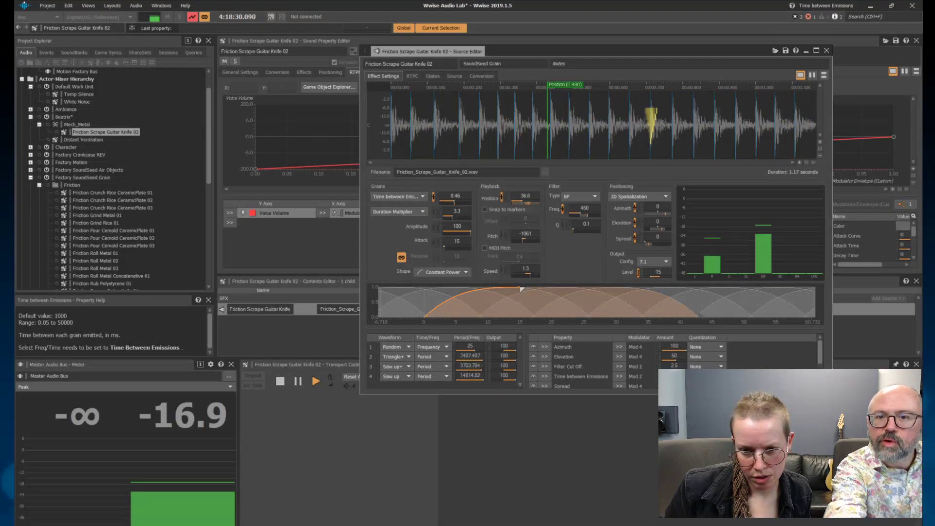
pyautogui.moveTo(452, 201)
pyautogui.mouseDown()
pyautogui.moveTo(439, 211)
pyautogui.moveTo(467, 211)
pyautogui.mouseUp()
pyautogui.press('space')
pyautogui.click(827, 50)
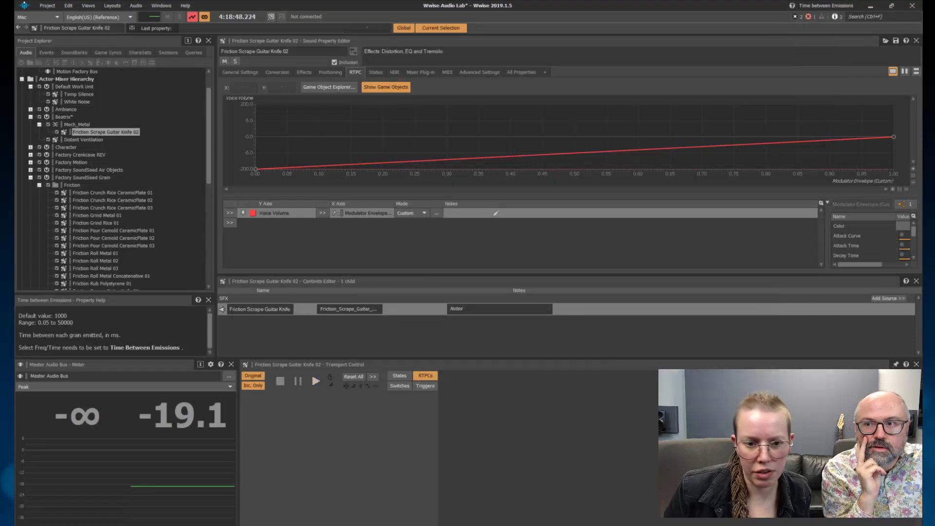
# Add a Time between Emissions curve driven by the RTPC game parameter to Friction Scrape Guitar Knife 02 in its Source Editor
pyautogui.click(230, 222)
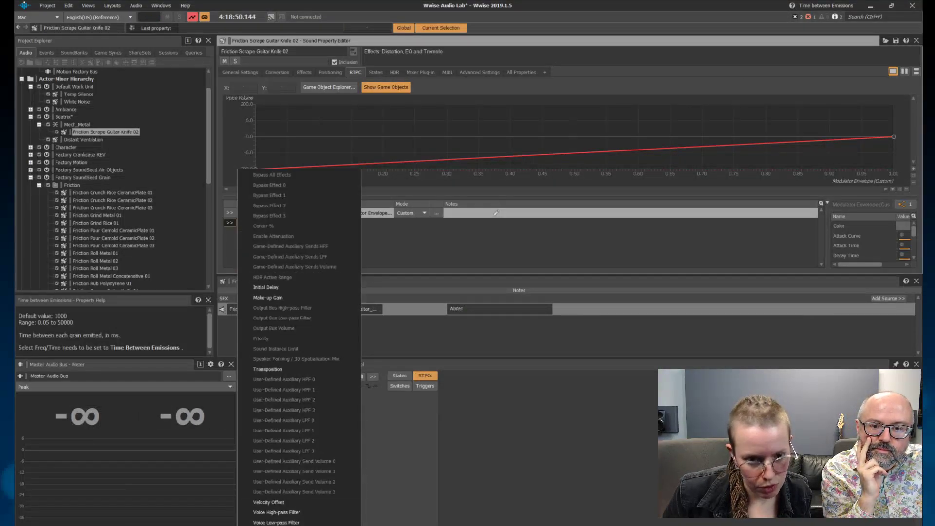
pyautogui.click(496, 213)
pyautogui.doubleClick(260, 310)
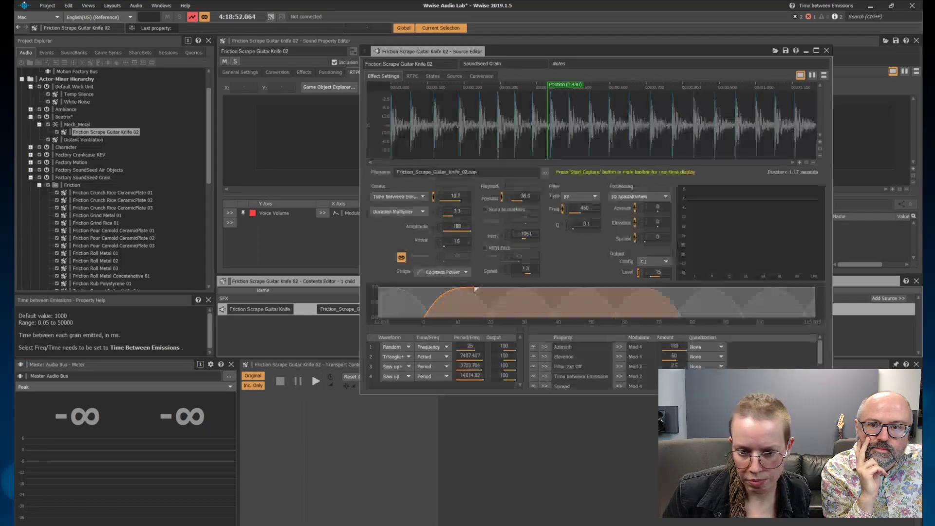
pyautogui.click(412, 76)
pyautogui.click(375, 268)
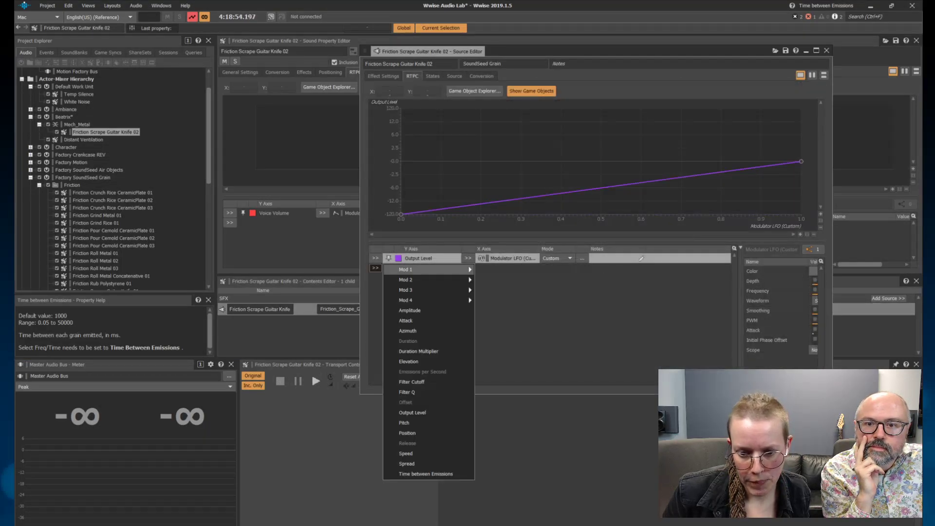
pyautogui.click(426, 474)
pyautogui.click(468, 268)
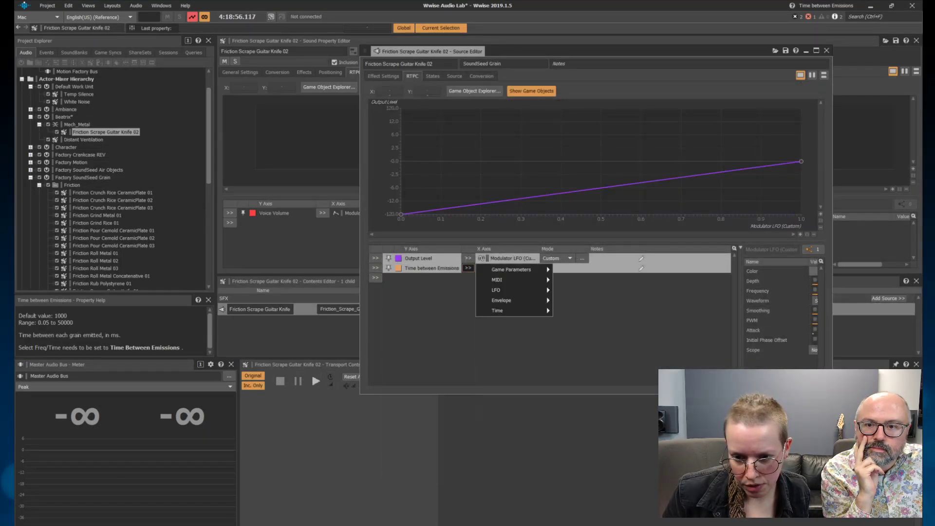
pyautogui.moveTo(511, 269)
pyautogui.moveTo(586, 292)
pyautogui.click(650, 292)
pyautogui.click(575, 311)
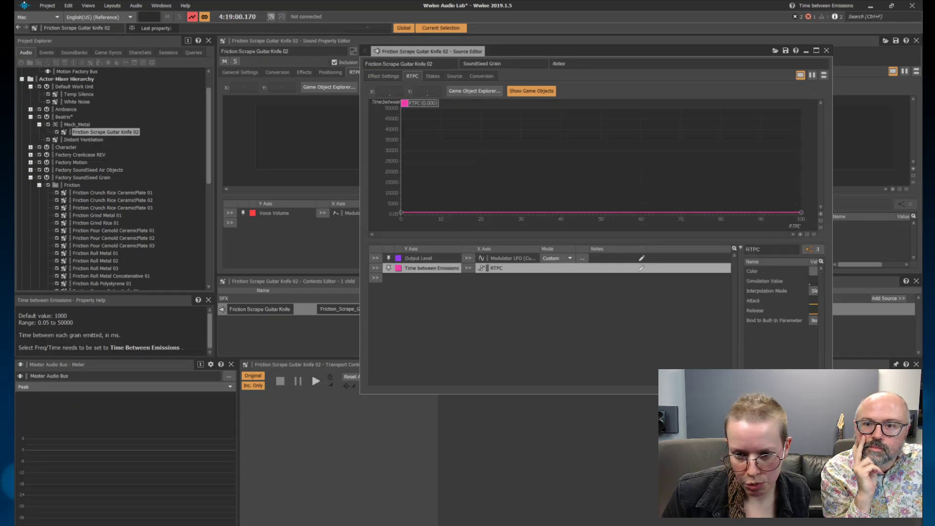
# Lower the Time between Emissions curve's start point, set its end point at RTPC 100 to 25, and save the project
pyautogui.moveTo(405, 103); pyautogui.dragTo(452, 103)
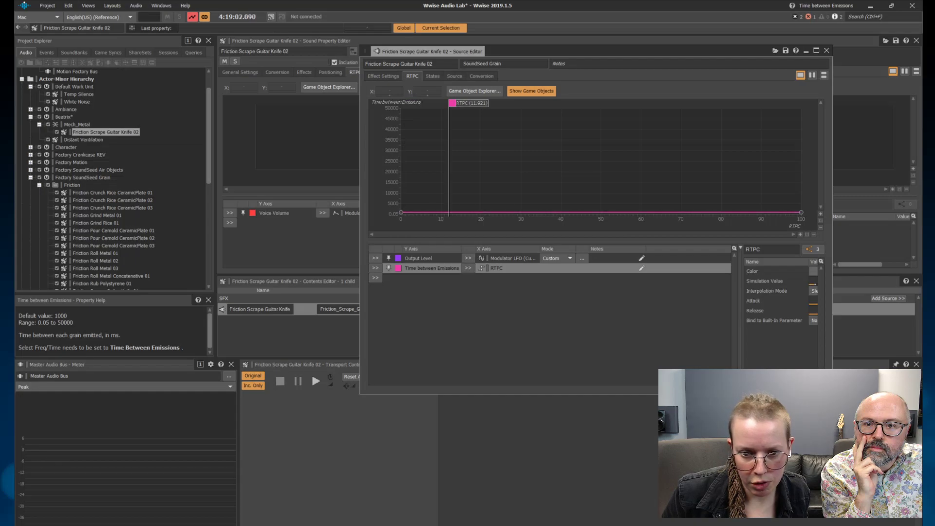
pyautogui.click(401, 212)
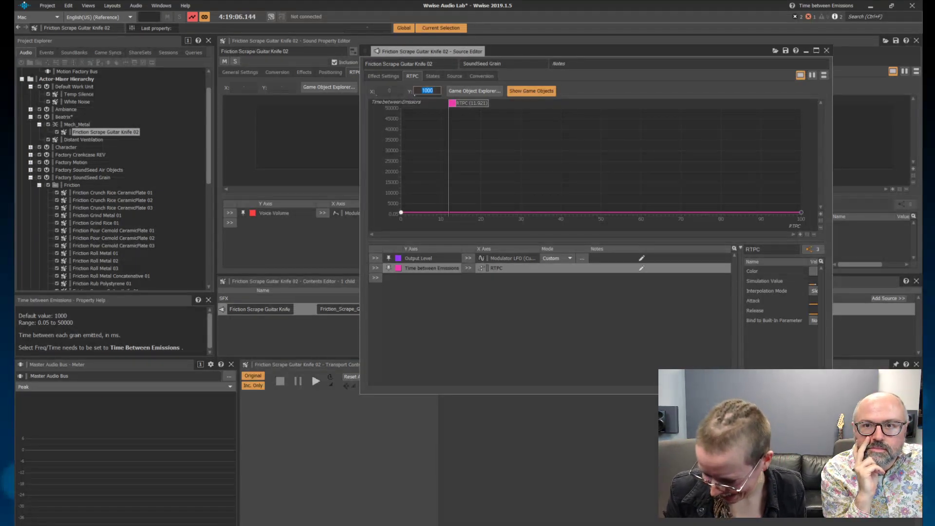
pyautogui.press('Return')
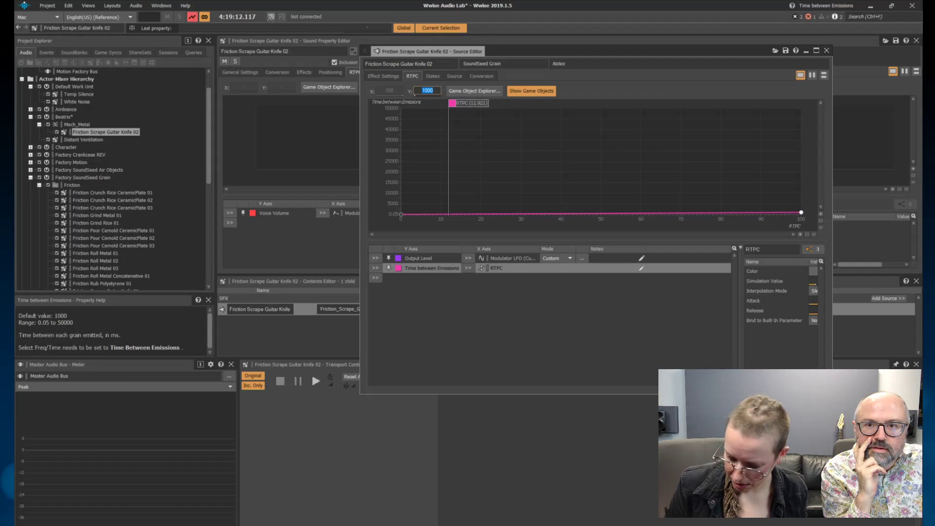
pyautogui.write('25')
pyautogui.press('Return')
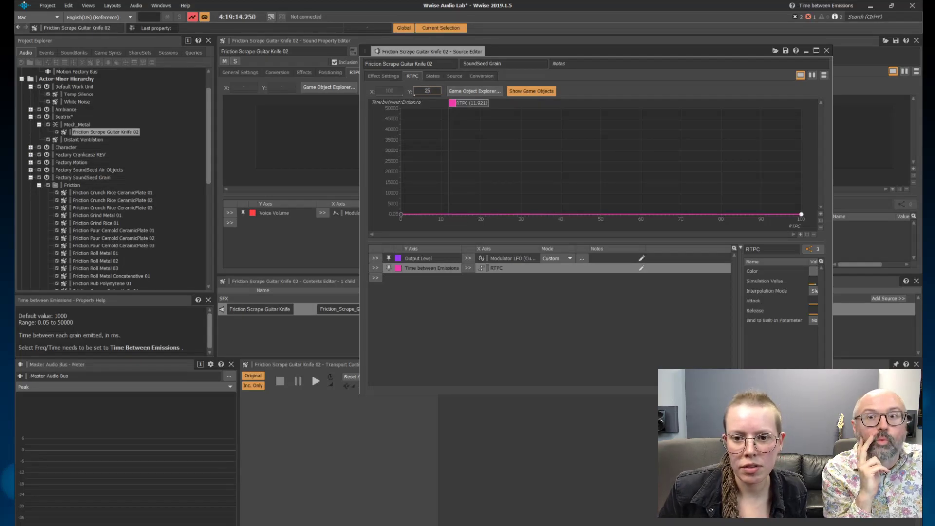
pyautogui.hotkey('ctrl', 's')
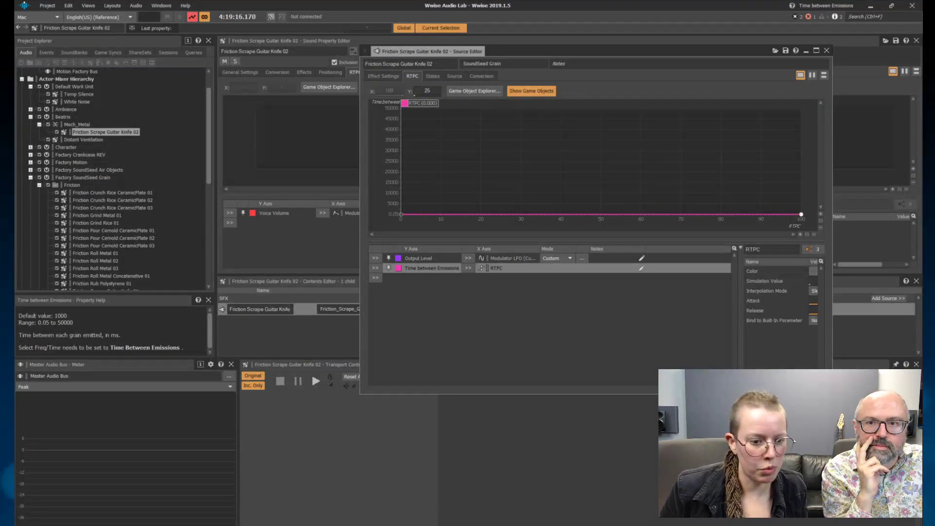
# Select the Mech event in the Default Work Unit and audition it
pyautogui.click(46, 53)
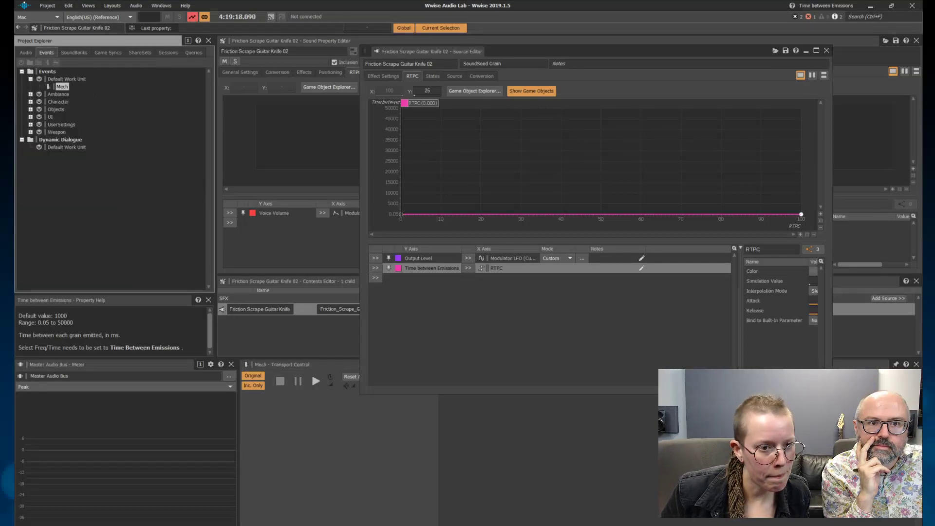
pyautogui.click(66, 79)
pyautogui.click(62, 87)
pyautogui.press('space')
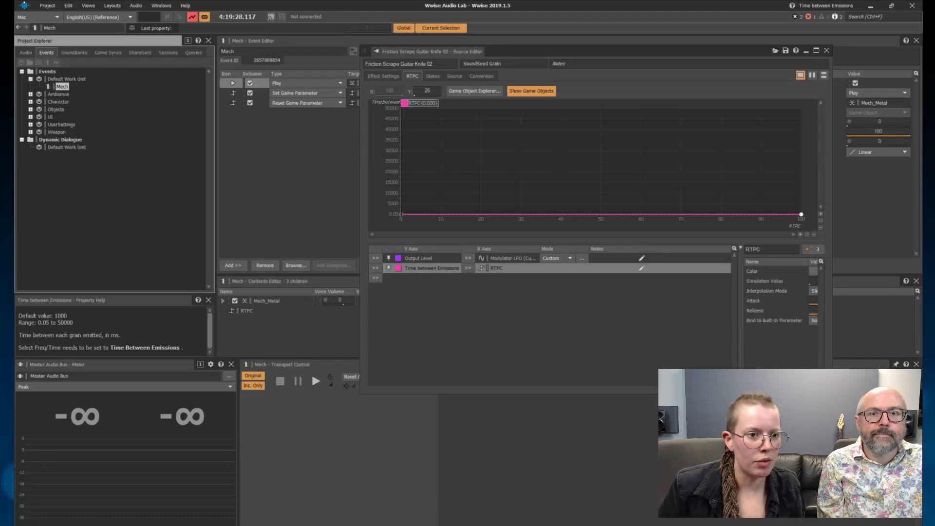
# Audition Friction Scrape Guitar Knife 02 while viewing its effect settings in the Source Editor
pyautogui.click(26, 52)
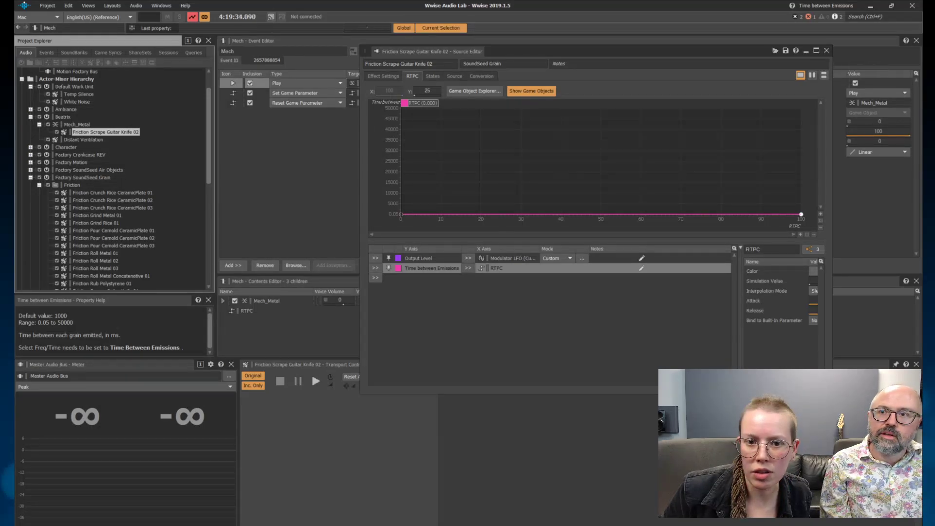
pyautogui.click(383, 76)
pyautogui.press('space')
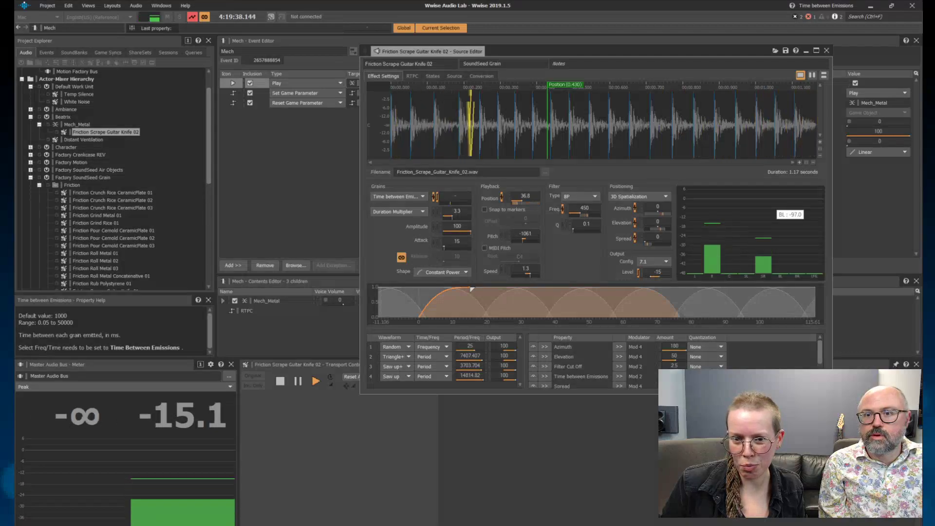
pyautogui.press('space')
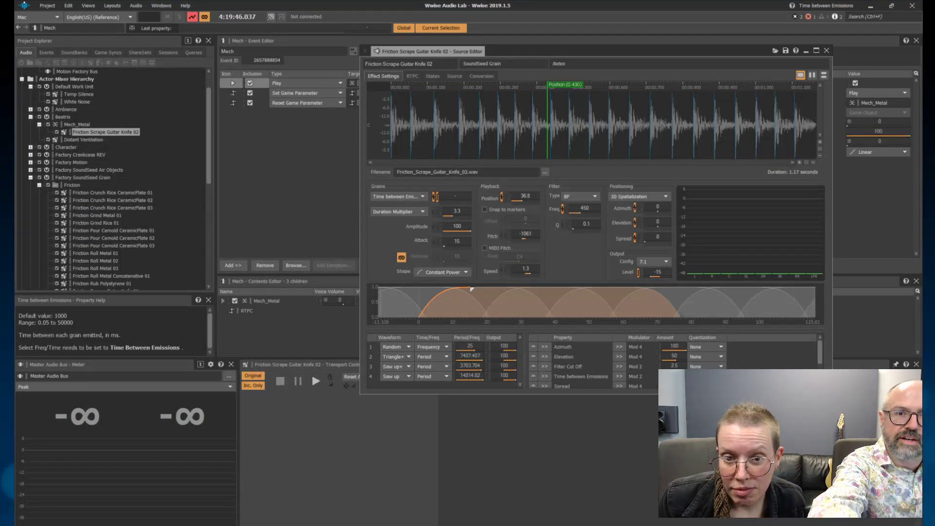
# Add an Amplitude curve driven by a default custom envelope to Friction Scrape Guitar Knife 02's source
pyautogui.click(413, 76)
pyautogui.click(375, 278)
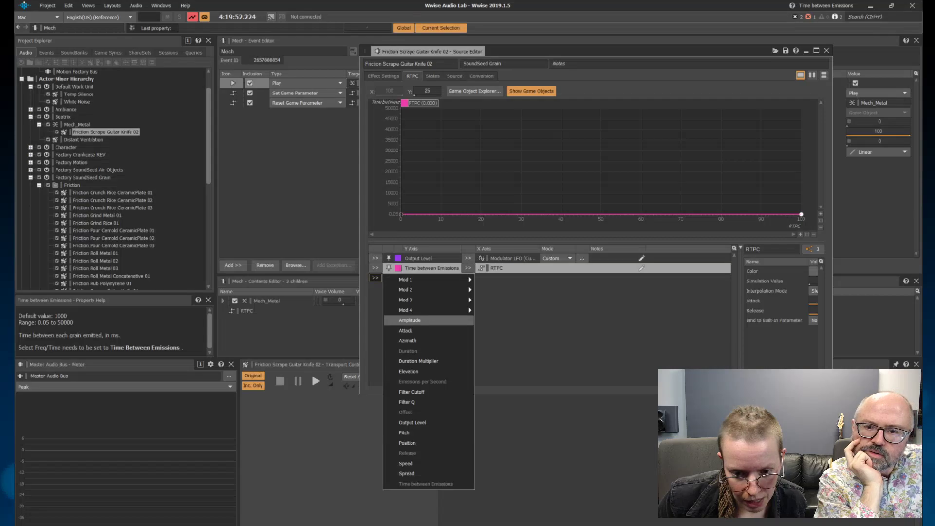
pyautogui.click(410, 320)
pyautogui.click(468, 277)
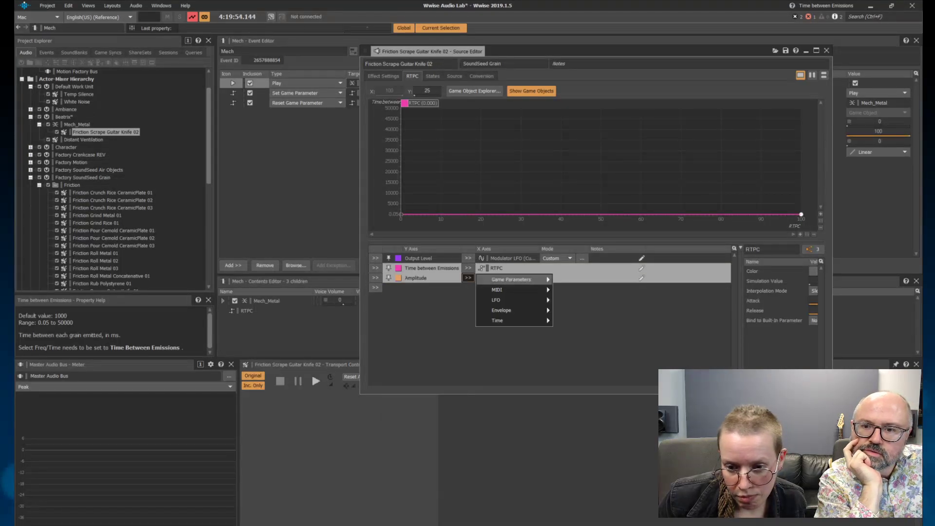
pyautogui.moveTo(511, 279)
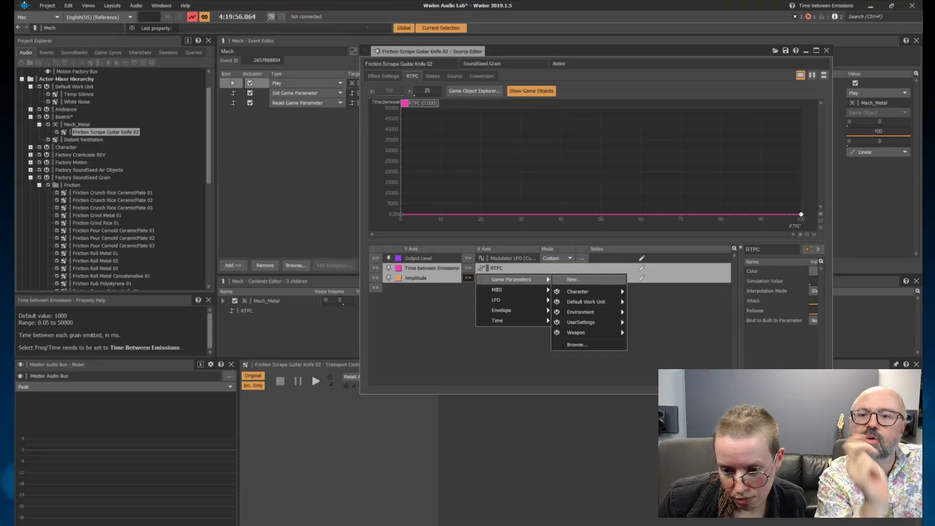
pyautogui.moveTo(502, 310)
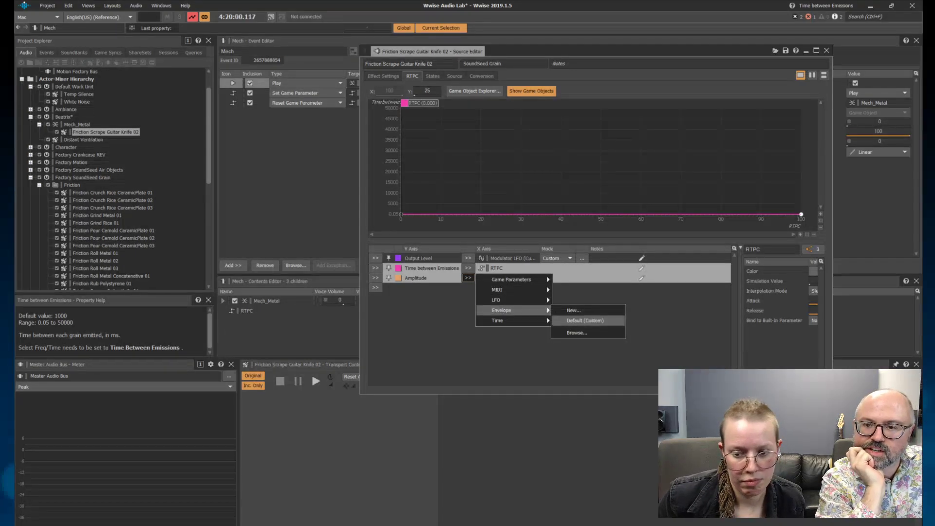
pyautogui.click(584, 321)
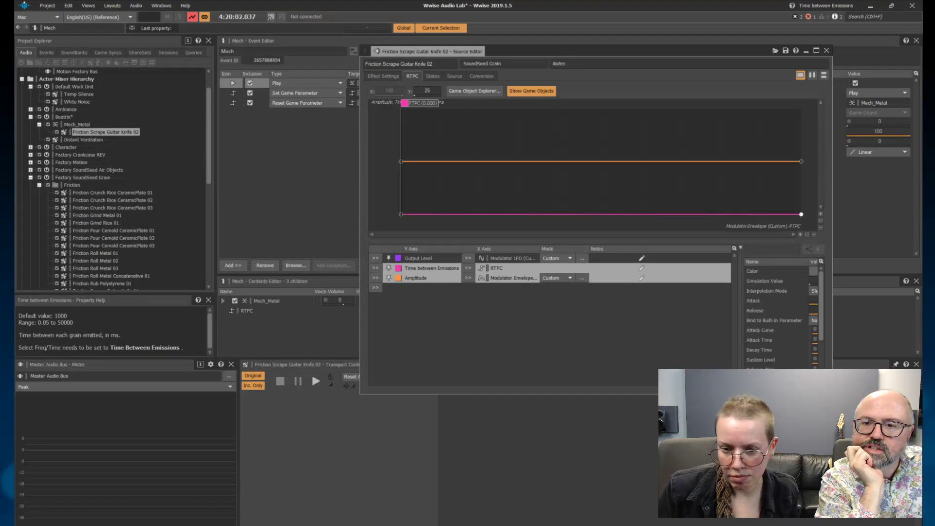
# Audition the sound and inspect the Amplitude envelope's settings in the Modulator Editor, keeping its mode Custom, and close the editor
pyautogui.press('space')
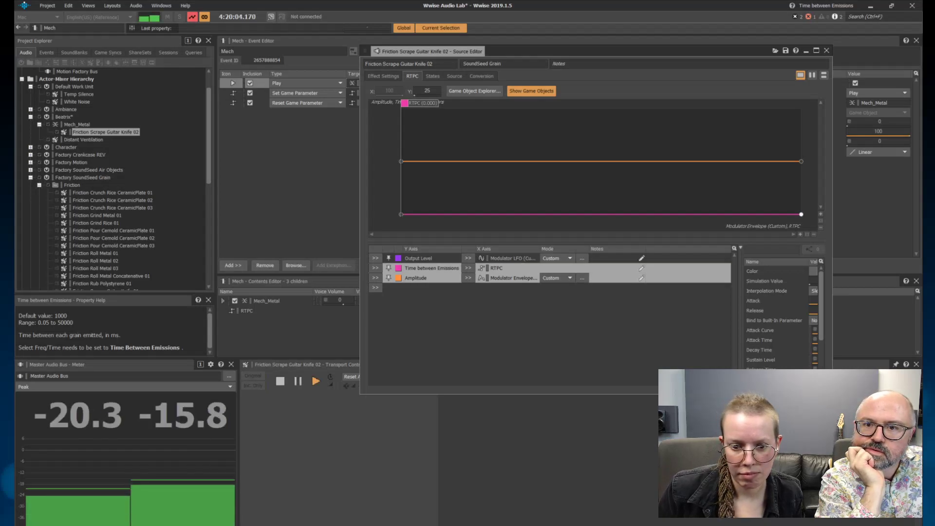
pyautogui.press('space')
pyautogui.click(569, 278)
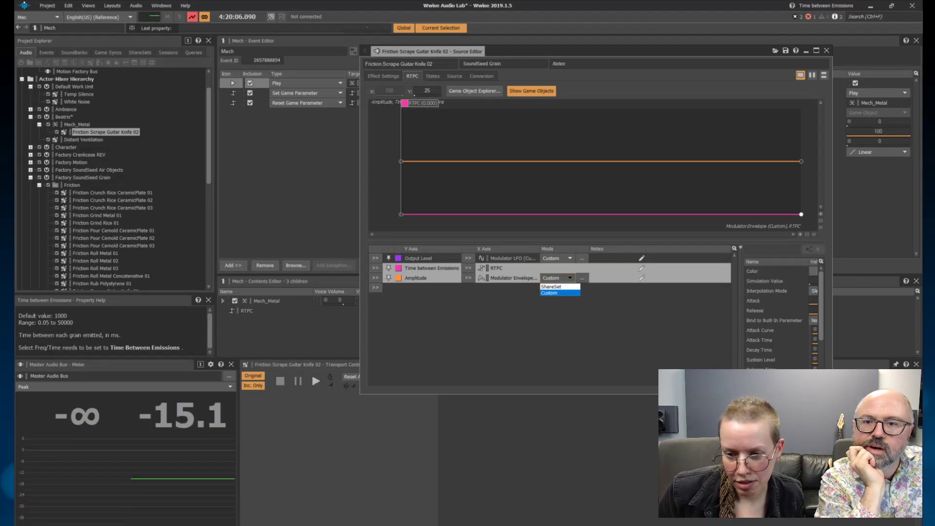
pyautogui.click(560, 293)
pyautogui.click(582, 277)
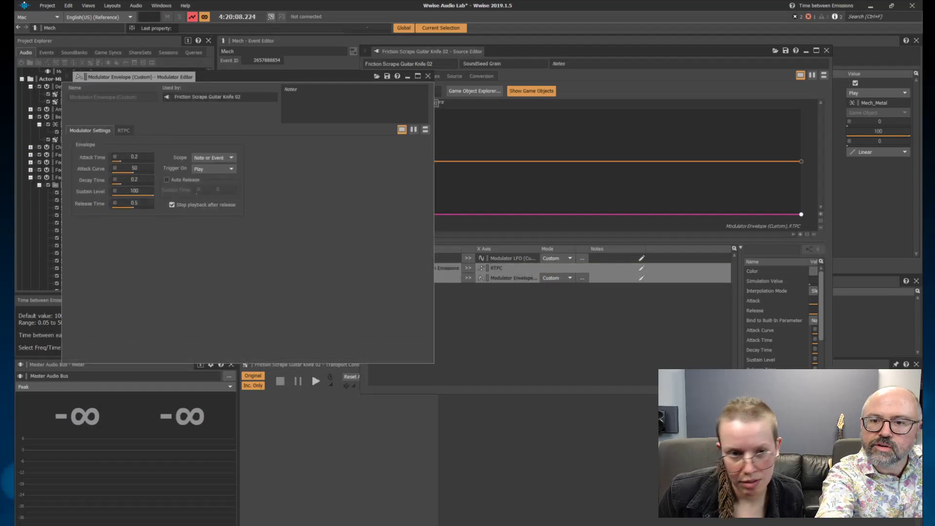
pyautogui.moveTo(142, 76); pyautogui.dragTo(473, 148)
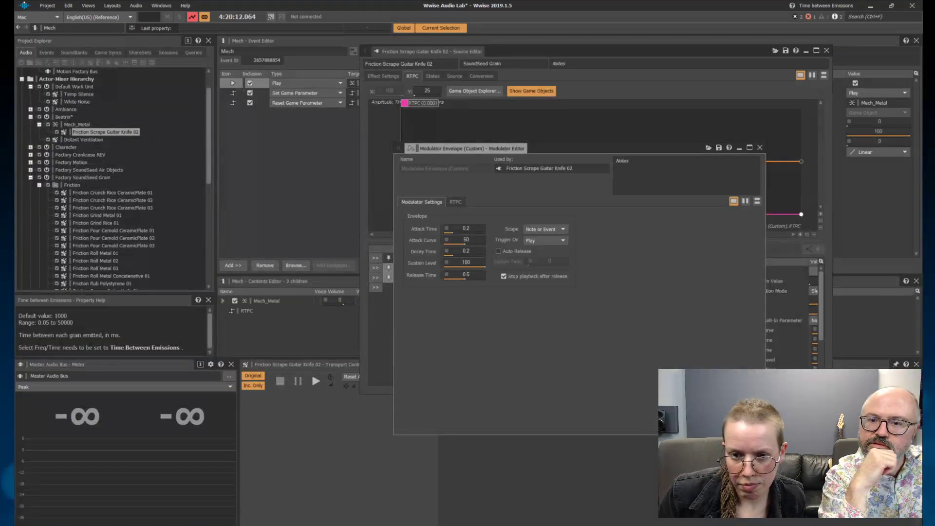
pyautogui.moveTo(468, 148)
pyautogui.mouseDown()
pyautogui.moveTo(487, 279)
pyautogui.moveTo(428, 79)
pyautogui.moveTo(433, 115)
pyautogui.moveTo(533, 215)
pyautogui.moveTo(485, 223)
pyautogui.moveTo(462, 135)
pyautogui.mouseUp()
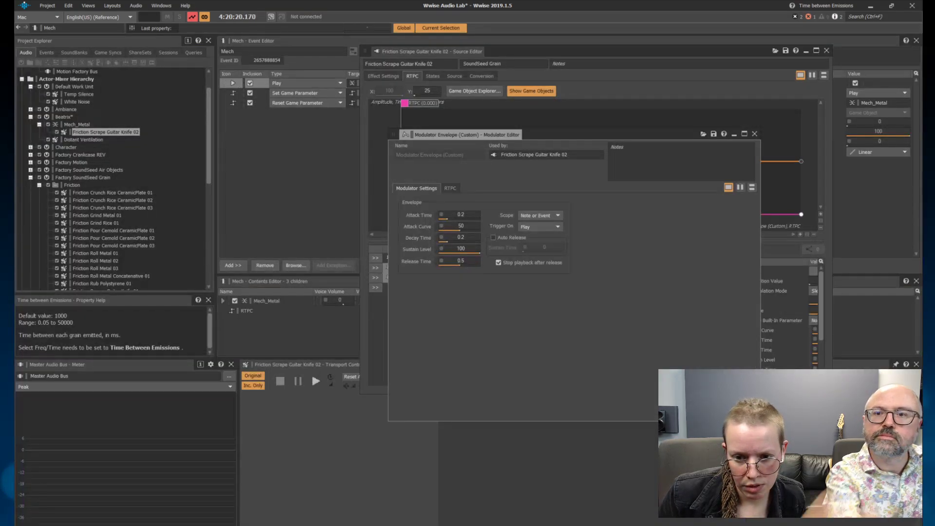
pyautogui.click(754, 134)
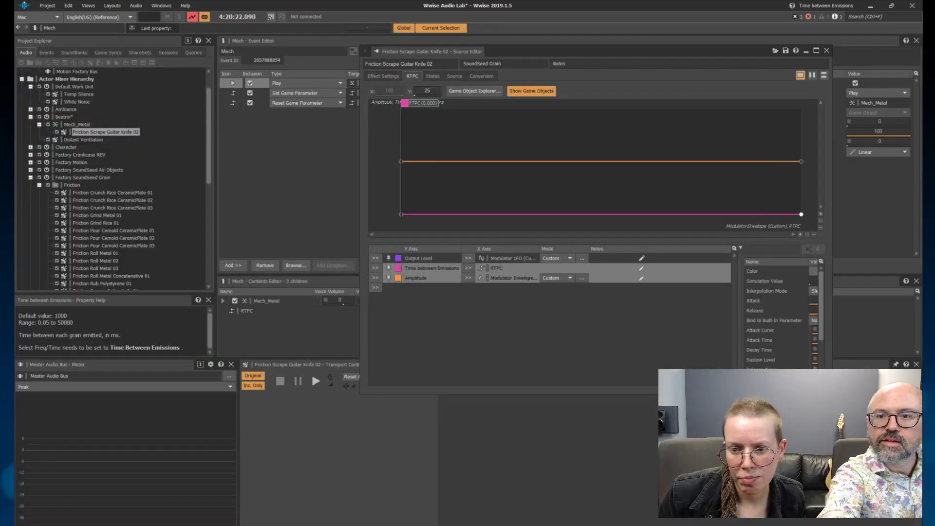
# Lower the start point of the Amplitude envelope curve to -100 and audition the sound
pyautogui.click(731, 146)
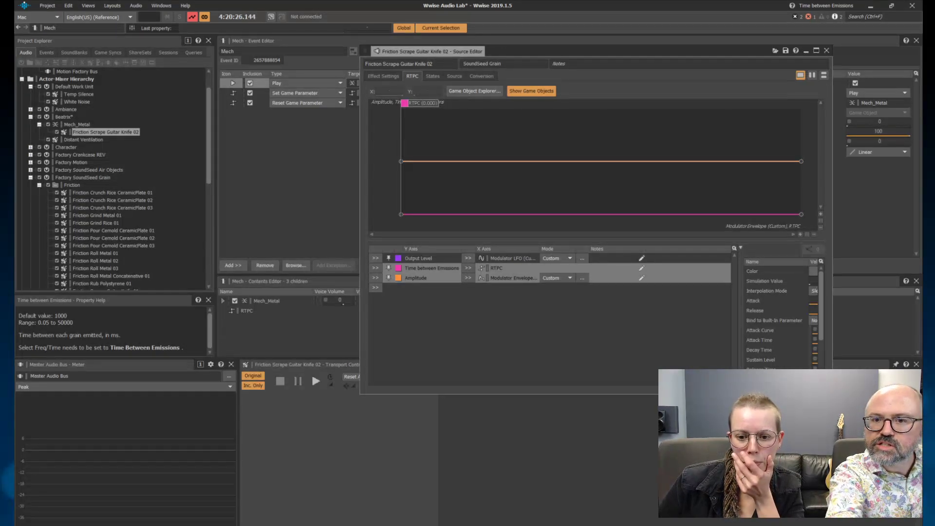
pyautogui.click(487, 322)
pyautogui.click(423, 278)
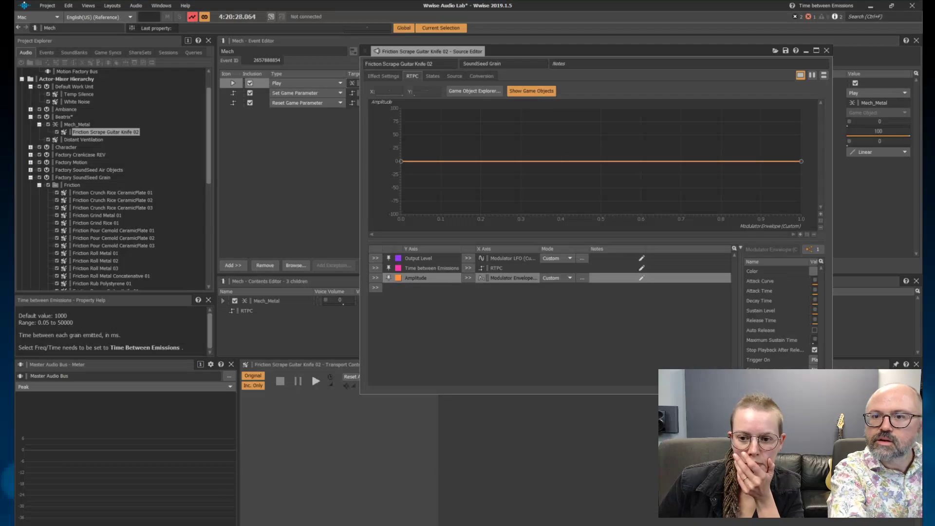
pyautogui.moveTo(401, 161); pyautogui.dragTo(401, 215)
pyautogui.click(560, 193)
pyautogui.press('space')
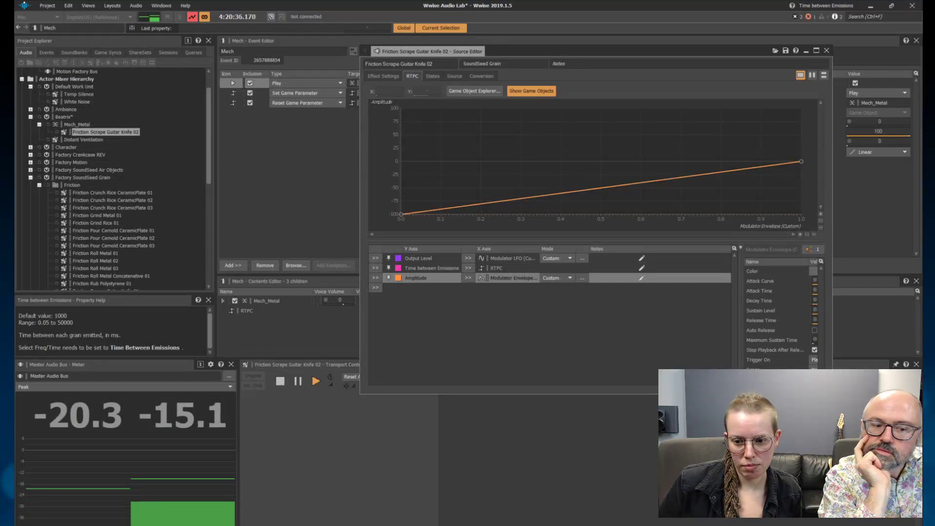
pyautogui.press('space')
# Set the Amplitude envelope's Sustain Level to 3, audition the sound, and close the Modulator Editor and Source Editor
pyautogui.click(582, 278)
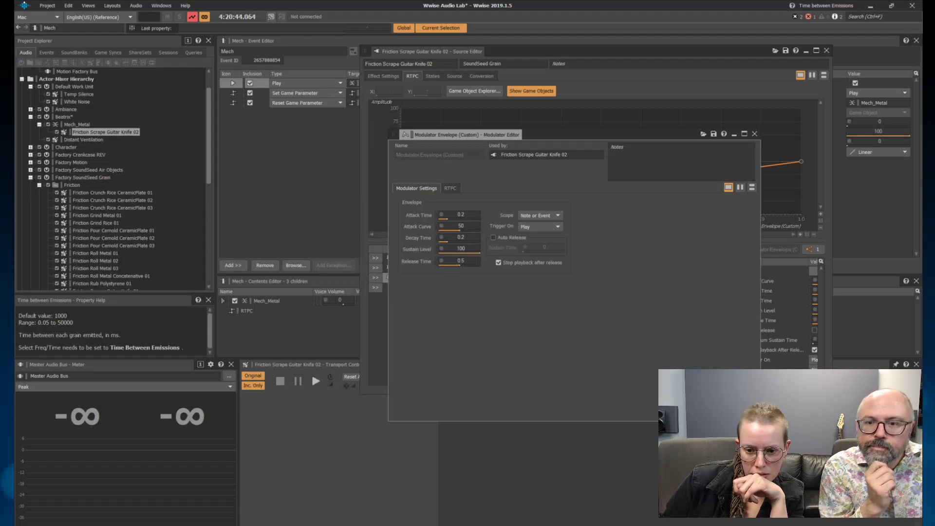
pyautogui.doubleClick(461, 248)
pyautogui.write('3')
pyautogui.press('Return')
pyautogui.press('space')
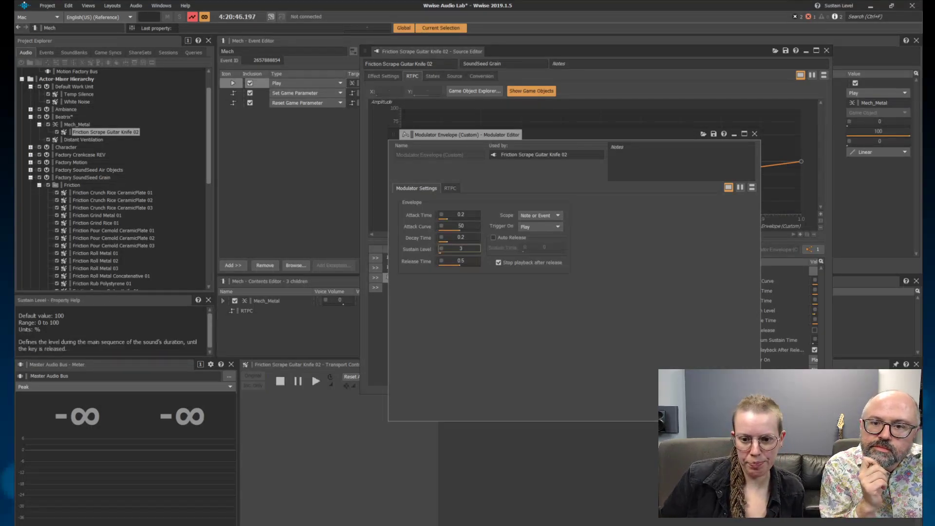
pyautogui.press('space')
pyautogui.press('space')
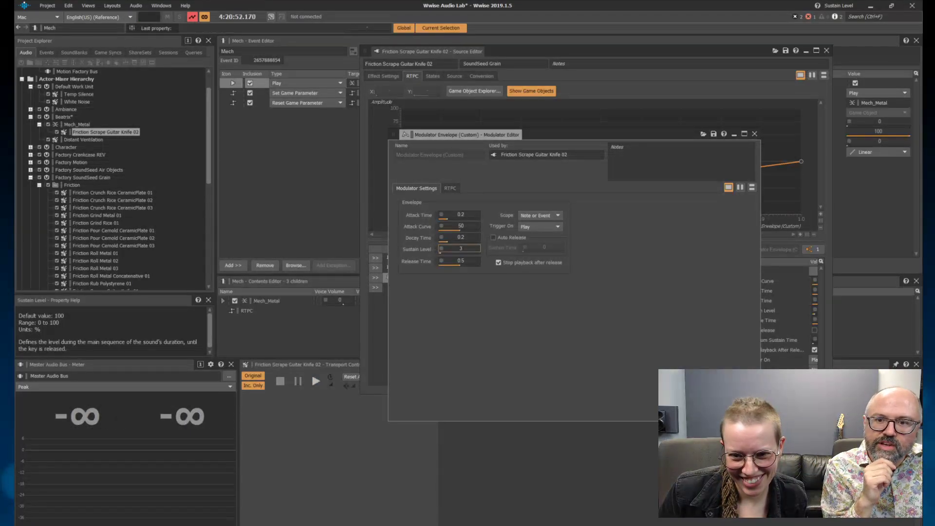
pyautogui.press('space')
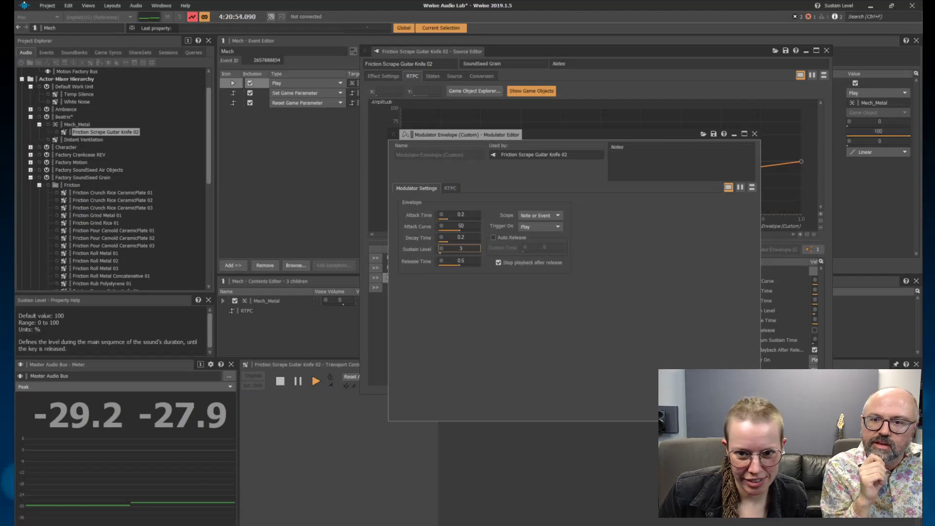
pyautogui.press('Escape')
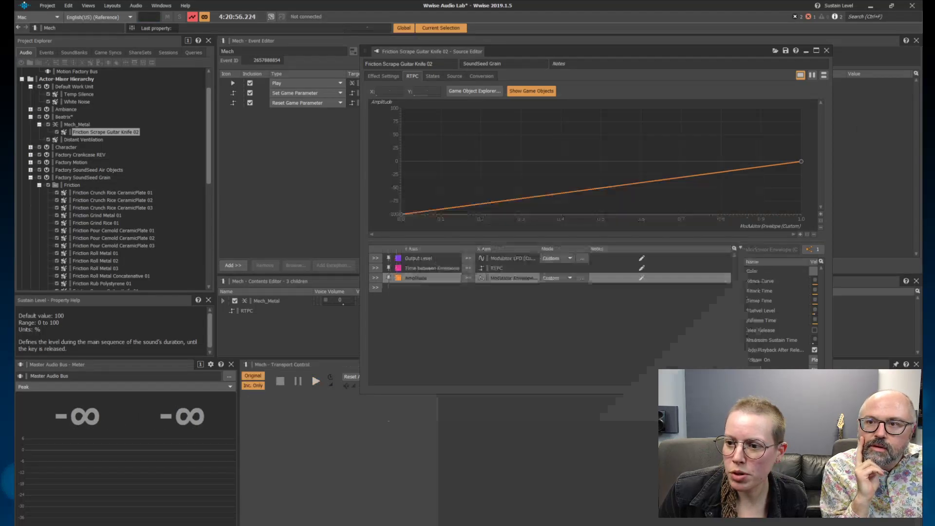
pyautogui.click(827, 50)
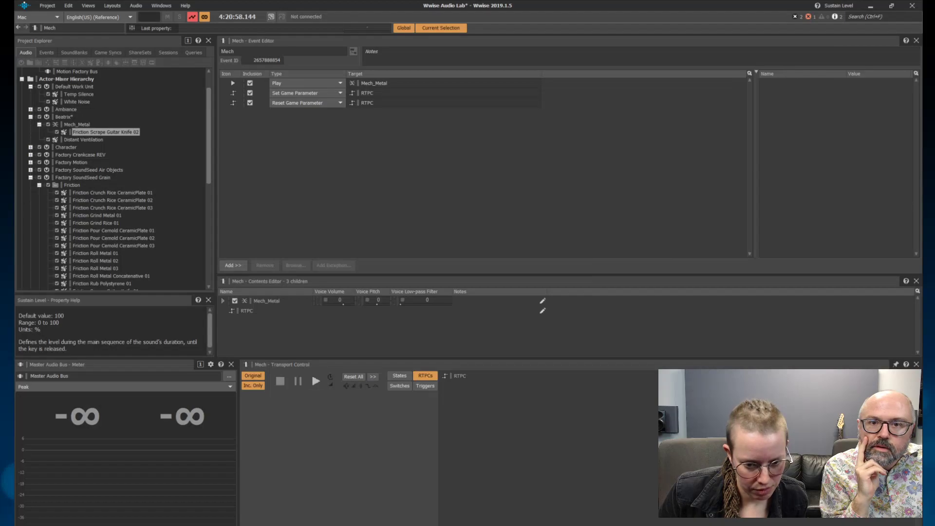
# Audition the Mech event and add a Stop action targeting Mech_Metal to its action list
pyautogui.press('space')
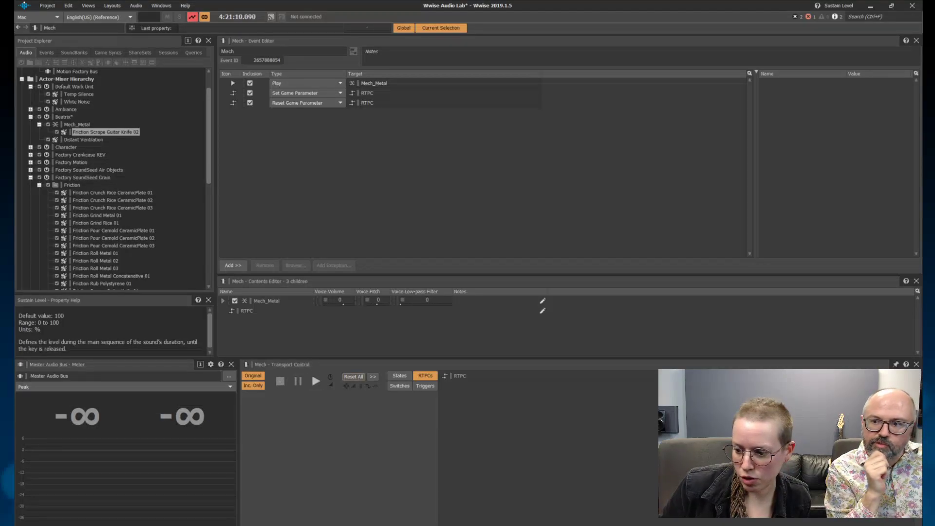
pyautogui.press('space')
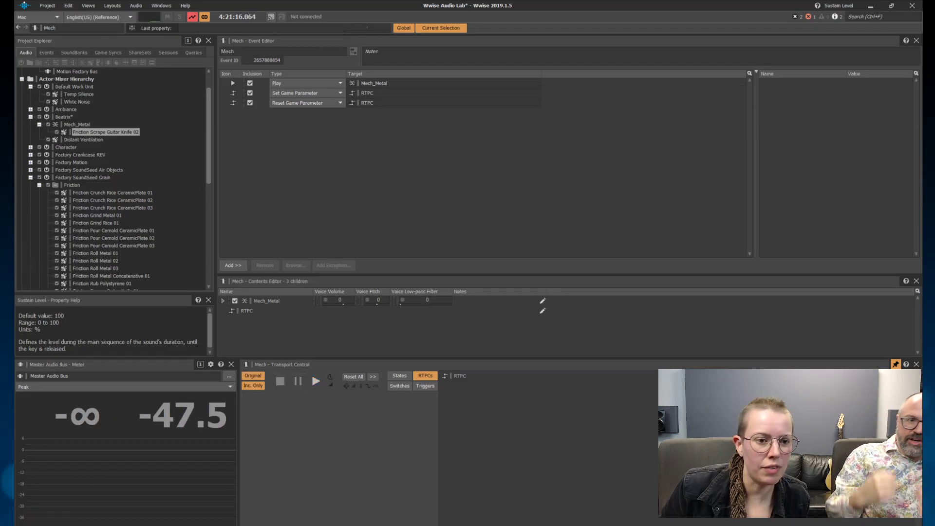
pyautogui.moveTo(77, 125); pyautogui.dragTo(374, 146)
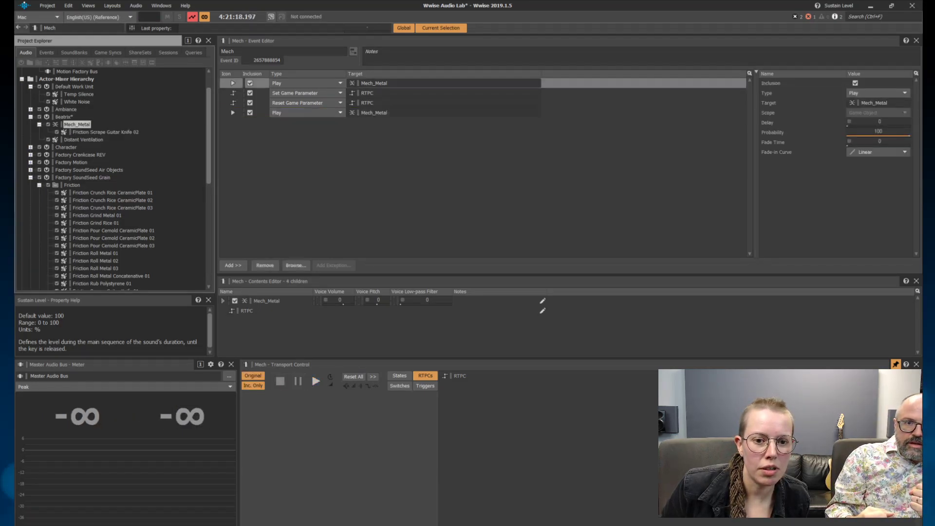
pyautogui.click(340, 113)
pyautogui.moveTo(312, 134)
pyautogui.click(380, 134)
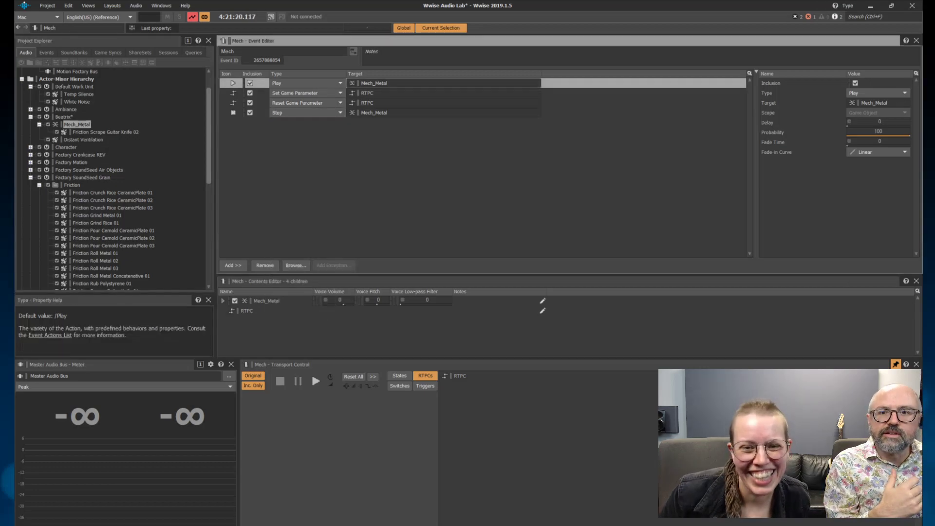
# Set the Stop action's Delay to 3.1 s, audition the Mech event, and check the Reset Game Parameter action's settings
pyautogui.click(374, 113)
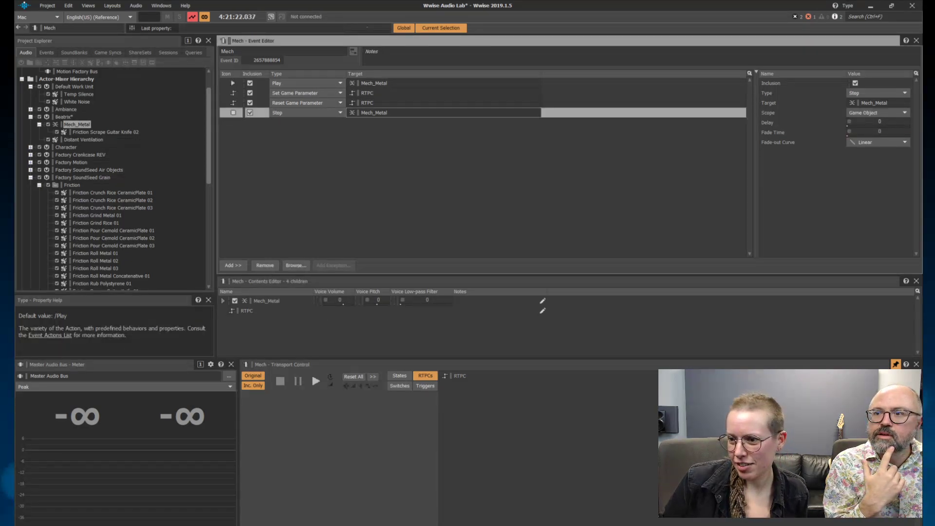
pyautogui.doubleClick(880, 122)
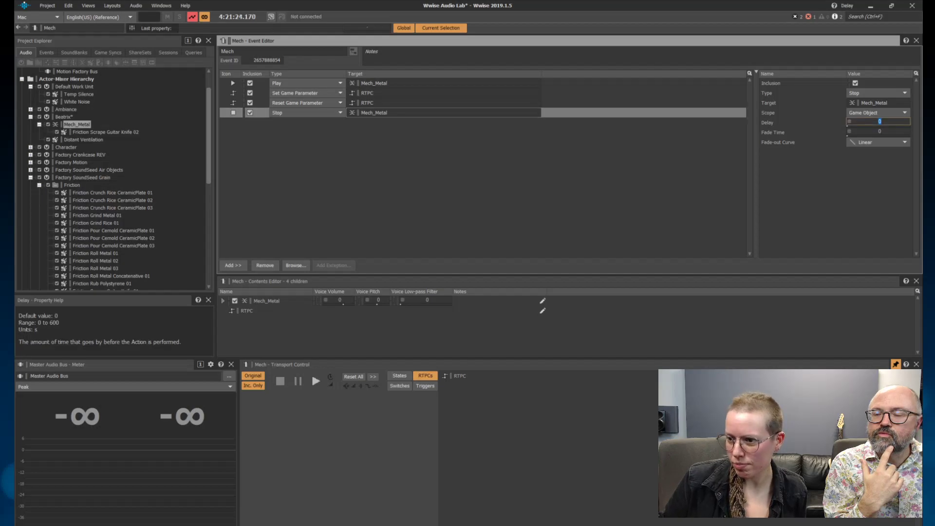
pyautogui.write('3.1')
pyautogui.press('Return')
pyautogui.press('space')
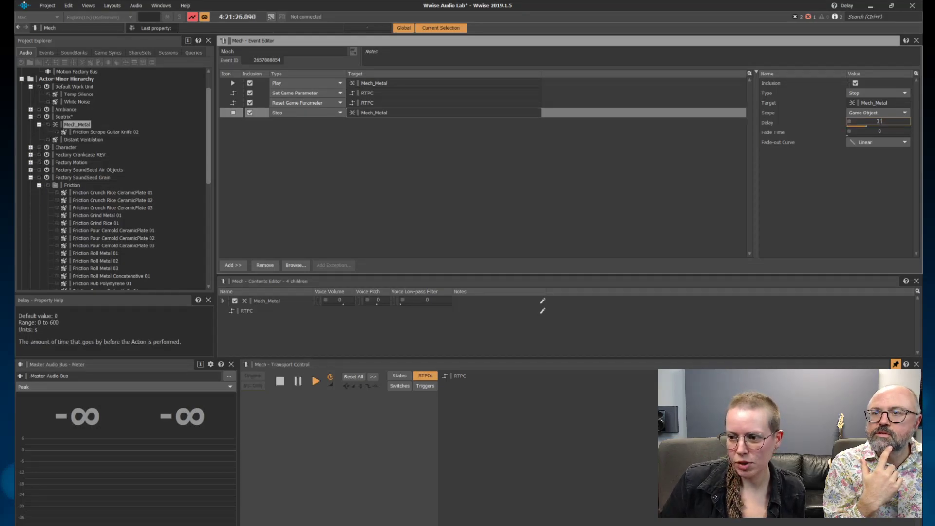
pyautogui.press('space')
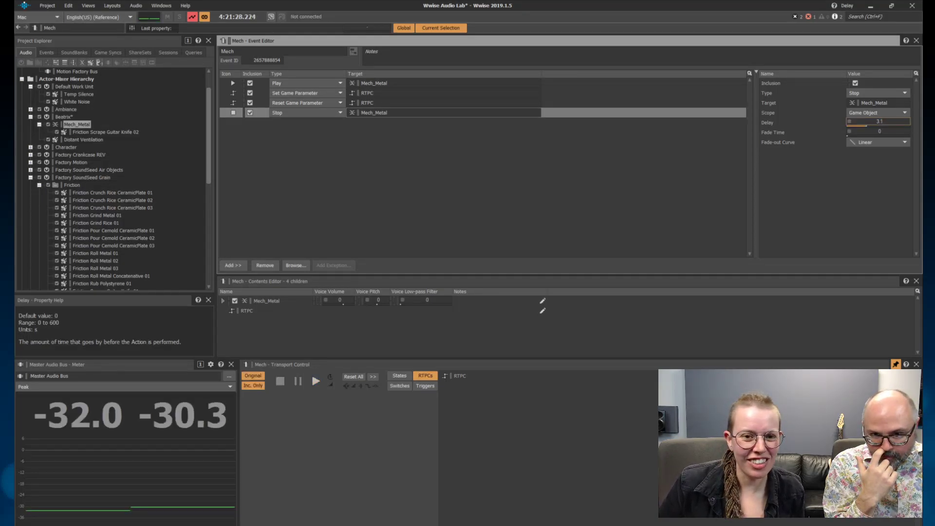
pyautogui.press('space')
pyautogui.click(599, 103)
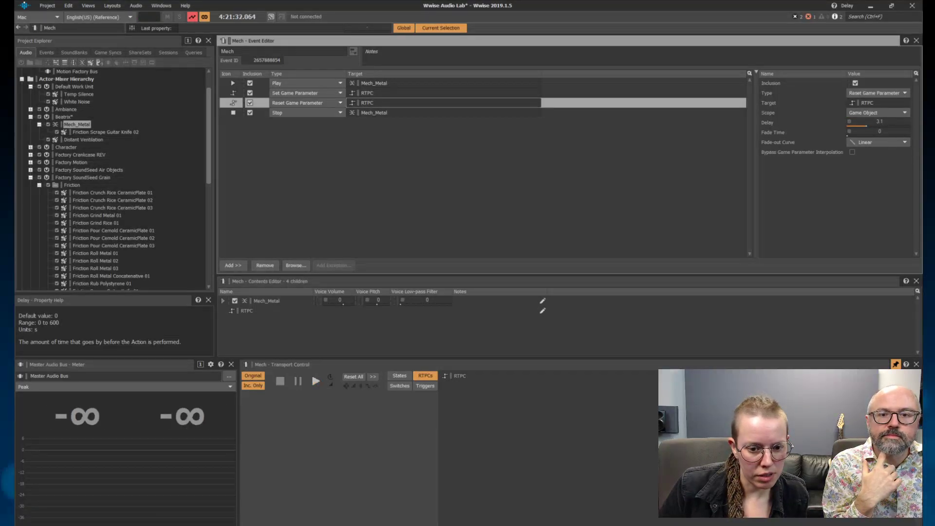
# Open Friction Scrape Guitar Knife 02's source and raise the start point of its Amplitude envelope curve to about -0.7
pyautogui.click(222, 301)
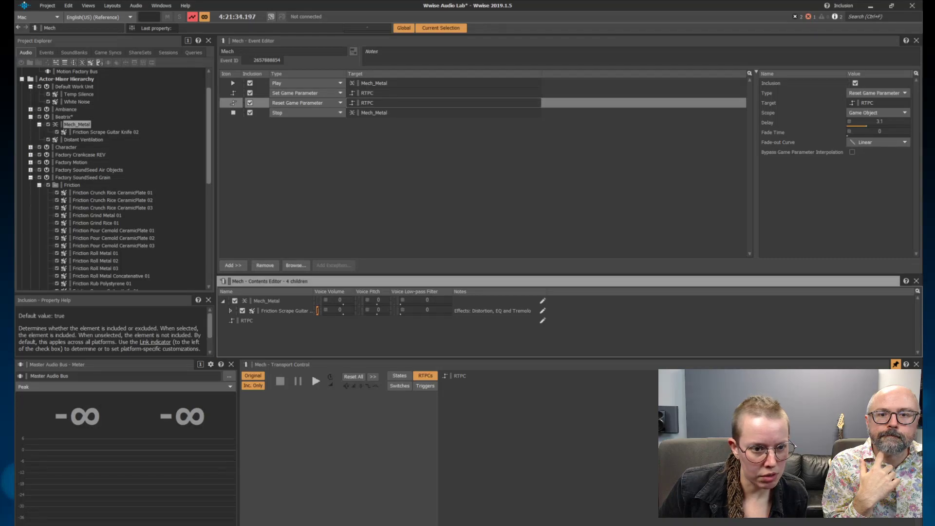
pyautogui.doubleClick(285, 311)
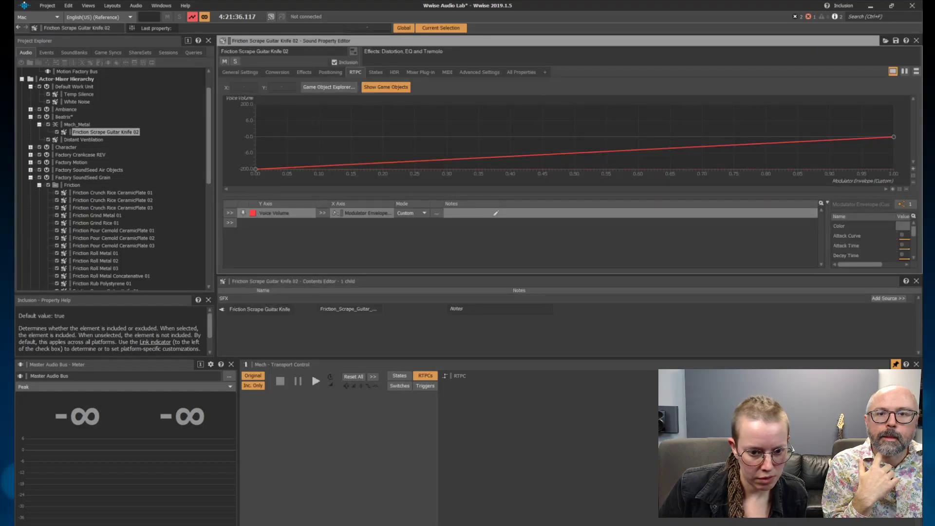
pyautogui.doubleClick(285, 310)
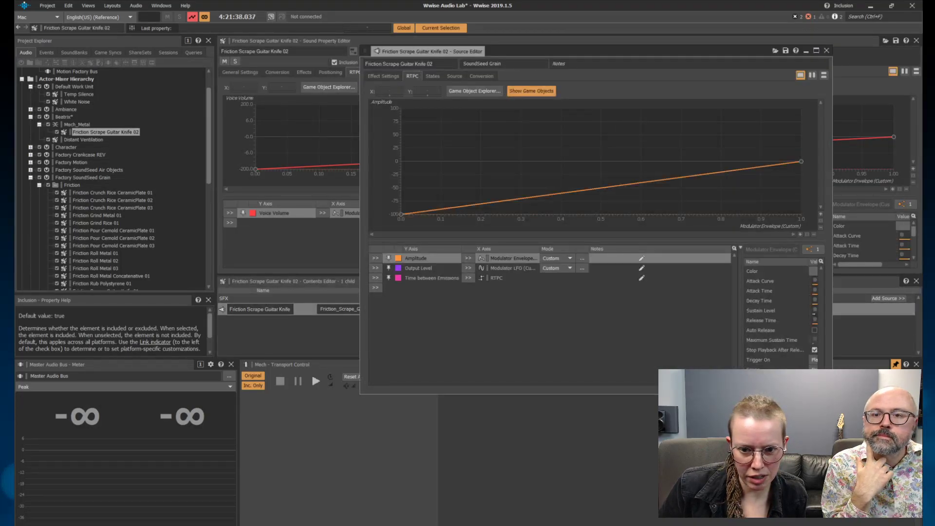
pyautogui.moveTo(401, 215); pyautogui.dragTo(401, 162)
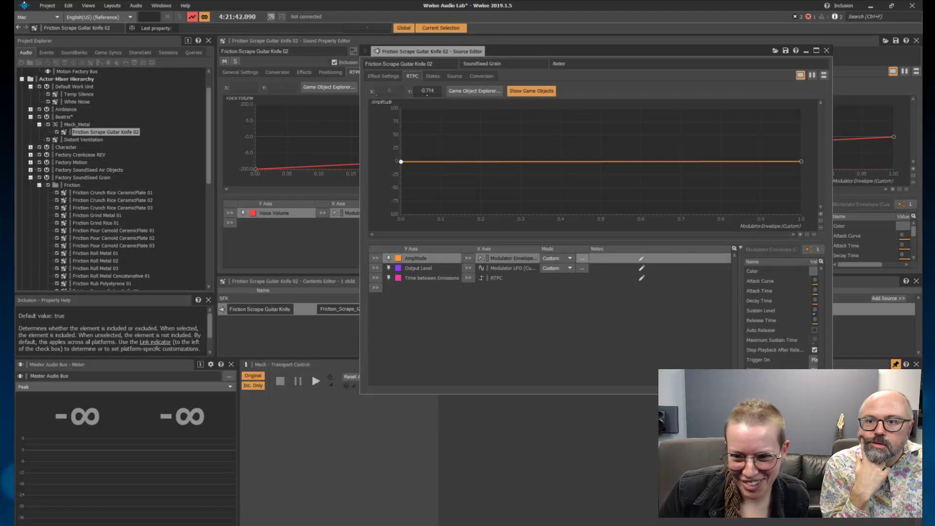
# Set the Amplitude envelope's Attack Time to 0.1 and Decay Time to 3, audition the sound, and close both editors
pyautogui.click(582, 259)
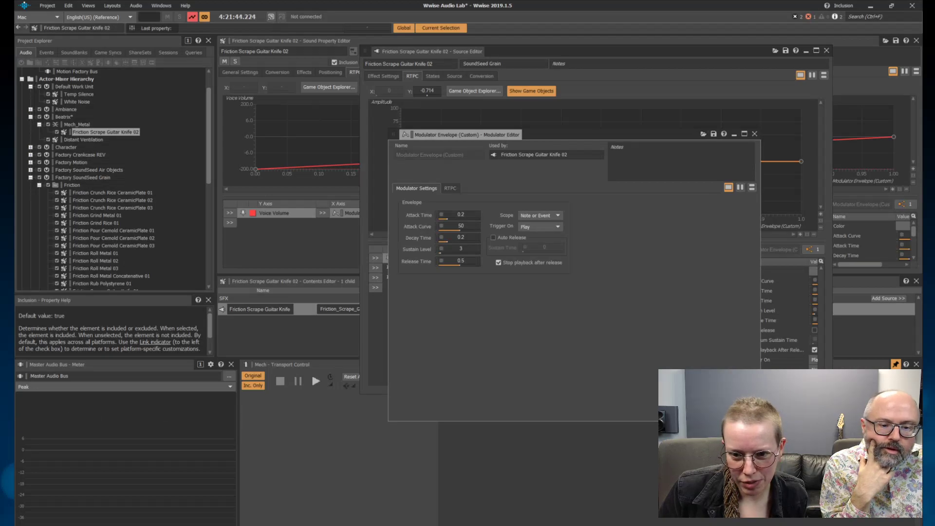
pyautogui.doubleClick(460, 214)
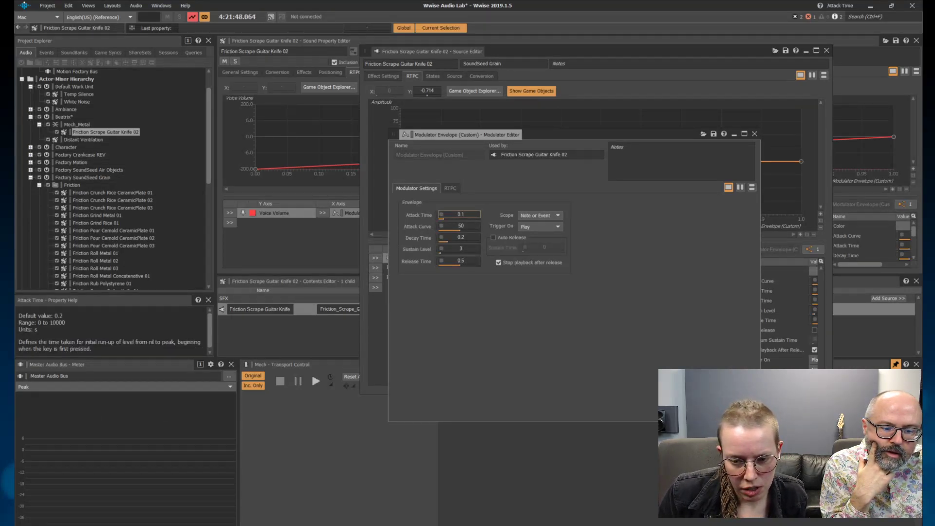
pyautogui.doubleClick(461, 237)
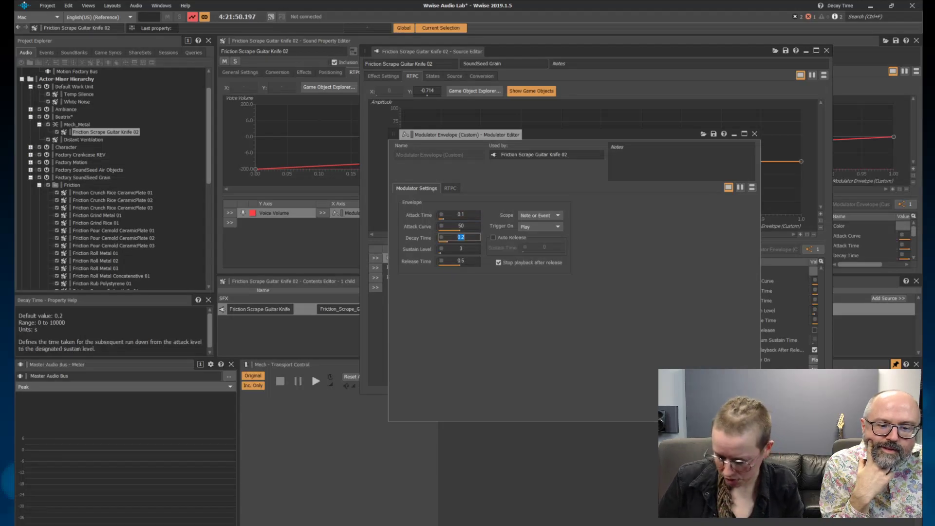
pyautogui.click(315, 380)
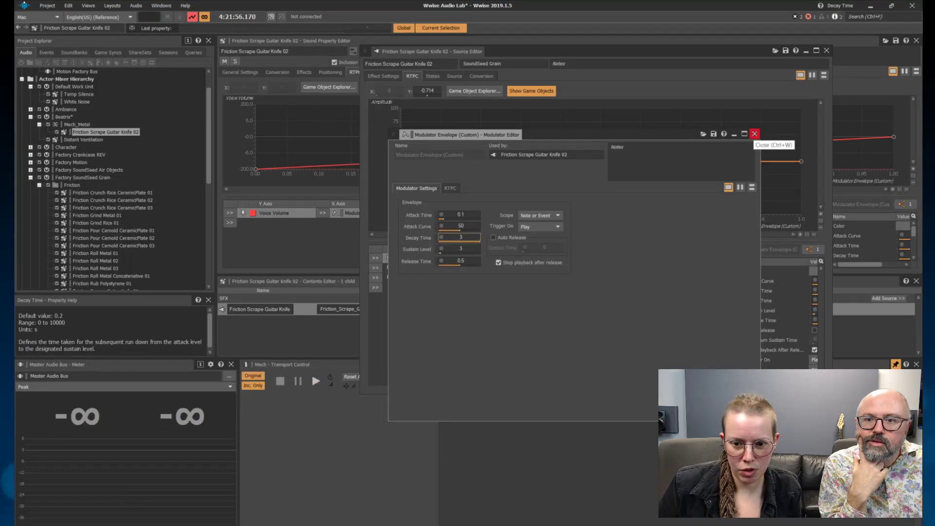
pyautogui.click(754, 134)
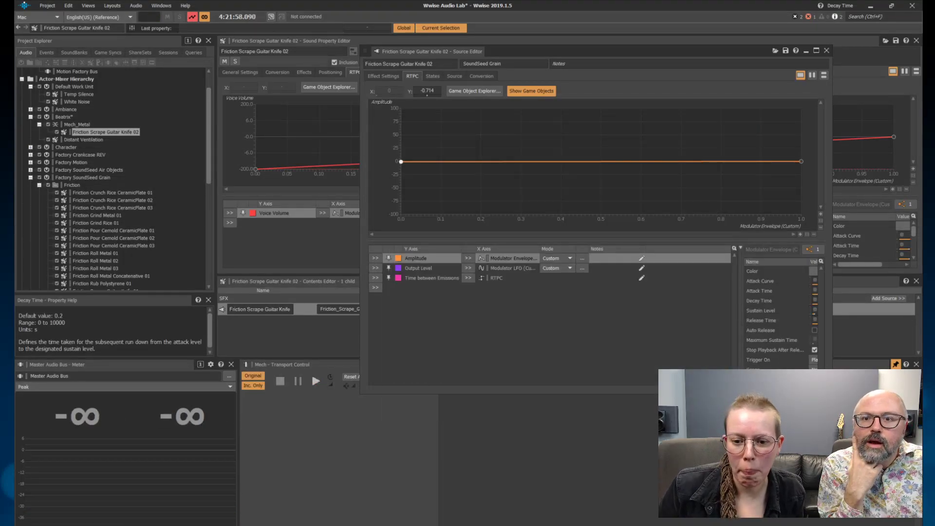
pyautogui.click(826, 50)
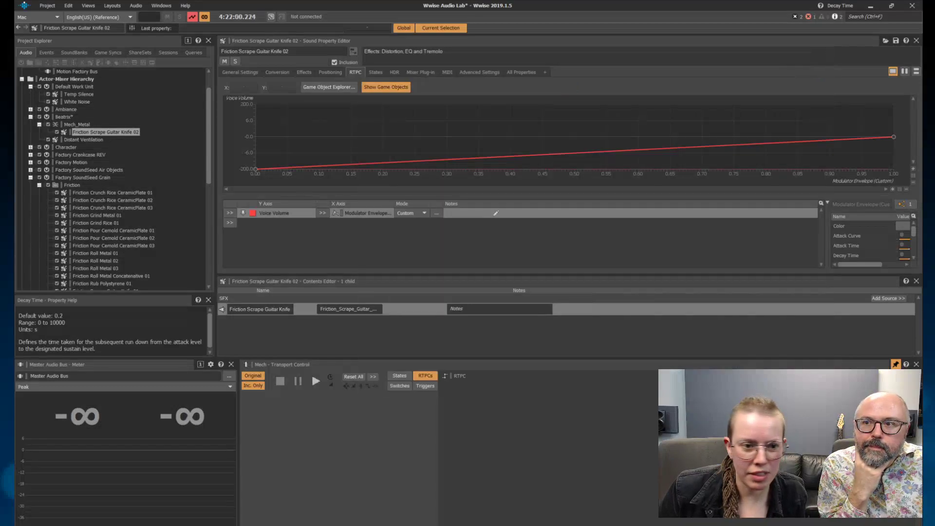
# Audition the Distant Ventilation sound and examine the effects assigned to it
pyautogui.press('Down')
pyautogui.press('space')
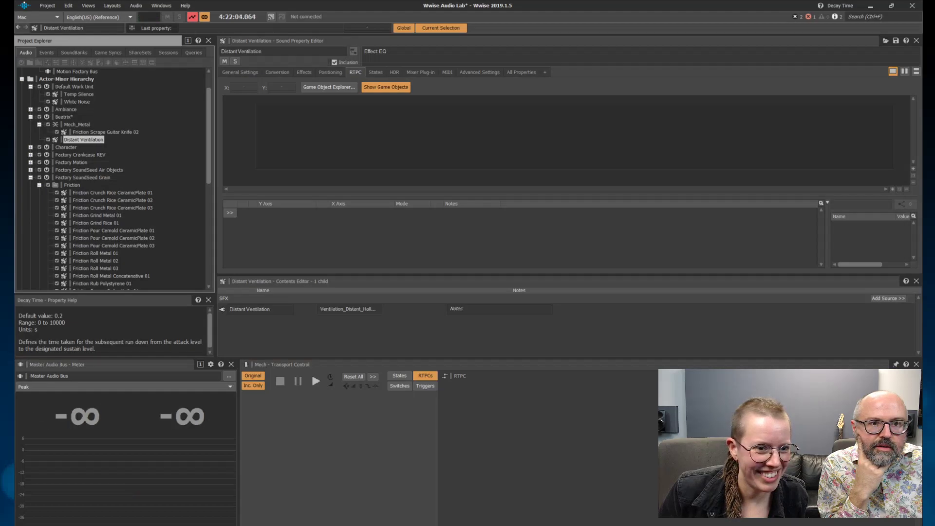
pyautogui.click(77, 125)
pyautogui.click(84, 140)
pyautogui.press('space')
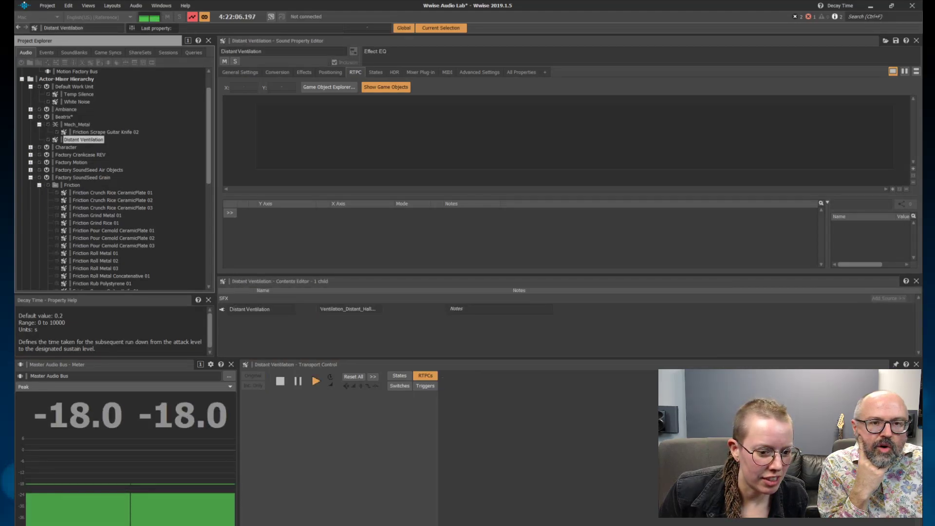
pyautogui.press('space')
pyautogui.click(304, 72)
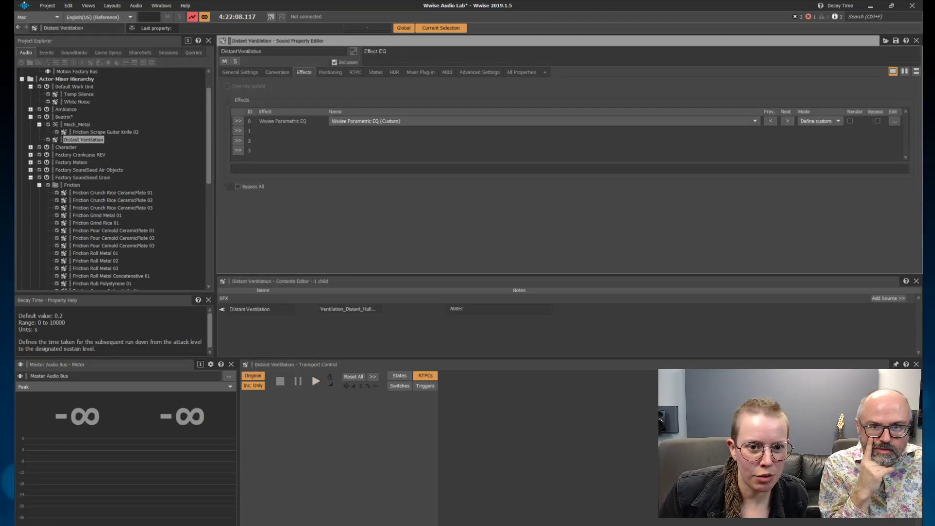
pyautogui.press('space')
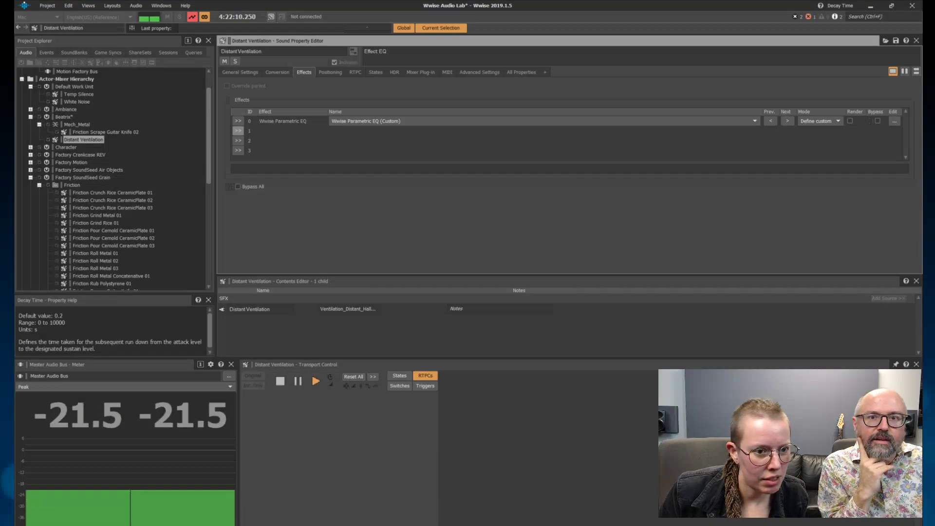
pyautogui.press('space')
pyautogui.click(238, 130)
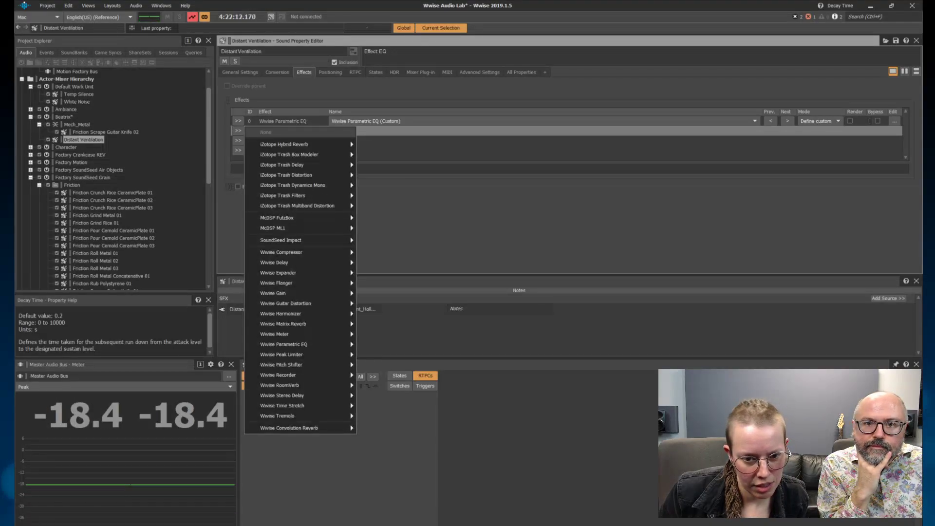
pyautogui.moveTo(302, 175)
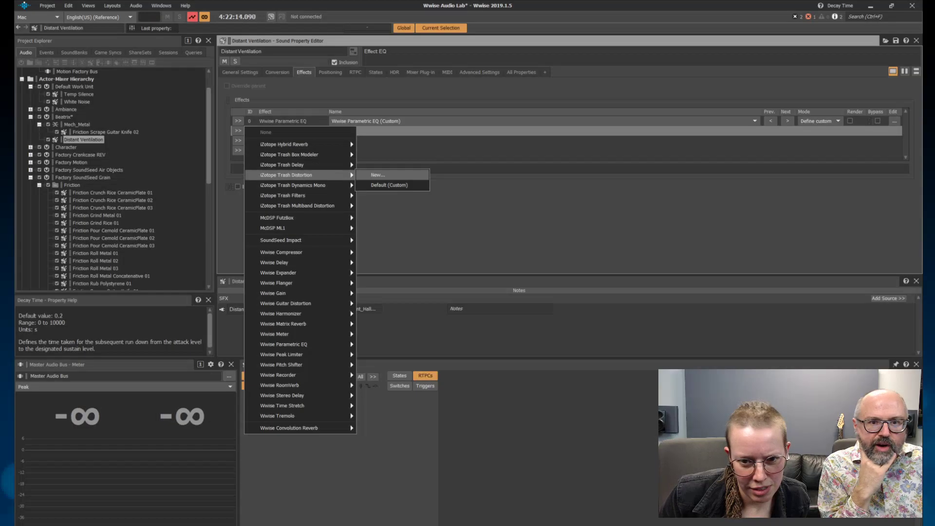
pyautogui.click(377, 174)
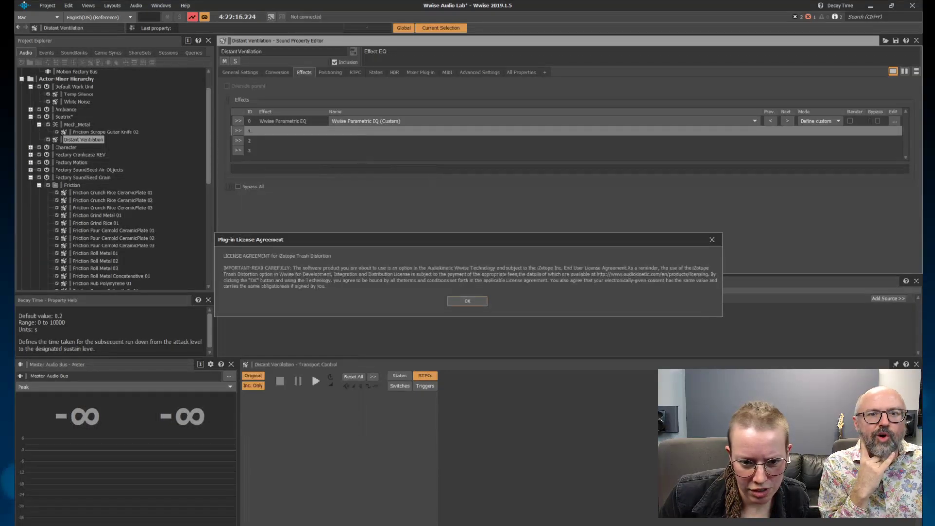
pyautogui.press('Return')
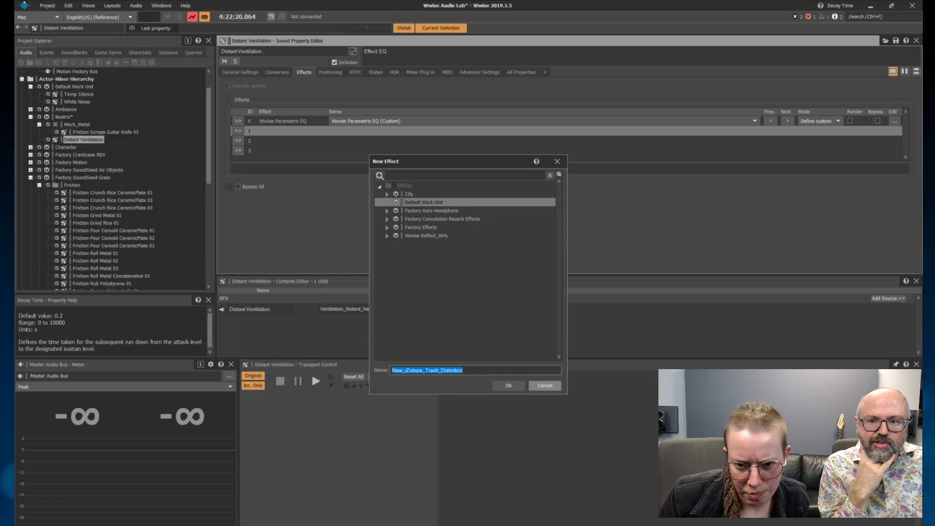
pyautogui.click(545, 386)
# Add a default custom iZotope Trash Distortion effect to Distant Ventilation in effect slot 1
pyautogui.click(237, 131)
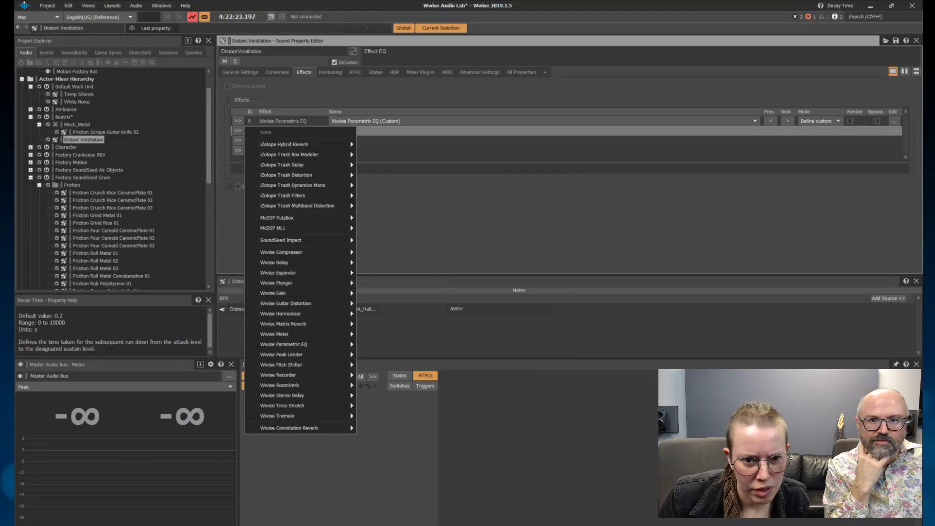
pyautogui.moveTo(302, 175)
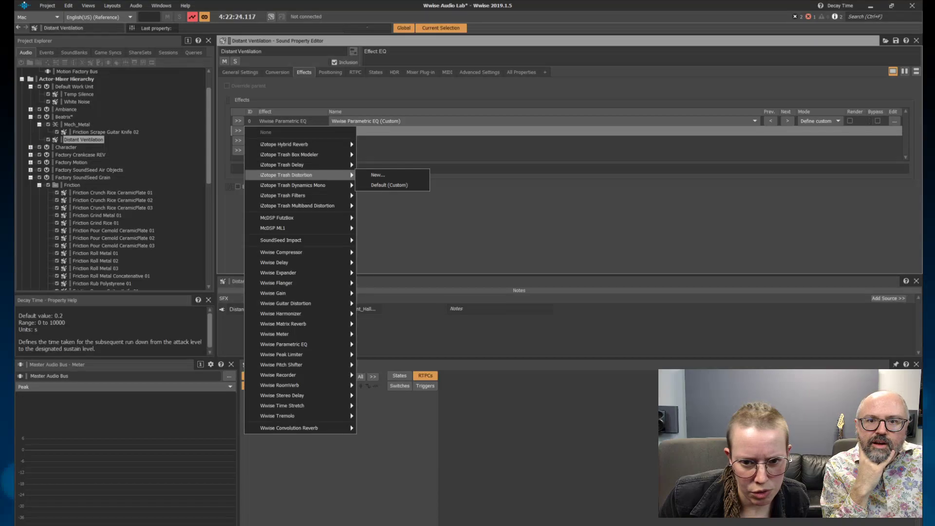
pyautogui.click(390, 184)
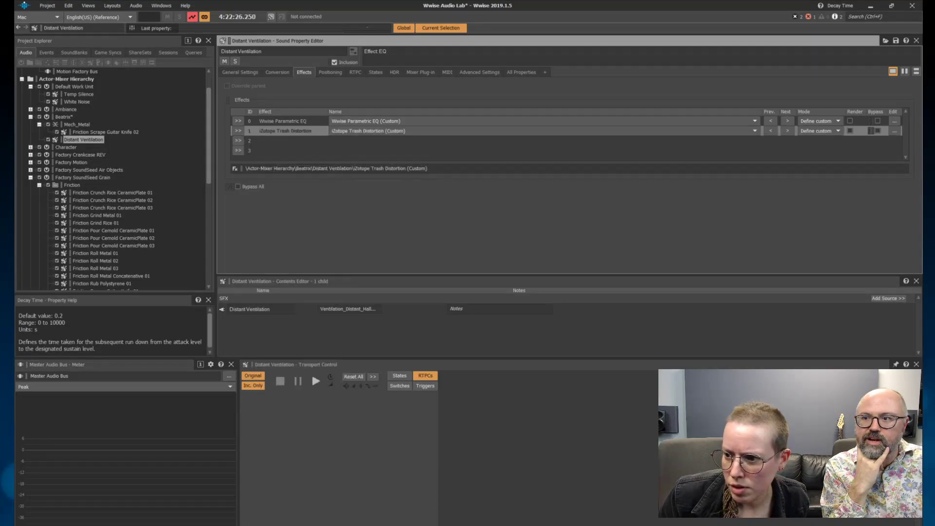
# Edit the Trash Distortion effect during playback, setting Distortion 1's Overdrive to 8, Trash to 0.8 and Type to Straight Fuzz
pyautogui.click(895, 131)
pyautogui.moveTo(208, 45); pyautogui.dragTo(517, 171)
pyautogui.moveTo(422, 282); pyautogui.dragTo(448, 303)
pyautogui.click(442, 340)
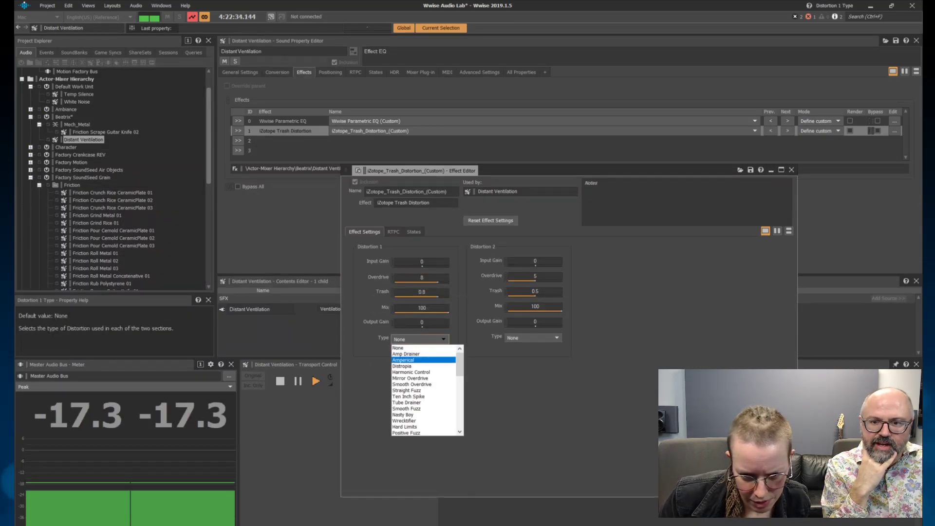
pyautogui.click(403, 360)
pyautogui.click(420, 339)
pyautogui.click(406, 390)
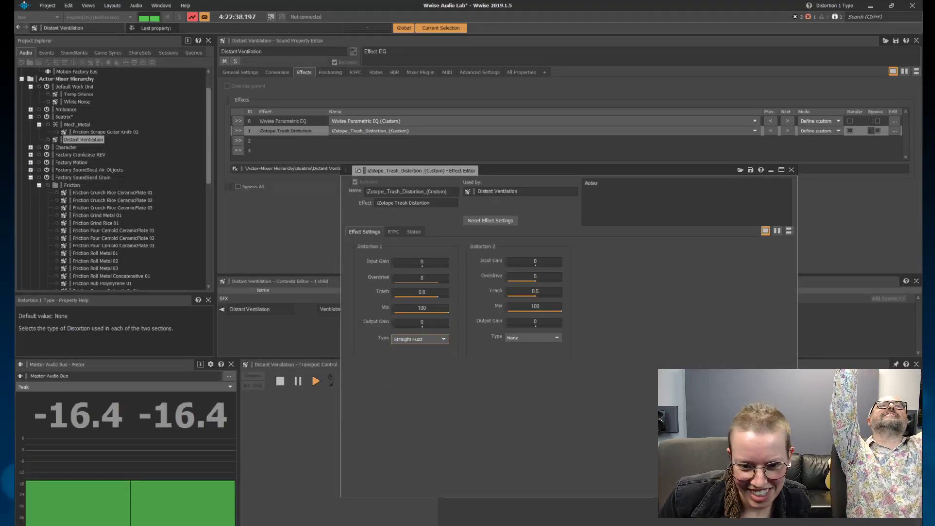
# Lower Distortion 1's Trash to 0.3 and Mix to 56, stop playback, and close the Effect Editor
pyautogui.moveTo(422, 291); pyautogui.dragTo(426, 319)
pyautogui.press('space')
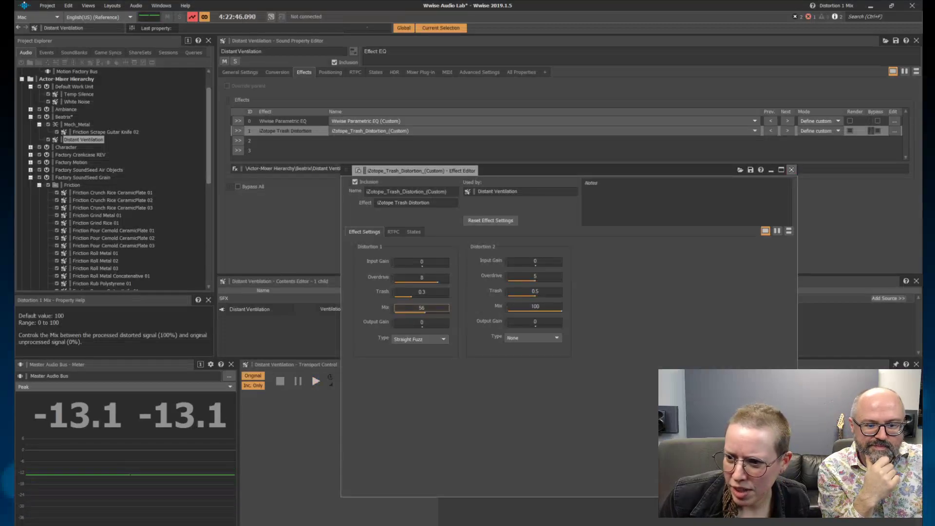
pyautogui.click(791, 169)
# Add the Wwise Flanger preset Static Comb Filtering\Few_Even_Harm_Peaks in effect slot 2 and audition it while toggling the Trash Distortion bypass
pyautogui.click(238, 141)
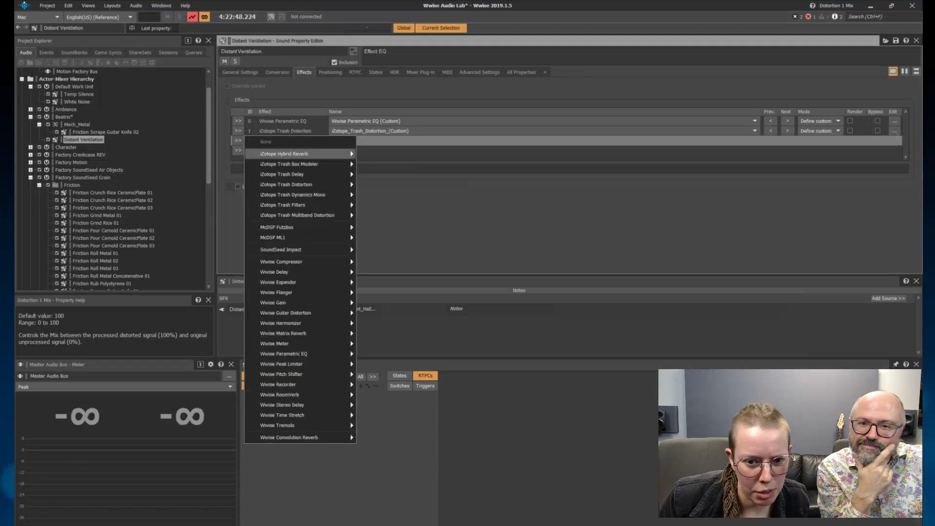
pyautogui.moveTo(292, 292)
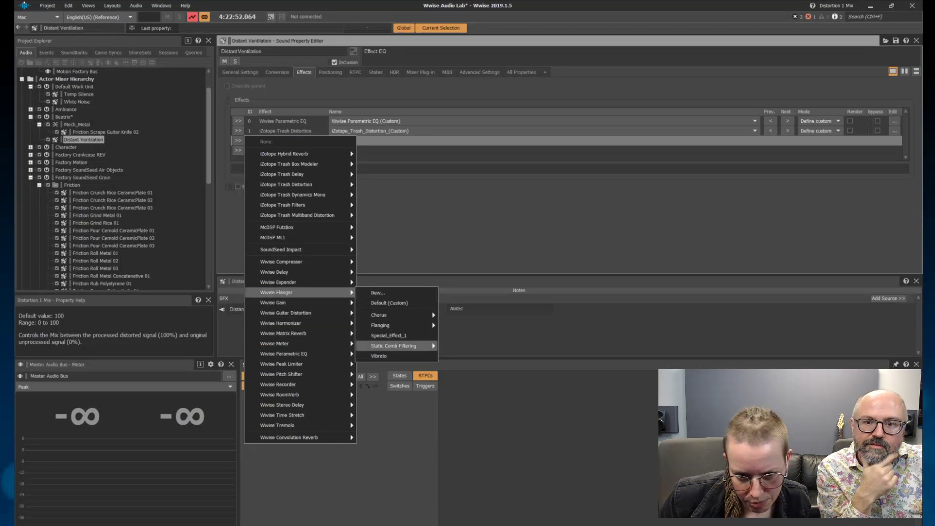
pyautogui.moveTo(393, 345)
pyautogui.click(468, 347)
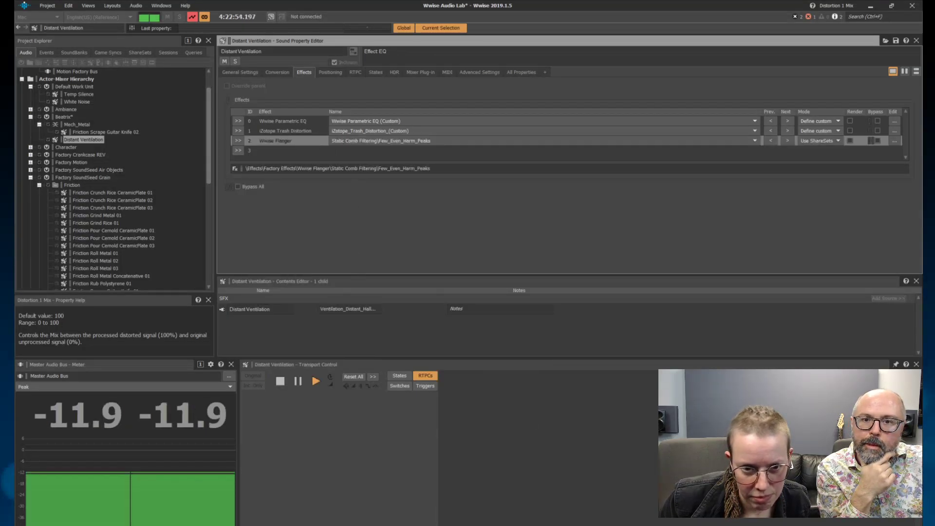
pyautogui.click(878, 131)
pyautogui.press('space')
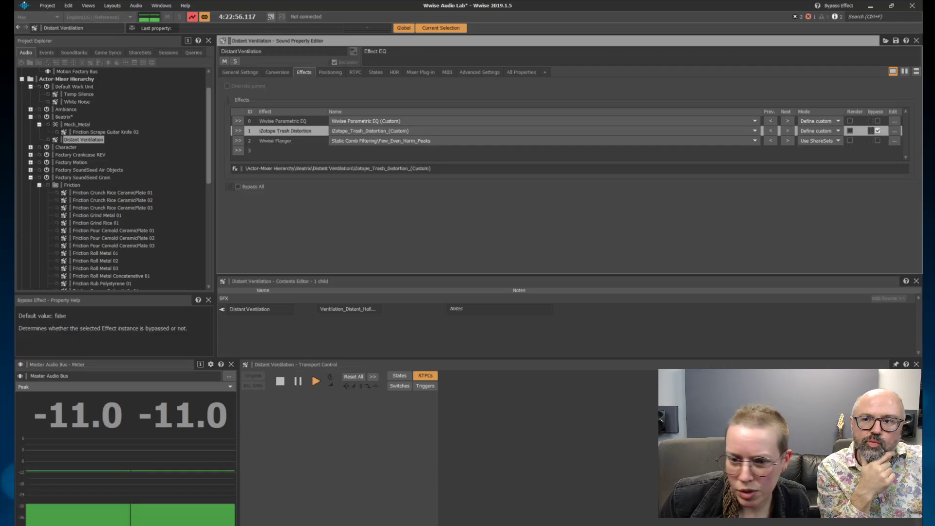
# Edit the Few_Even_Harm_Peaks flanger, adjusting its Feedforward amount between auditions, and close the Effect Editor
pyautogui.click(895, 140)
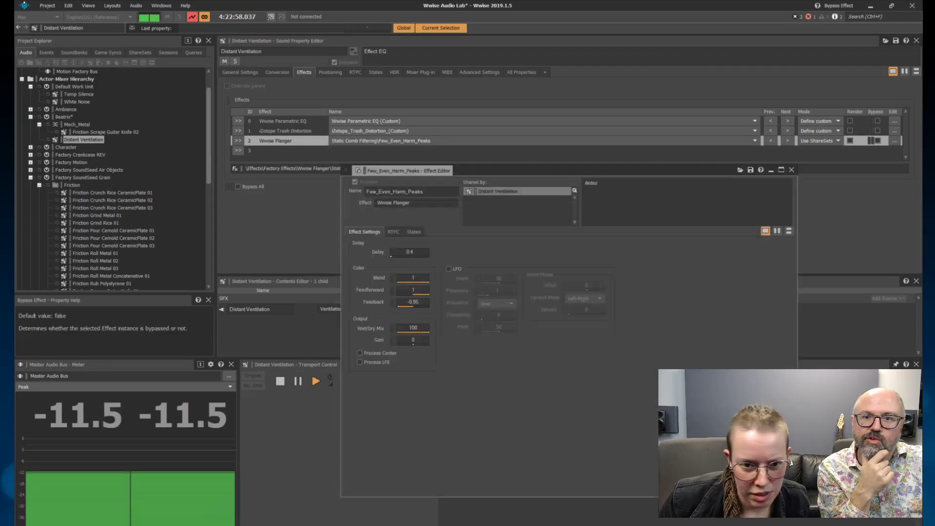
pyautogui.press('space')
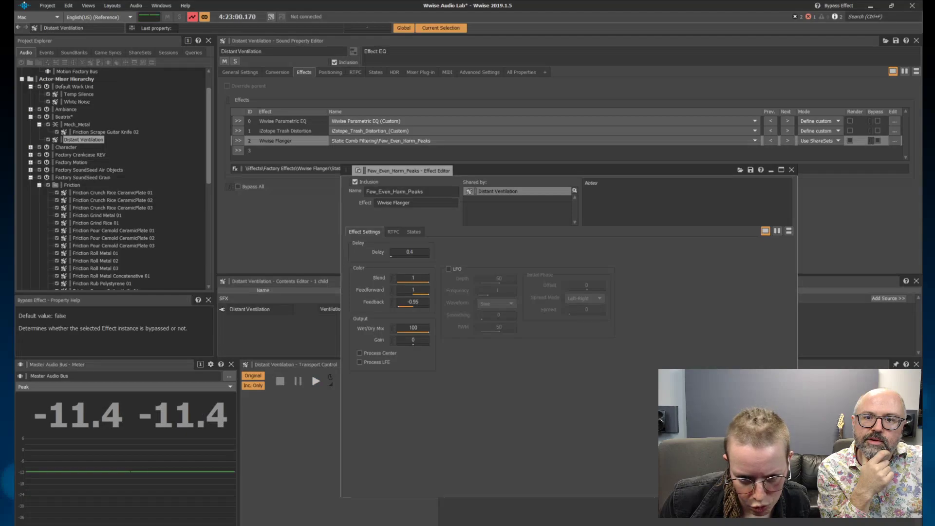
pyautogui.click(411, 289)
pyautogui.press('space')
pyautogui.moveTo(411, 290)
pyautogui.mouseDown()
pyautogui.moveTo(393, 291)
pyautogui.moveTo(411, 291)
pyautogui.moveTo(402, 290)
pyautogui.mouseUp()
pyautogui.press('BackSpace')
pyautogui.write('7')
pyautogui.press('Return')
pyautogui.click(791, 169)
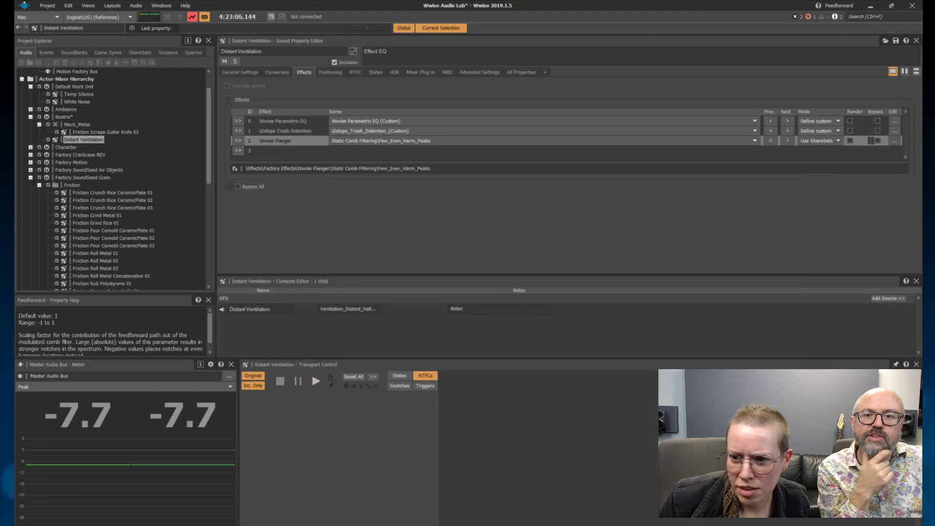
# Add the Wwise Tremolo preset Boomerang in effect slot 3 and audition Distant Ventilation
pyautogui.click(238, 150)
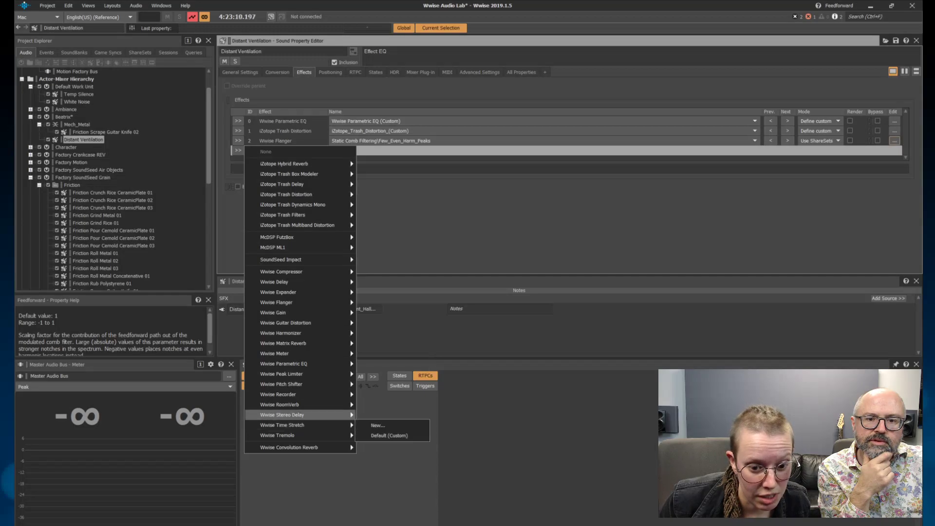
pyautogui.moveTo(288, 404)
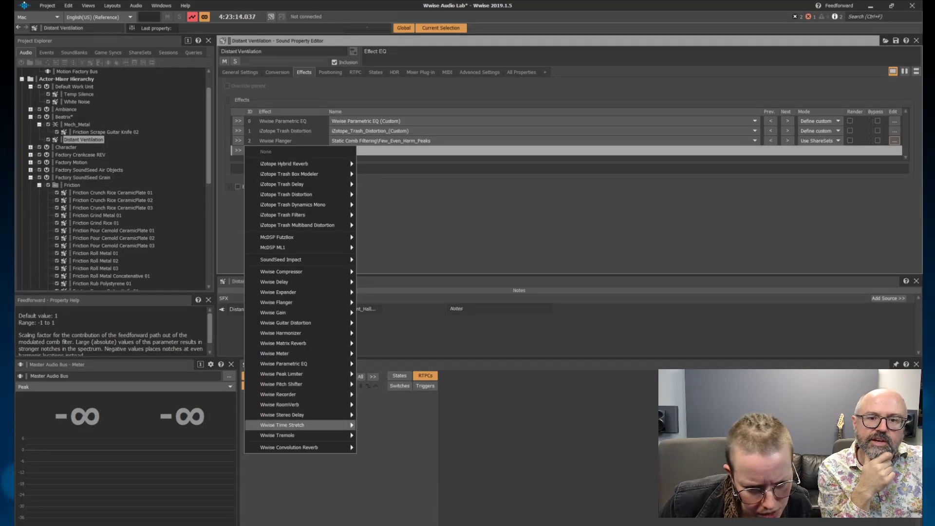
pyautogui.moveTo(292, 434)
pyautogui.moveTo(387, 458)
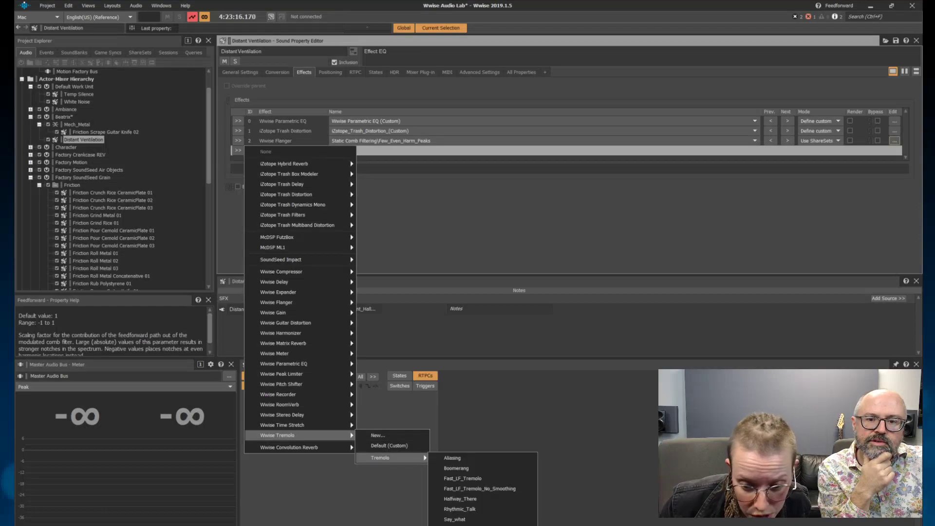
pyautogui.click(456, 468)
pyautogui.press('space')
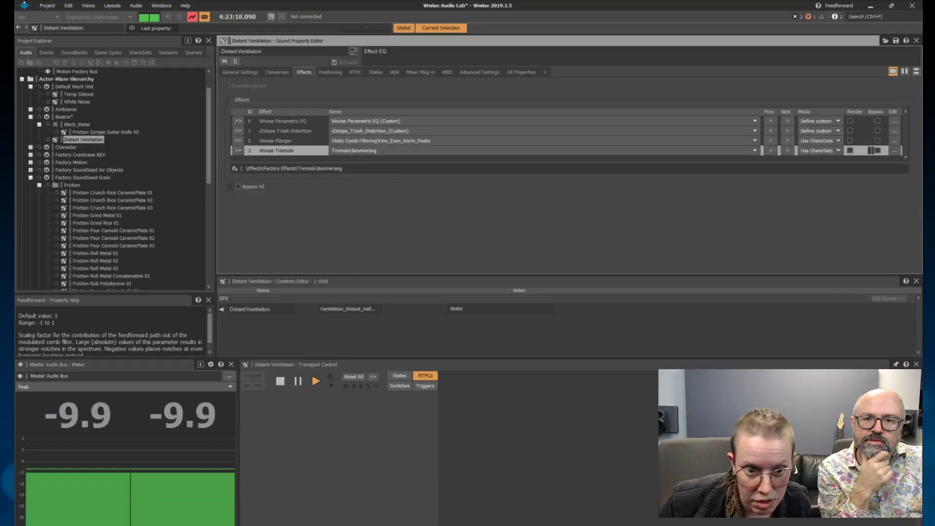
# Edit the Boomerang tremolo during playback, setting its LFO Depth to 73.2
pyautogui.click(895, 150)
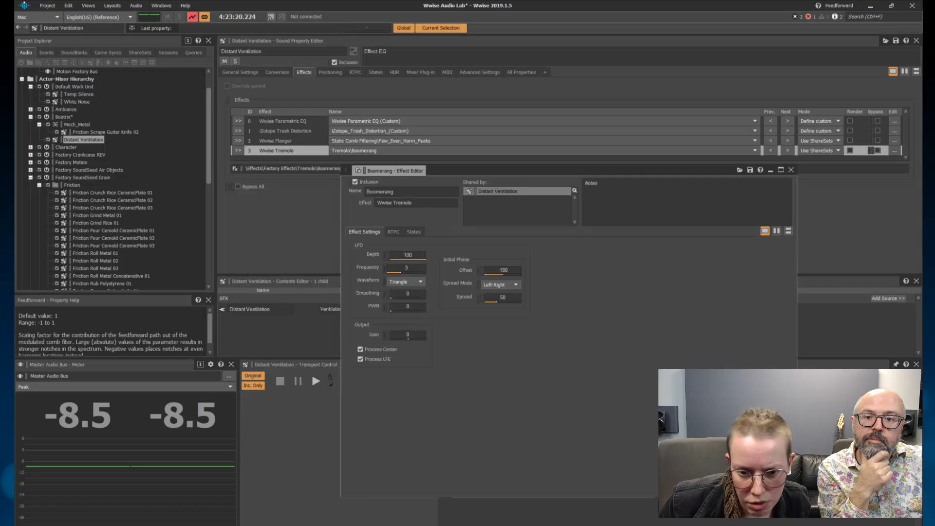
pyautogui.click(403, 255)
pyautogui.press('space')
pyautogui.moveTo(404, 254); pyautogui.dragTo(372, 255)
pyautogui.moveTo(450, 266); pyautogui.dragTo(404, 255)
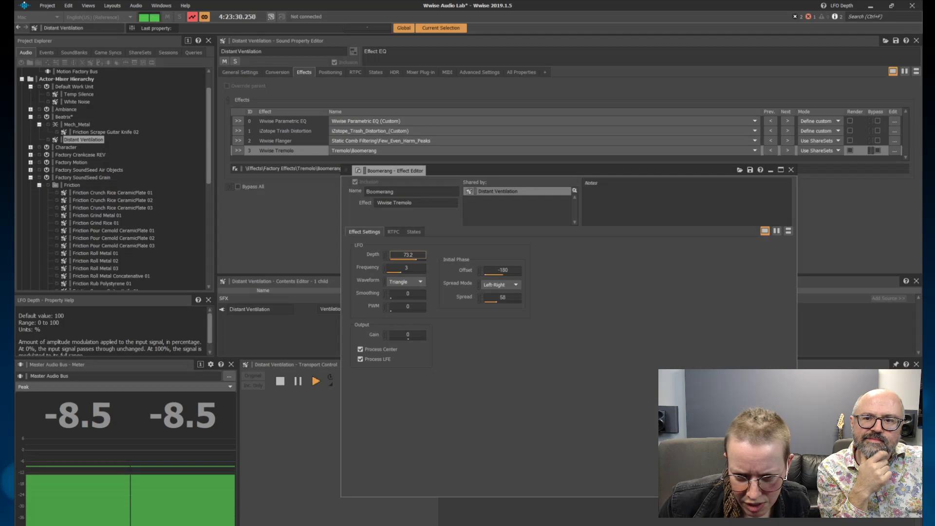
pyautogui.moveTo(503, 270)
pyautogui.mouseDown()
pyautogui.moveTo(574, 270)
pyautogui.moveTo(502, 271)
pyautogui.mouseUp()
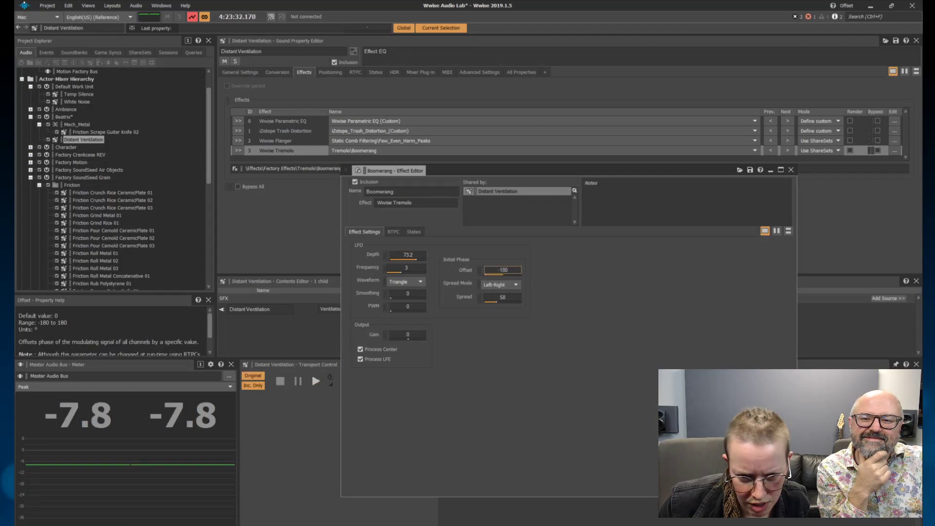
# Audition different tremolo LFO frequencies by starting and stopping playback, and set the Frequency to 1000 Hz
pyautogui.moveTo(406, 268); pyautogui.dragTo(444, 279)
pyautogui.press('space')
pyautogui.press('space')
pyautogui.press('space')
pyautogui.press('space')
pyautogui.press('space')
pyautogui.press('space')
pyautogui.write('10')
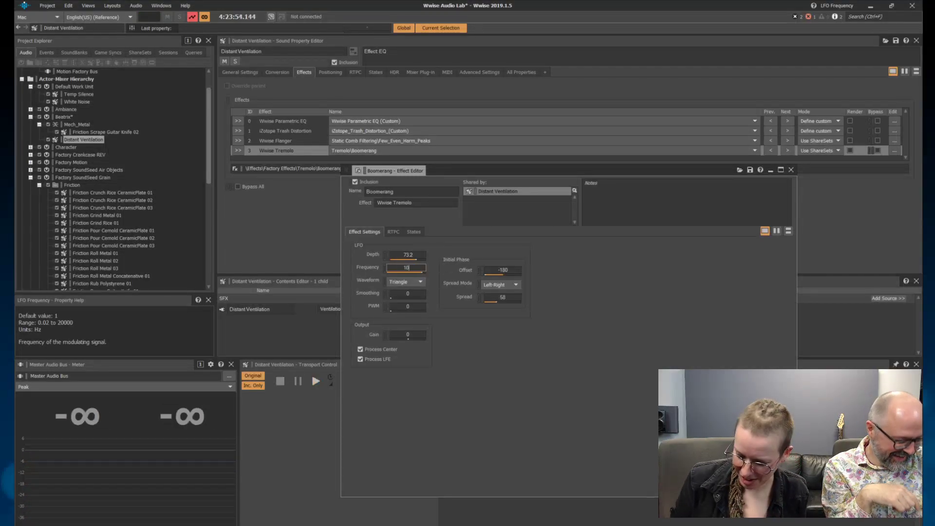
pyautogui.write('00')
pyautogui.click(394, 232)
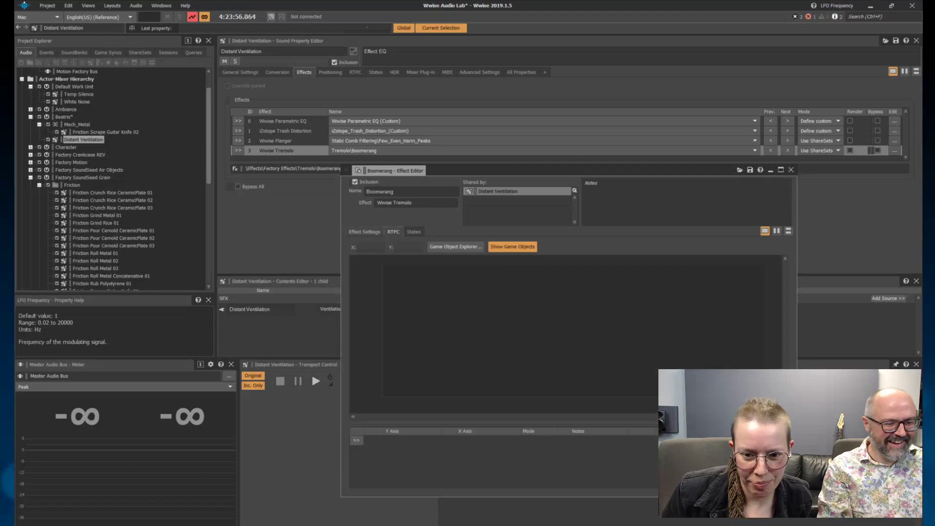
pyautogui.click(364, 232)
pyautogui.click(394, 232)
pyautogui.click(357, 440)
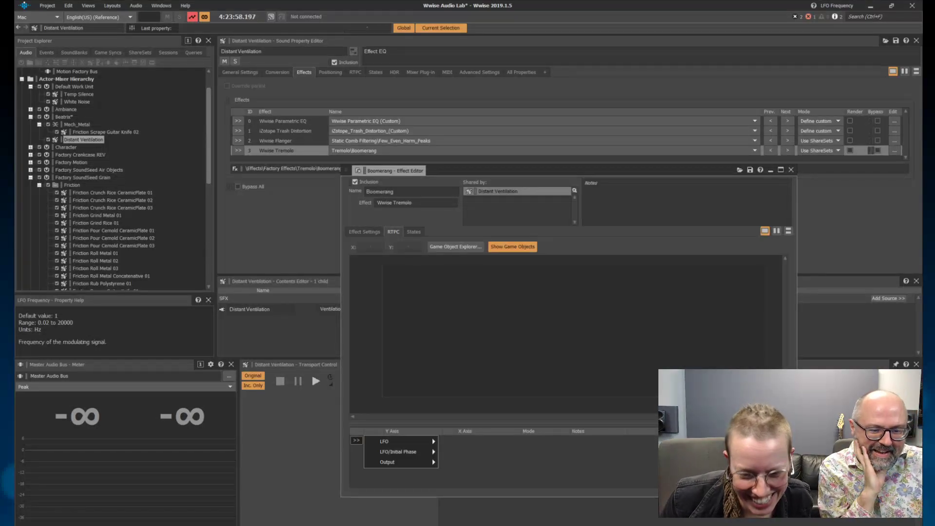
pyautogui.moveTo(394, 462)
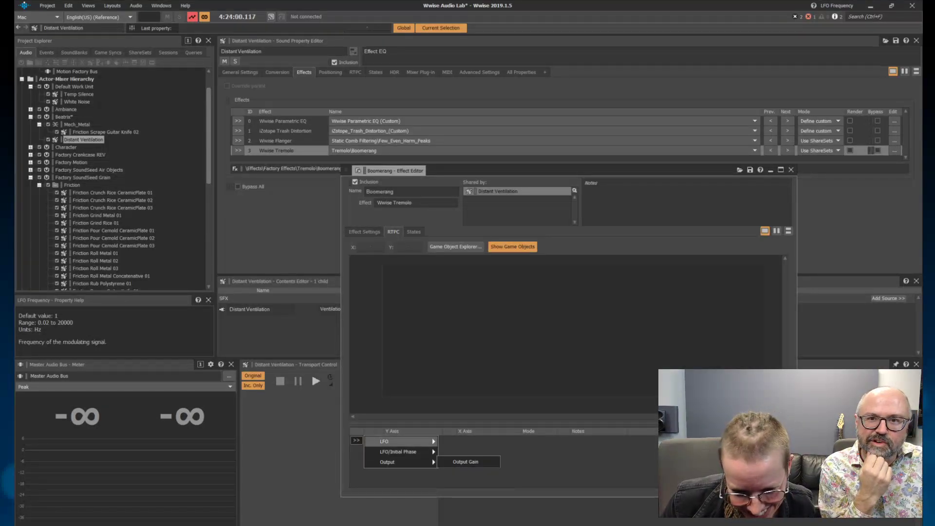
pyautogui.moveTo(394, 442)
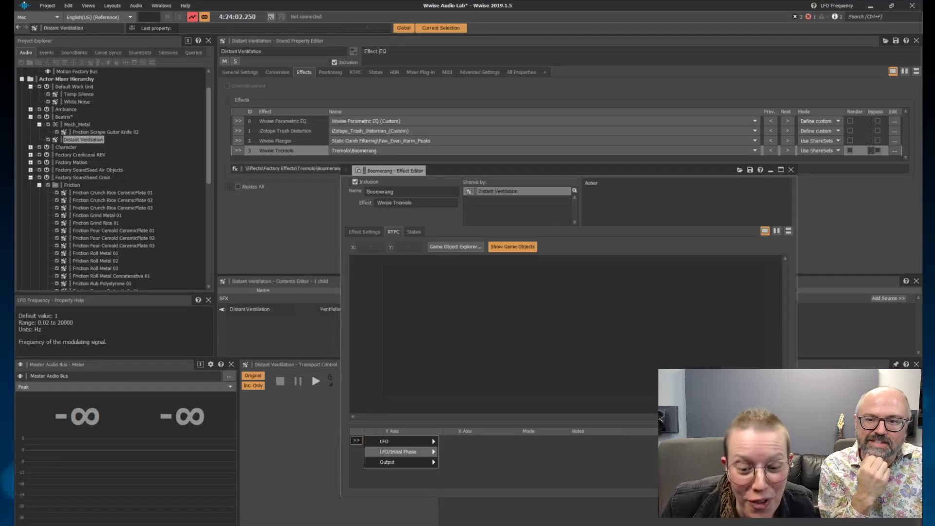
pyautogui.click(365, 232)
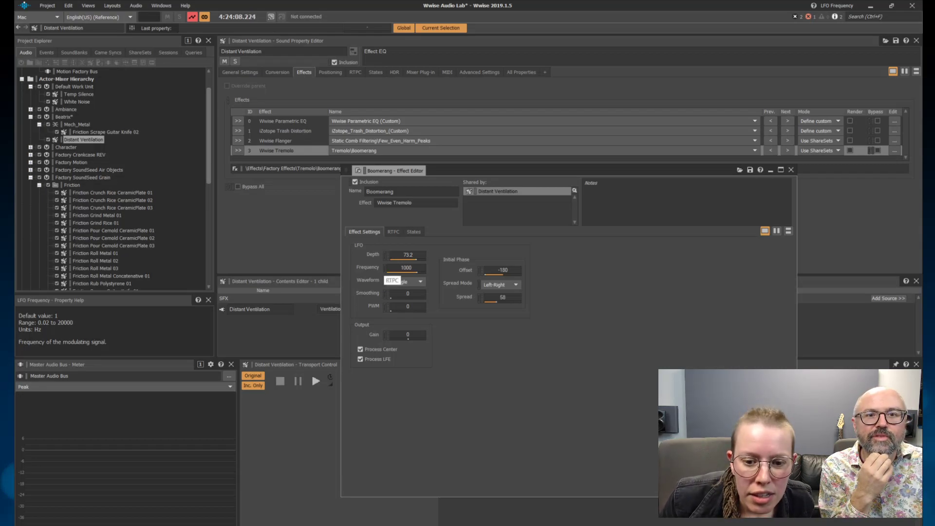
# Add an RTPC to the Boomerang tremolo that maps LFO Frequency to the RTPC game parameter from the Default Work Unit
pyautogui.click(393, 232)
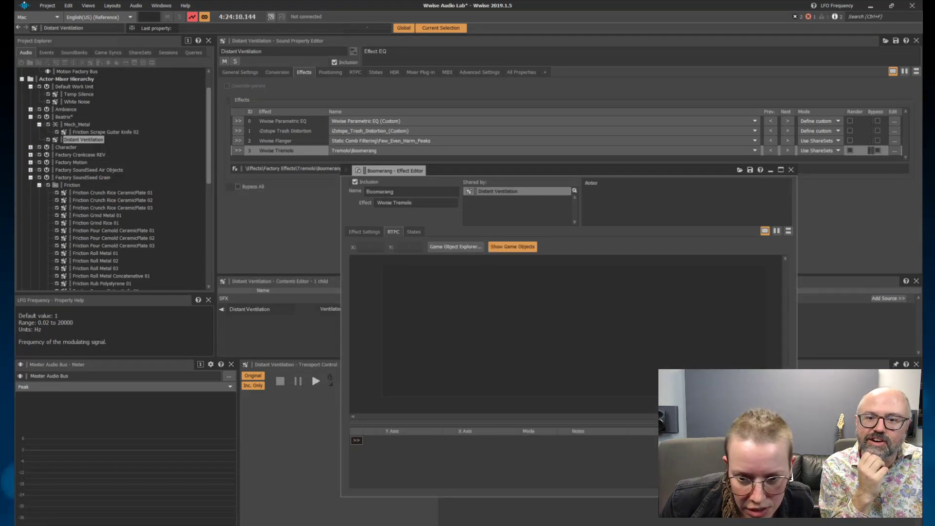
pyautogui.click(357, 441)
pyautogui.moveTo(400, 442)
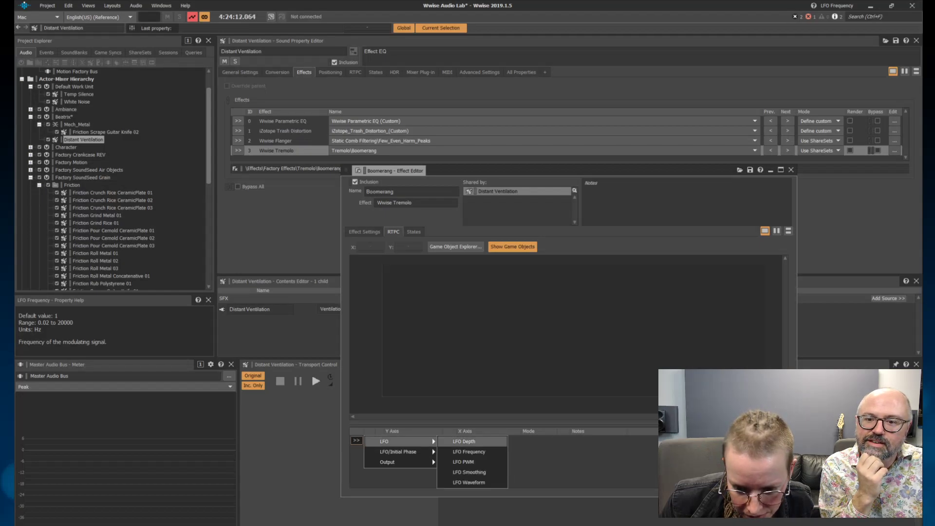
pyautogui.click(469, 452)
pyautogui.click(449, 440)
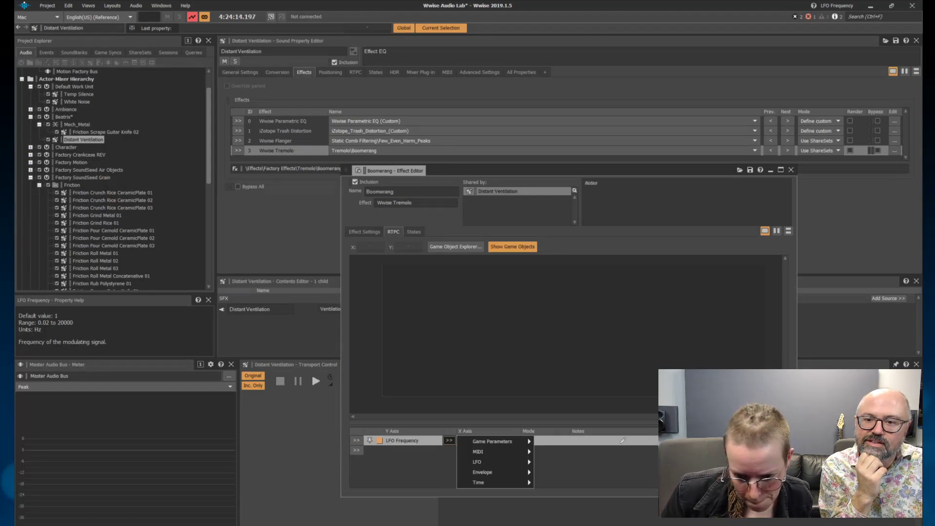
pyautogui.moveTo(492, 441)
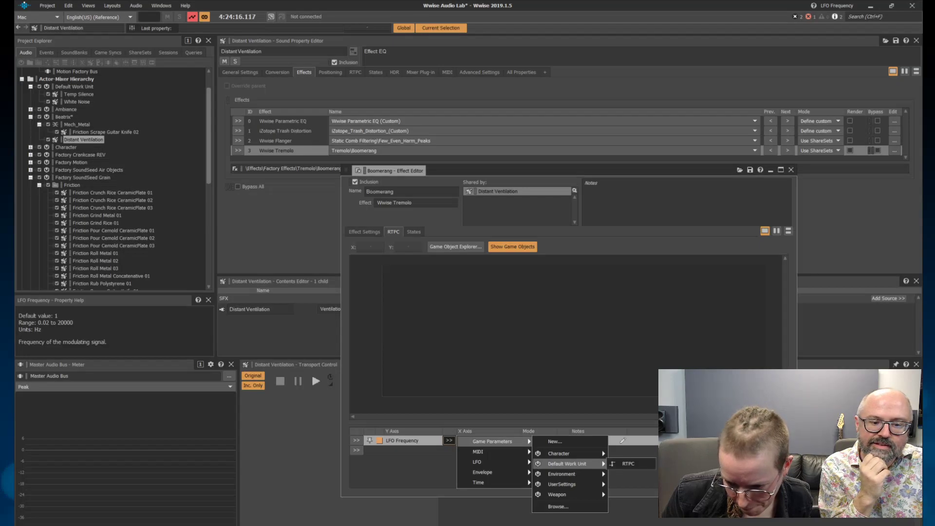
pyautogui.click(612, 463)
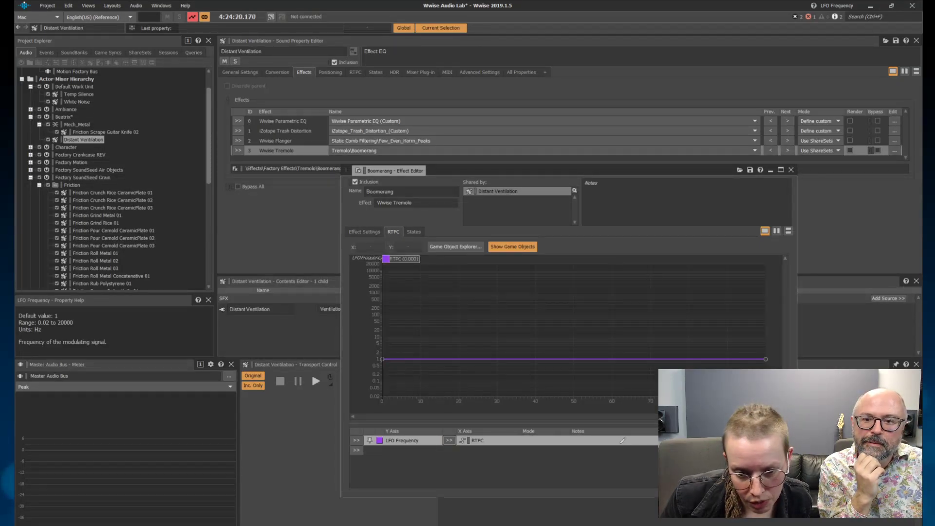
# Set the LFO Frequency curve's start point to 1000 and its end point to 20000, and save the project
pyautogui.moveTo(383, 355); pyautogui.dragTo(435, 355)
pyautogui.click(382, 359)
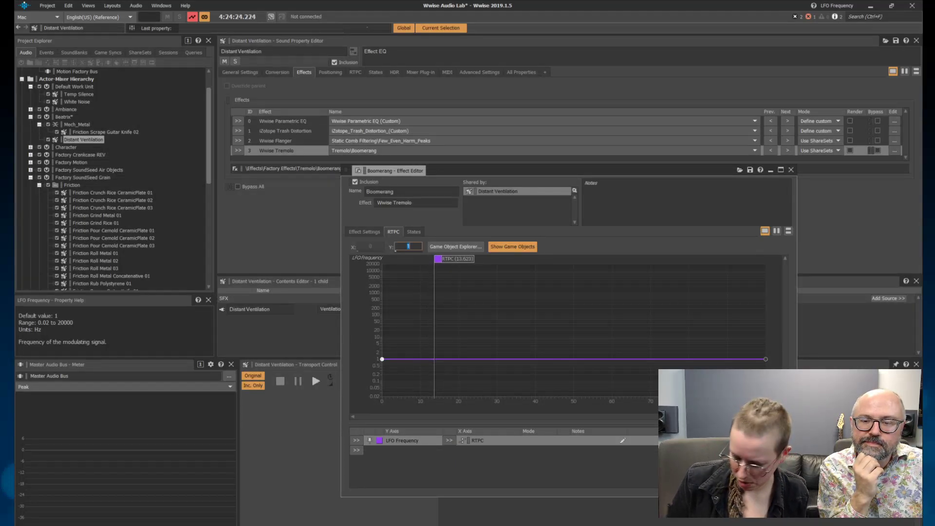
pyautogui.write('00')
pyautogui.press('Return')
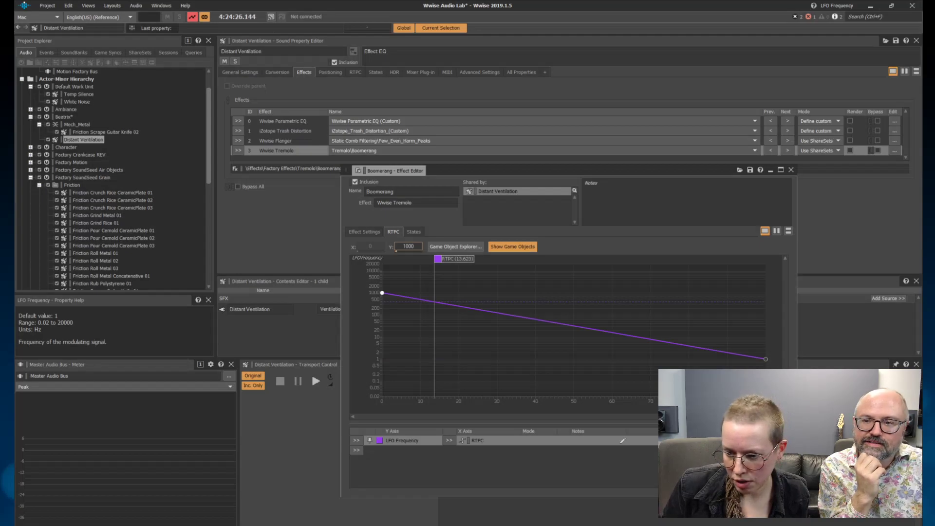
pyautogui.write('20000')
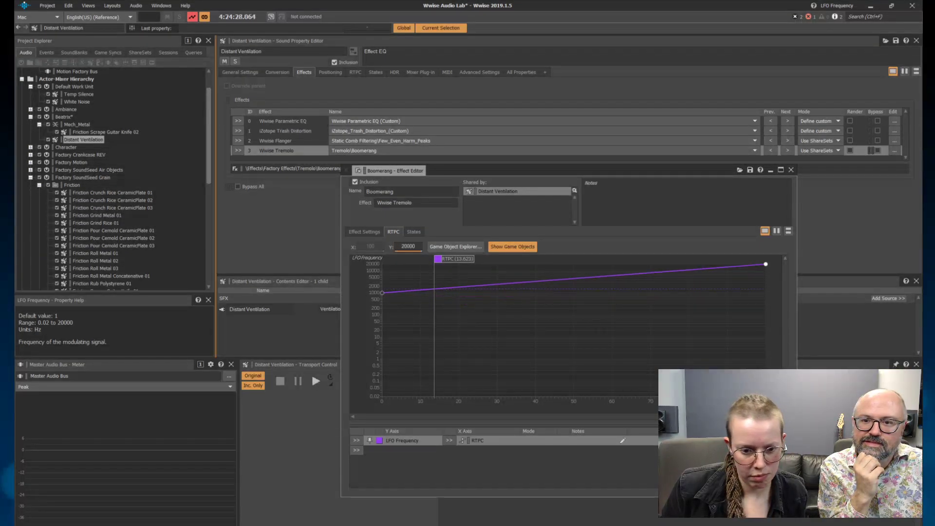
pyautogui.hotkey('ctrl', 's')
# Open the Mech event from the Default Work Unit and play it
pyautogui.click(46, 52)
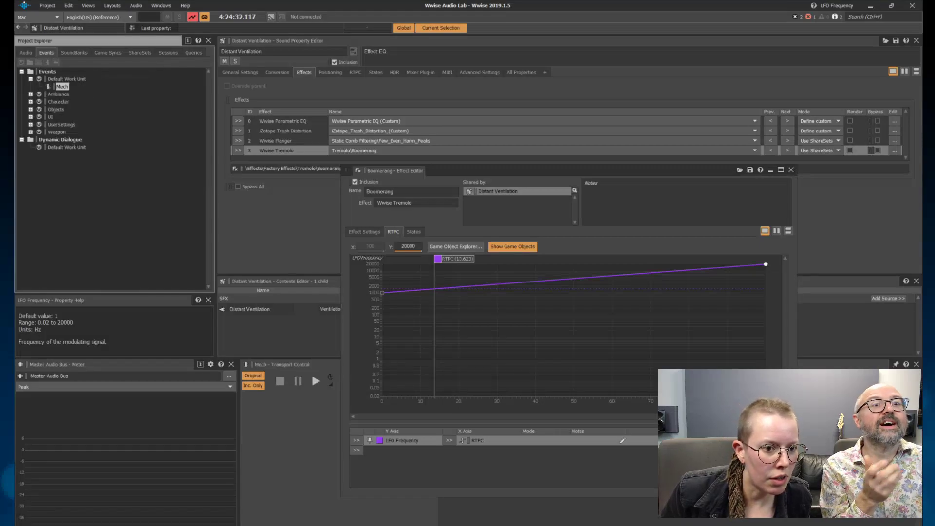
pyautogui.click(67, 79)
pyautogui.click(62, 87)
pyautogui.press('space')
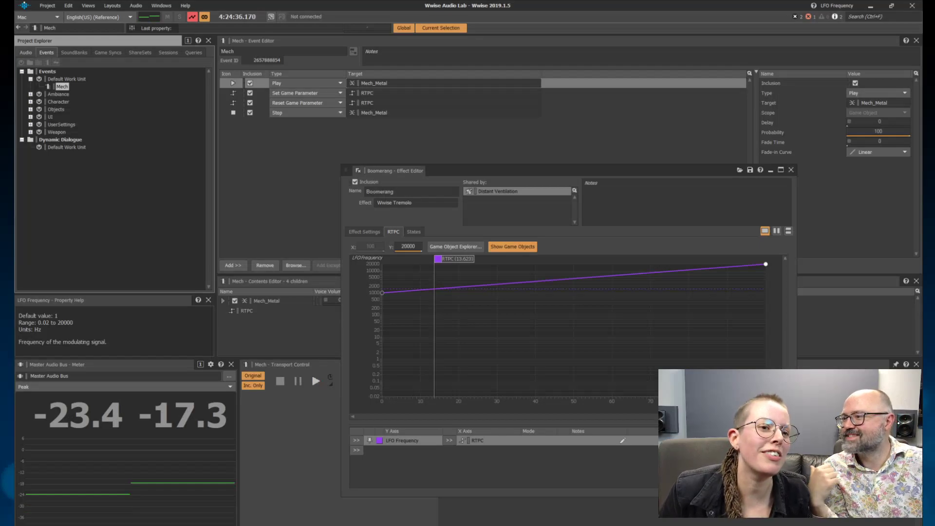
# Wrap Distant Ventilation in a new parent Blend Container named NoiseScream
pyautogui.click(26, 52)
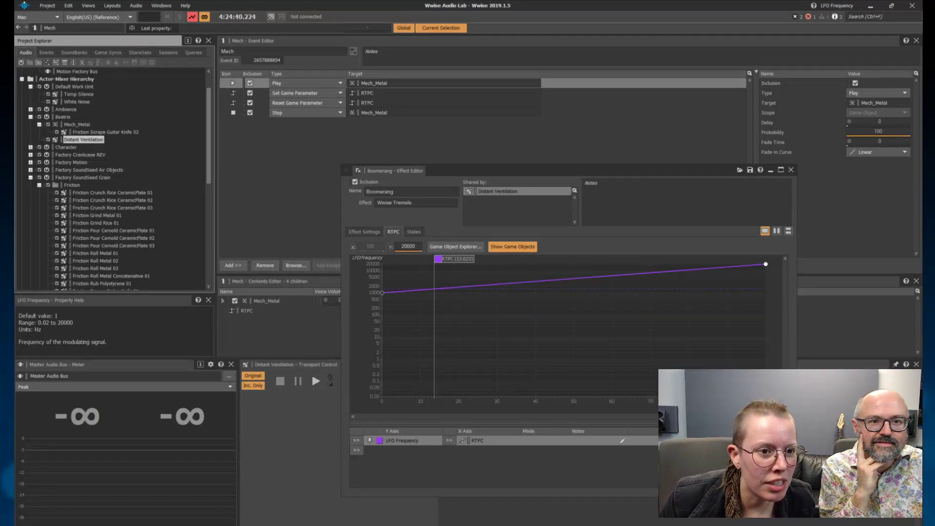
pyautogui.keyDown('shift'); pyautogui.click(82, 62); pyautogui.keyUp('shift')
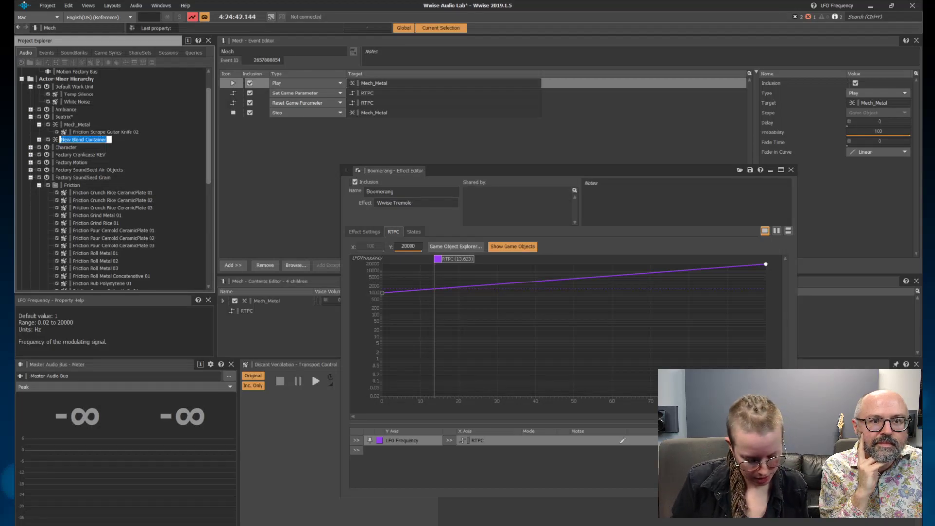
pyautogui.write('NoiseScream')
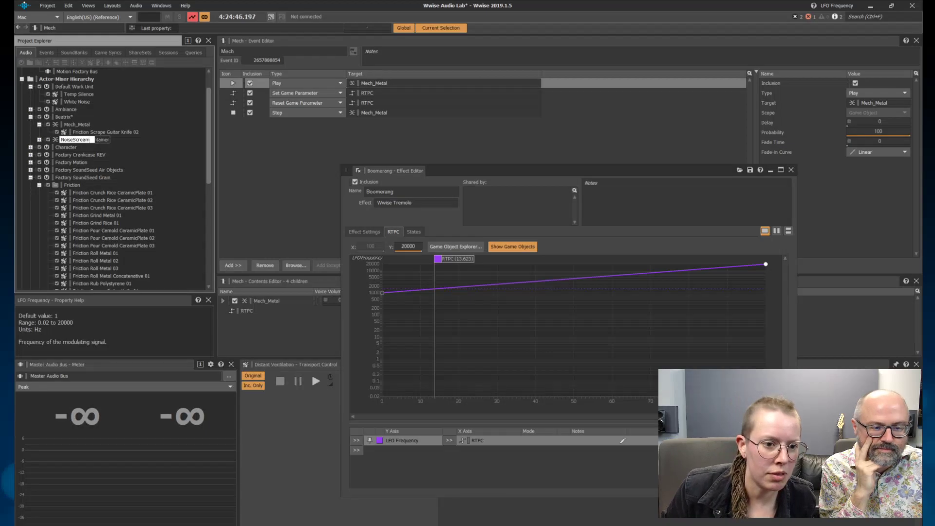
pyautogui.click(77, 125)
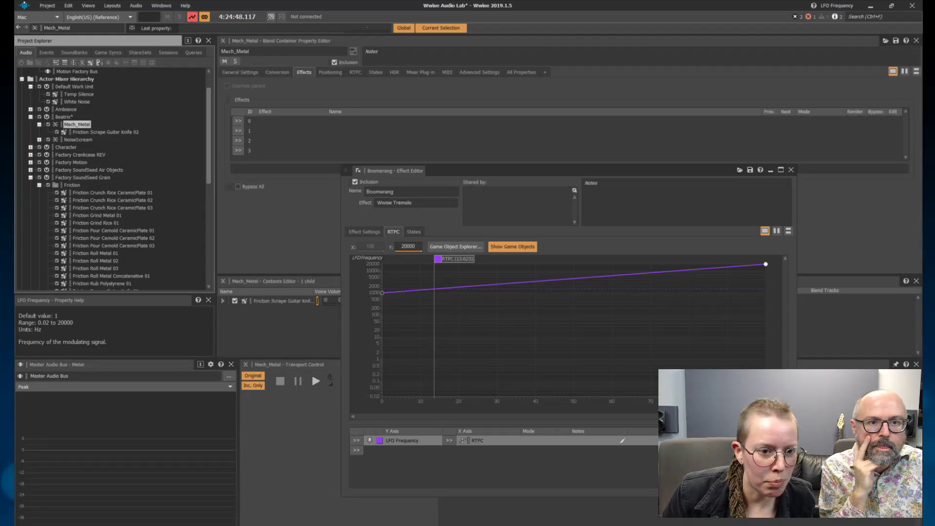
# Open the Mech event for editing with the Actor-Mixer Hierarchy shown alongside it
pyautogui.click(46, 53)
pyautogui.click(62, 87)
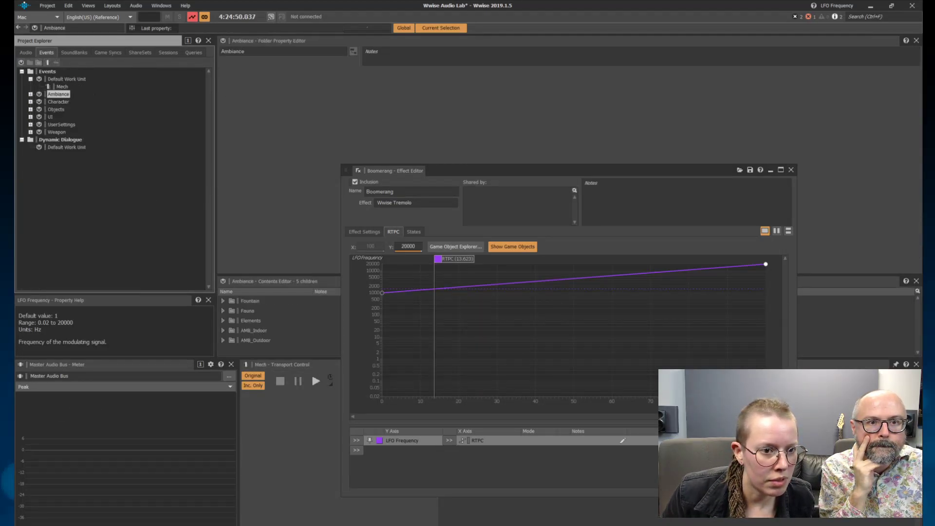
pyautogui.click(26, 52)
pyautogui.moveTo(77, 125); pyautogui.dragTo(302, 134)
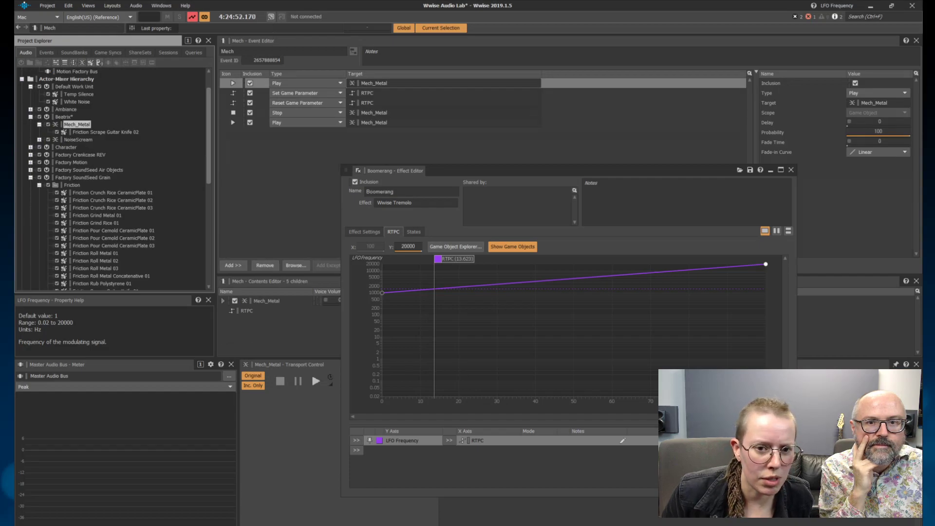
pyautogui.hotkey('ctrl', 's')
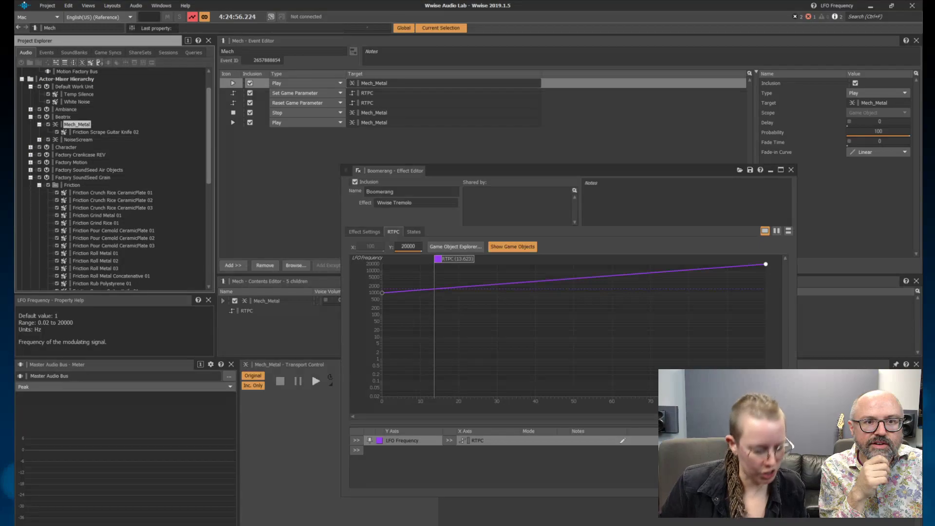
pyautogui.hotkey('ctrl', 'z')
# Add a Play action for NoiseScream to the Mech event, save the project, and play the event
pyautogui.moveTo(78, 140); pyautogui.dragTo(302, 134)
pyautogui.hotkey('ctrl', 's')
pyautogui.click(46, 52)
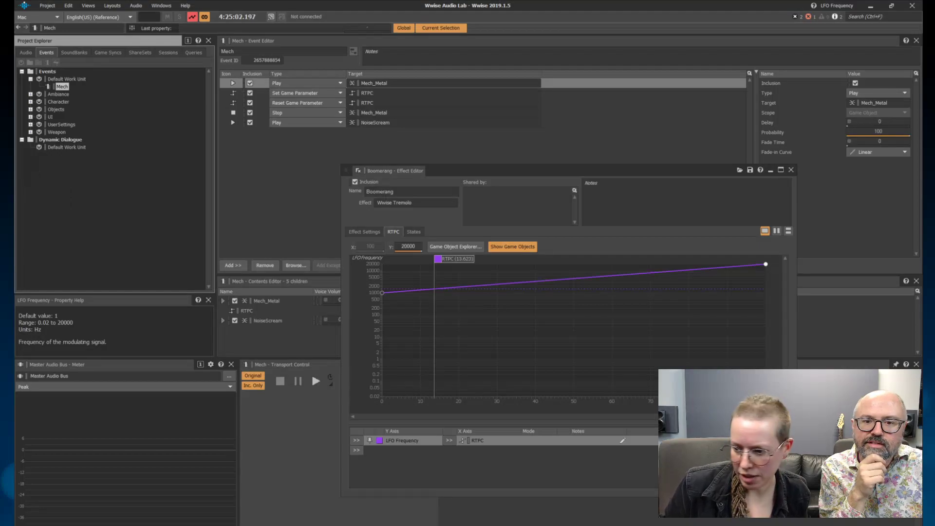
pyautogui.press('space')
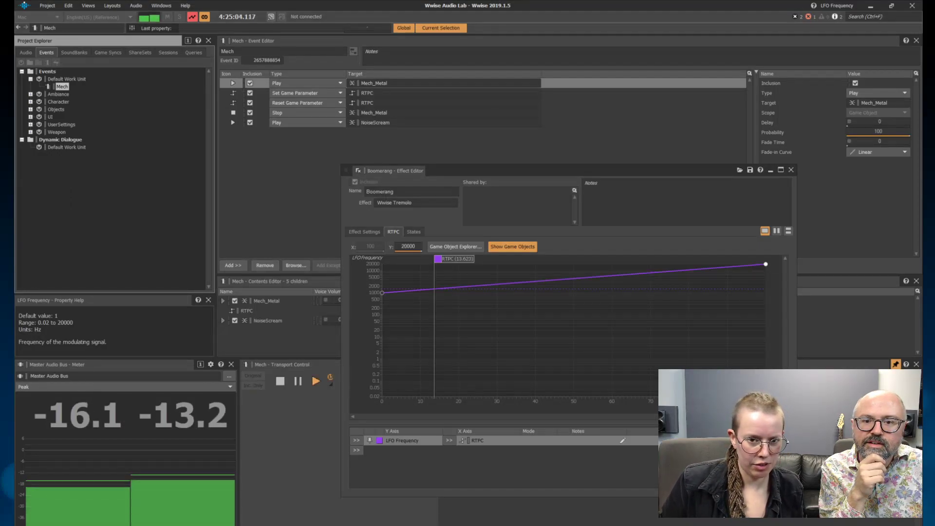
pyautogui.press('space')
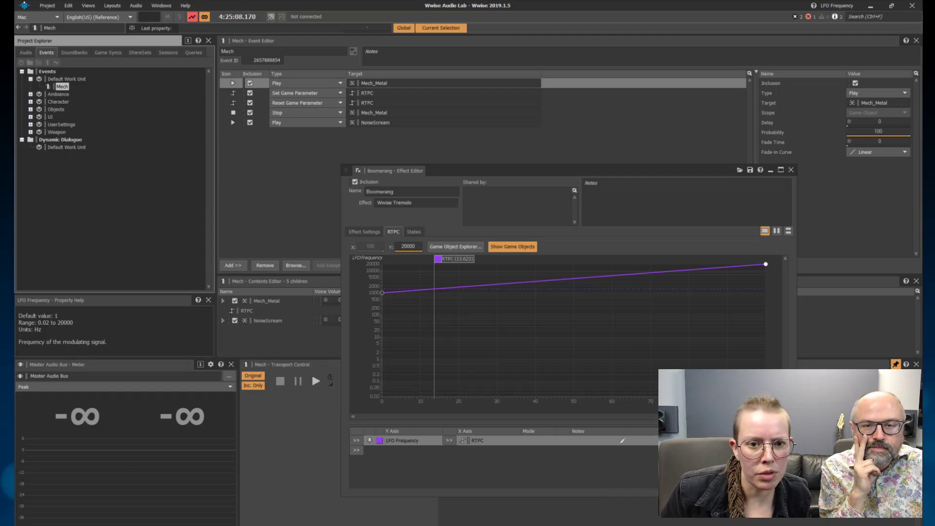
# Exclude the Mech_Metal Play action from the Mech event and play the event without it
pyautogui.click(250, 83)
pyautogui.press('space')
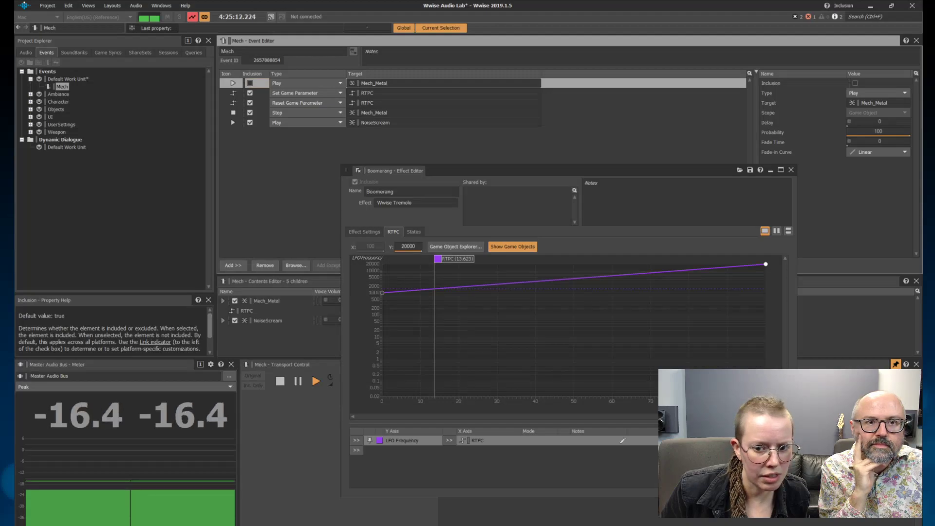
pyautogui.press('space')
# Set the RTPC game parameter to 0 on the Boomerang LFO Frequency curve and play the Mech event
pyautogui.moveTo(438, 259); pyautogui.dragTo(385, 259)
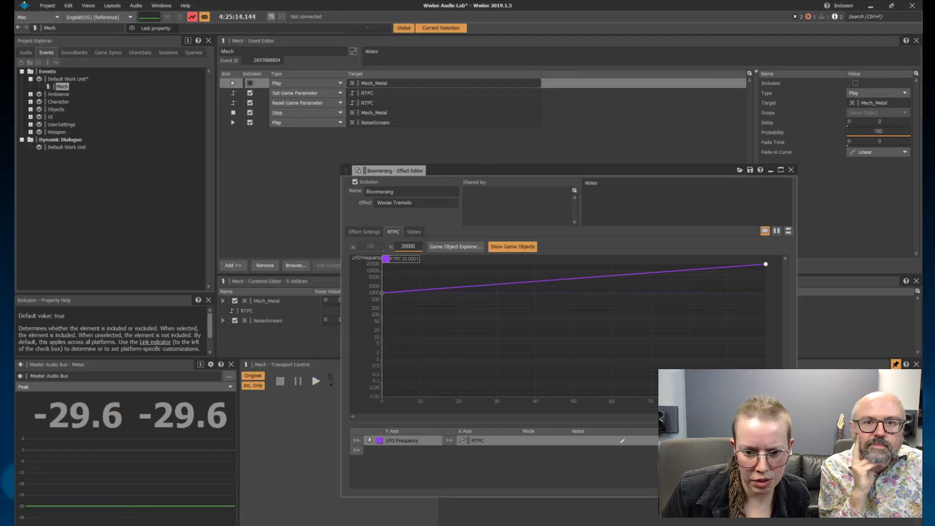
pyautogui.press('space')
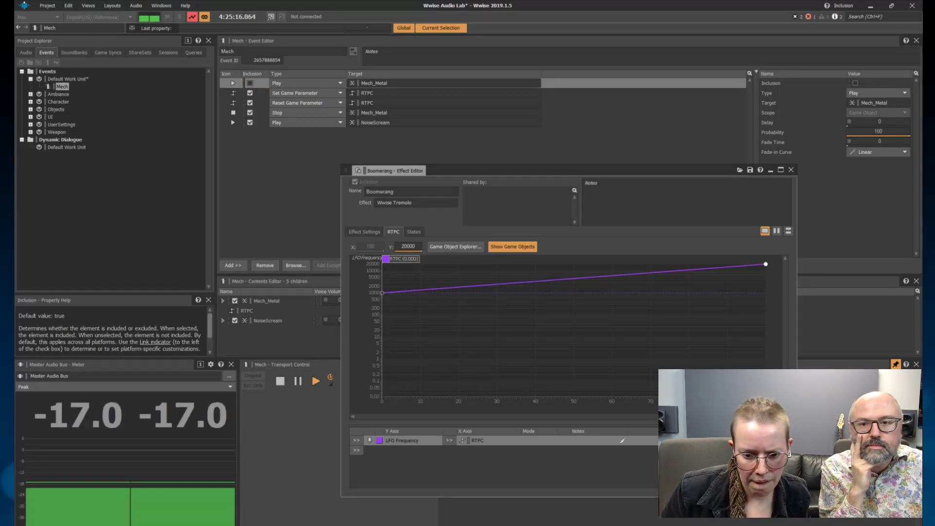
pyautogui.press('space')
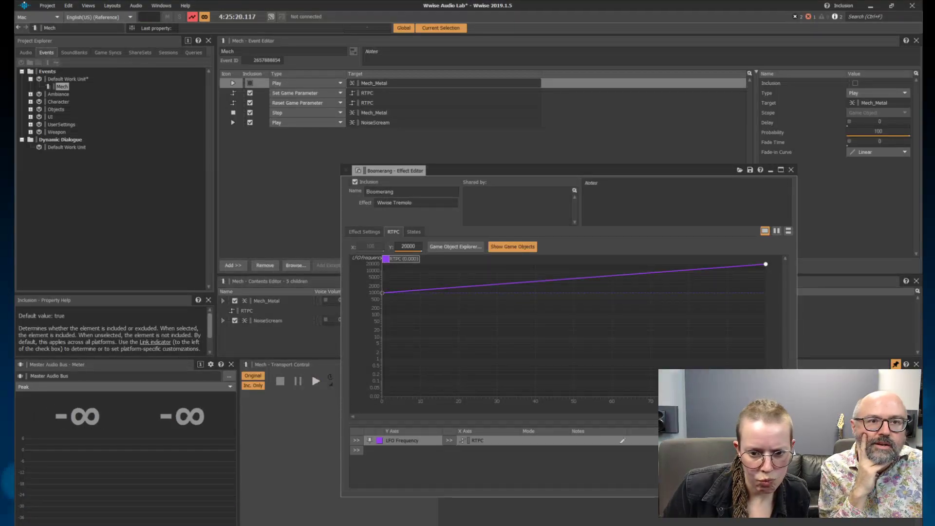
# Examine the Boomerang tremolo's effect settings and RTPC curve during playback, and close its Effect Editor
pyautogui.click(364, 232)
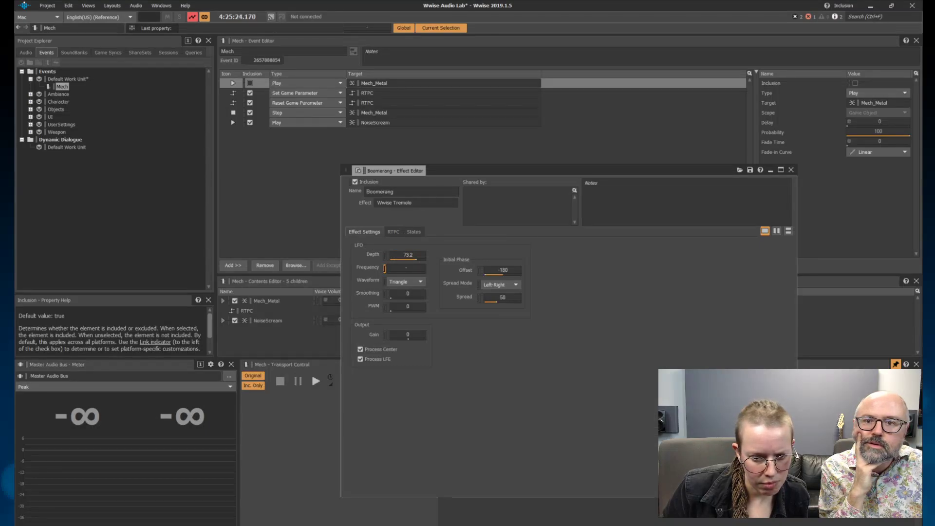
pyautogui.press('space')
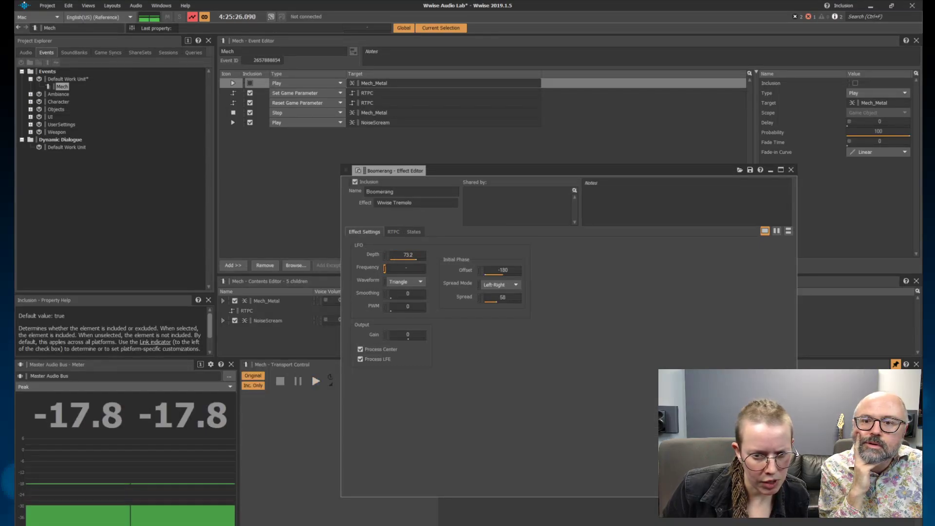
pyautogui.click(394, 232)
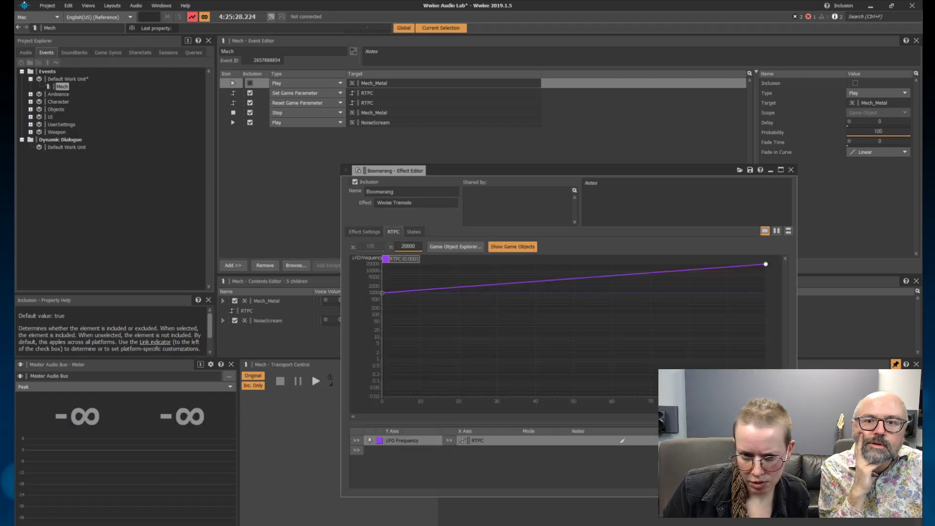
pyautogui.click(780, 169)
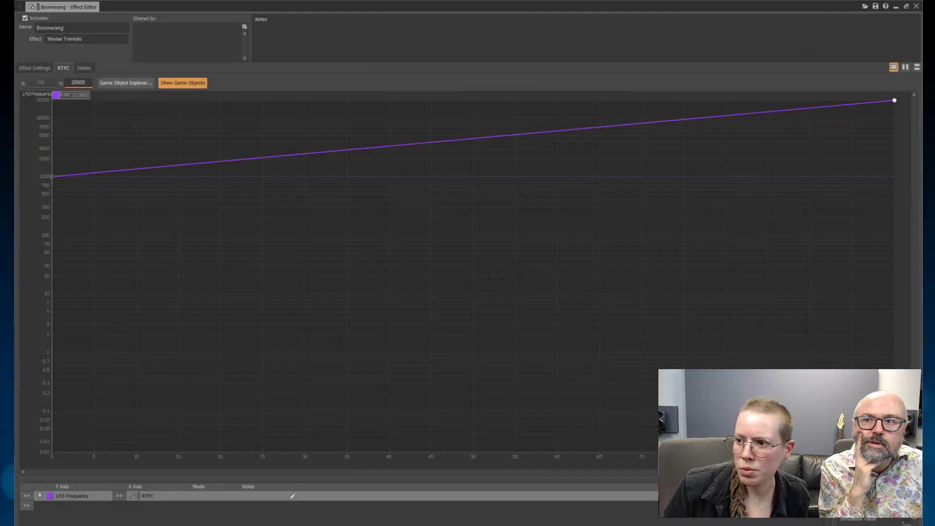
pyautogui.click(907, 6)
pyautogui.click(791, 170)
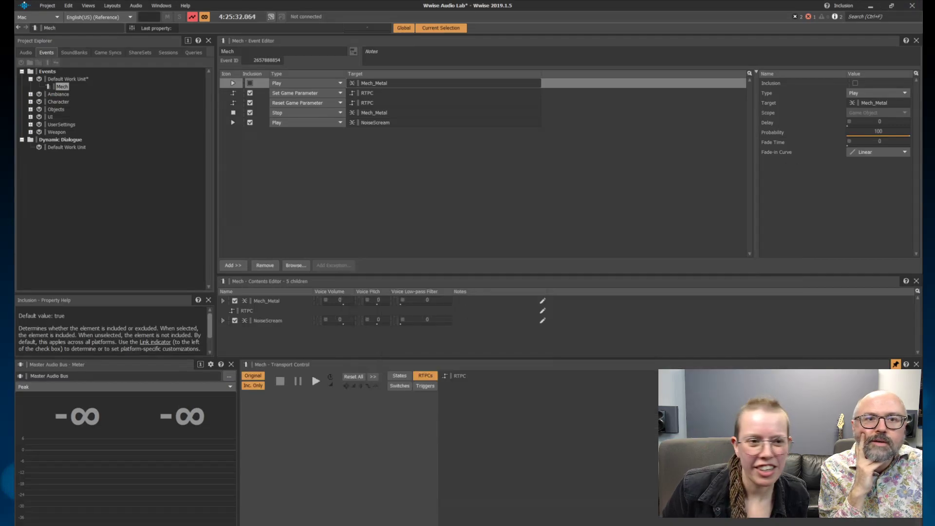
# Select the NoiseScream container under Beatrix and play it on its own
pyautogui.click(25, 52)
pyautogui.click(105, 132)
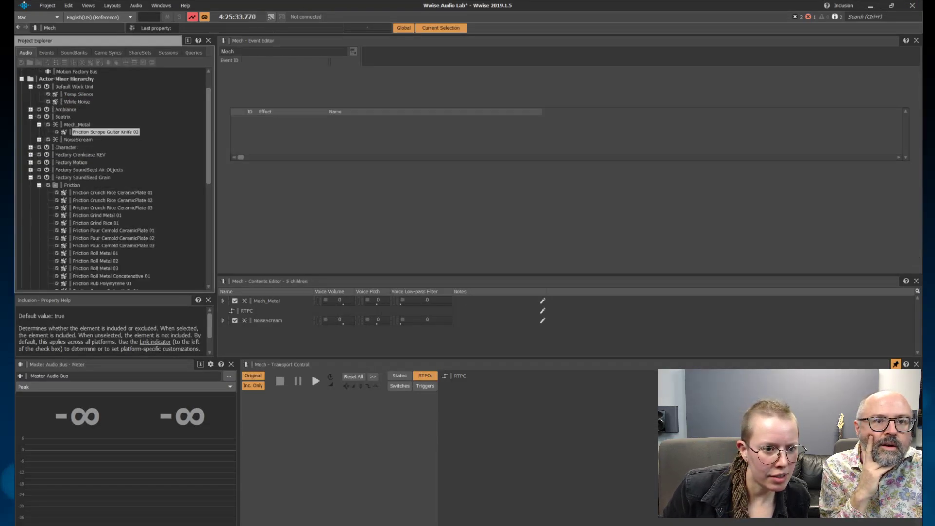
pyautogui.click(78, 140)
pyautogui.press('space')
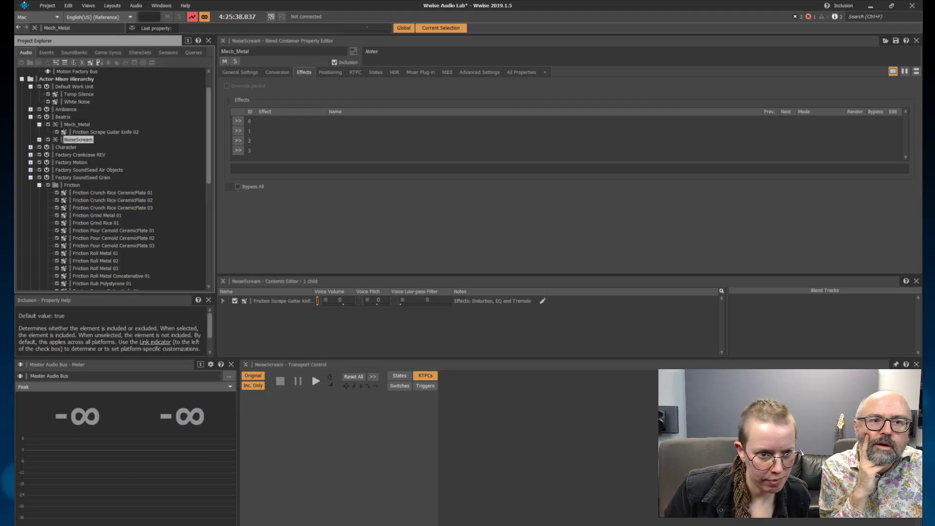
pyautogui.press('space')
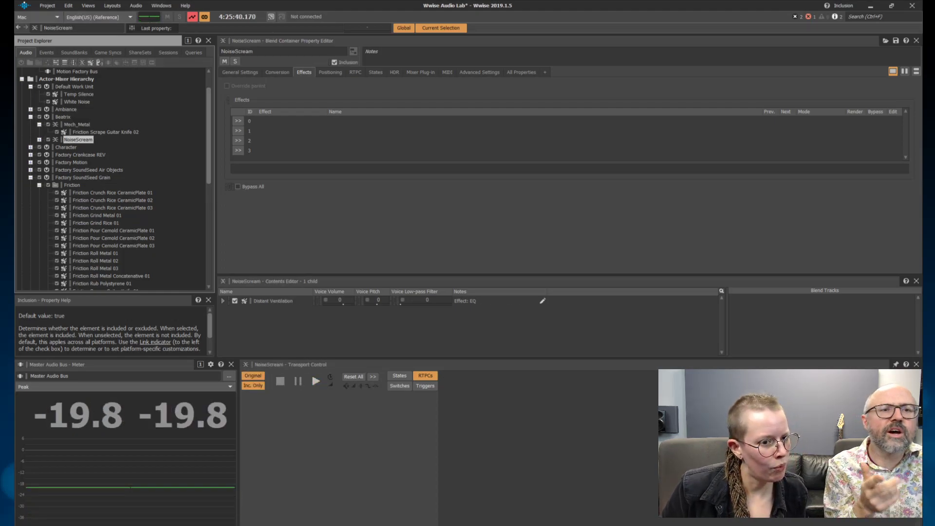
# Make Distant Ventilation inside NoiseScream override its parent's effects, and save the project
pyautogui.press('Right')
pyautogui.press('Down')
pyautogui.press('space')
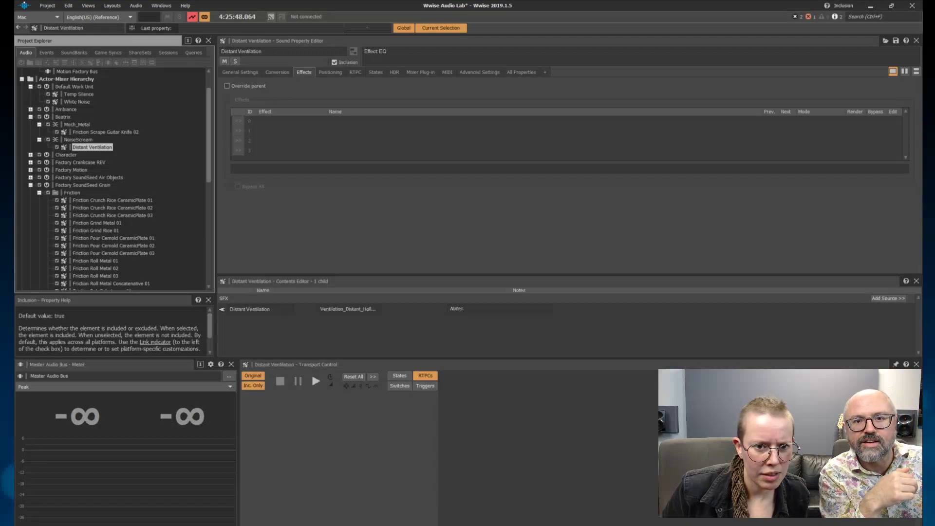
pyautogui.click(227, 86)
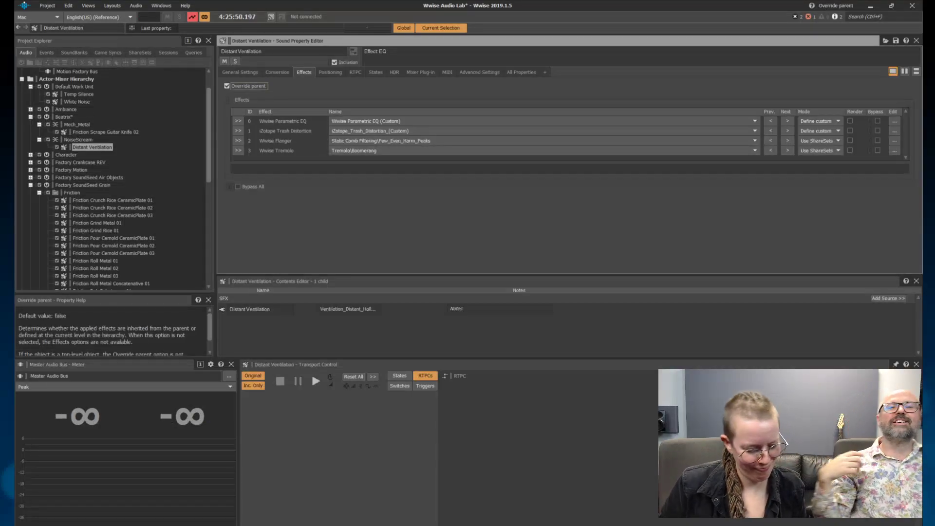
pyautogui.hotkey('ctrl', 's')
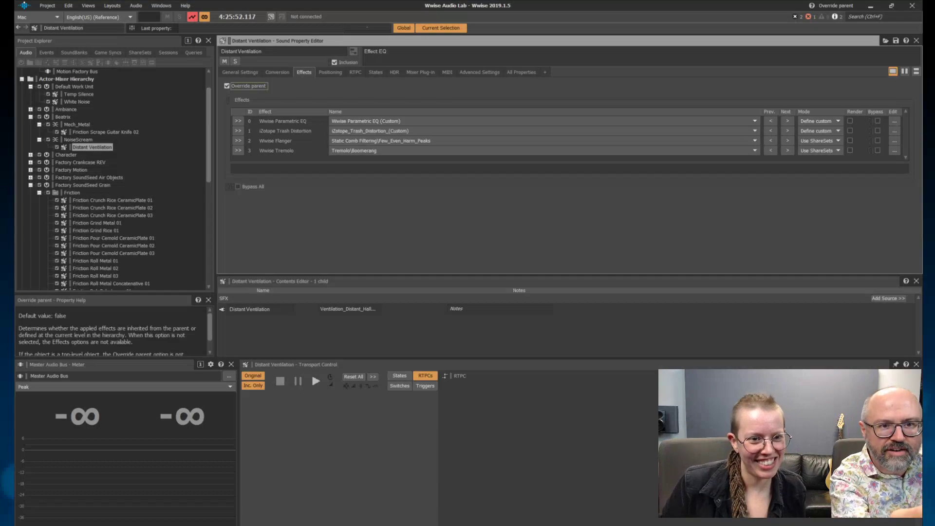
# Open the Mech event from the Default Work Unit and play it with Distant Ventilation's own effects active
pyautogui.click(46, 52)
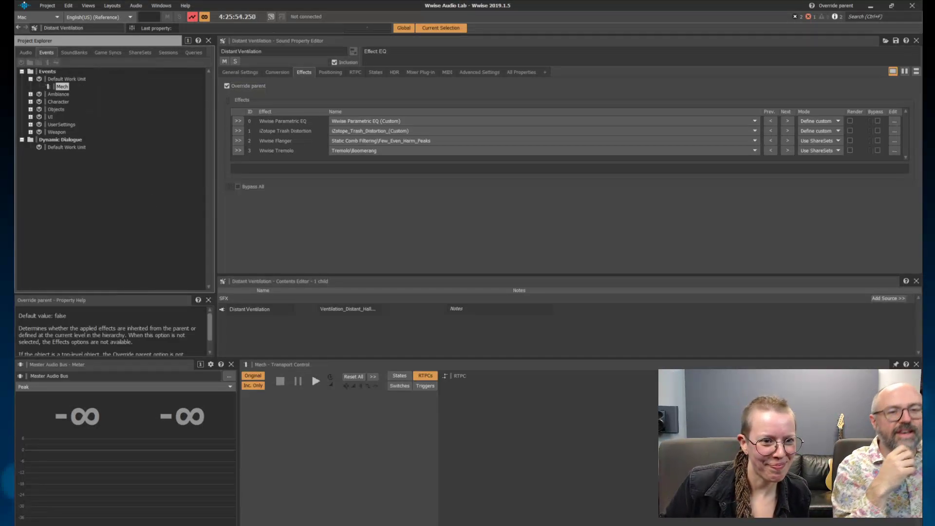
pyautogui.click(66, 78)
pyautogui.click(62, 86)
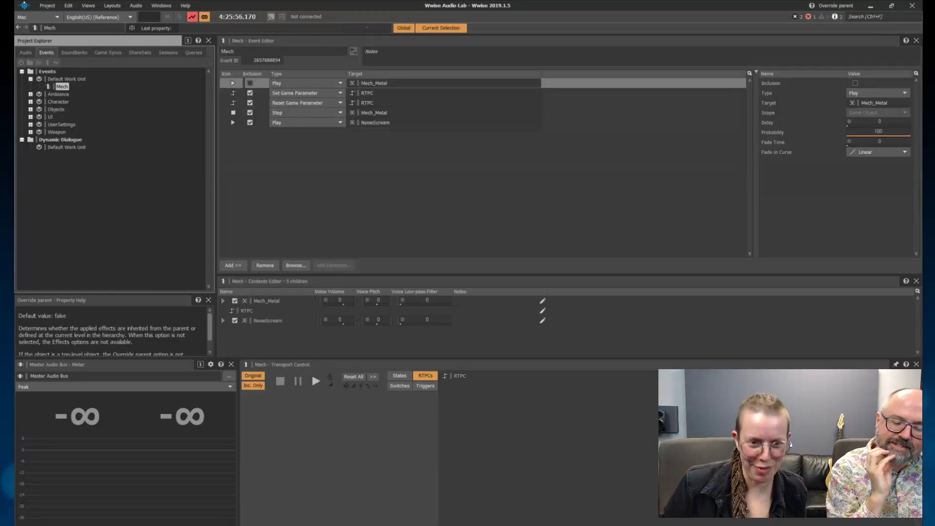
pyautogui.press('space')
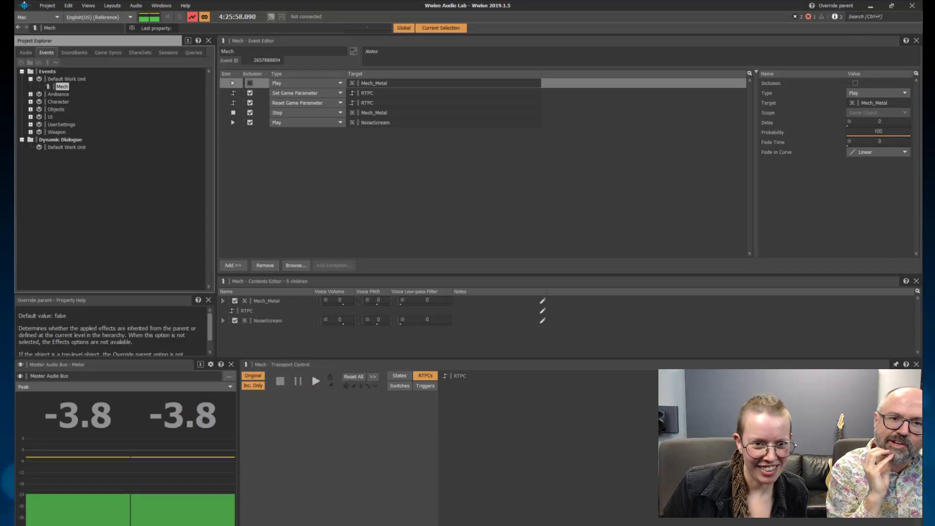
# Include the Mech_Metal Play action in the Mech event again and play the event
pyautogui.click(250, 84)
pyautogui.press('space')
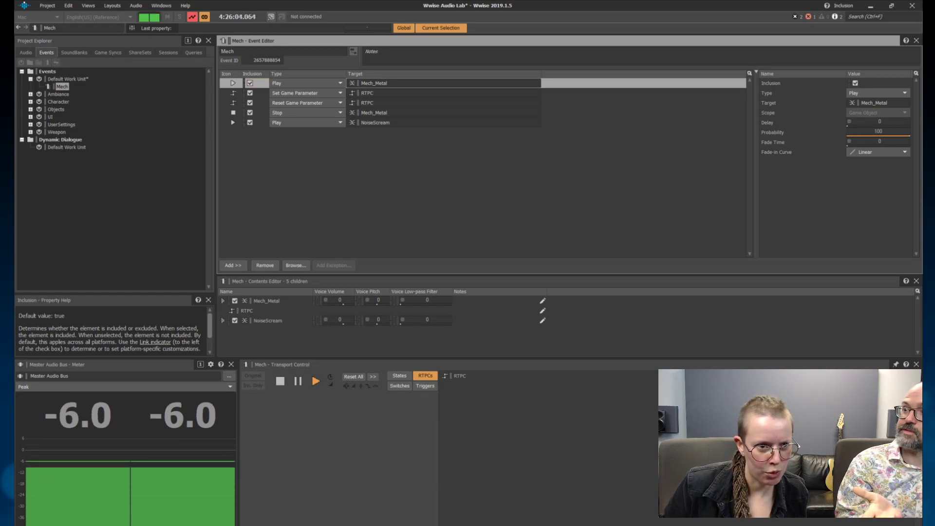
pyautogui.press('space')
# Set NoiseScream's voice volume to -7 in its general settings and nudge it up to -6 while playing the container
pyautogui.click(26, 53)
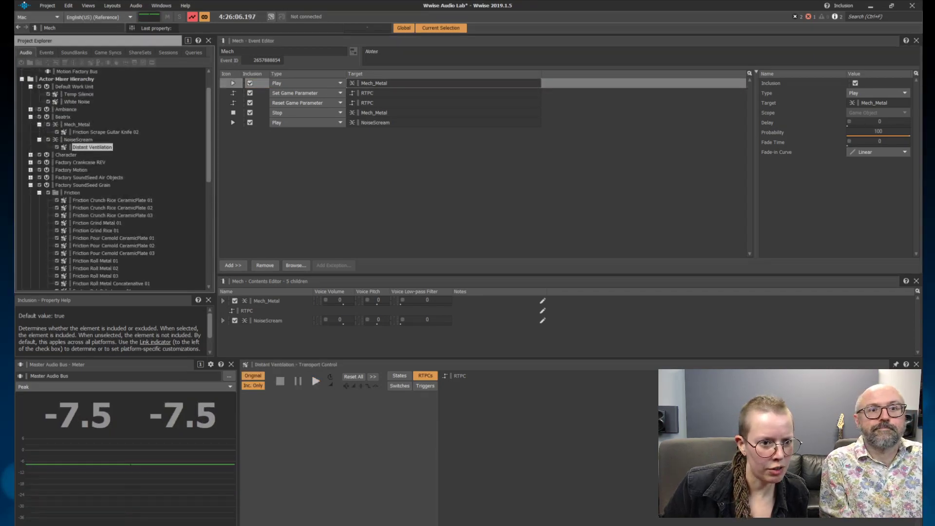
pyautogui.click(78, 140)
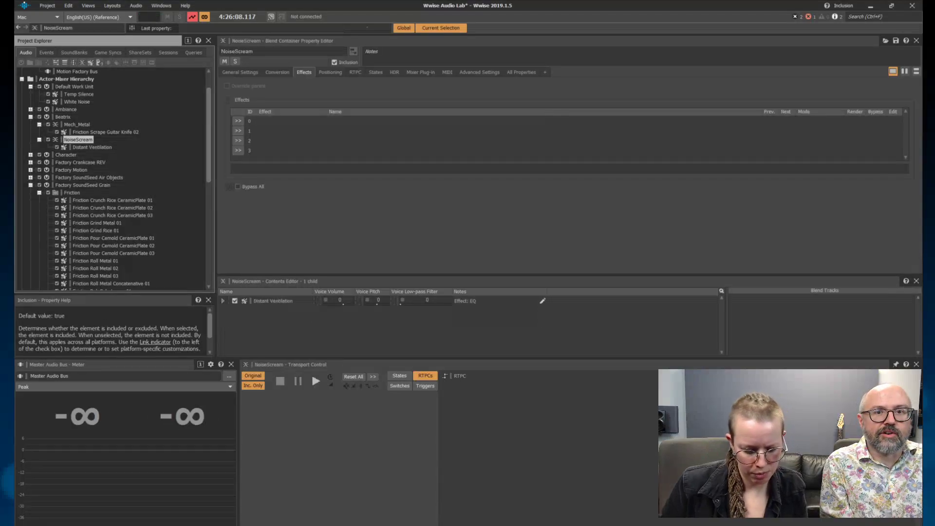
pyautogui.click(240, 72)
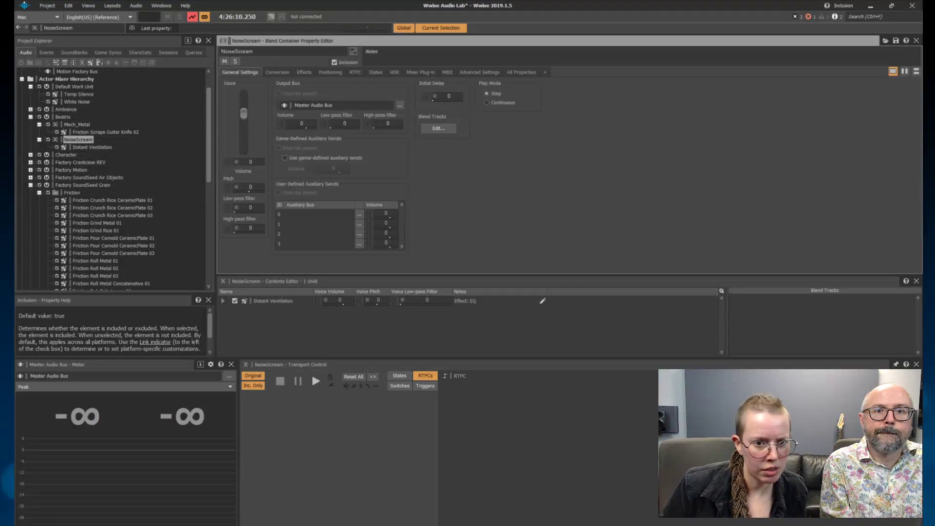
pyautogui.doubleClick(250, 162)
pyautogui.write('-7')
pyautogui.press('Return')
pyautogui.press('space')
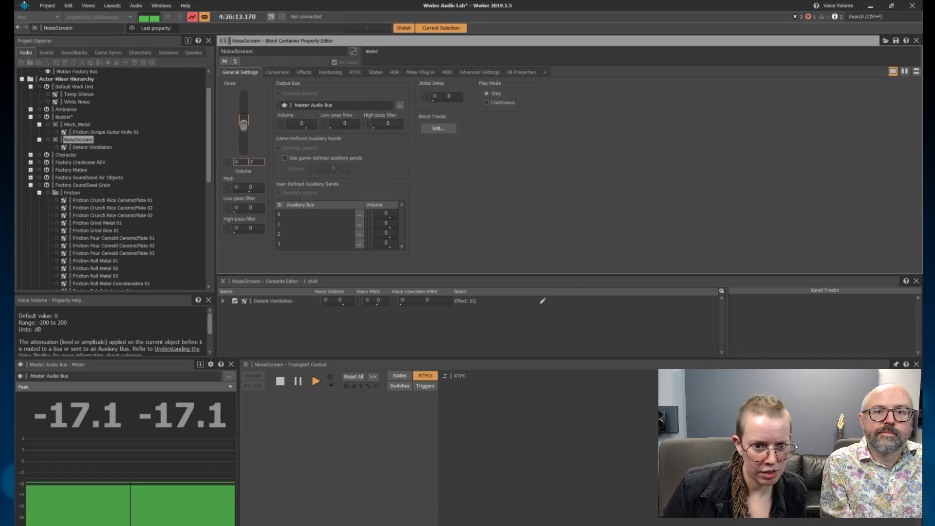
pyautogui.press('Up')
pyautogui.press('Up')
pyautogui.press('space')
# Play the Mech event with NoiseScream temporarily excluded, and include NoiseScream again to compare
pyautogui.click(48, 140)
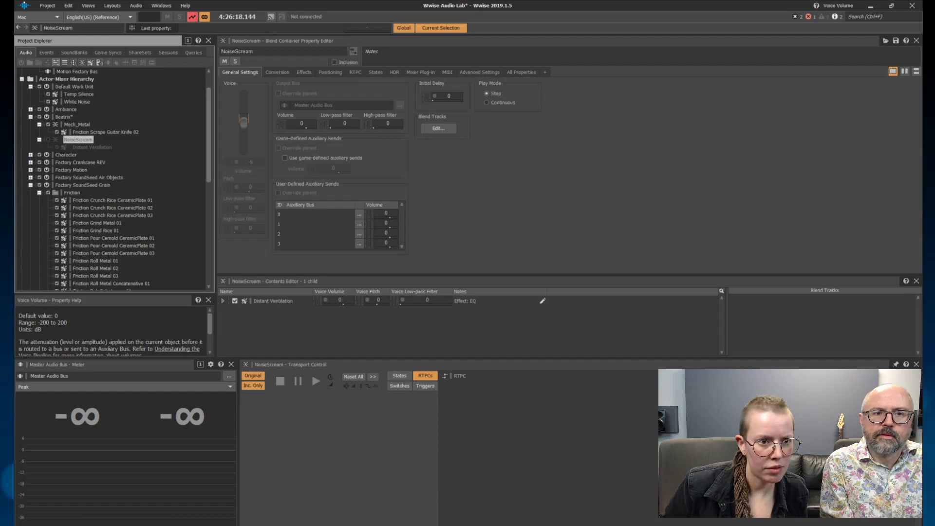
pyautogui.click(47, 53)
pyautogui.click(67, 79)
pyautogui.click(62, 87)
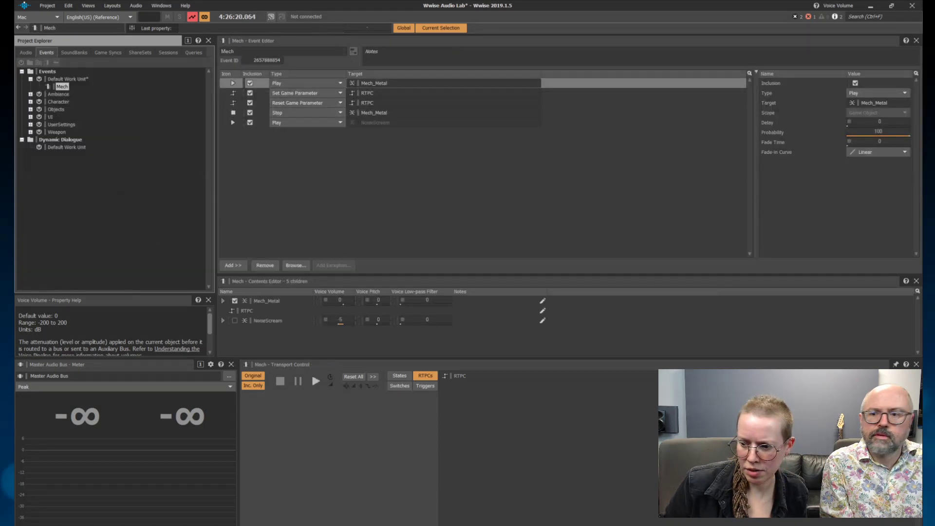
pyautogui.press('space')
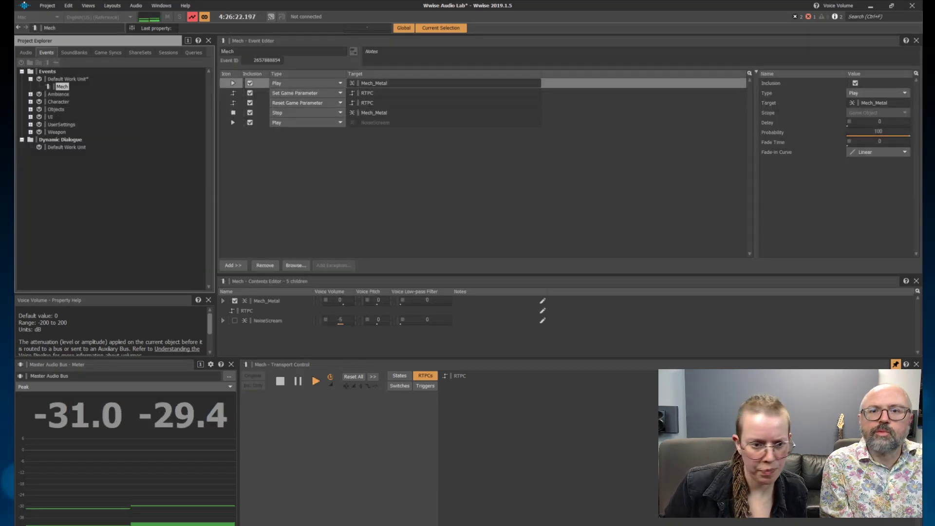
pyautogui.click(25, 53)
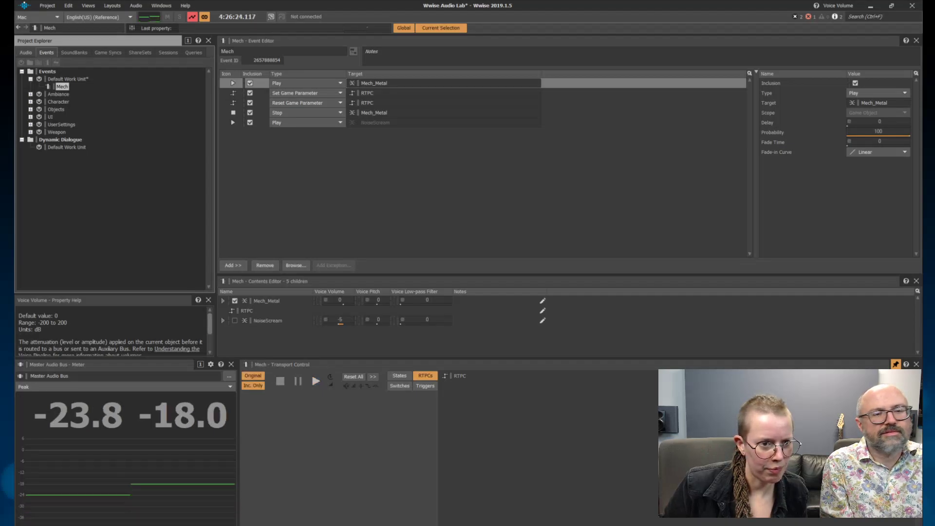
pyautogui.press('space')
pyautogui.click(48, 140)
pyautogui.press('space')
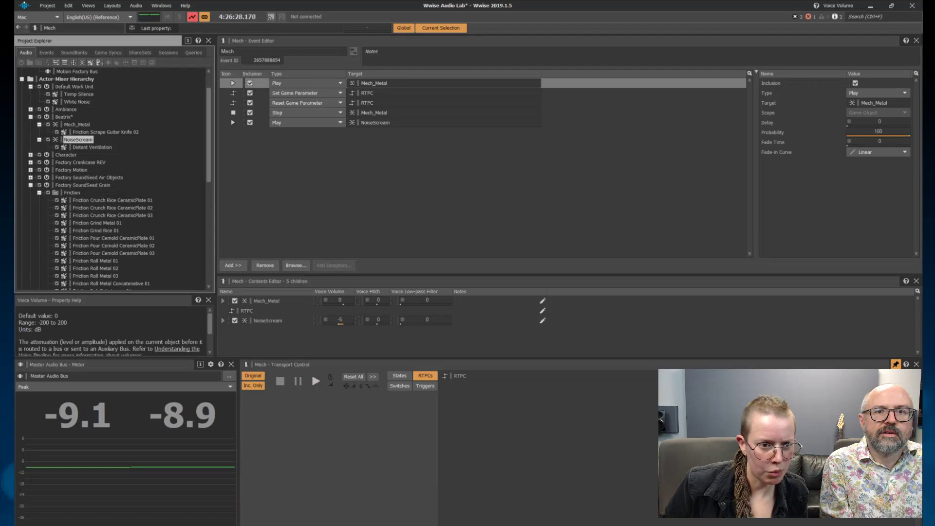
# Lower NoiseScream's voice volume to -17 while playing the Mech event
pyautogui.click(92, 148)
pyautogui.click(78, 140)
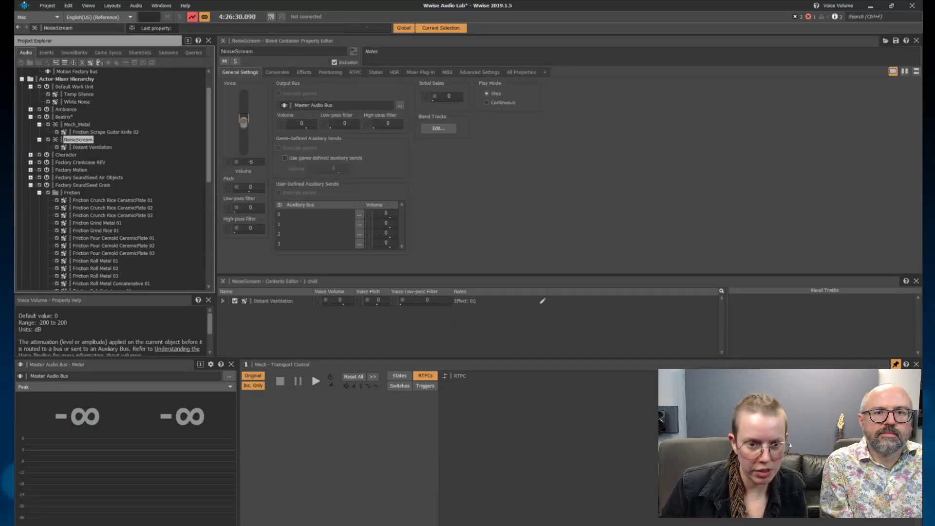
pyautogui.moveTo(244, 121)
pyautogui.mouseDown()
pyautogui.moveTo(244, 143)
pyautogui.moveTo(243, 126)
pyautogui.mouseUp()
pyautogui.press('space')
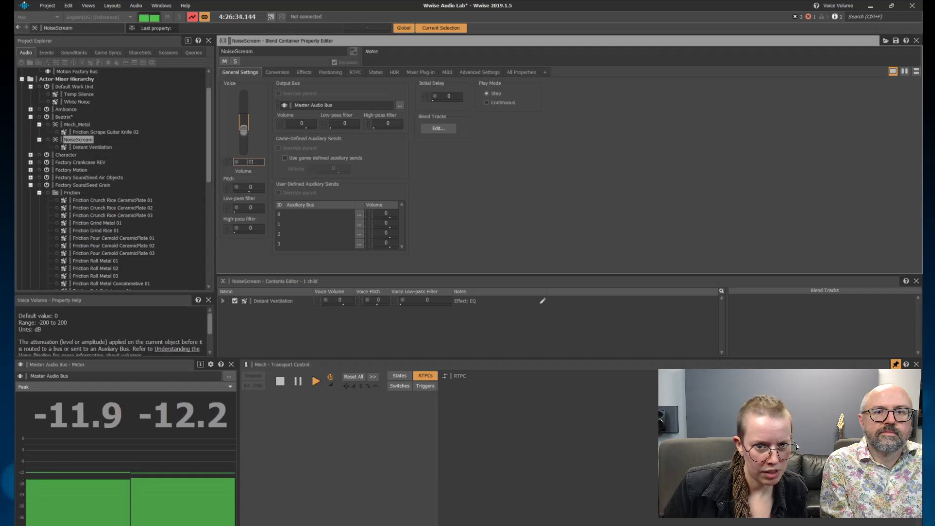
pyautogui.moveTo(244, 130); pyautogui.dragTo(243, 136)
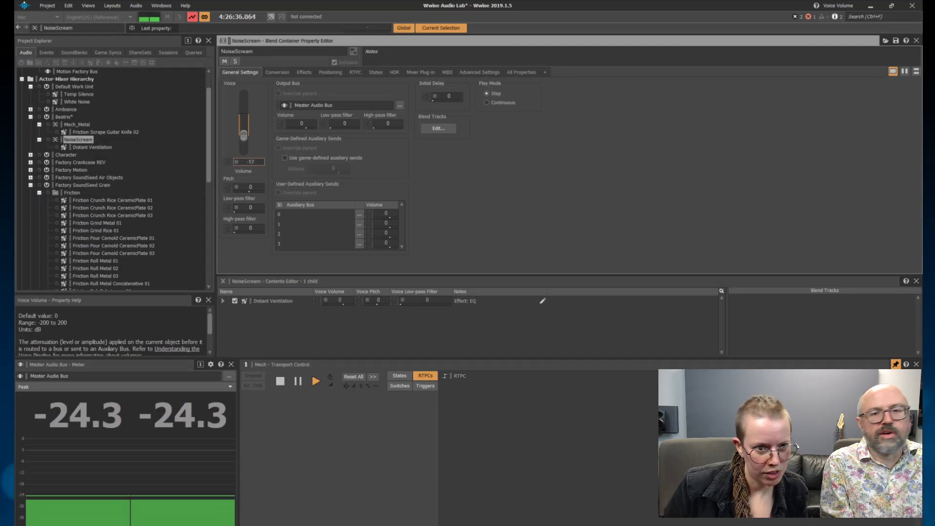
pyautogui.press('space')
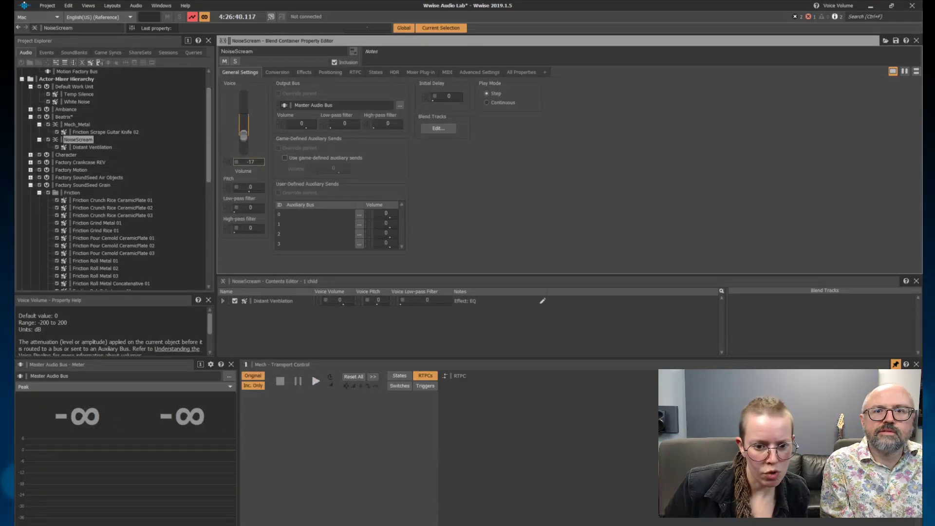
# Open the Distant Ventilation source inside the NoiseScream container for editing
pyautogui.click(223, 301)
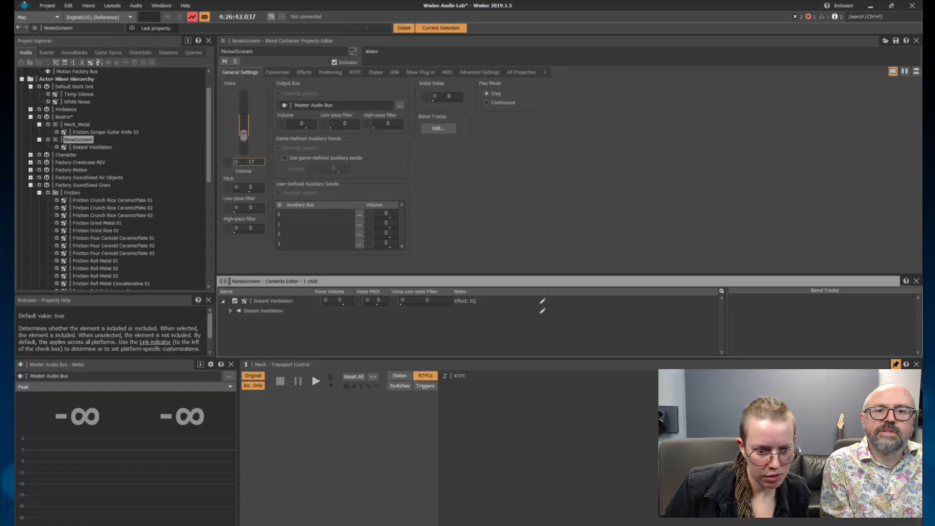
pyautogui.doubleClick(263, 311)
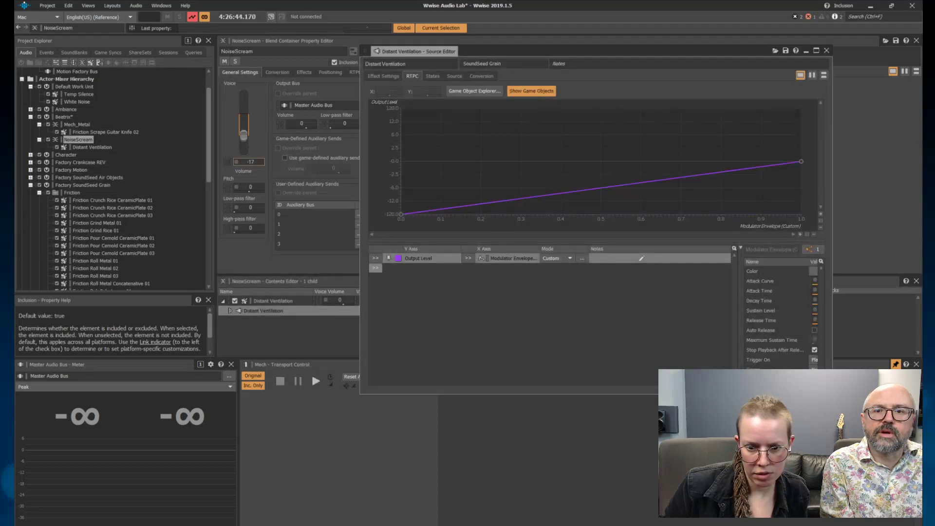
# Add an Amplitude RTPC driven by a Default (Custom) envelope to Distant Ventilation and check that envelope's modulator settings
pyautogui.click(376, 268)
pyautogui.moveTo(406, 269)
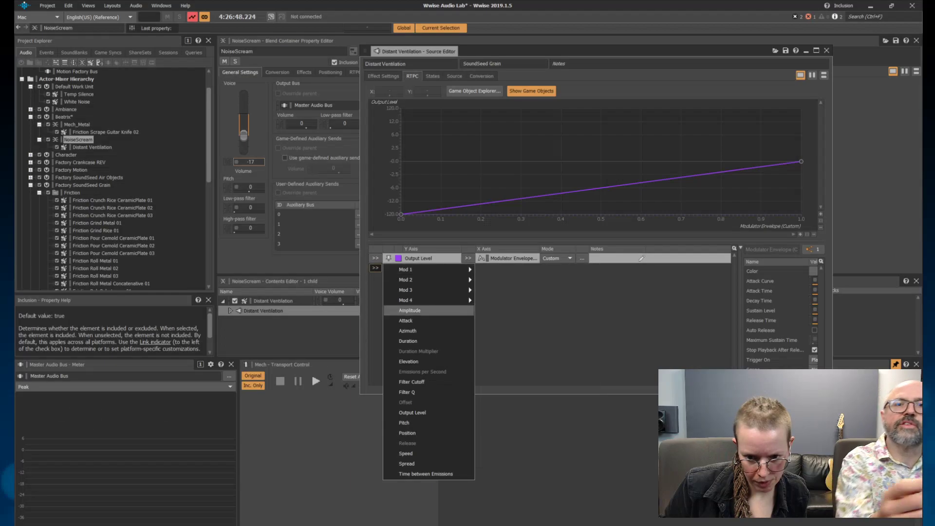
pyautogui.click(410, 310)
pyautogui.click(468, 268)
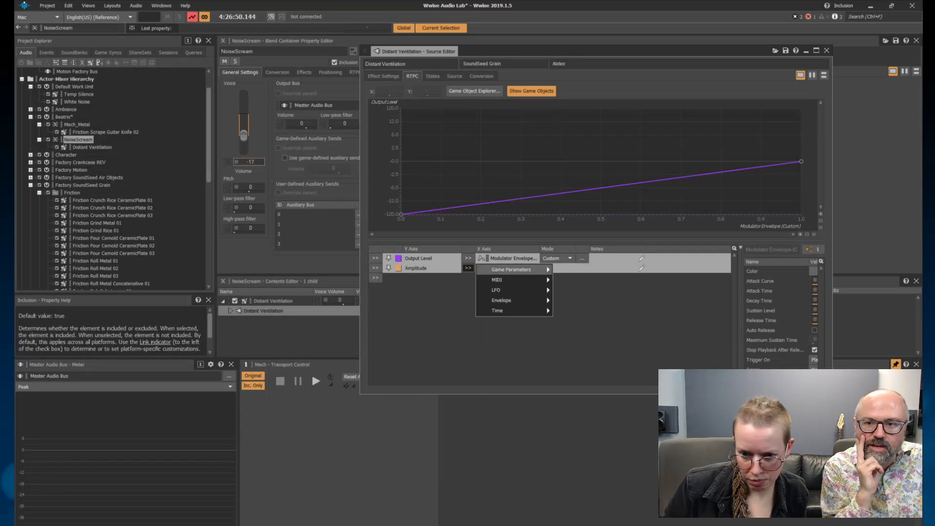
pyautogui.moveTo(501, 300)
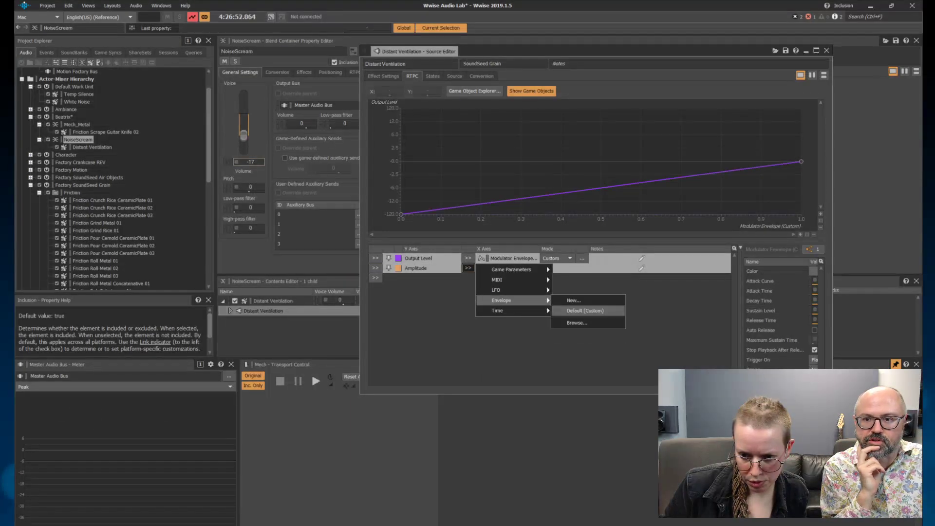
pyautogui.click(585, 311)
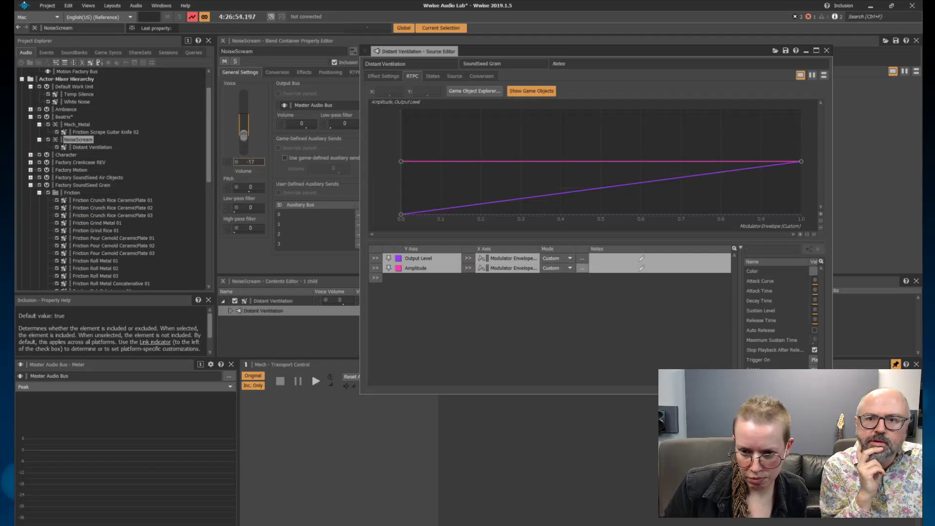
pyautogui.click(583, 268)
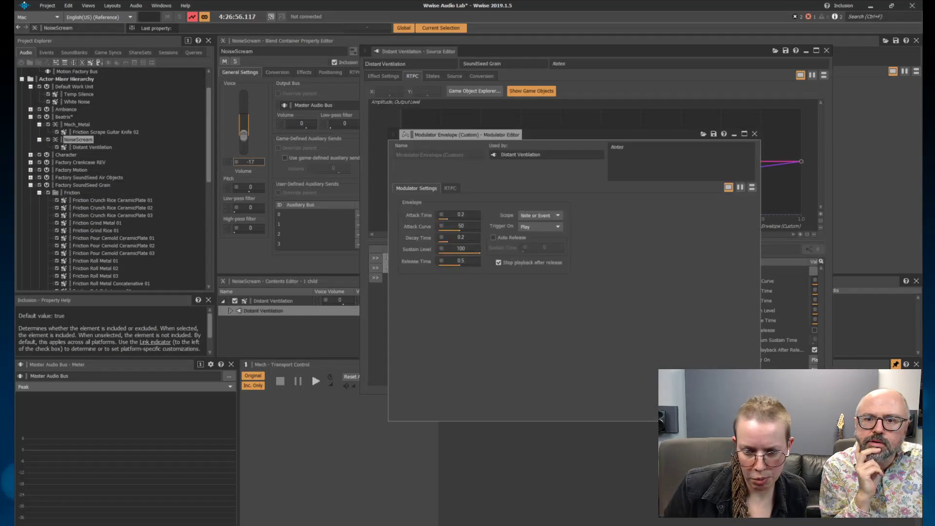
pyautogui.click(755, 134)
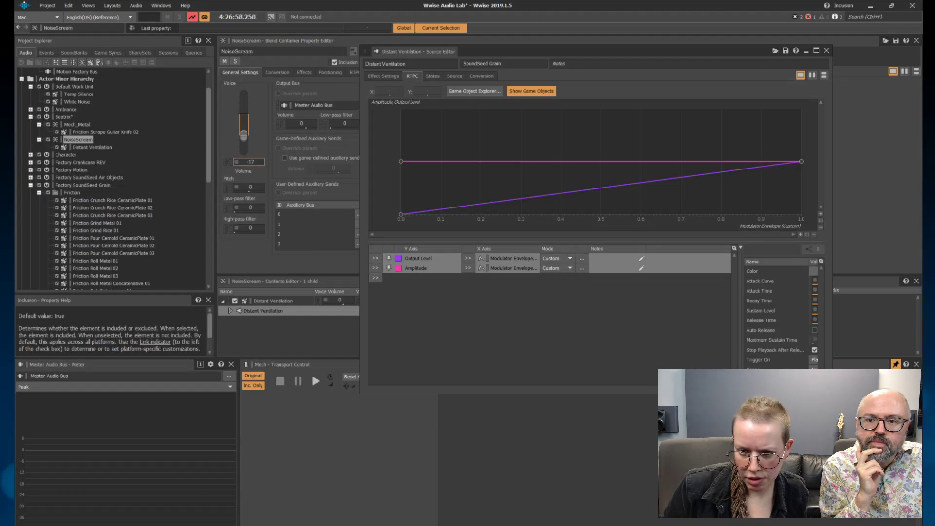
# Duplicate the Output Level RTPC entry on Distant Ventilation and delete its Amplitude entry
pyautogui.click(560, 318)
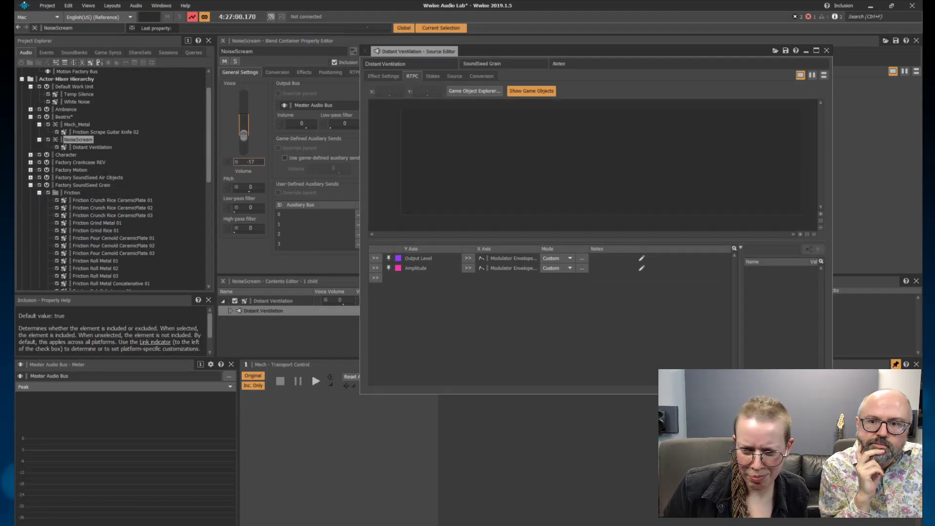
pyautogui.click(418, 259)
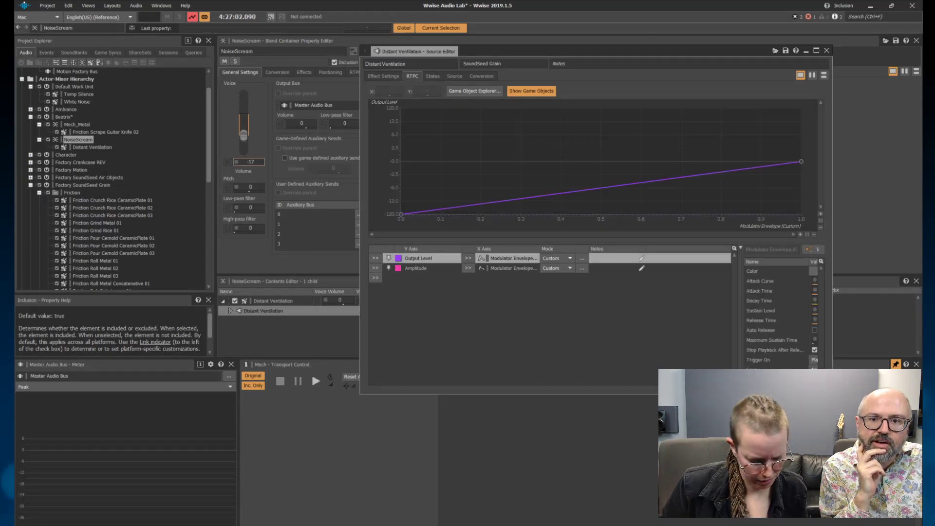
pyautogui.click(419, 268)
pyautogui.hotkey('ctrl', 'v')
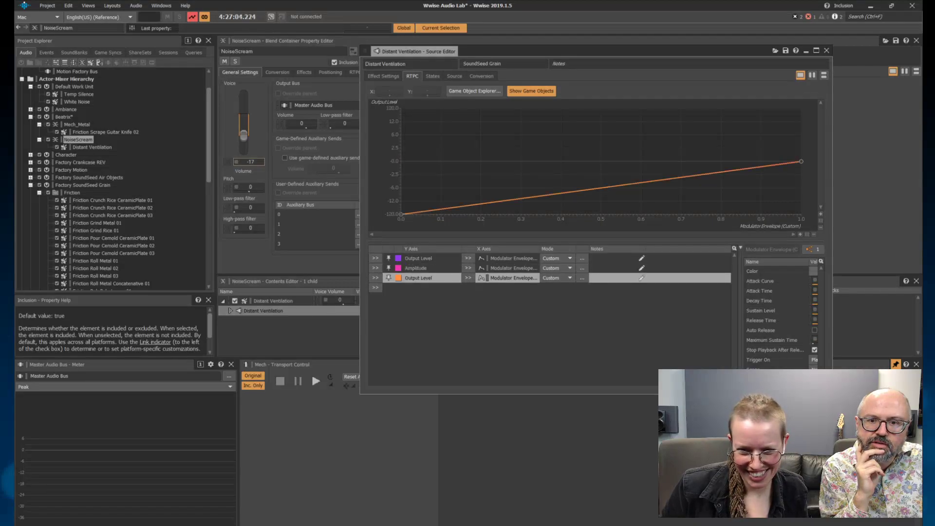
pyautogui.click(418, 268)
pyautogui.press('Delete')
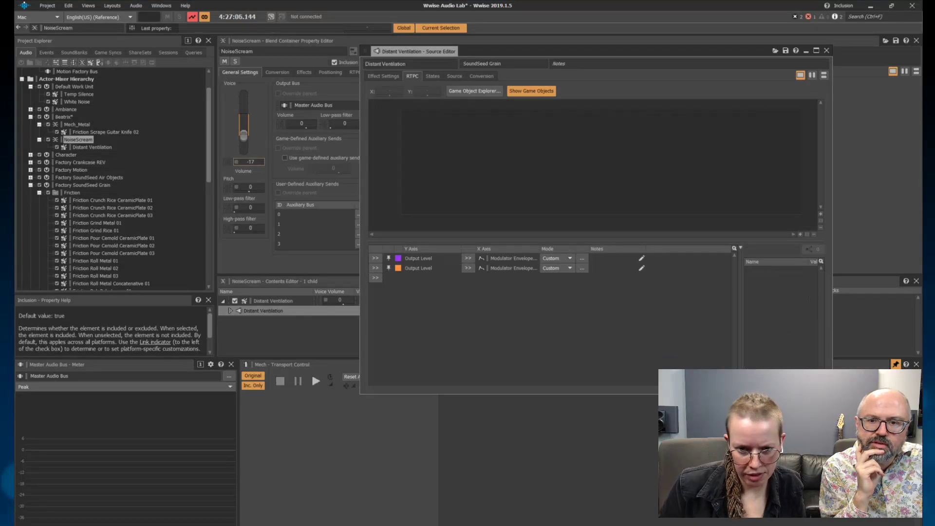
# Delete the duplicate Output Level RTPC entry from Distant Ventilation
pyautogui.click(383, 268)
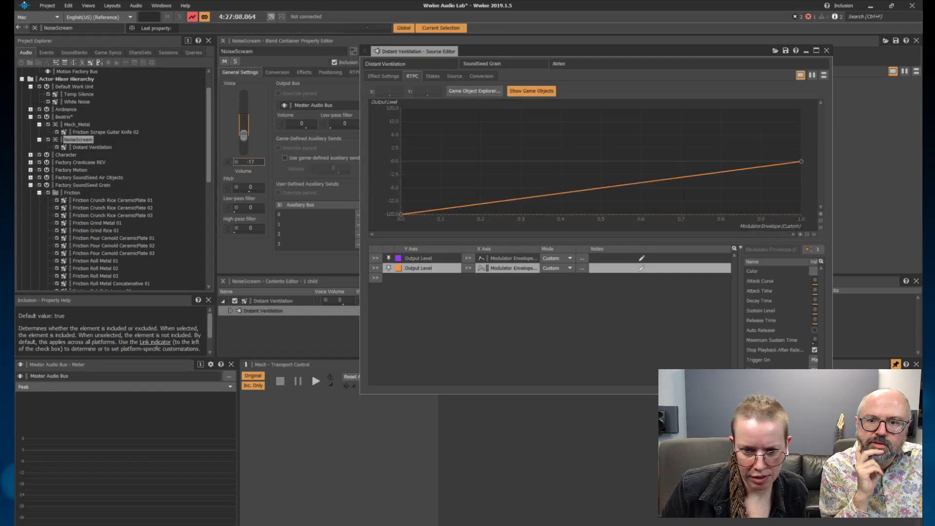
pyautogui.click(375, 268)
pyautogui.click(511, 311)
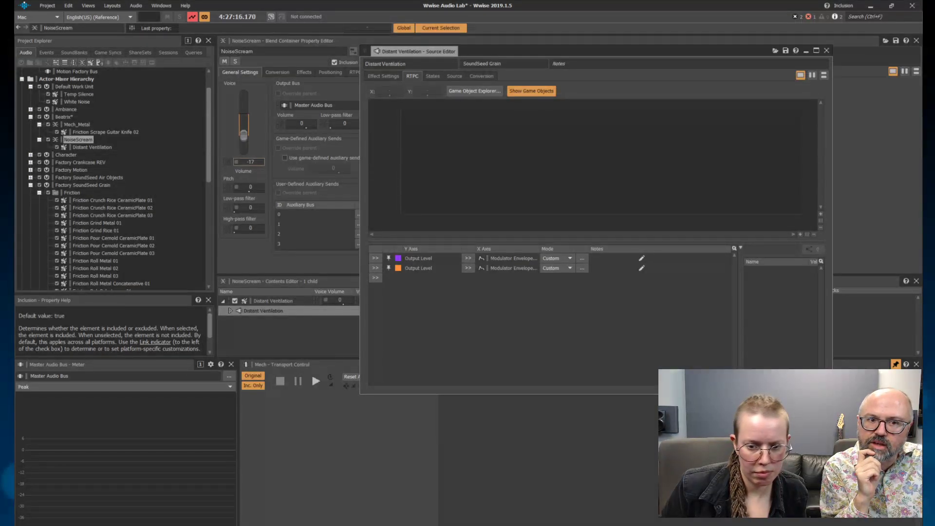
pyautogui.click(385, 268)
pyautogui.press('Delete')
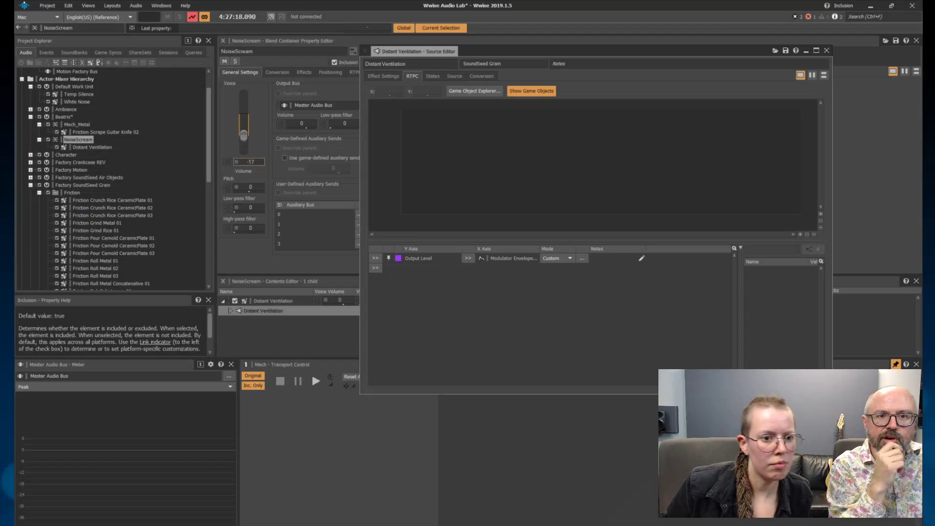
# Copy the envelope-driven Amplitude RTPC from Friction Scrape Guitar Knife 02 into Distant Ventilation's RTPC list
pyautogui.click(77, 125)
pyautogui.click(105, 132)
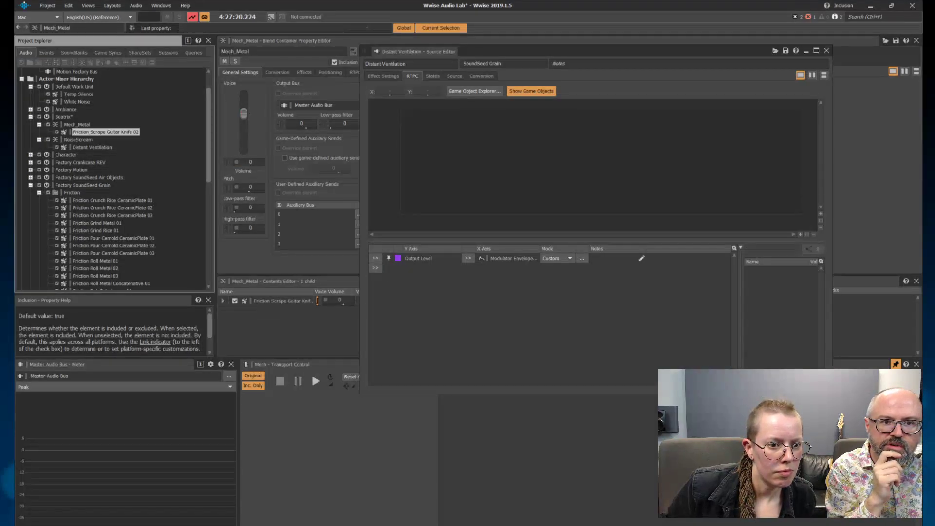
pyautogui.click(418, 268)
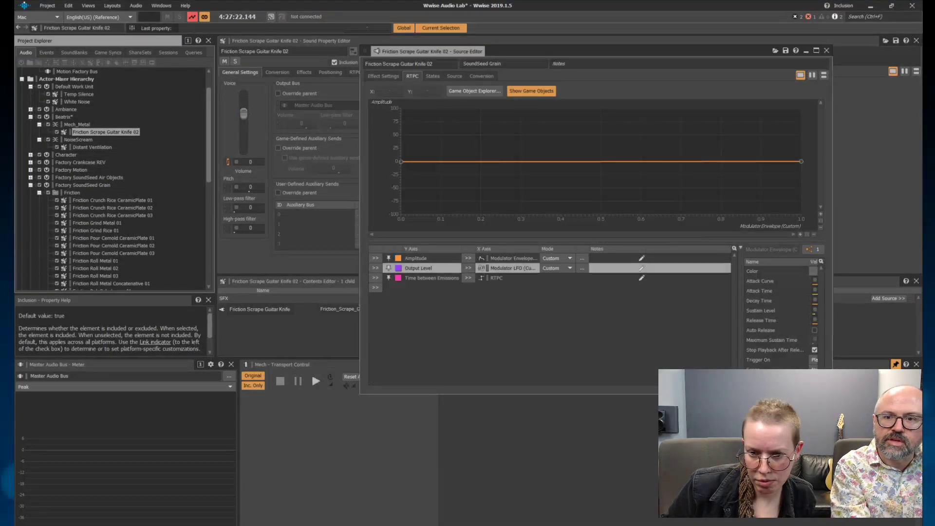
pyautogui.click(416, 259)
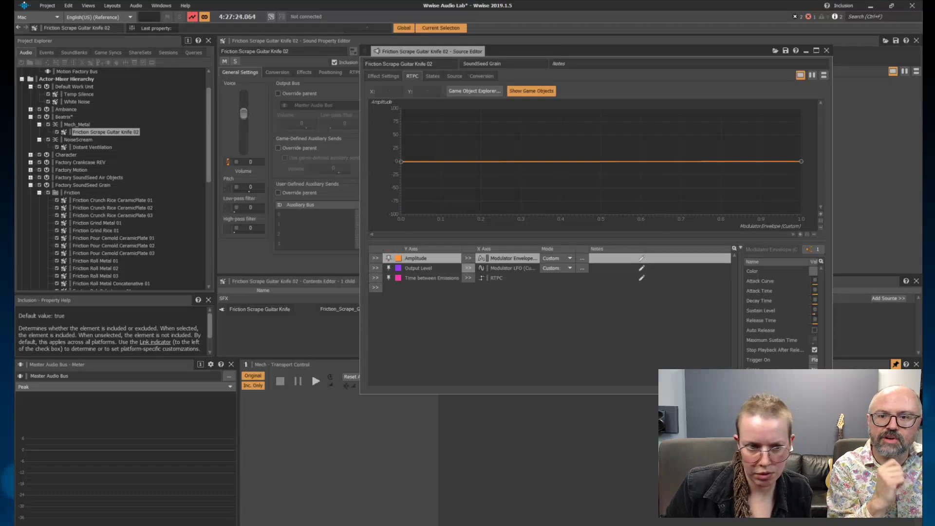
pyautogui.click(78, 140)
pyautogui.click(92, 147)
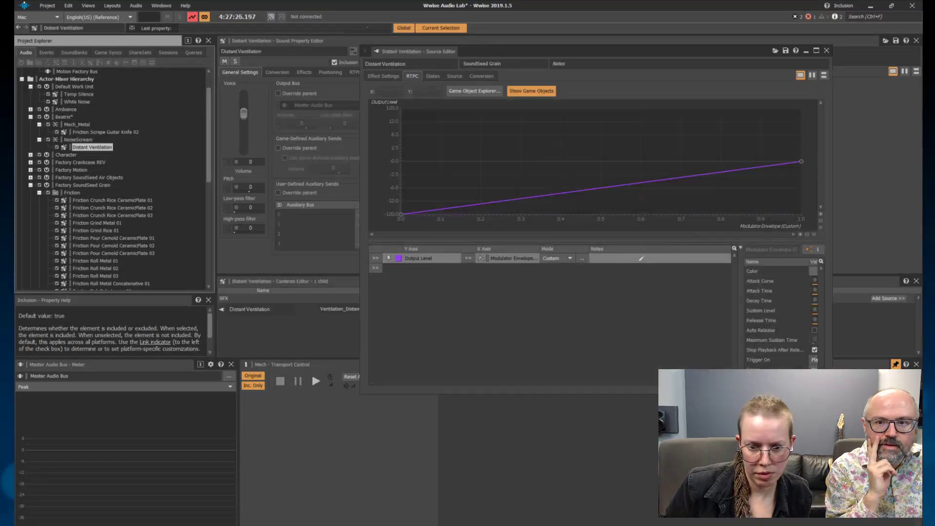
pyautogui.click(420, 293)
pyautogui.hotkey('ctrl', 'v')
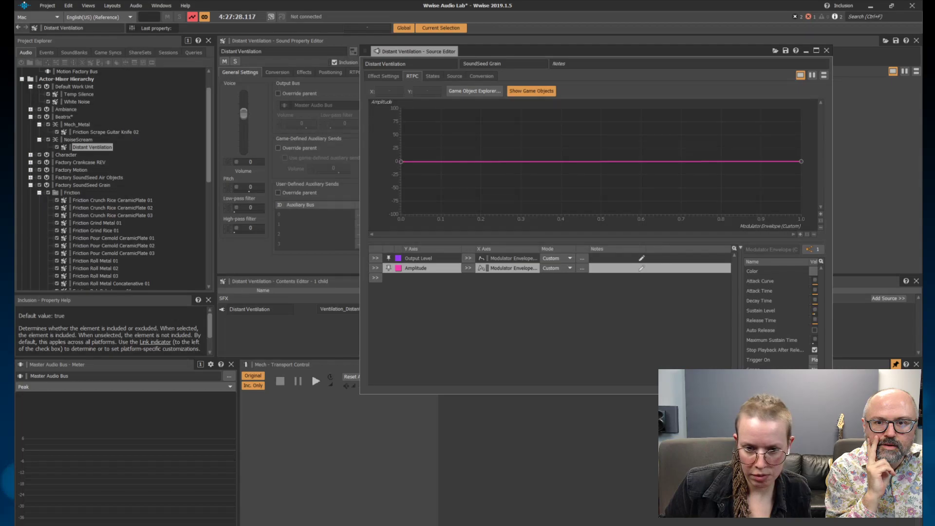
# Play back the Mech event twice to audition the copied Amplitude RTPC
pyautogui.press('space')
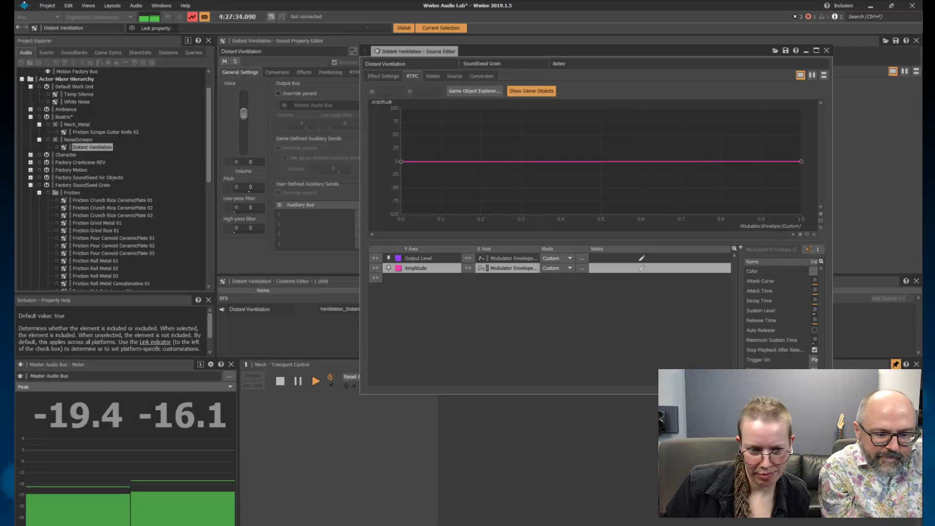
pyautogui.press('space')
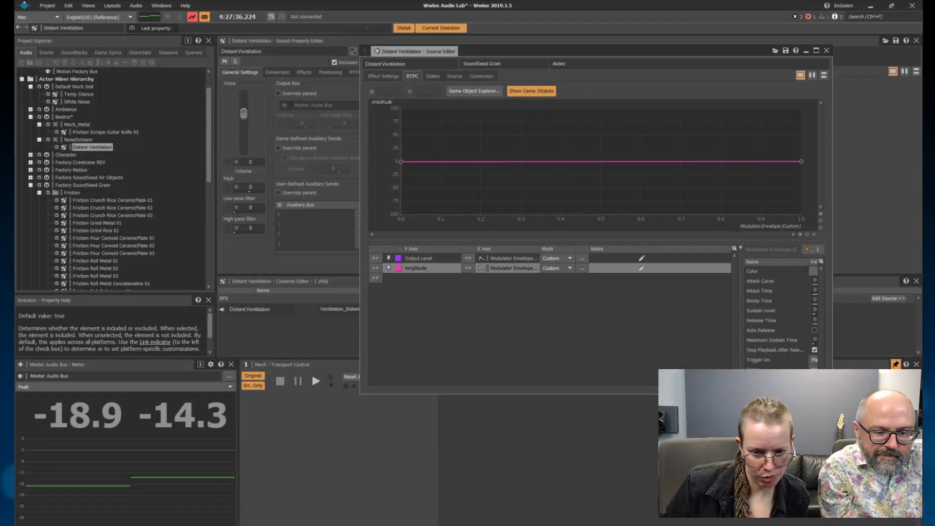
pyautogui.press('space')
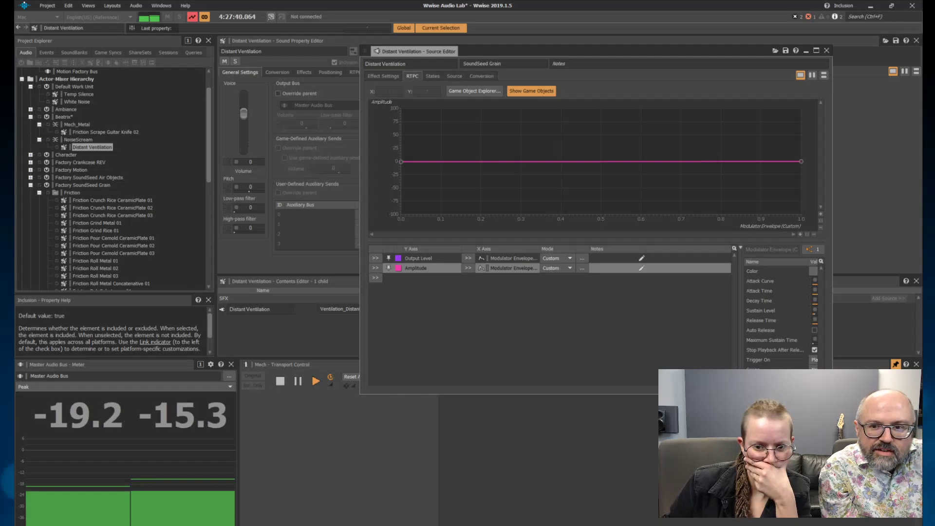
pyautogui.press('space')
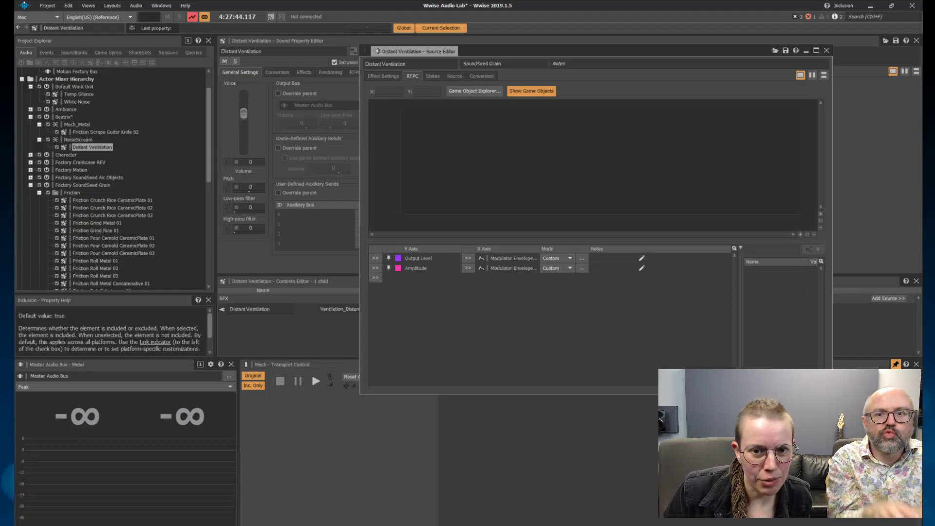
# Close the source editor, open the Mech event and add a Stop action targeting NoiseScream
pyautogui.click(826, 50)
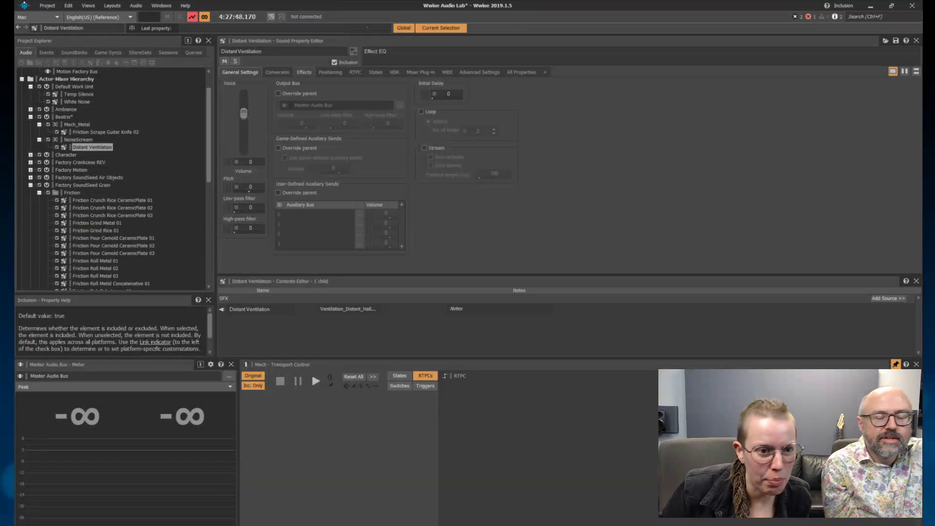
pyautogui.click(47, 53)
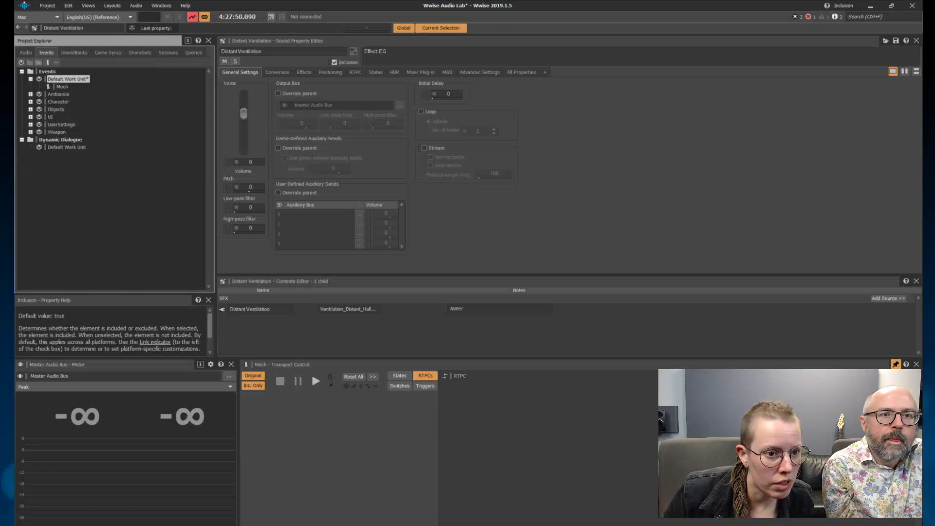
pyautogui.click(67, 78)
pyautogui.click(62, 87)
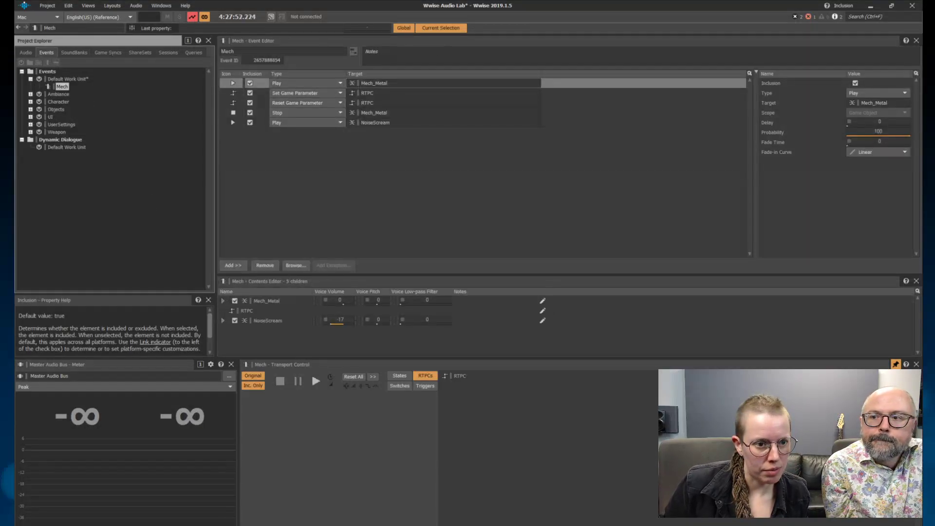
pyautogui.click(26, 52)
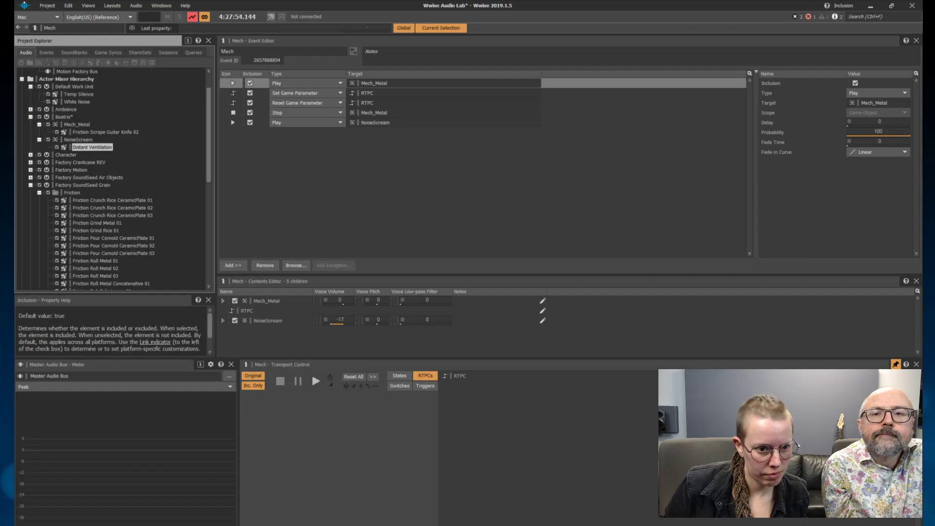
pyautogui.moveTo(78, 140); pyautogui.dragTo(312, 158)
pyautogui.click(312, 132)
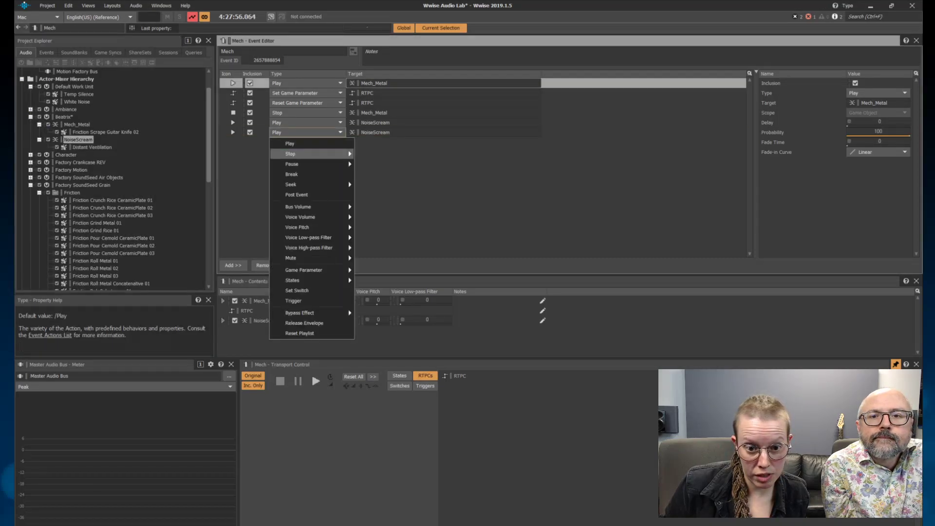
pyautogui.moveTo(302, 153)
pyautogui.click(377, 153)
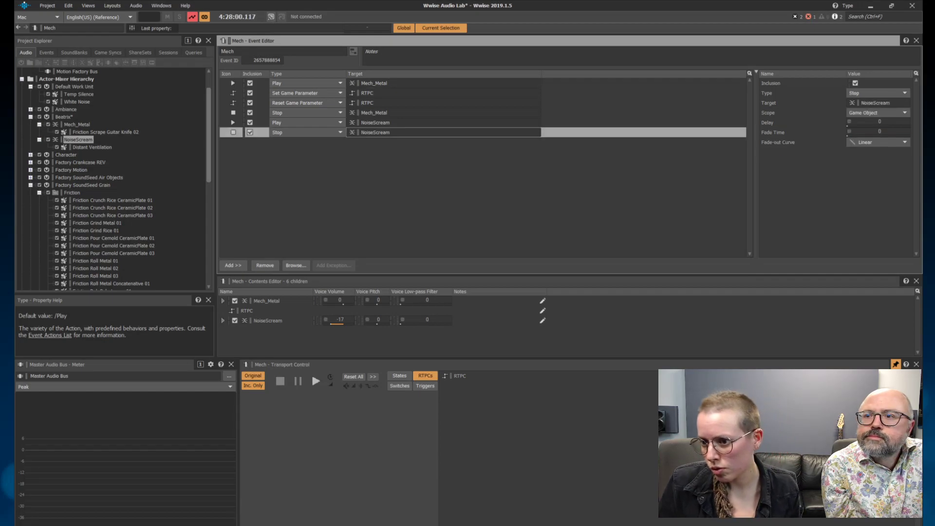
# Give the NoiseScream Stop action a 2 s fade time and 1 s delay, then save the project and audition the event
pyautogui.doubleClick(879, 132)
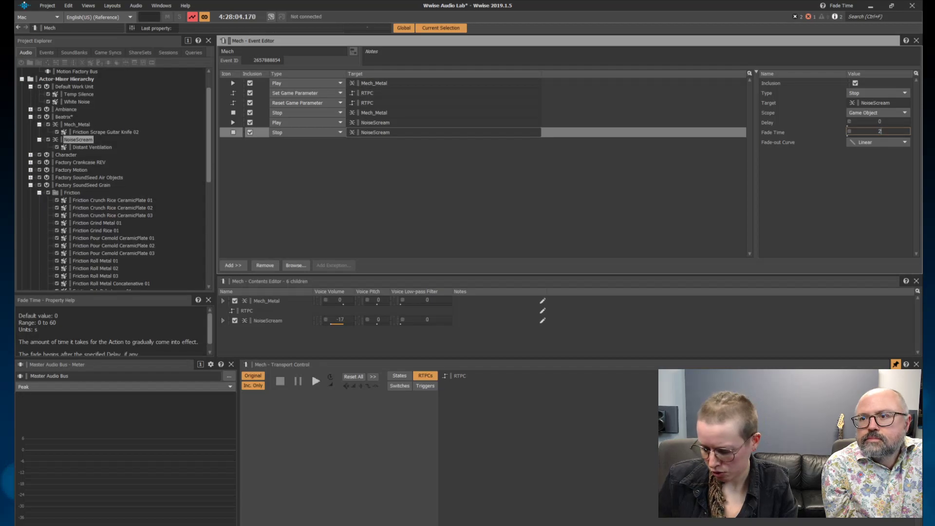
pyautogui.hotkey('shift', 'Tab')
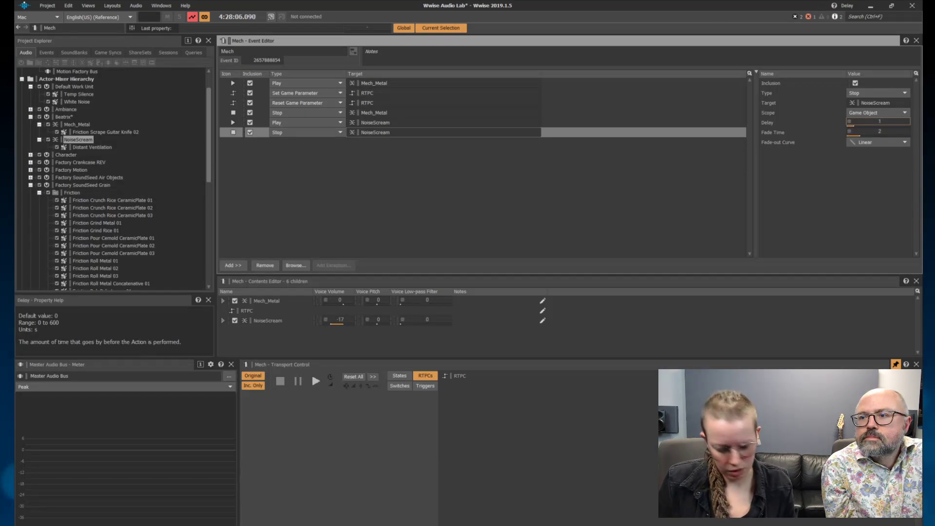
pyautogui.hotkey('ctrl', 's')
pyautogui.press('space')
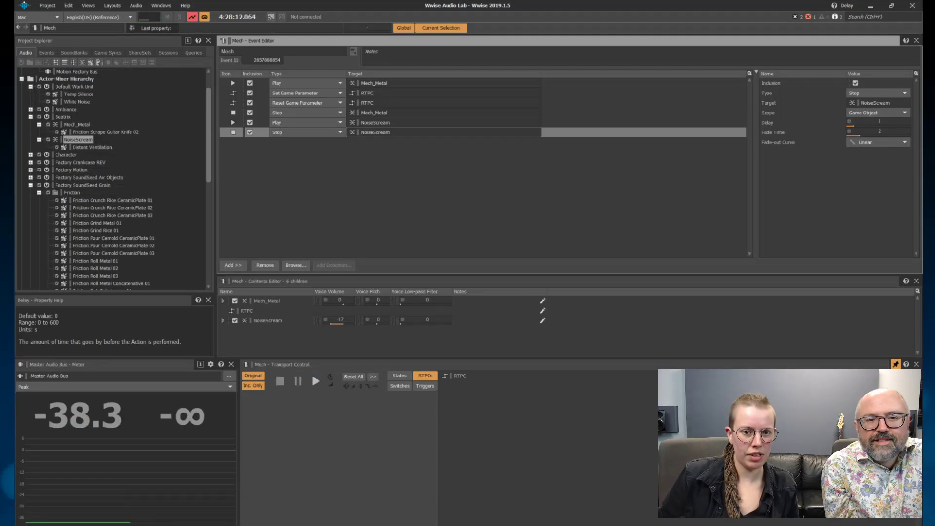
# Give the Mech_Metal Stop action a 1 s fade time and 1.9 s delay, save the project and audition the Mech event
pyautogui.click(385, 113)
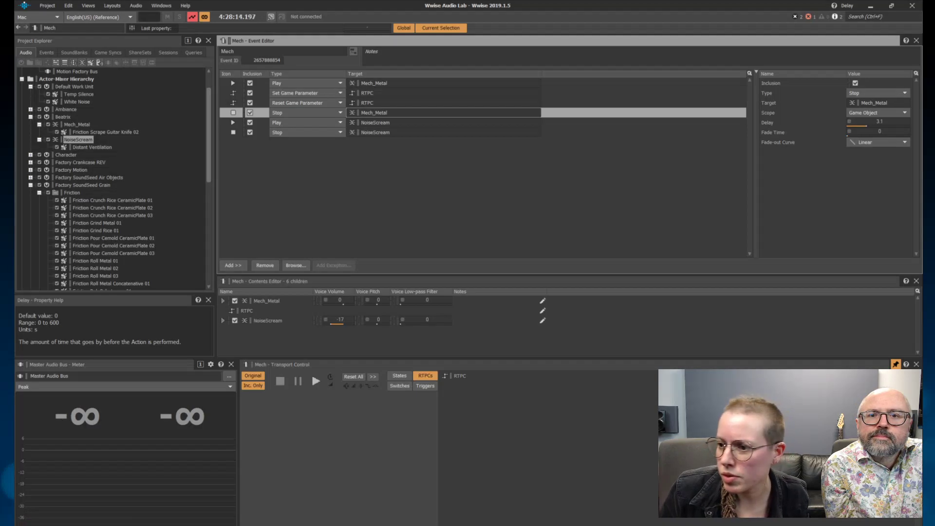
pyautogui.doubleClick(879, 132)
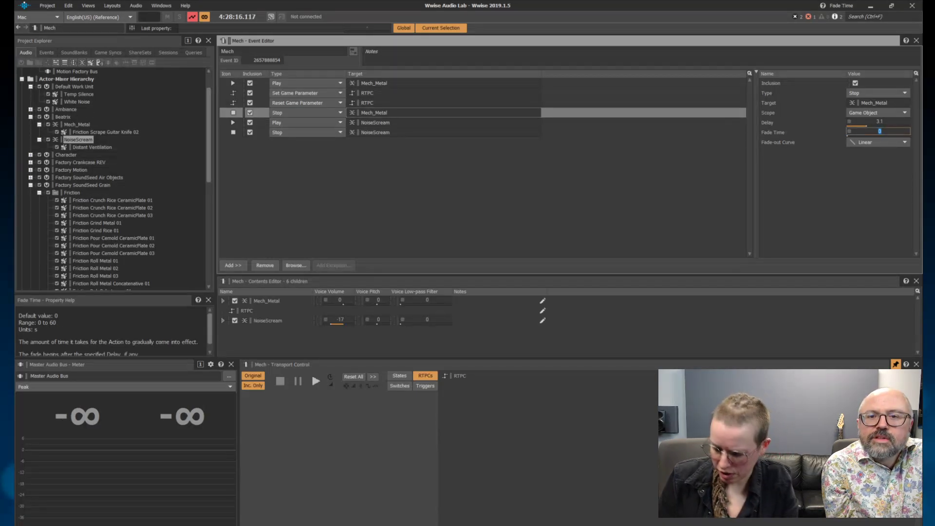
pyautogui.write('1')
pyautogui.hotkey('shift', 'Tab')
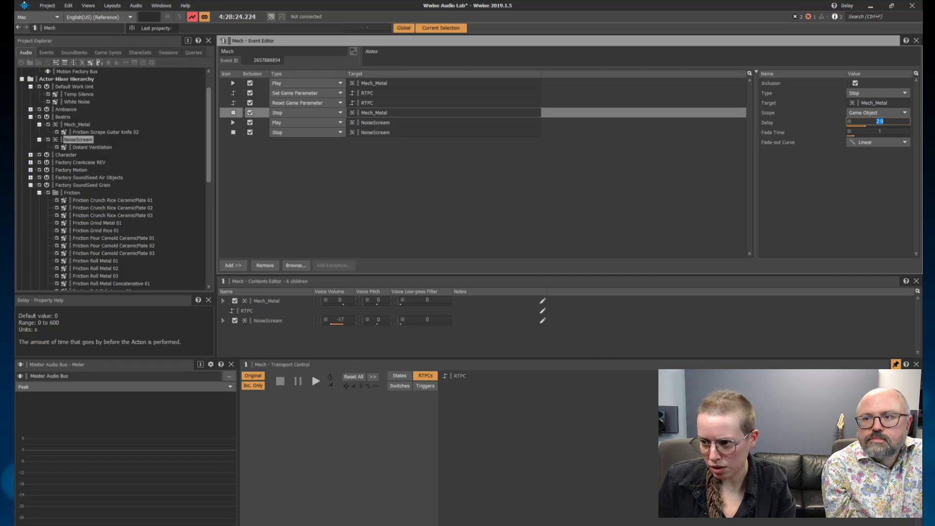
pyautogui.hotkey('ctrl', 's')
pyautogui.click(354, 377)
pyautogui.click(315, 381)
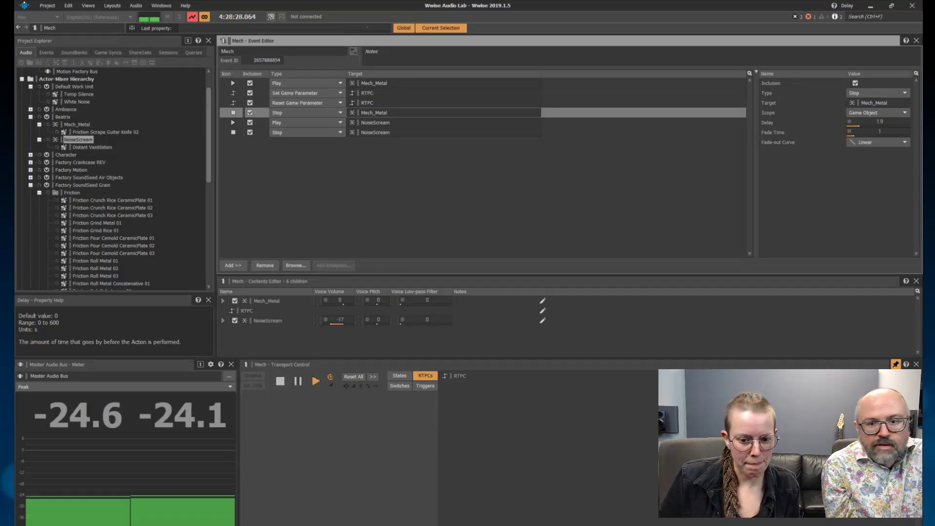
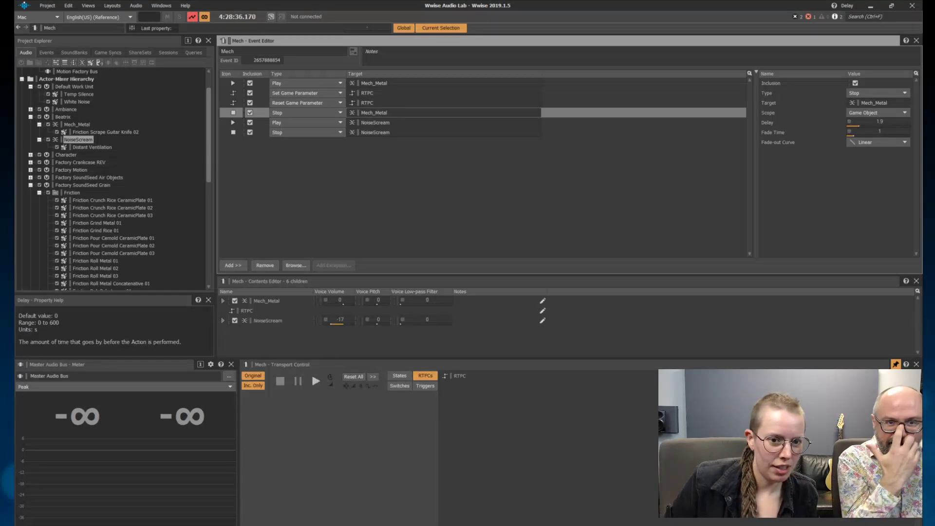
# Unpin the transport from the Mech event and audition Friction Crunch Rice CeramicPlate 02, Friction Grind Metal 01 and Friction Crunch Rice CeramicPlate 01
pyautogui.scroll(-3, 112, 180)
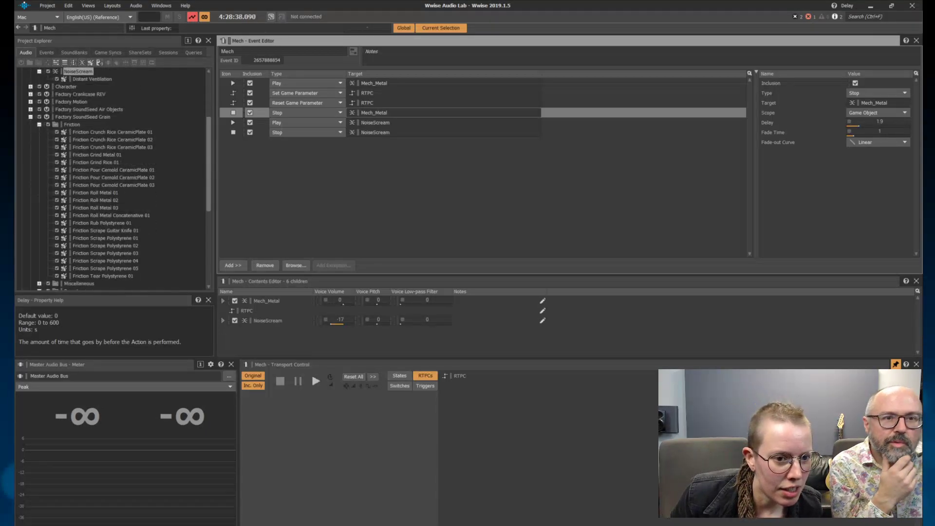
pyautogui.click(112, 140)
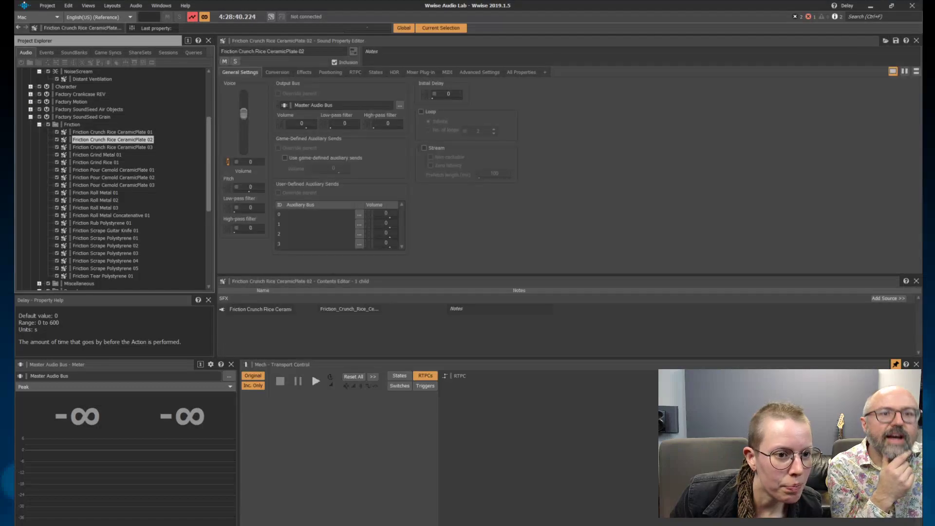
pyautogui.press('space')
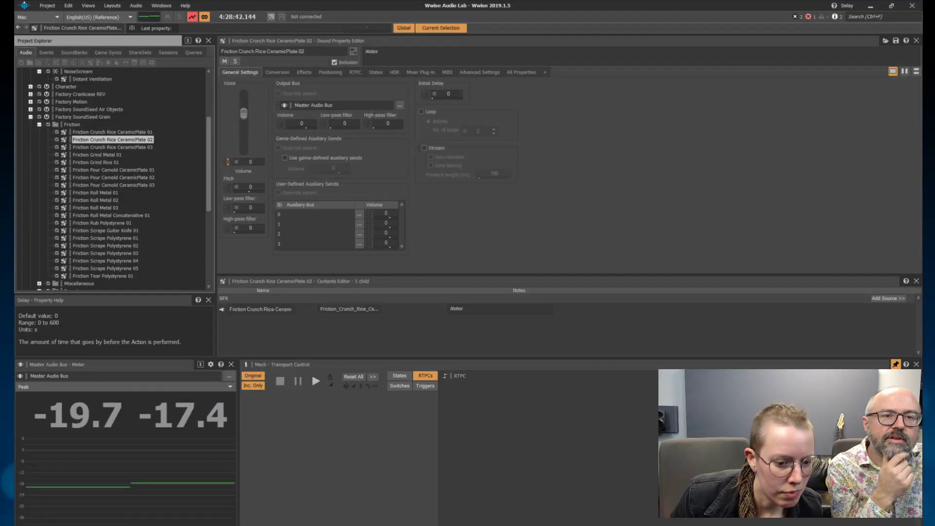
pyautogui.click(896, 364)
pyautogui.click(97, 155)
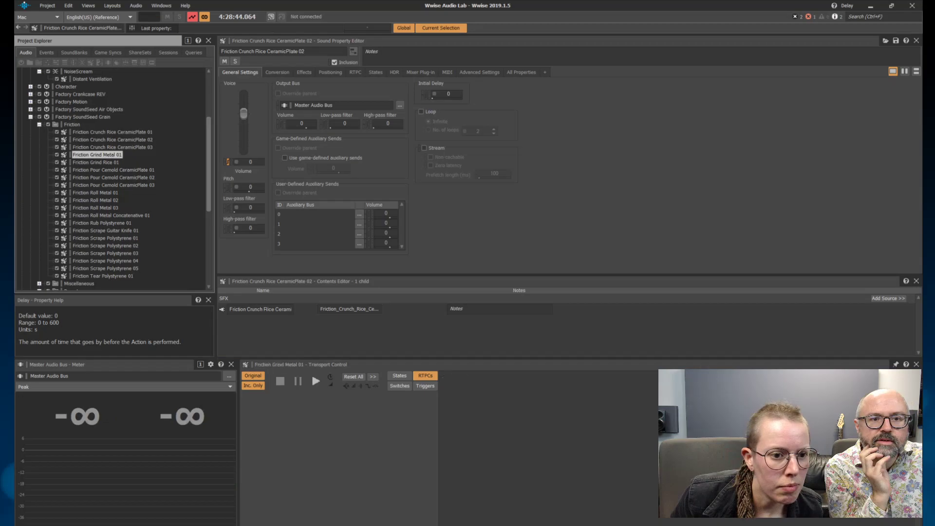
pyautogui.press('space')
pyautogui.click(113, 132)
pyautogui.press('space')
# Expand the SoundSeed Air weapon presets and audition Fly-By Dagger, Ogre's Club Swing and Wooden Staff
pyautogui.click(30, 110)
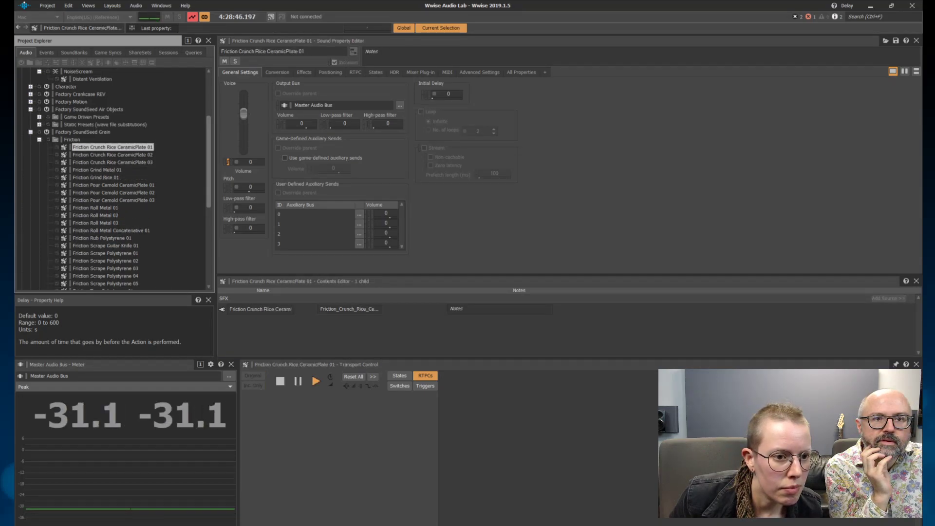
pyautogui.click(30, 102)
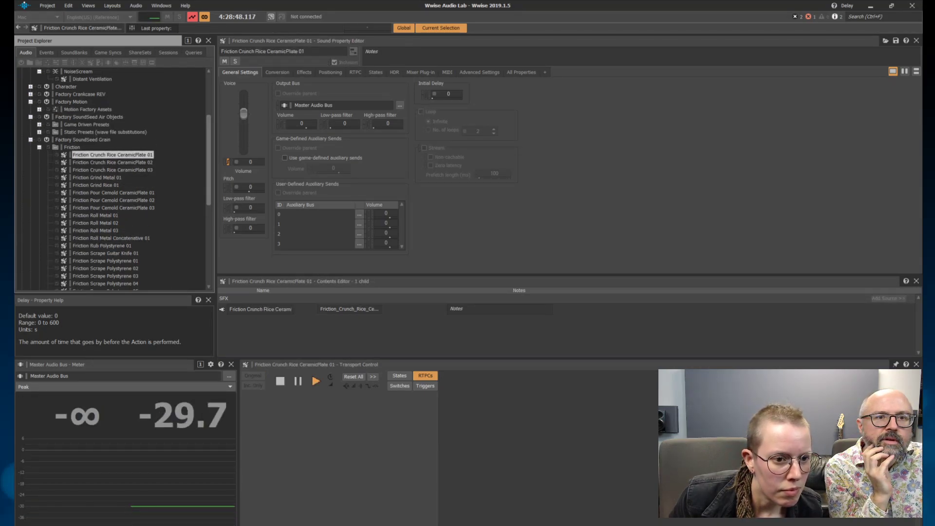
pyautogui.click(40, 124)
pyautogui.click(48, 140)
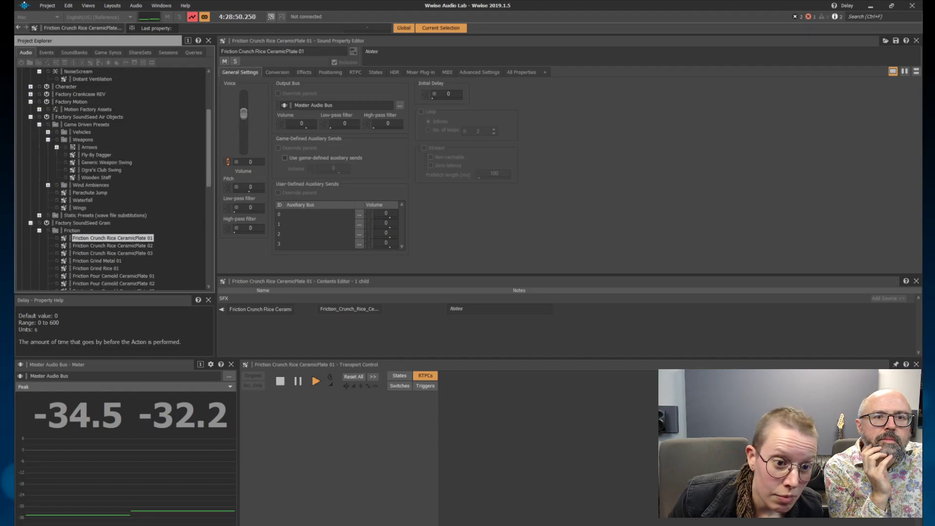
pyautogui.click(96, 155)
pyautogui.press('space')
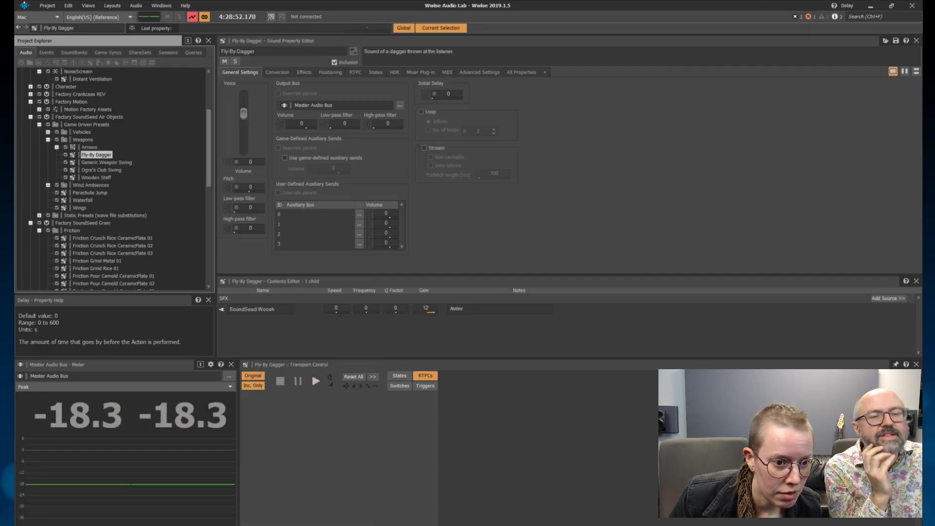
pyautogui.click(101, 170)
pyautogui.press('space')
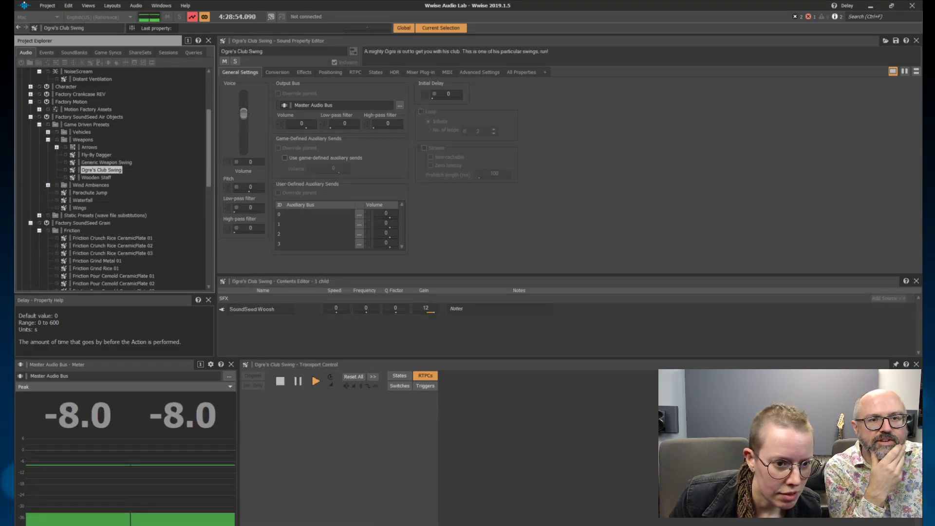
pyautogui.click(97, 178)
pyautogui.press('space')
pyautogui.press('Up')
pyautogui.press('space')
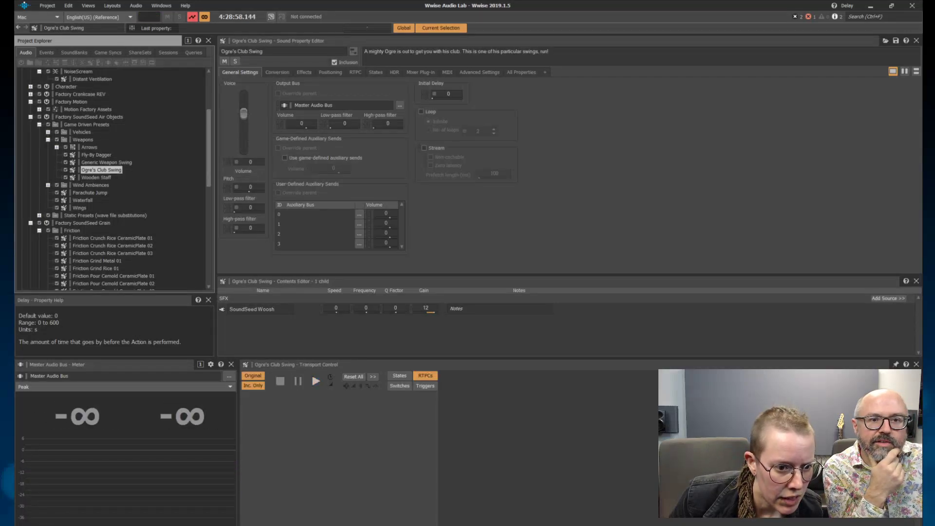
# Audition the Waterfall and Wings game-driven presets
pyautogui.press('Down')
pyautogui.press('Down')
pyautogui.press('Down')
pyautogui.press('Down')
pyautogui.press('space')
pyautogui.press('Down')
pyautogui.press('space')
pyautogui.press('space')
# Expand the Stinger Reverb folder and audition Stinger Reverb 02 and Stinger Reverb 09
pyautogui.scroll(-6, 113, 180)
pyautogui.scroll(-4, 114, 180)
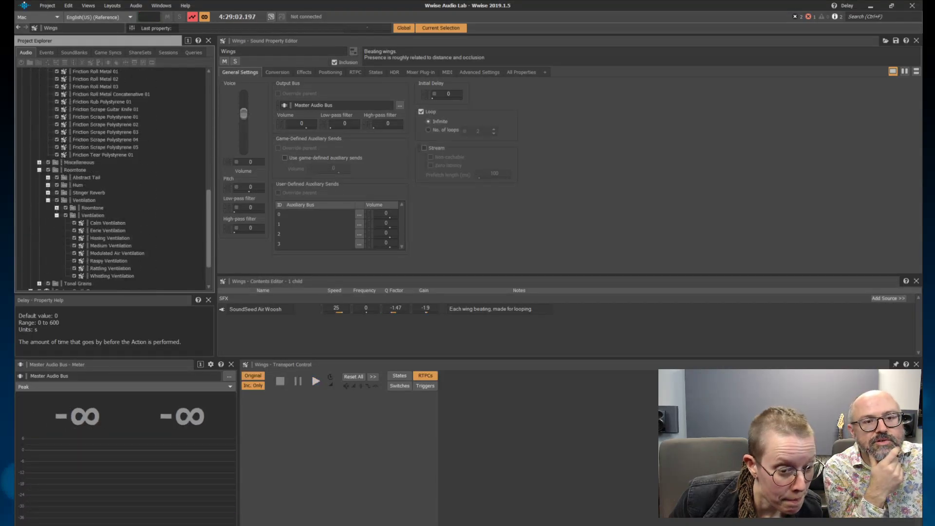
pyautogui.click(48, 193)
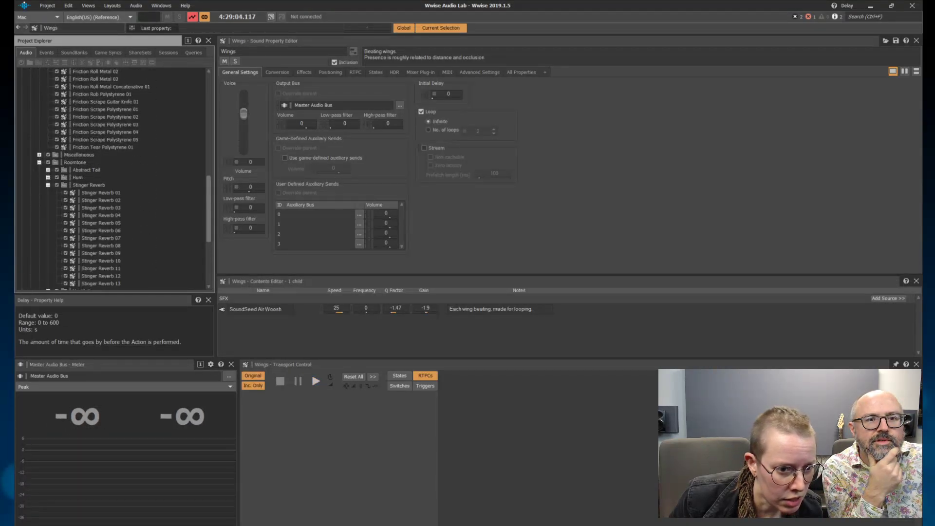
pyautogui.click(101, 200)
pyautogui.press('space')
pyautogui.press('space')
pyautogui.scroll(-2, 101, 205)
pyautogui.click(101, 207)
pyautogui.press('space')
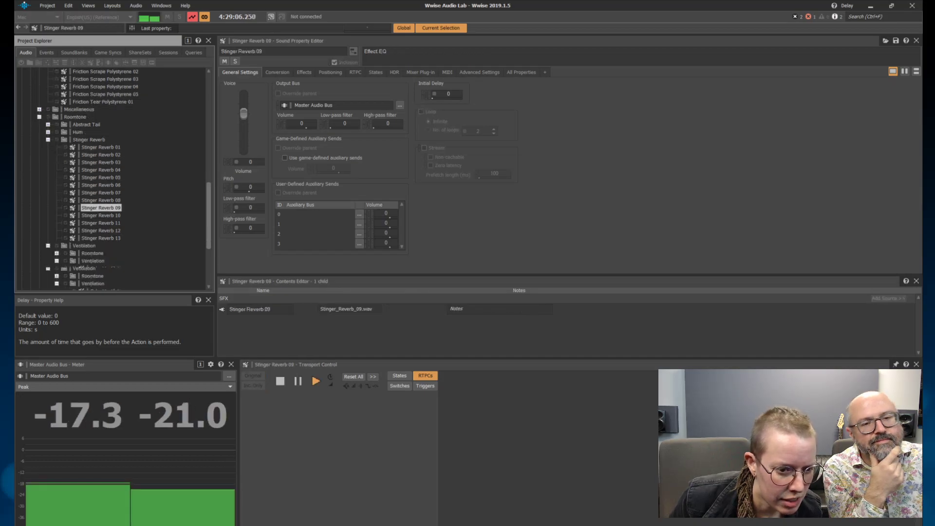
pyautogui.scroll(-3, 101, 207)
pyautogui.press('space')
pyautogui.scroll(-1, 100, 207)
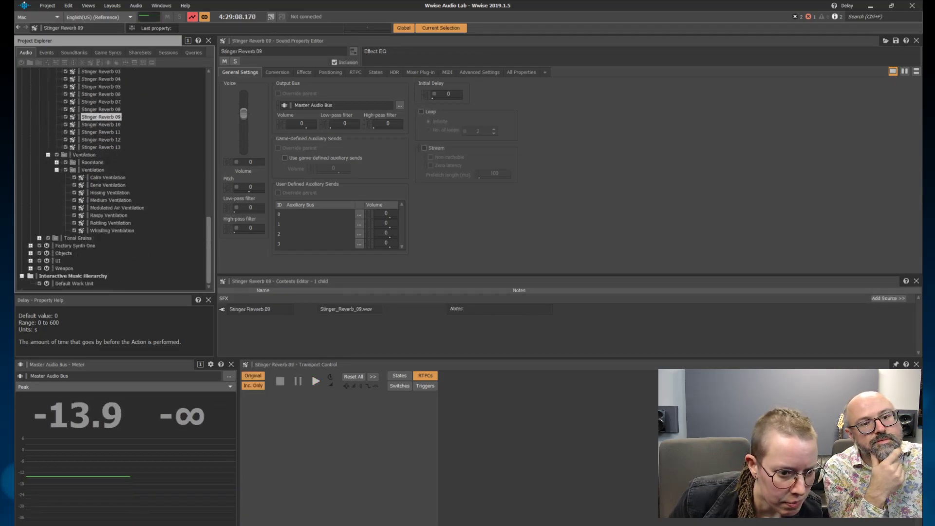
# Expand the Objects door containers down to Door Movement Wood and audition Door Wood Close
pyautogui.click(31, 253)
pyautogui.click(39, 261)
pyautogui.scroll(-1, 43, 258)
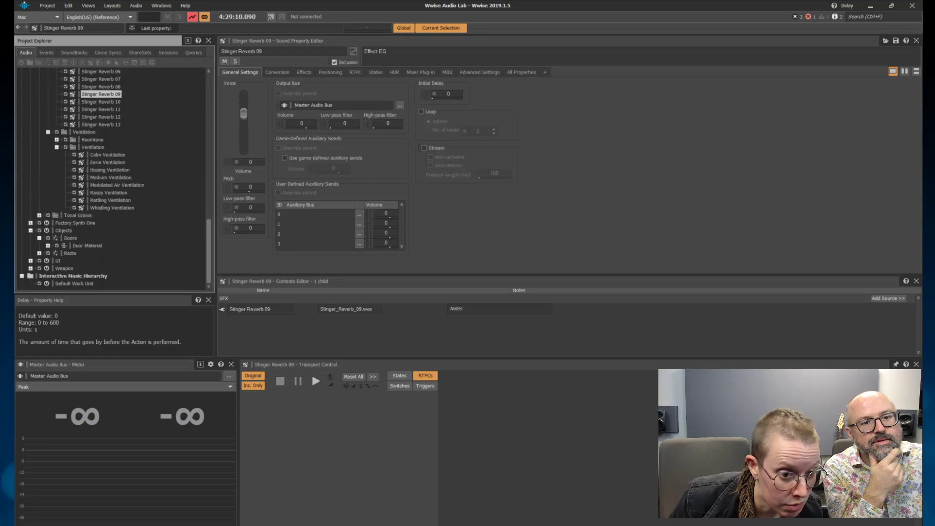
pyautogui.click(47, 246)
pyautogui.click(56, 261)
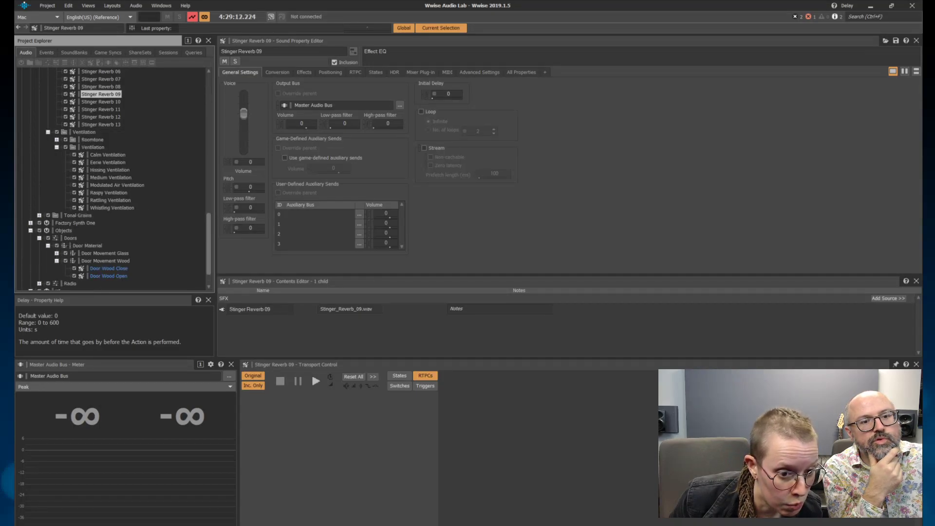
pyautogui.click(108, 268)
pyautogui.press('space')
pyautogui.press('space')
# Expand Door Movement Glass and audition Door_Glass_Open and Door_Glass_Close
pyautogui.click(57, 253)
pyautogui.click(110, 268)
pyautogui.press('space')
pyautogui.press('space')
pyautogui.click(109, 261)
pyautogui.press('space')
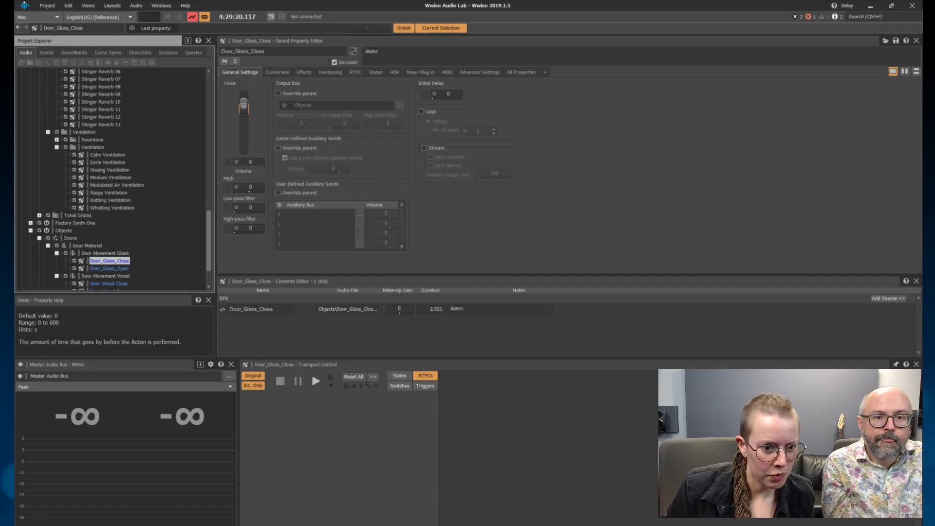
# Paste a copy of Door_Glass_Close into the Beatrix work unit
pyautogui.scroll(20, 112, 180)
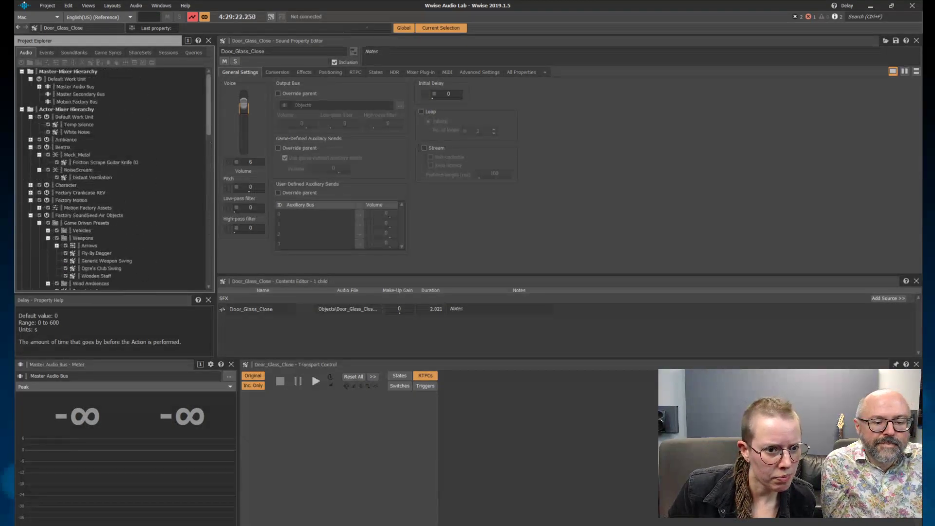
pyautogui.click(62, 147)
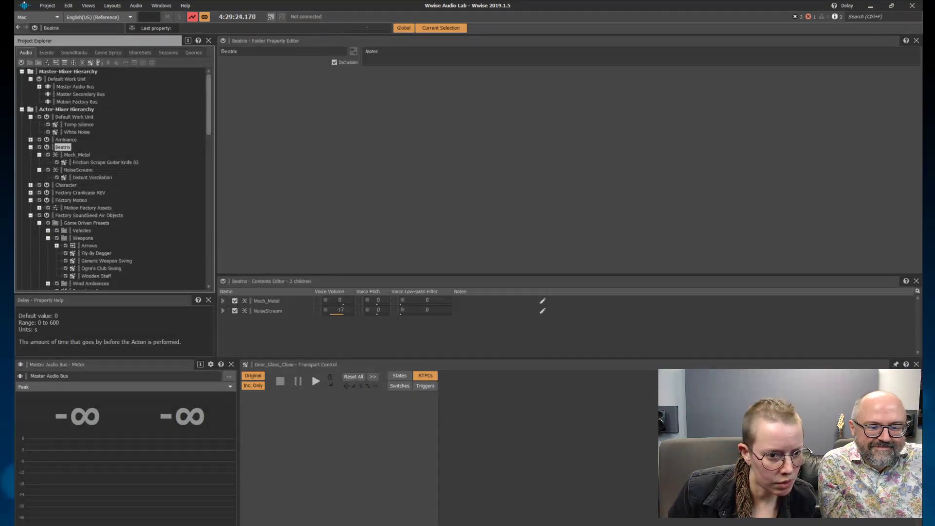
pyautogui.hotkey('ctrl', 'v')
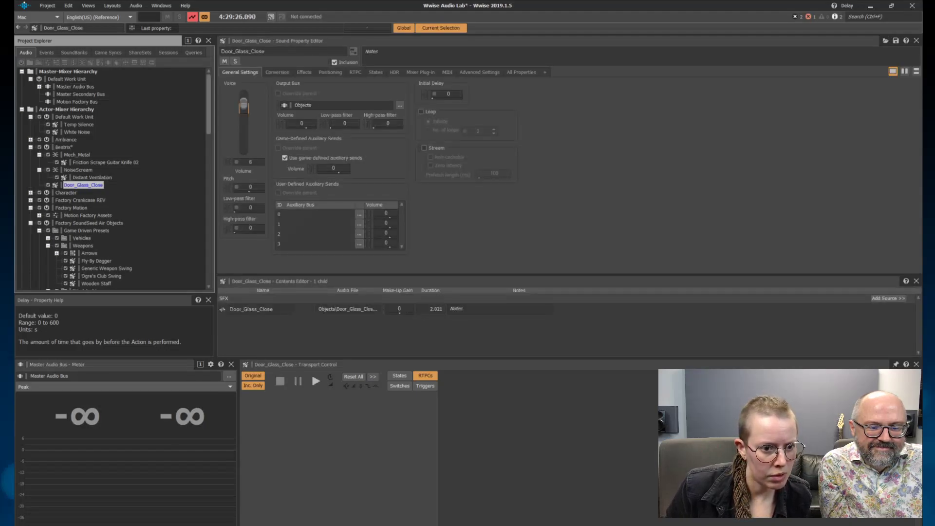
# Wrap the pasted Door_Glass_Close in a new parent Blend Container named Bang and audition it
pyautogui.keyDown('shift'); pyautogui.click(82, 62); pyautogui.keyUp('shift')
pyautogui.write('Bang')
pyautogui.press('Return')
pyautogui.press('space')
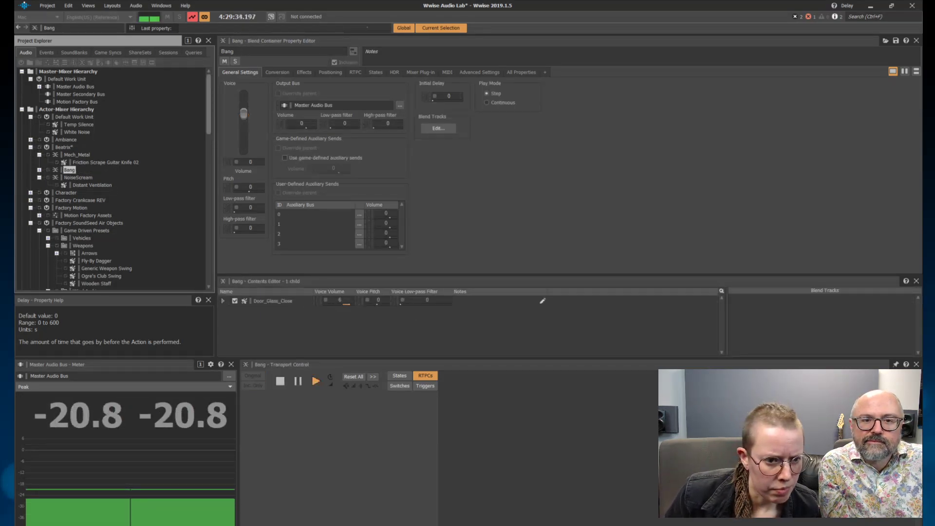
# Trim the start of Bang's Door_Glass_Close source to about 1.06 s, just before the slam, audition it and close the source editor
pyautogui.press('Right')
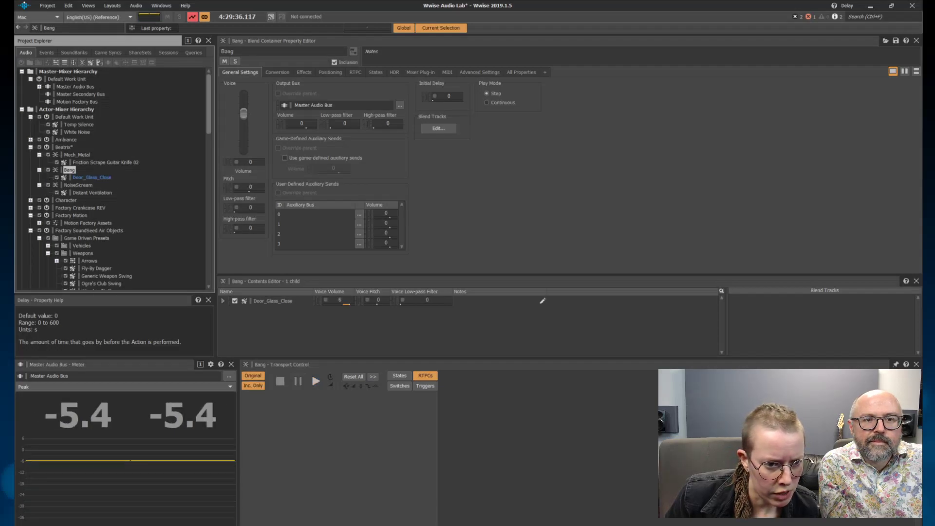
pyautogui.press('Down')
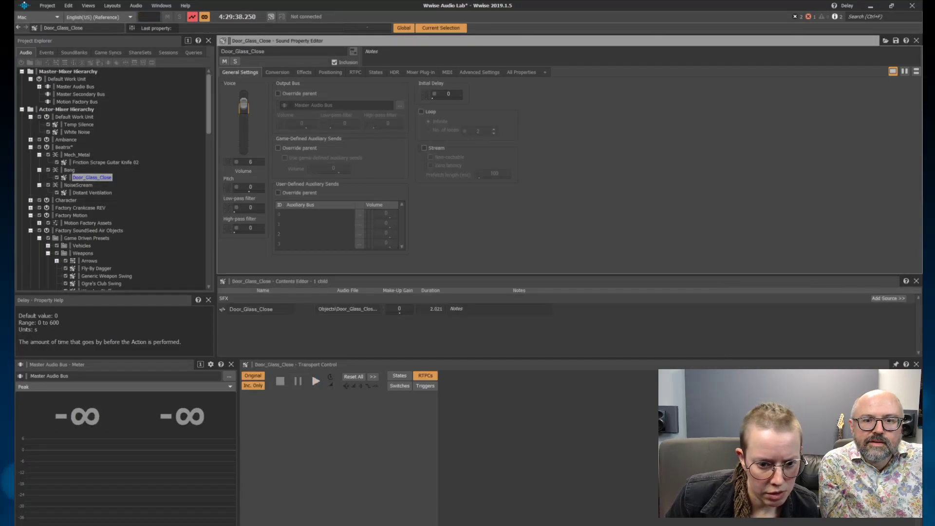
pyautogui.doubleClick(222, 309)
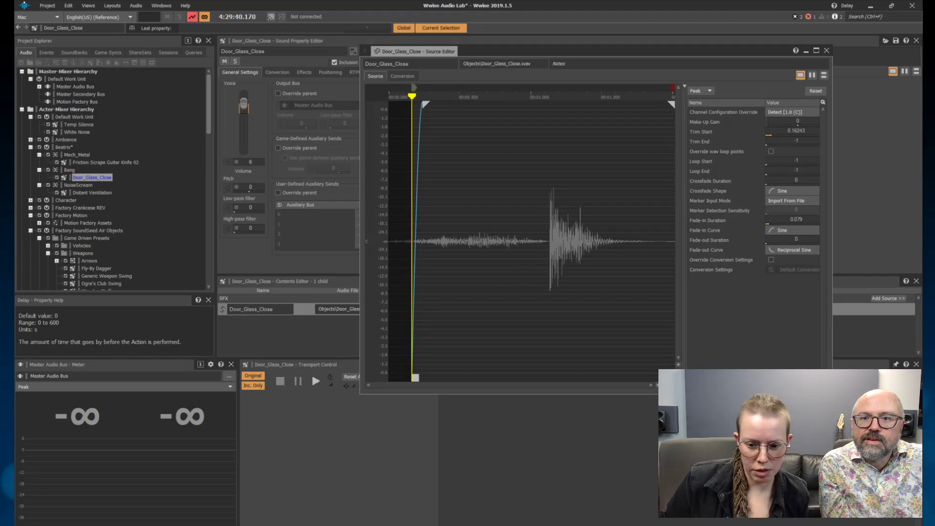
pyautogui.moveTo(415, 377); pyautogui.dragTo(543, 377)
pyautogui.press('space')
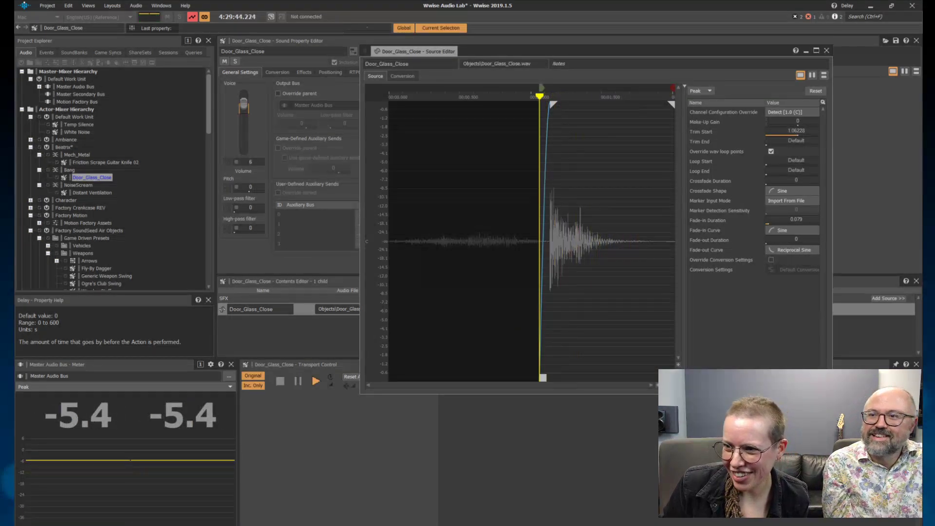
pyautogui.click(817, 50)
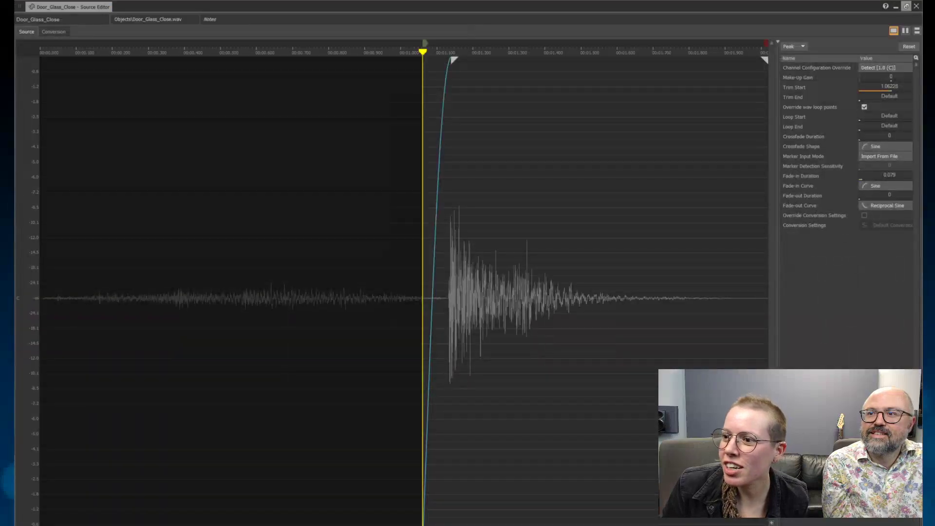
pyautogui.click(917, 5)
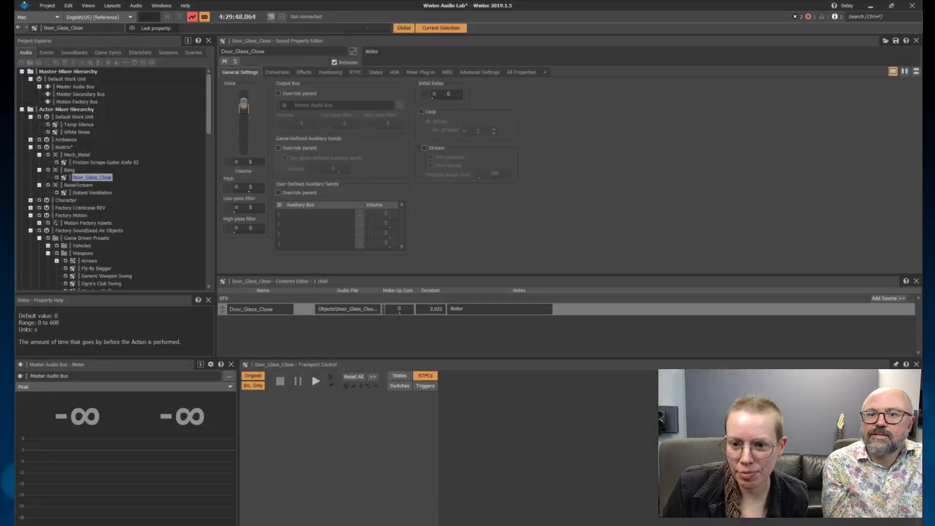
# Try Door_Glass_Close at a pitch of -2000 cents, set it to -2400 cents, and audition each setting
pyautogui.doubleClick(251, 187)
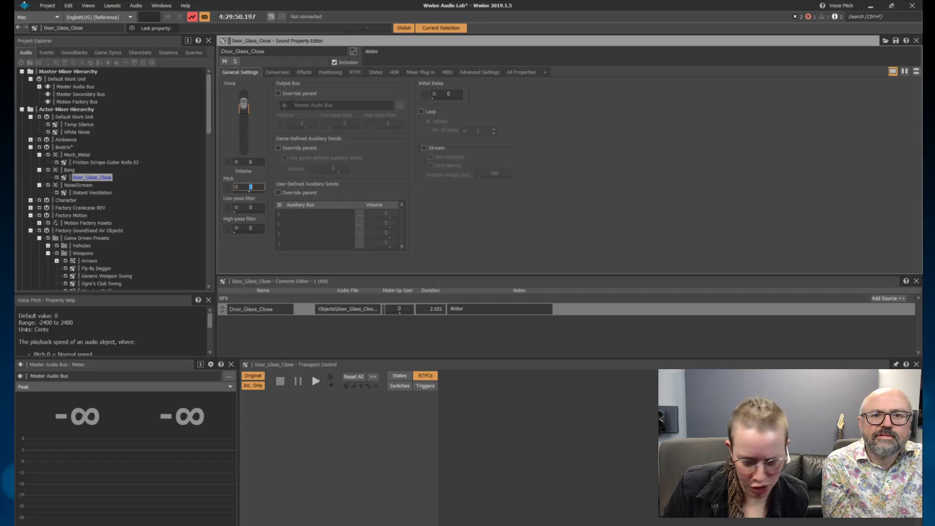
pyautogui.press('Return')
pyautogui.press('space')
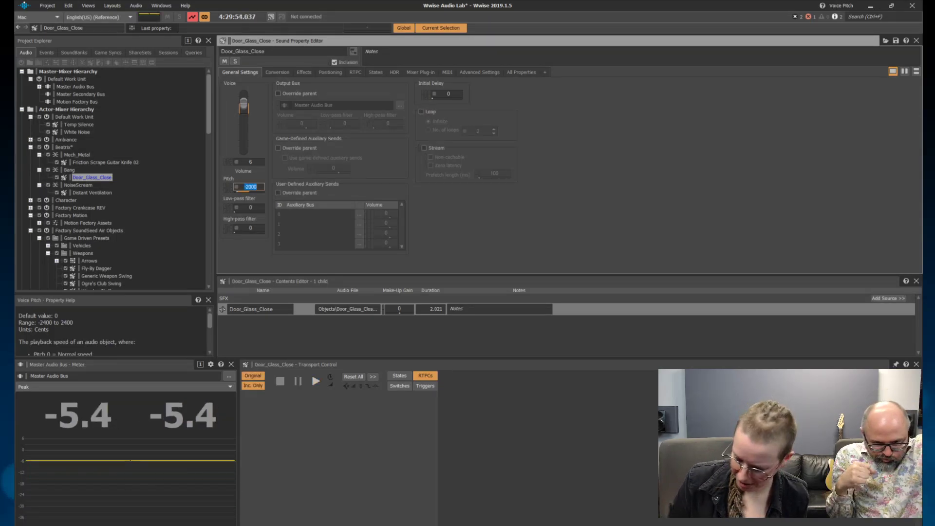
pyautogui.write('-2400')
pyautogui.press('Return')
pyautogui.press('space')
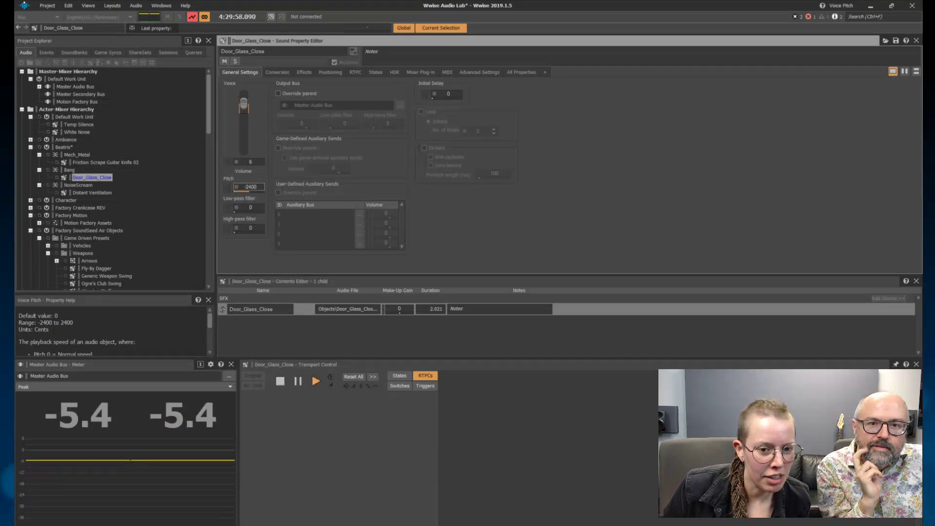
# Try a low-pass filter of 48 on Door_Glass_Close, set it to 42, and audition the sound
pyautogui.press('space')
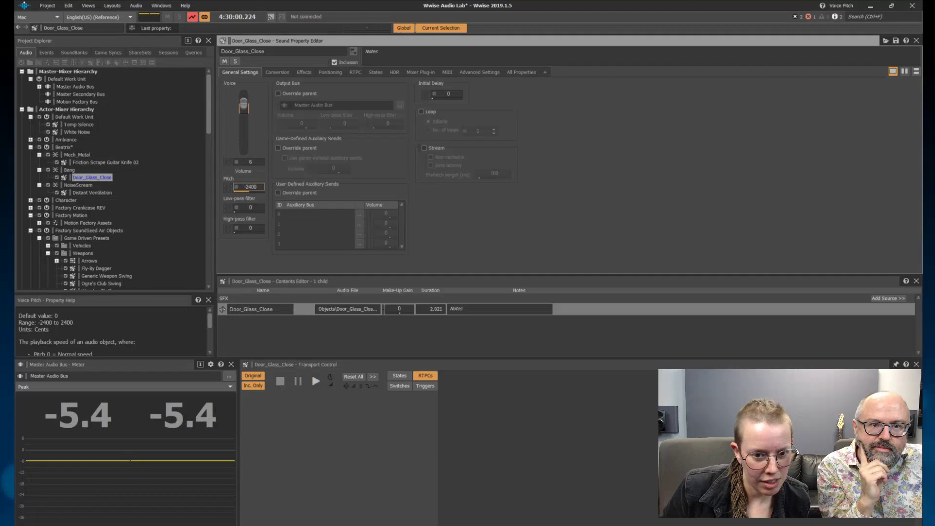
pyautogui.moveTo(249, 208)
pyautogui.mouseDown()
pyautogui.moveTo(229, 218)
pyautogui.moveTo(242, 218)
pyautogui.mouseUp()
pyautogui.press('space')
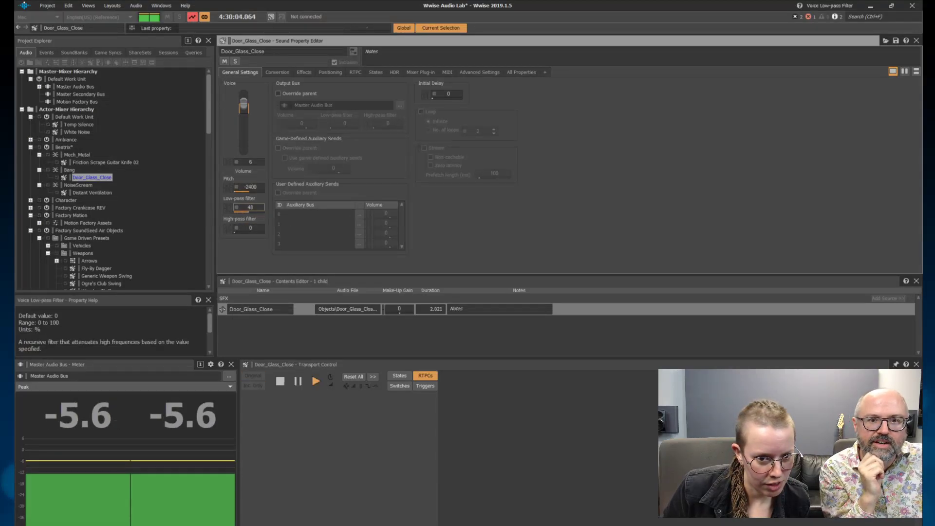
pyautogui.press('space')
pyautogui.click(250, 208)
pyautogui.press('space')
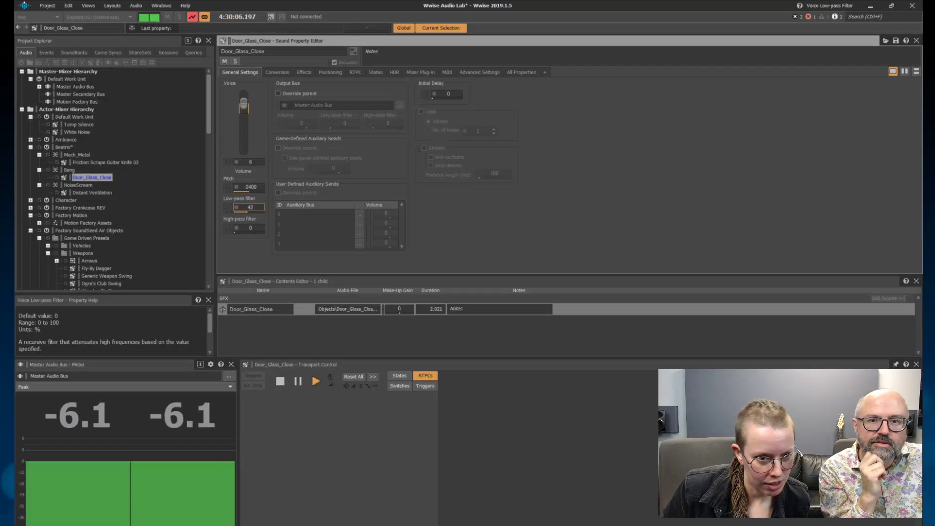
pyautogui.press('space')
# Set the pitch of the Bang container to -730 cents and audition it
pyautogui.click(69, 170)
pyautogui.click(250, 207)
pyautogui.moveTo(236, 187); pyautogui.dragTo(230, 199)
pyautogui.press('space')
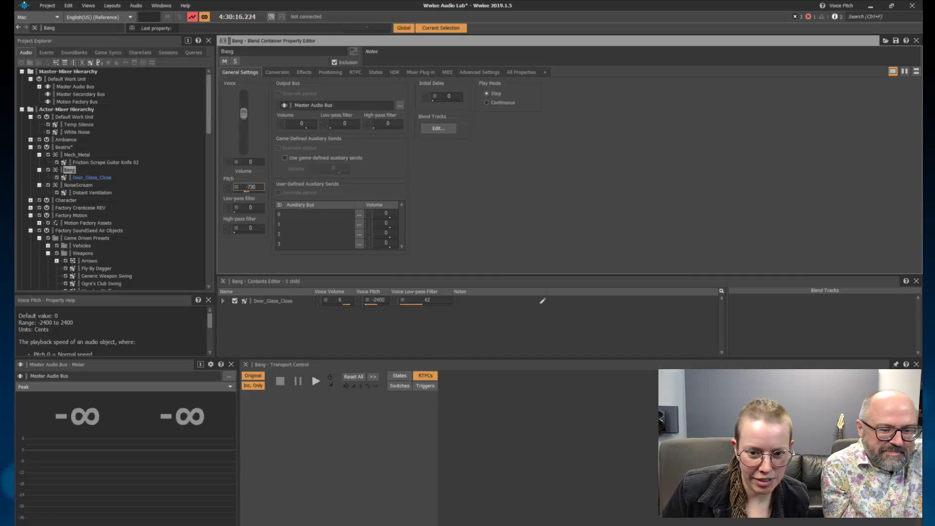
pyautogui.press('space')
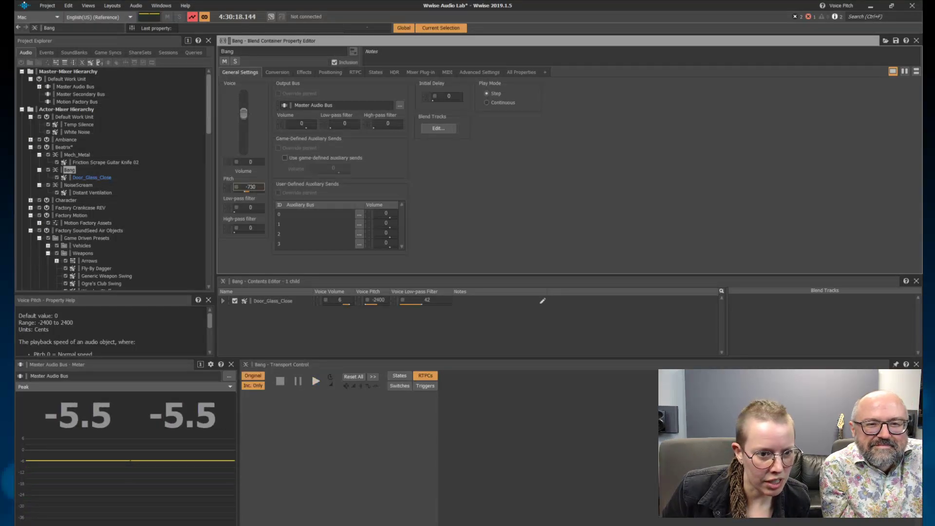
# Move the trim start of Door_Glass_Close's source to about 1.13 s, close the source editor and audition the sound
pyautogui.click(91, 178)
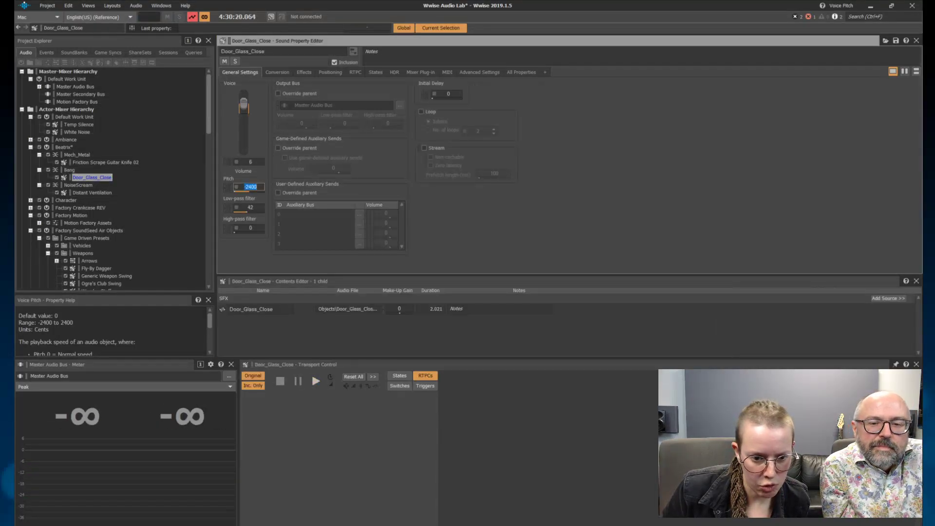
pyautogui.doubleClick(251, 309)
pyautogui.moveTo(454, 60)
pyautogui.mouseDown()
pyautogui.moveTo(424, 60)
pyautogui.moveTo(447, 51)
pyautogui.mouseUp()
pyautogui.click(907, 5)
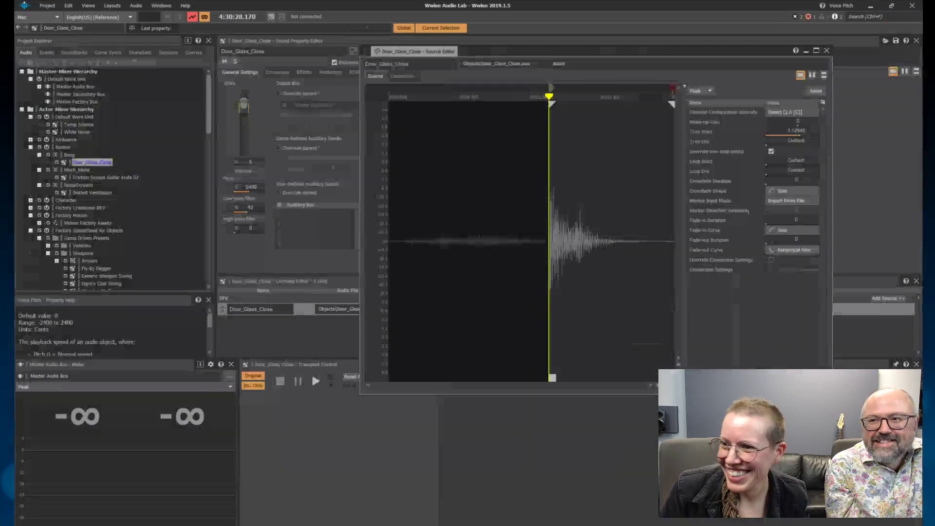
pyautogui.click(826, 50)
pyautogui.press('space')
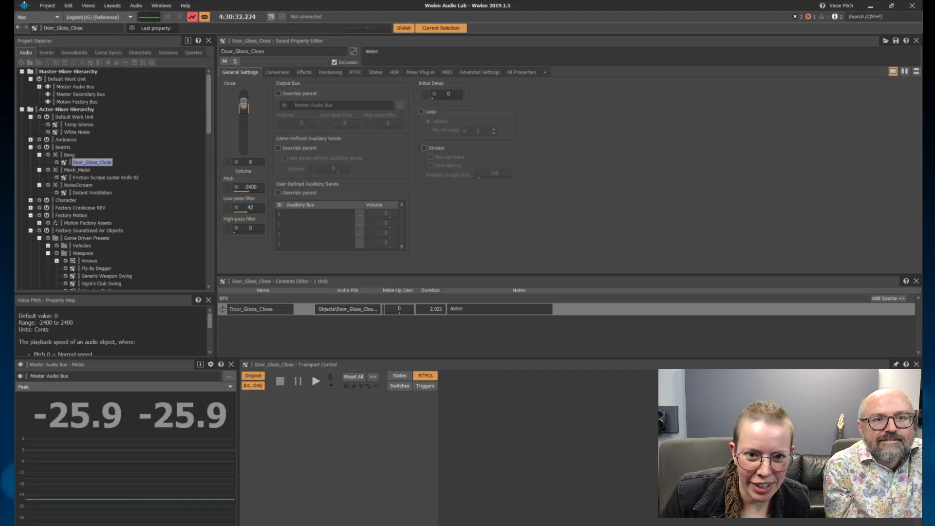
# Override the parent effects on Door_Glass_Close, add a default custom Wwise Guitar Distortion in slot 0 and open its effect editor
pyautogui.click(304, 72)
pyautogui.click(226, 86)
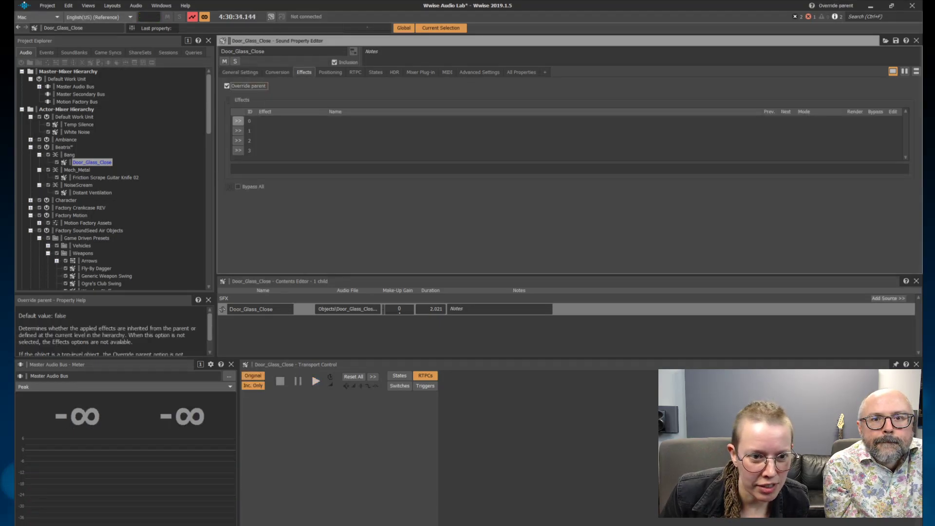
pyautogui.click(238, 121)
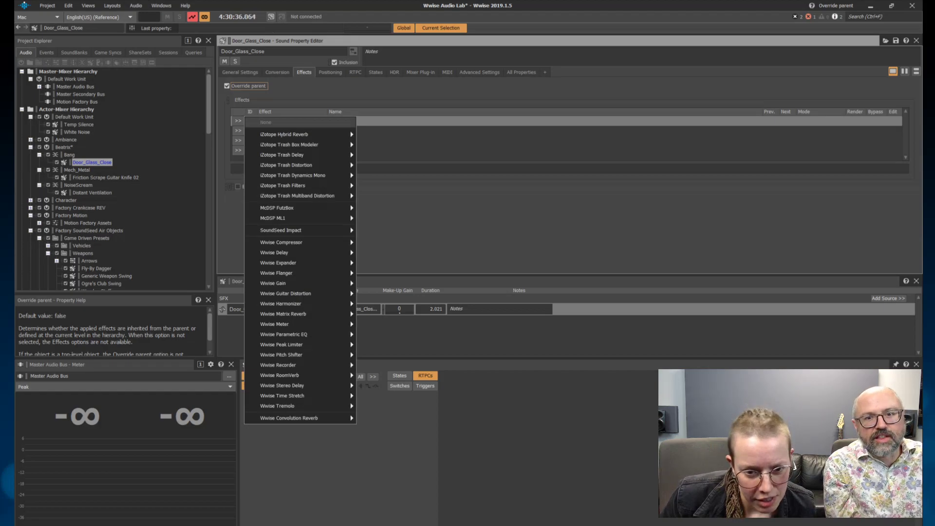
pyautogui.moveTo(292, 293)
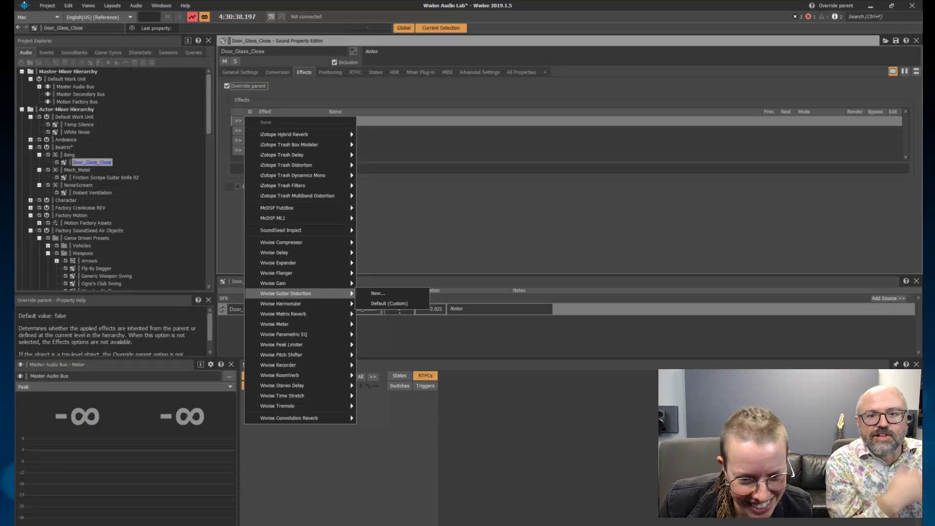
pyautogui.click(390, 304)
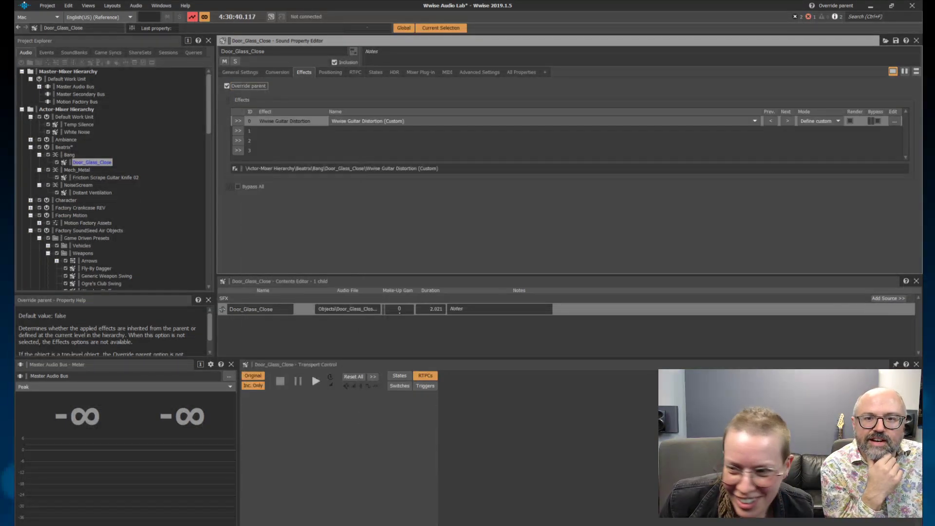
pyautogui.click(895, 121)
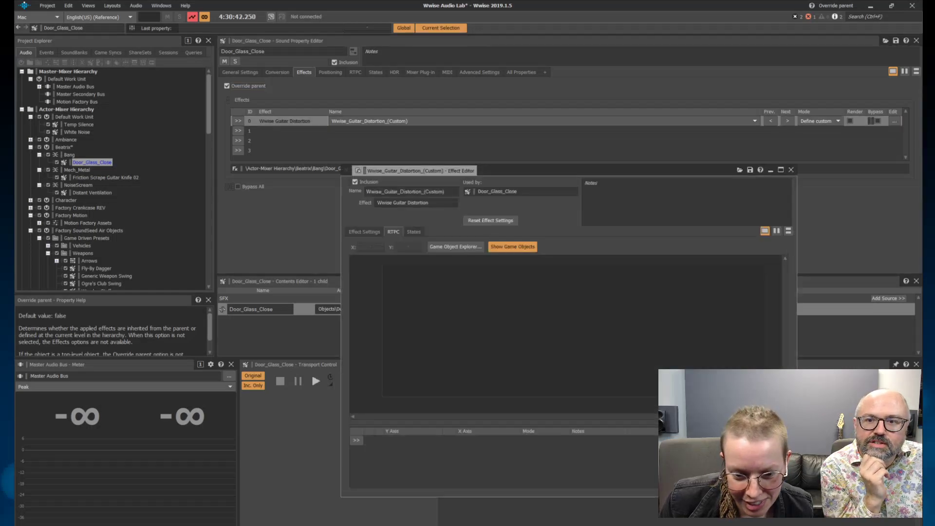
pyautogui.click(356, 440)
pyautogui.moveTo(414, 462)
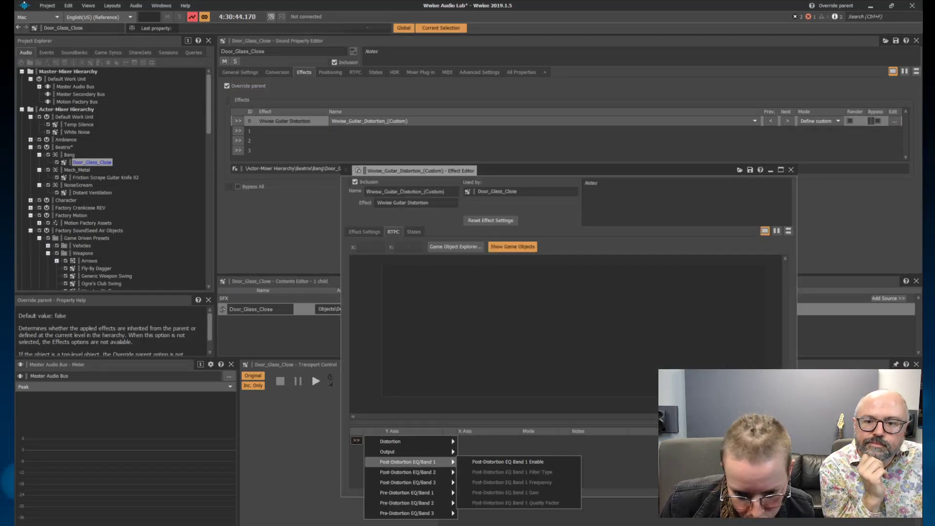
pyautogui.click(492, 452)
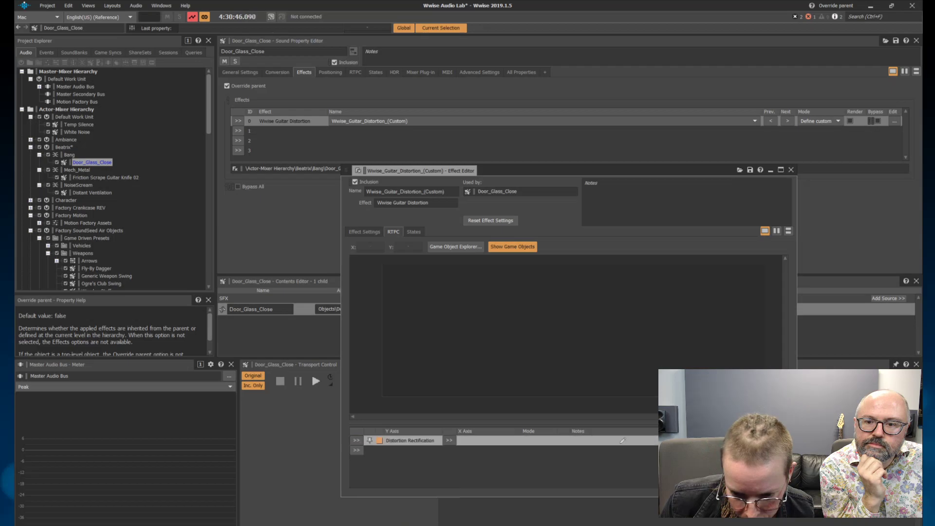
pyautogui.press('space')
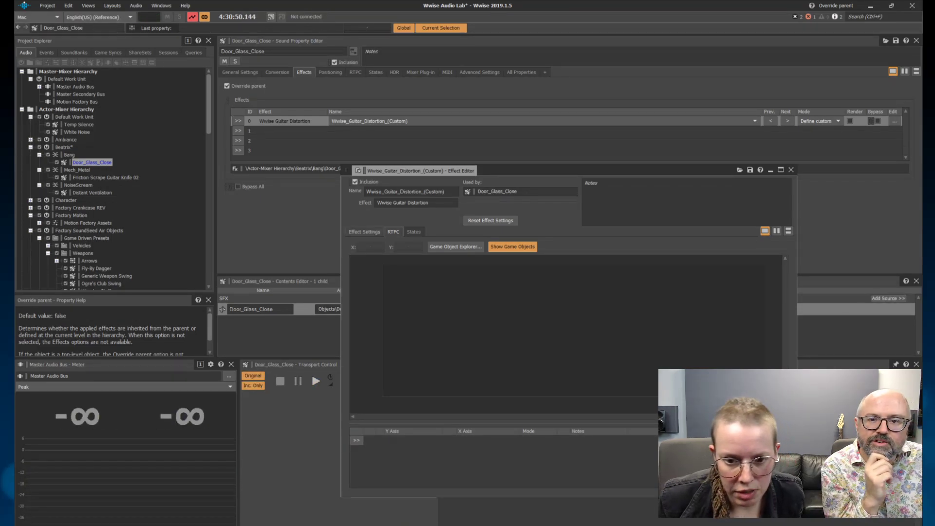
# Set the guitar distortion's type to Overdrive, audition Door_Glass_Close with it and close the effect editor
pyautogui.click(365, 231)
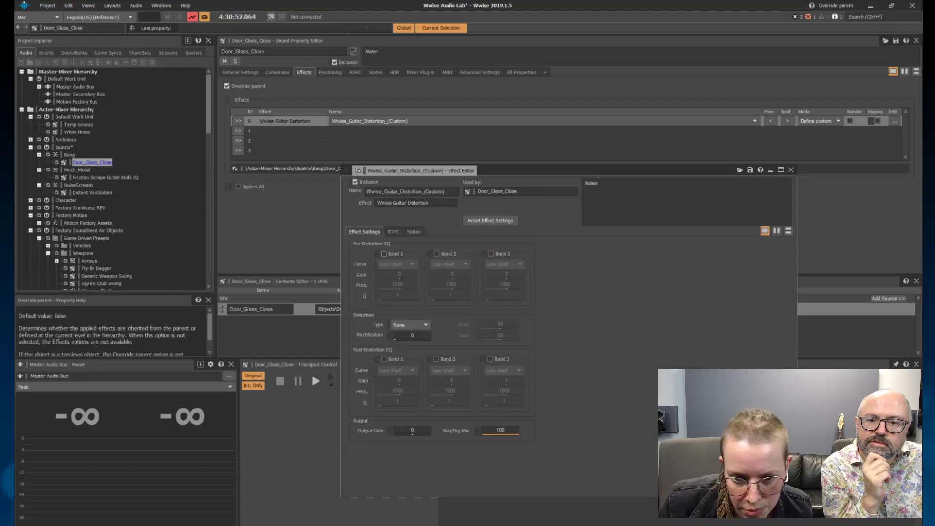
pyautogui.press('space')
pyautogui.click(410, 325)
pyautogui.click(407, 340)
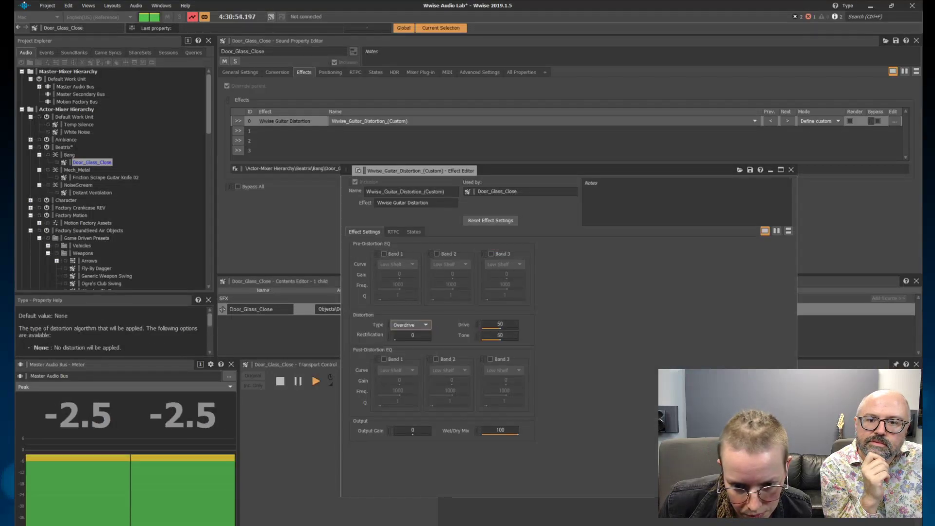
pyautogui.press('space')
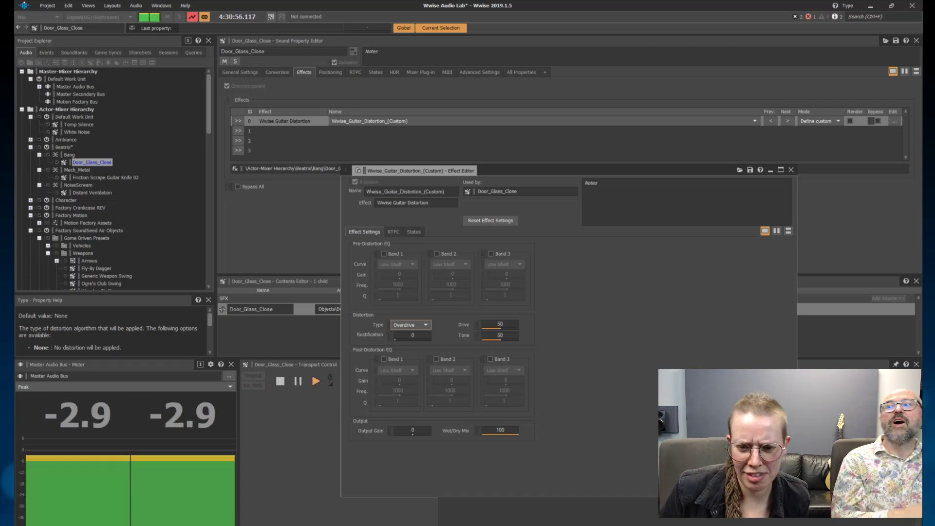
pyautogui.click(791, 170)
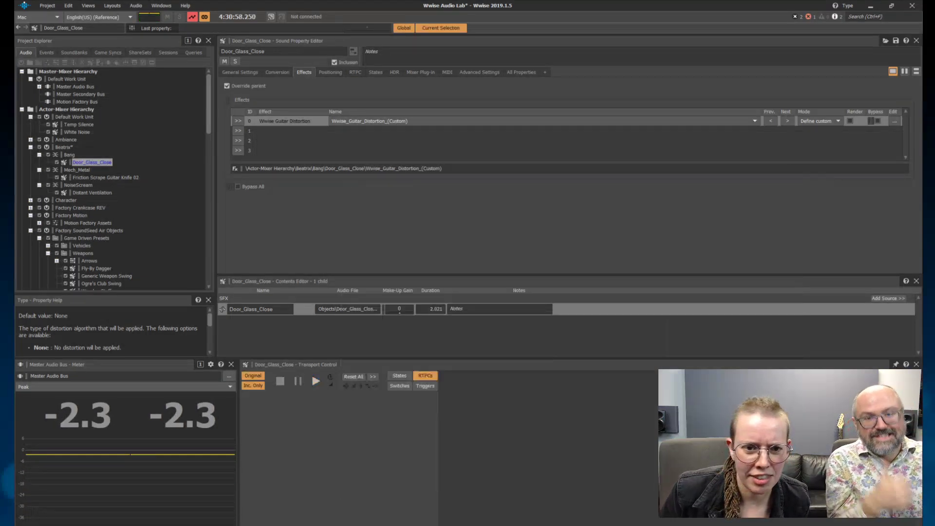
# Add the Wwise Stereo Delay preset Blue_Distant_Echoes in effect slot 1 of Door_Glass_Close and audition it
pyautogui.click(237, 130)
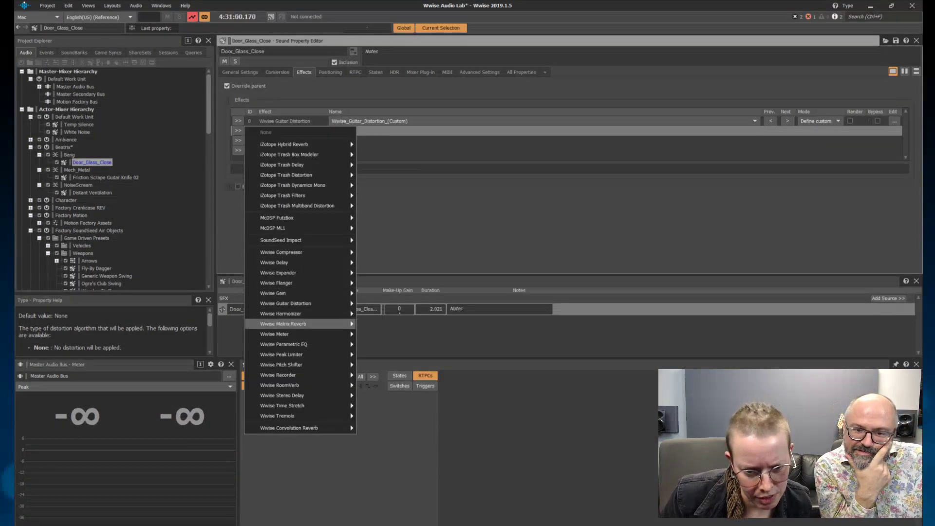
pyautogui.moveTo(283, 396)
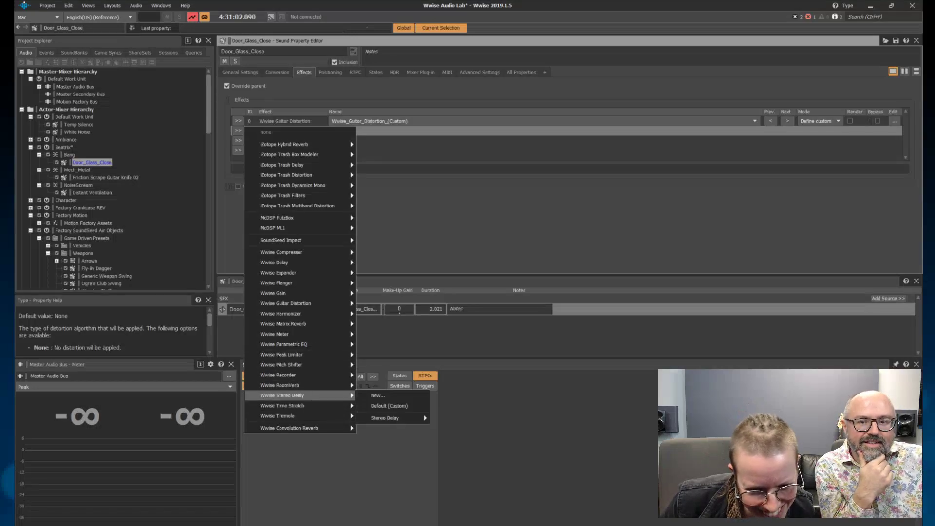
pyautogui.moveTo(390, 418)
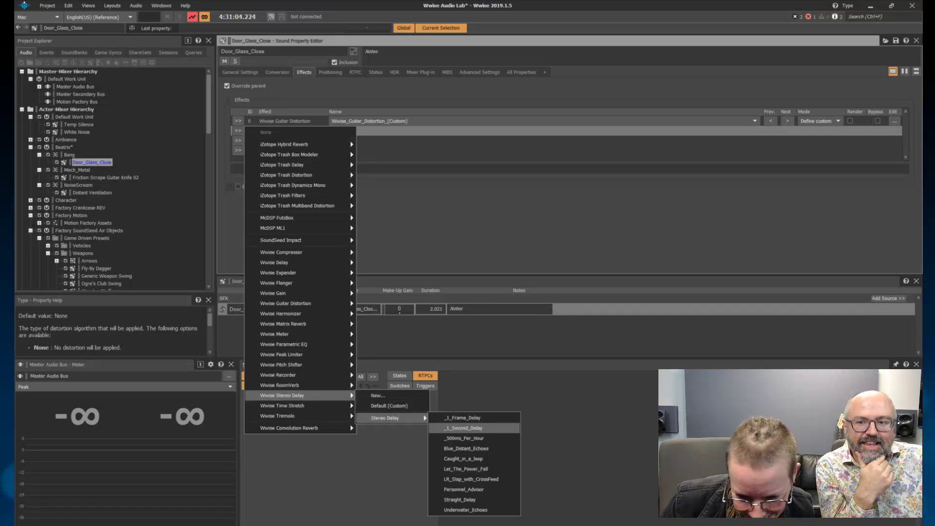
pyautogui.click(458, 449)
pyautogui.press('space')
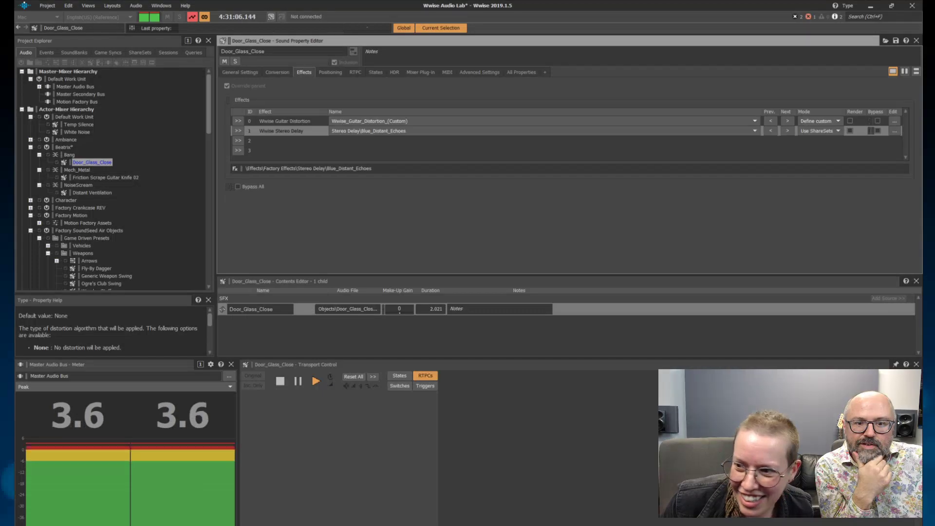
# Set the Blue_Distant_Echoes delay's dry level to 0 dB and its wet level to -17 dB, and audition the sound
pyautogui.click(894, 131)
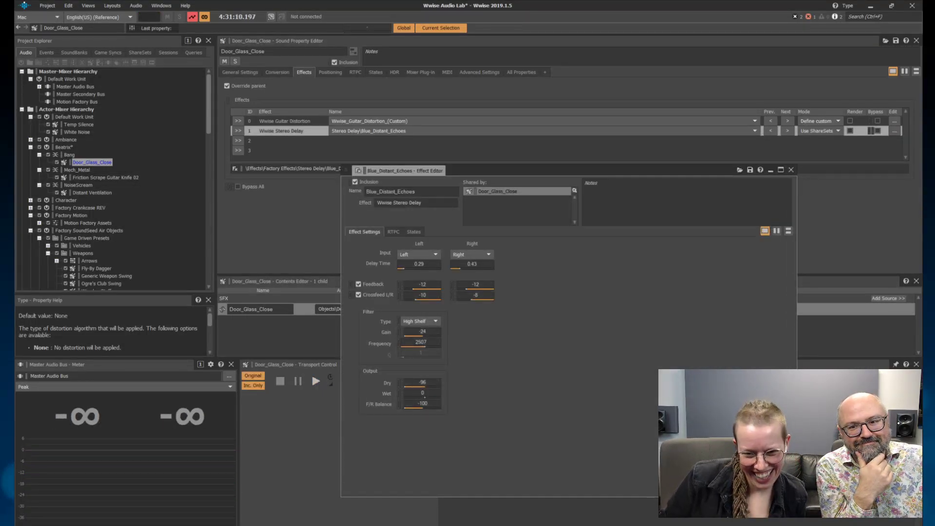
pyautogui.keyDown('ctrl'); pyautogui.click(423, 383); pyautogui.keyUp('ctrl')
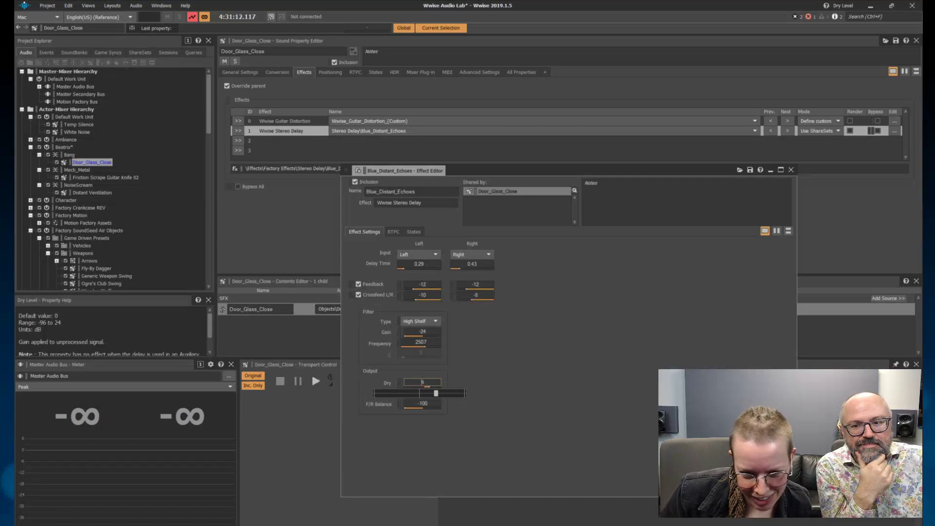
pyautogui.moveTo(422, 383)
pyautogui.mouseDown()
pyautogui.moveTo(436, 384)
pyautogui.moveTo(386, 393)
pyautogui.moveTo(428, 393)
pyautogui.mouseUp()
pyautogui.press('space')
pyautogui.press('Return')
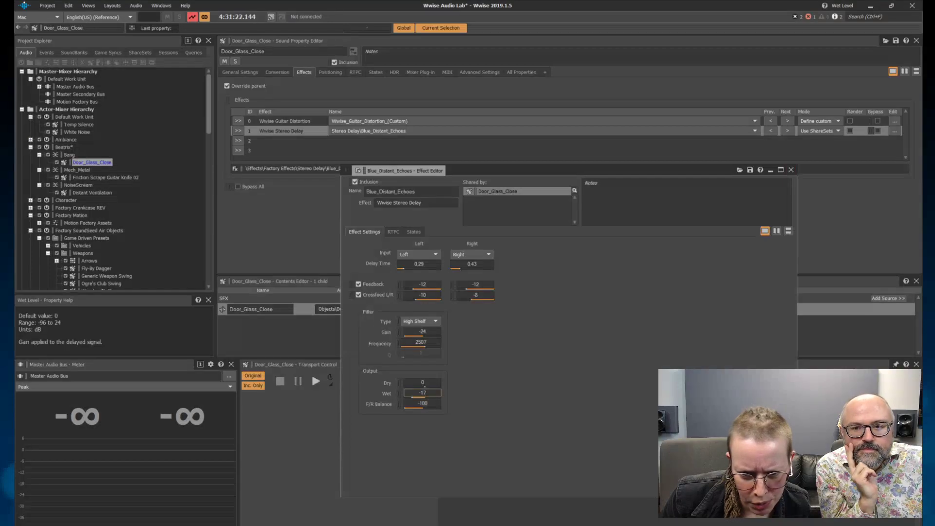
# Shorten the stereo delay times to 0.2 s for the left channel and 0.26 s for the right, and audition them
pyautogui.moveTo(403, 268); pyautogui.dragTo(394, 274)
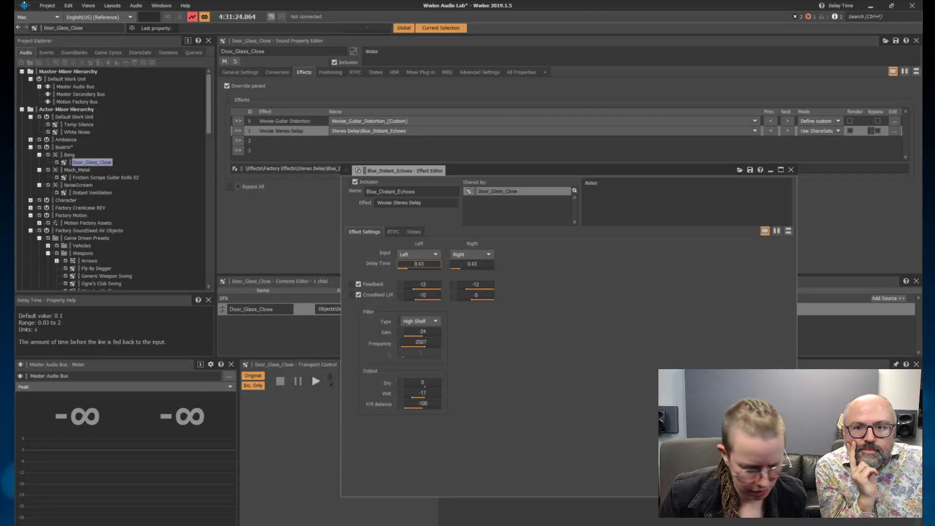
pyautogui.moveTo(453, 268); pyautogui.dragTo(384, 274)
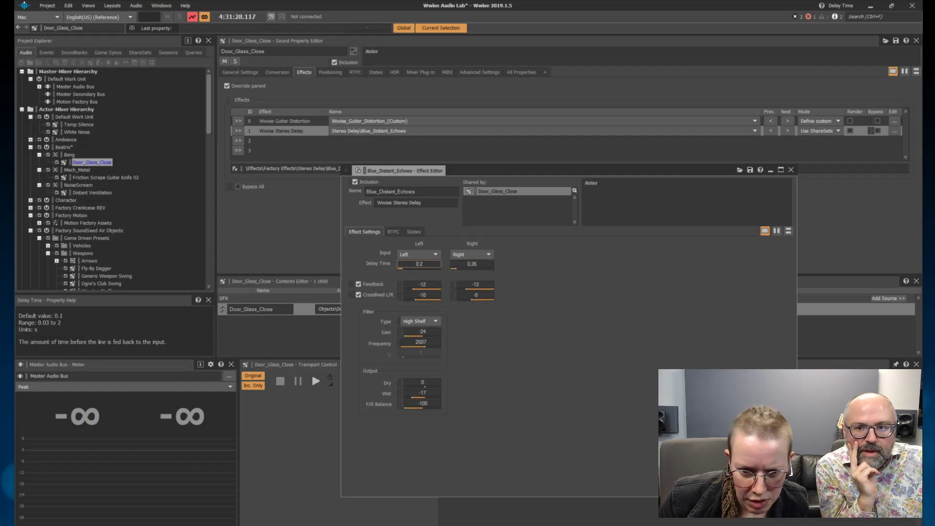
pyautogui.press('space')
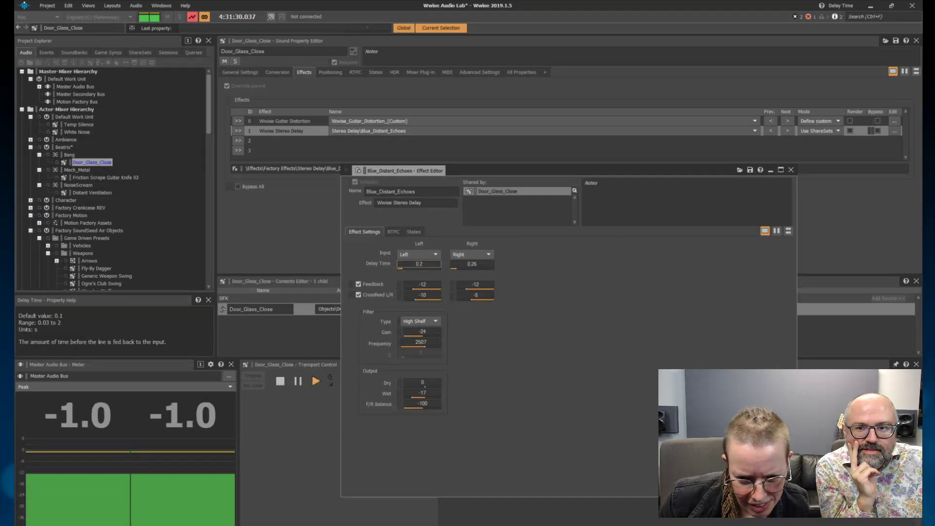
pyautogui.moveTo(413, 289); pyautogui.dragTo(402, 294)
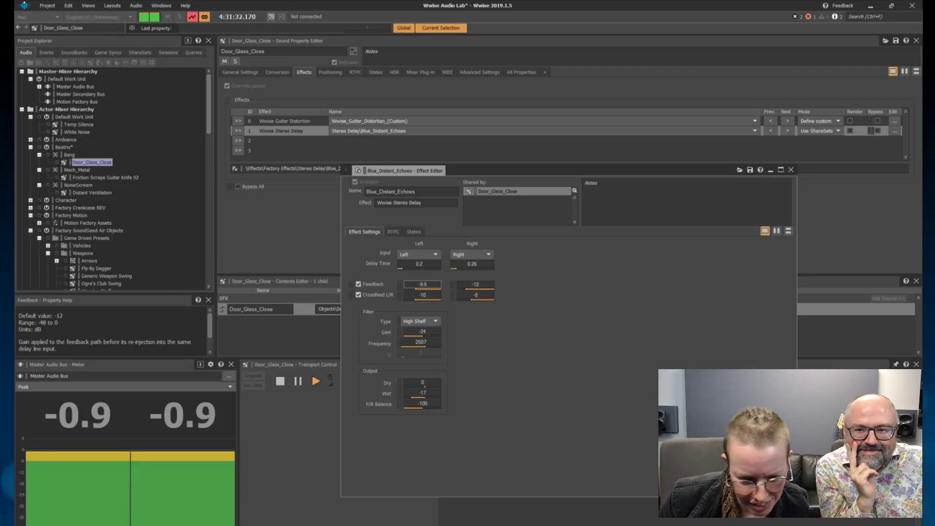
pyautogui.press('space')
pyautogui.hotkey('ctrl', 'z')
# Save the project and close the Blue_Distant_Echoes effect editor
pyautogui.hotkey('ctrl', 's')
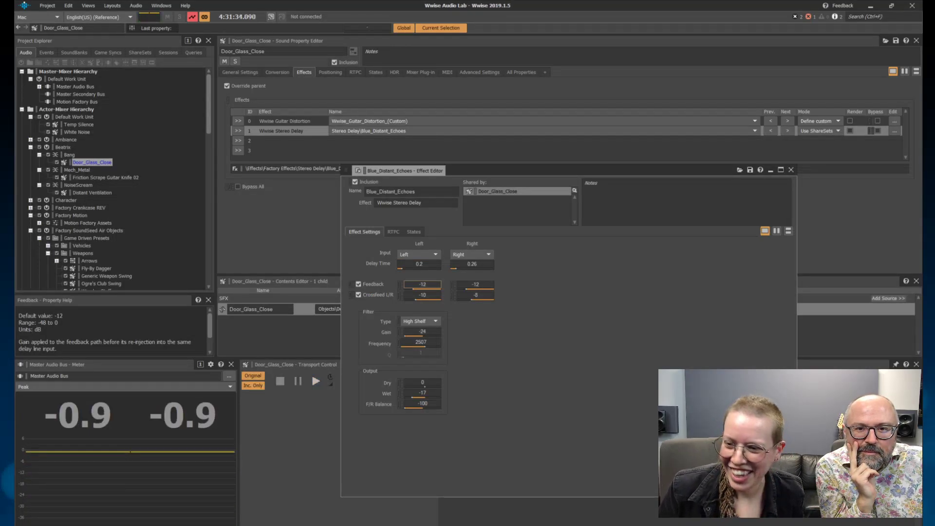
pyautogui.click(791, 170)
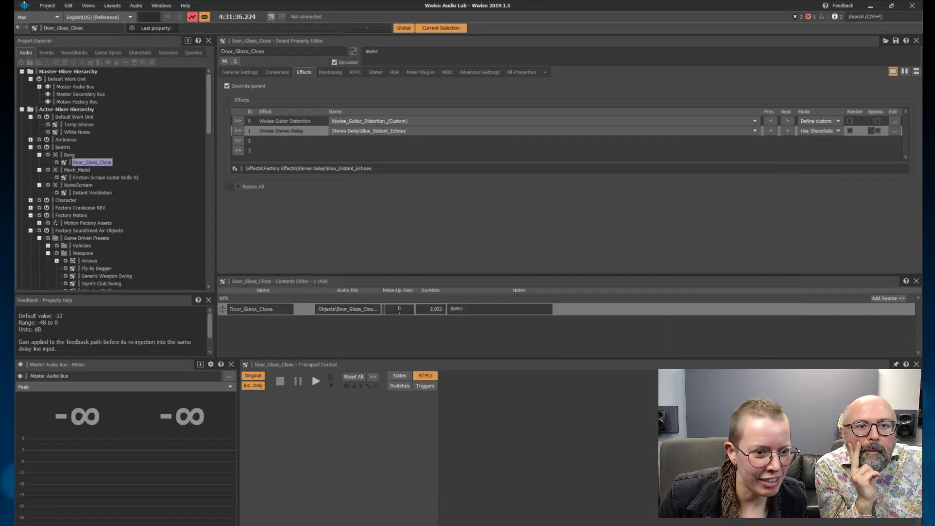
# Add the Bang container to the Mech event as a Play action
pyautogui.click(47, 53)
pyautogui.click(67, 79)
pyautogui.click(62, 87)
pyautogui.click(26, 53)
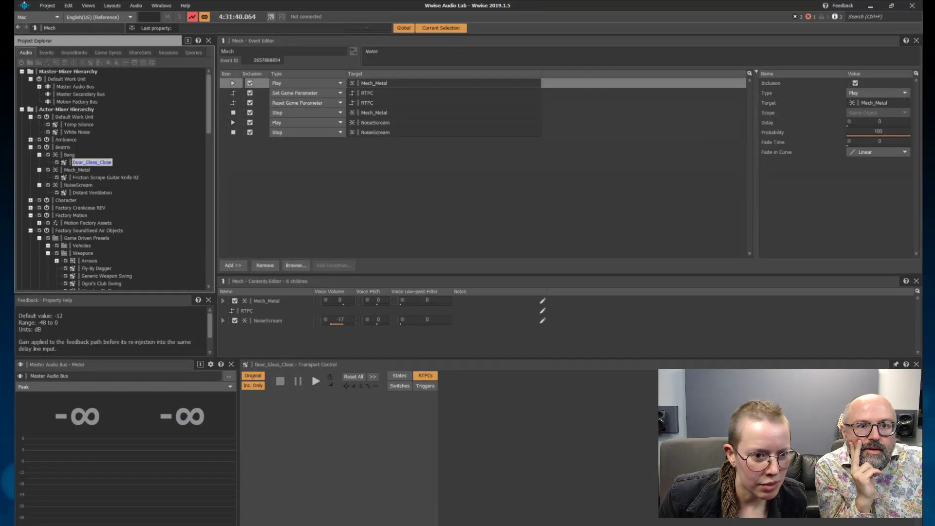
pyautogui.moveTo(70, 154); pyautogui.dragTo(375, 161)
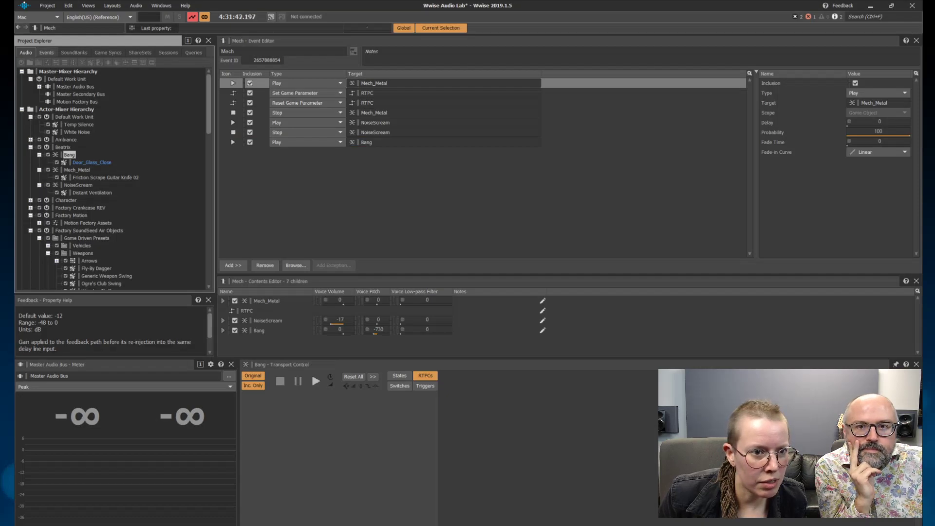
# Set the Bang container's voice volume to -6 dB and save the project
pyautogui.click(47, 52)
pyautogui.click(26, 53)
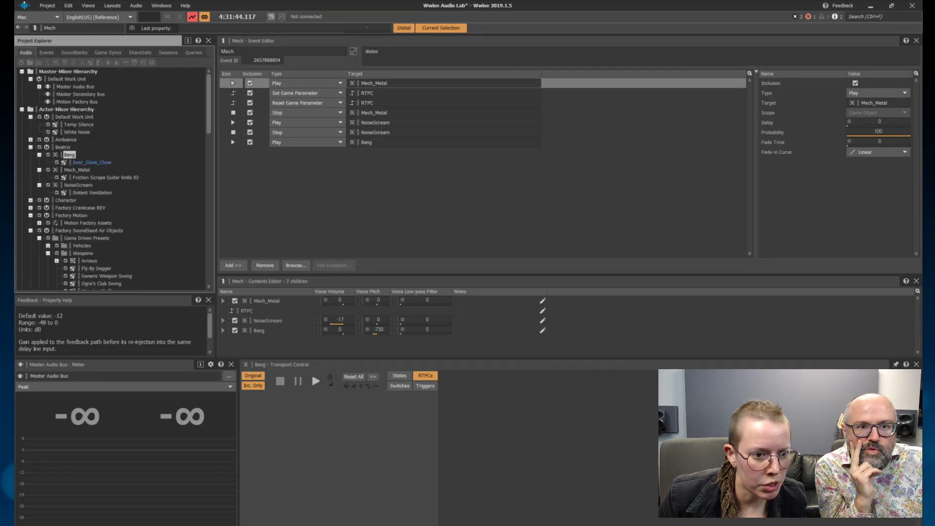
pyautogui.click(63, 147)
pyautogui.click(70, 155)
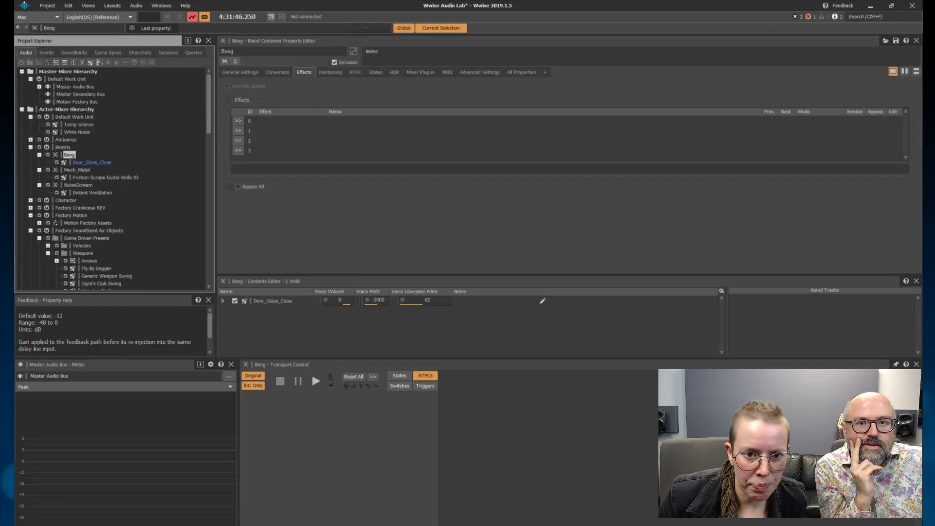
pyautogui.click(240, 72)
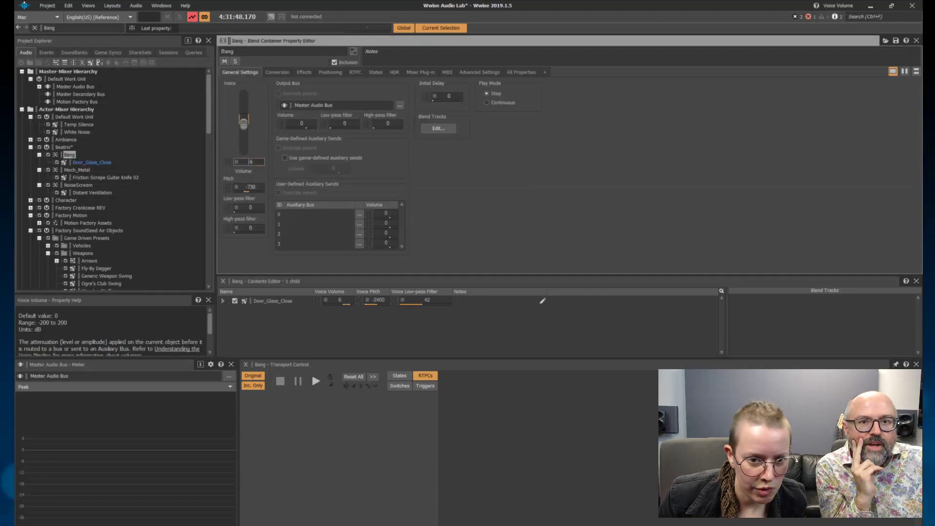
pyautogui.hotkey('ctrl', 's')
# Duplicate the Bang Play action in the Mech event and change the copy to a Stop action
pyautogui.click(47, 53)
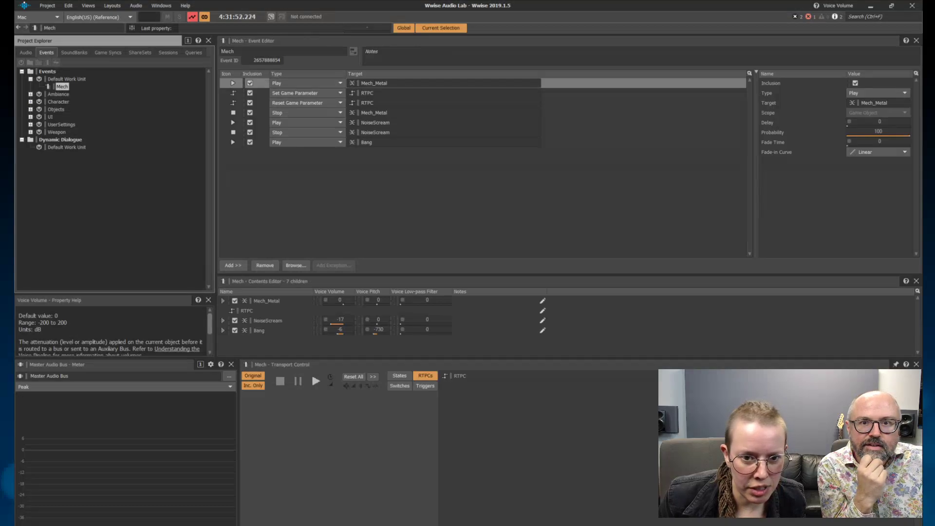
pyautogui.click(366, 142)
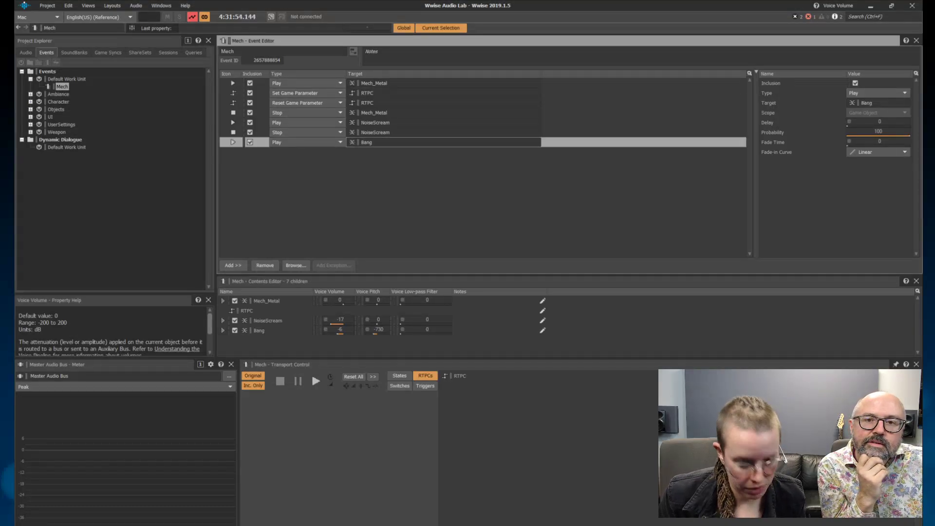
pyautogui.hotkey('ctrl', 'c')
pyautogui.hotkey('ctrl', 'v')
pyautogui.click(312, 152)
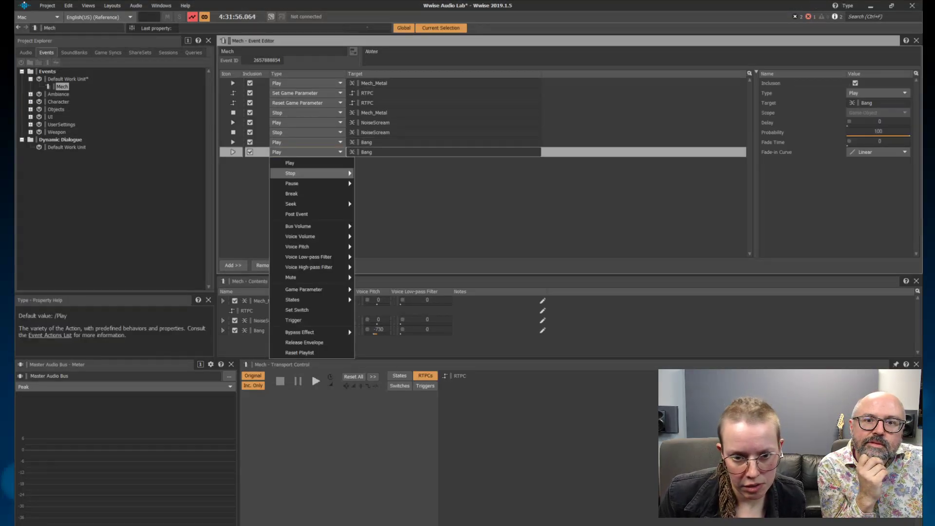
pyautogui.moveTo(312, 173)
pyautogui.click(375, 176)
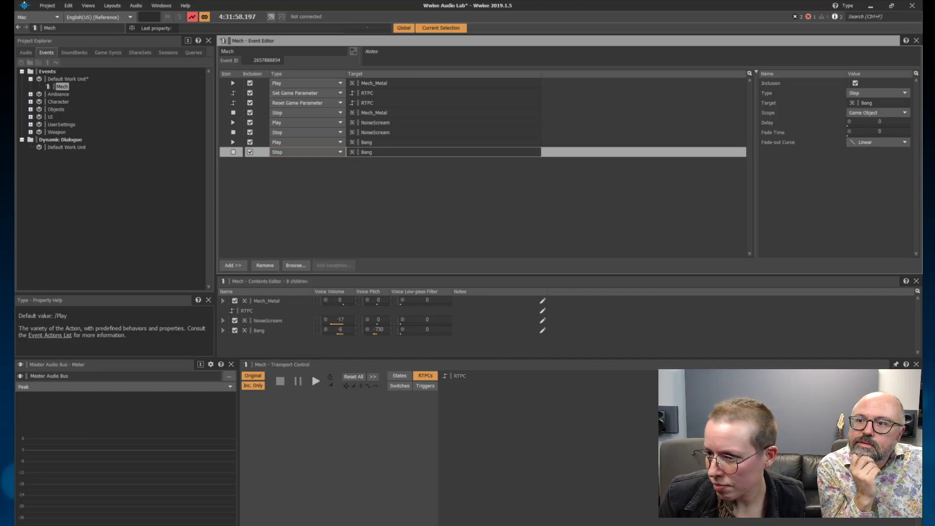
# Give the Bang Stop action a 2 s fade time and a Reciprocal Sine fade-out curve, and save the project
pyautogui.doubleClick(880, 132)
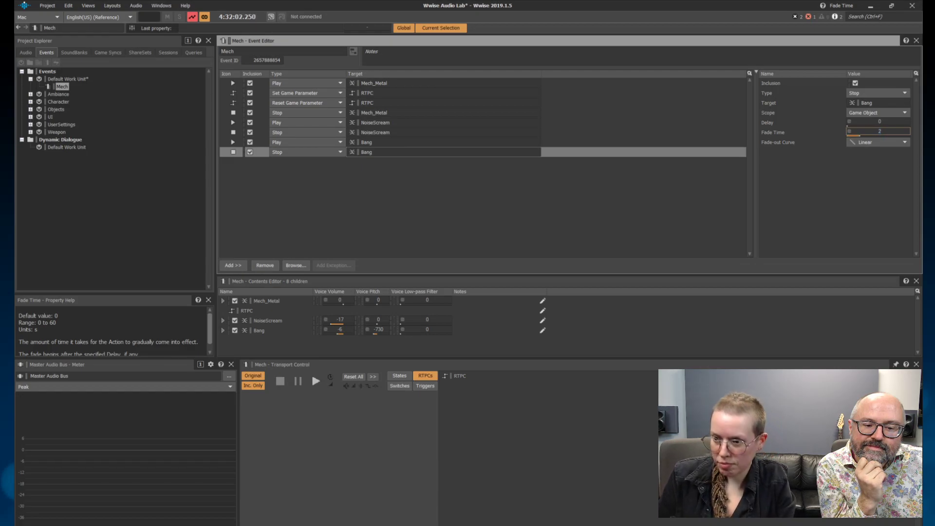
pyautogui.click(878, 142)
pyautogui.press('Up')
pyautogui.press('Up')
pyautogui.press('Up')
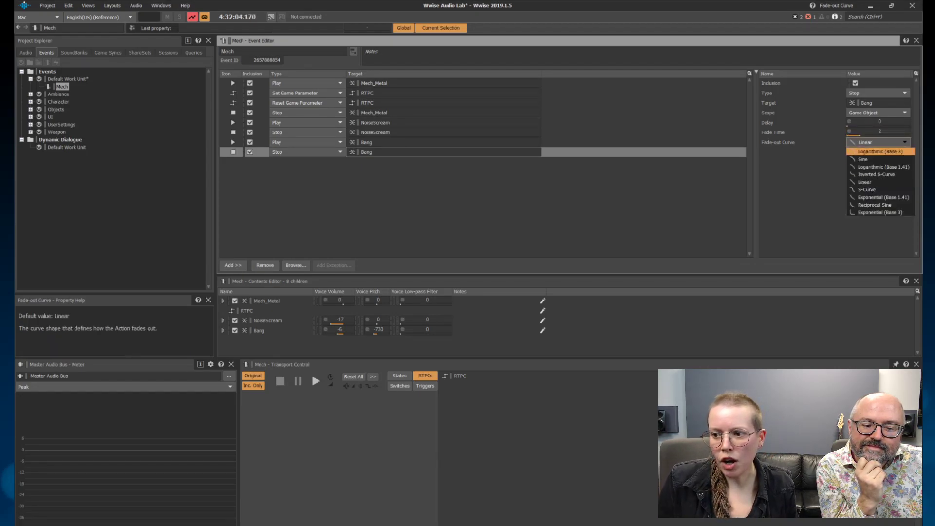
pyautogui.press('Down')
pyautogui.press('Down')
pyautogui.press('Down')
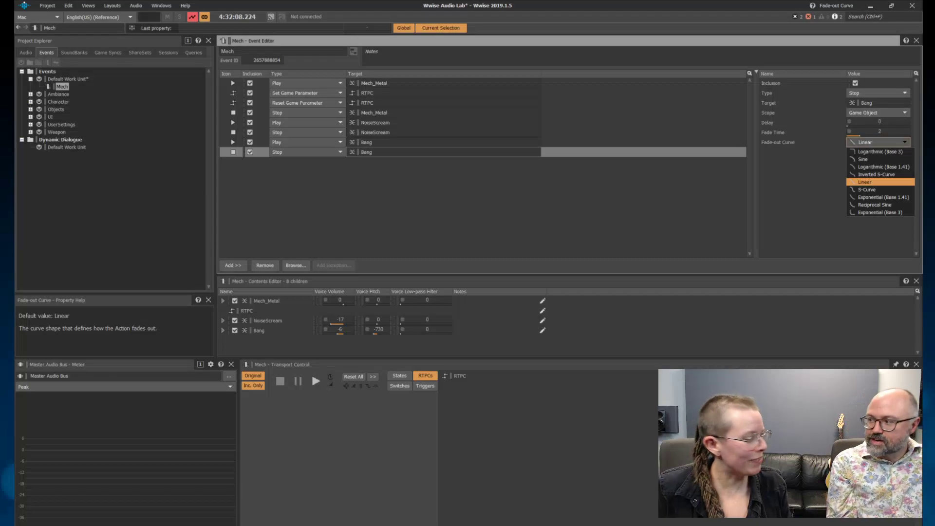
pyautogui.press('Down')
pyautogui.press('Down')
pyautogui.press('Down')
pyautogui.press('Down')
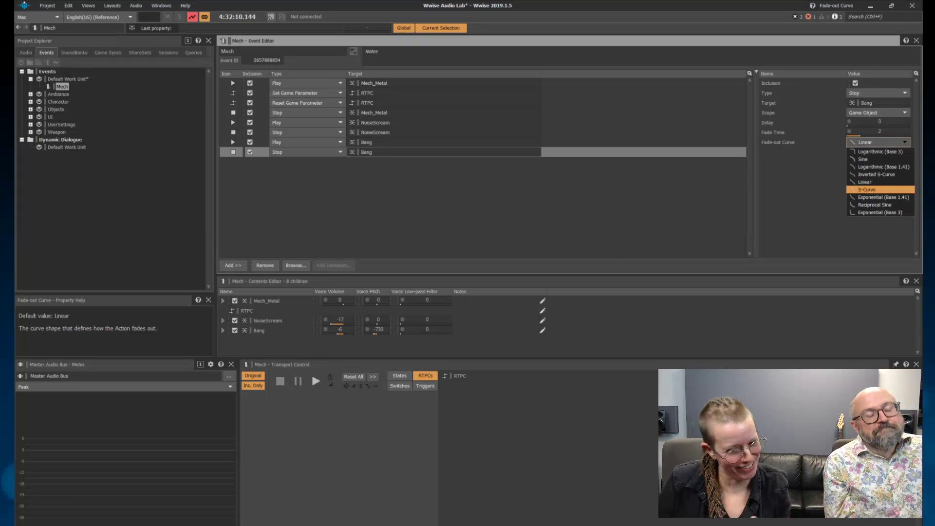
pyautogui.press('Up')
pyautogui.press('Up')
pyautogui.press('Down')
pyautogui.press('Return')
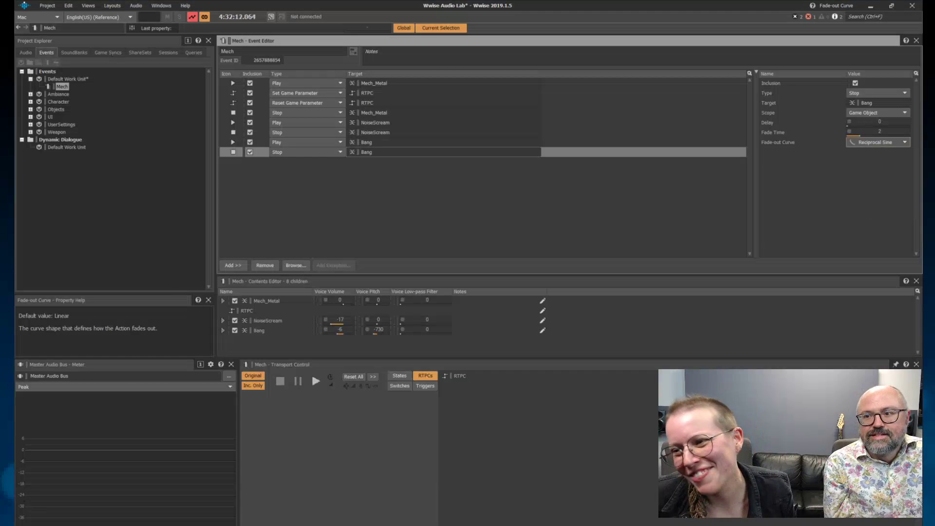
pyautogui.hotkey('ctrl', 's')
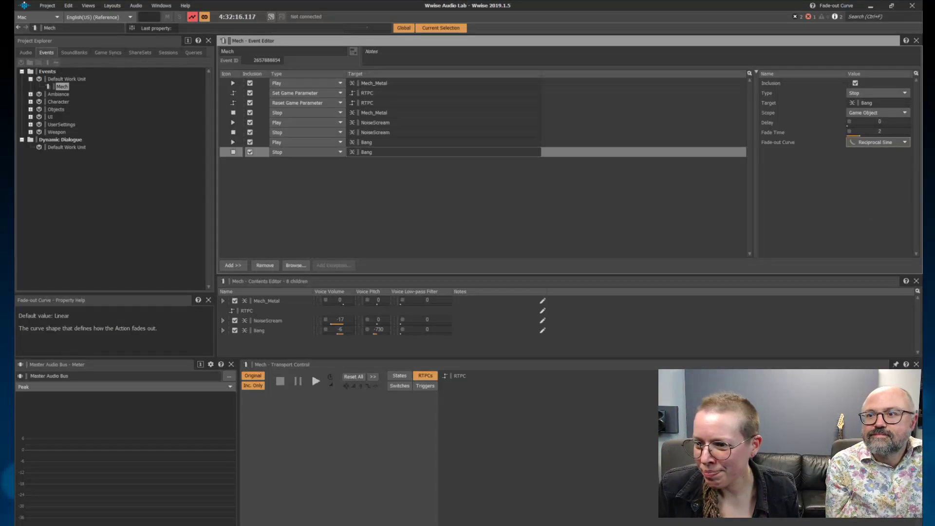
# Set the Bang Stop action's fade time to 3 s, save the project, and audition the Mech event
pyautogui.click(880, 122)
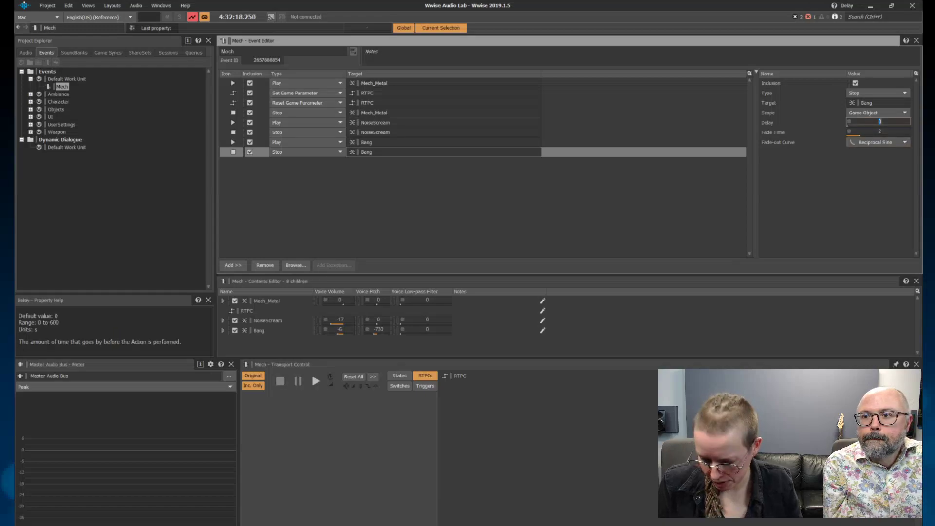
pyautogui.press('Tab')
pyautogui.write('3')
pyautogui.hotkey('ctrl', 's')
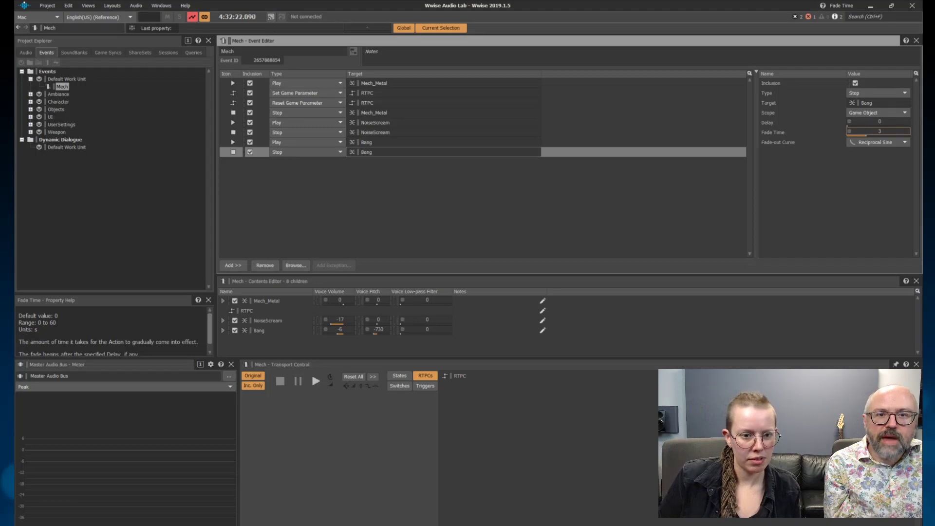
pyautogui.click(584, 207)
pyautogui.press('space')
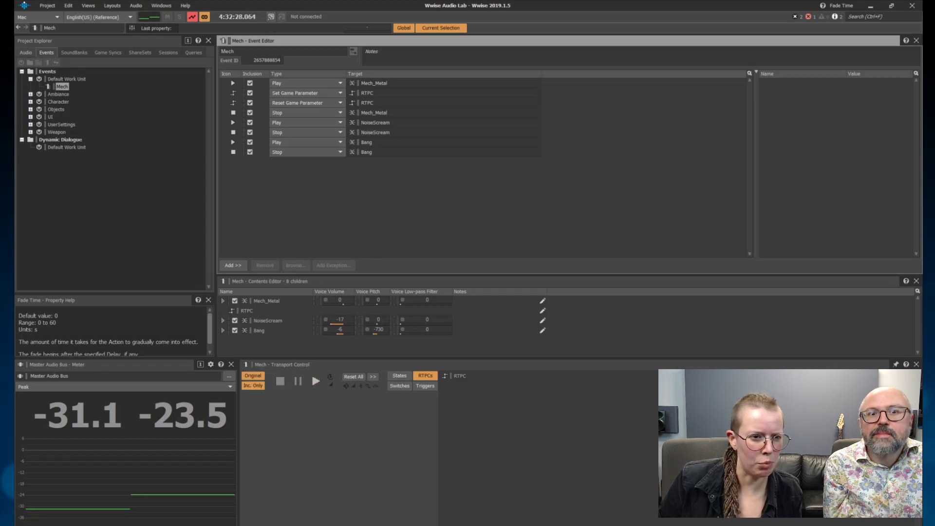
# Set the Bang container's voice volume to -4 dB, save the project, and audition the container
pyautogui.click(26, 52)
pyautogui.click(63, 148)
pyautogui.click(69, 155)
pyautogui.moveTo(244, 124); pyautogui.dragTo(244, 122)
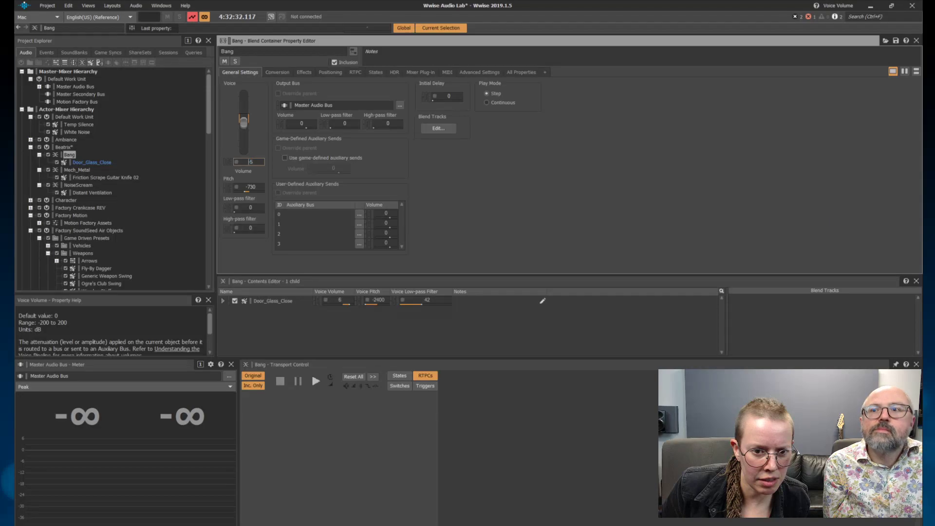
pyautogui.hotkey('ctrl', 's')
pyautogui.press('space')
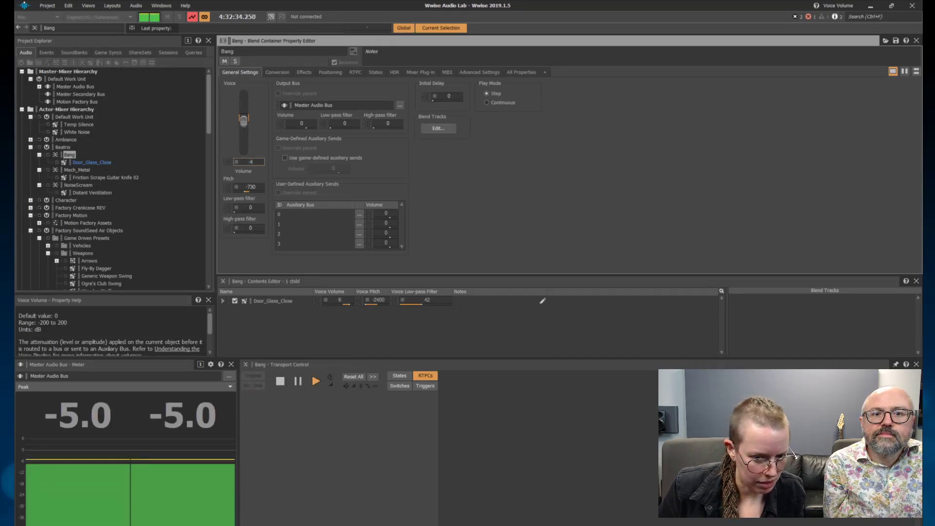
# Audition the Mech event with the adjusted Bang volume
pyautogui.click(46, 53)
pyautogui.click(66, 79)
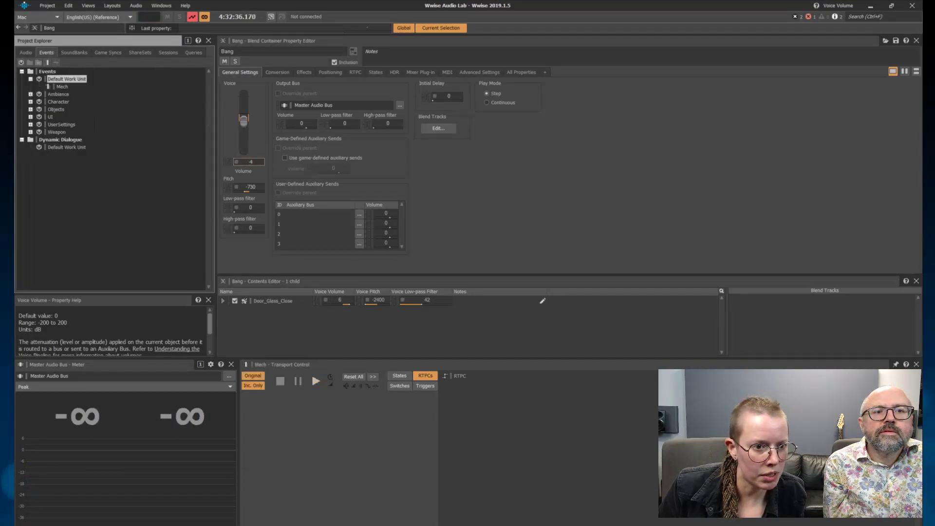
pyautogui.click(62, 87)
pyautogui.press('space')
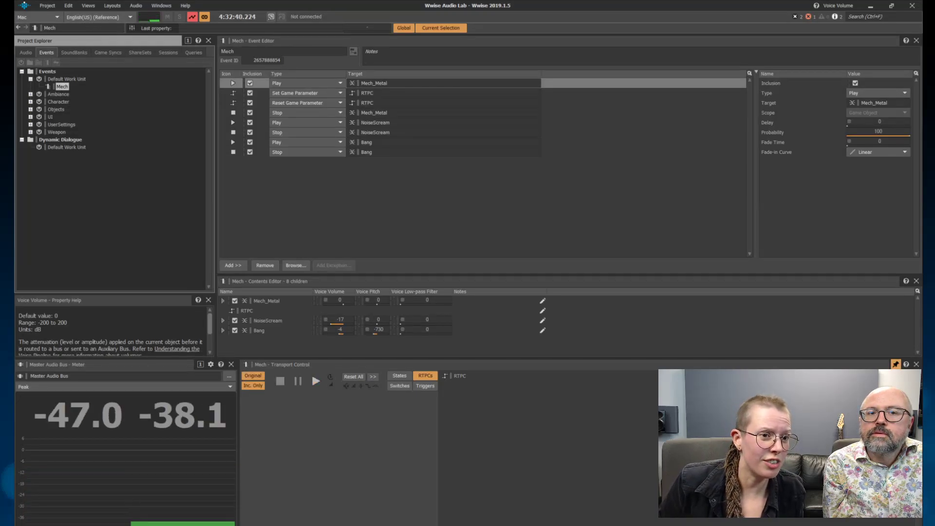
# Search the project for "metal" and examine the matching sounds and containers
pyautogui.click(26, 53)
pyautogui.scroll(-1, 112, 180)
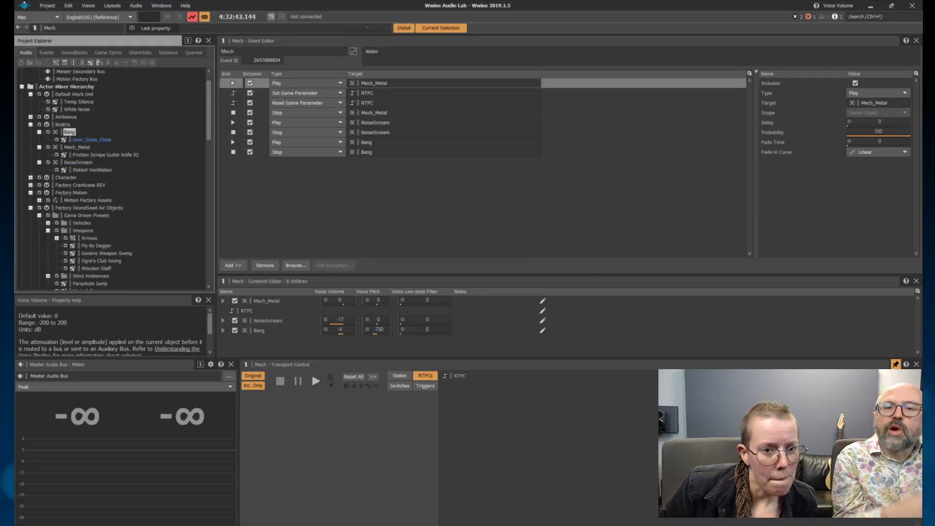
pyautogui.hotkey('ctrl', 'f')
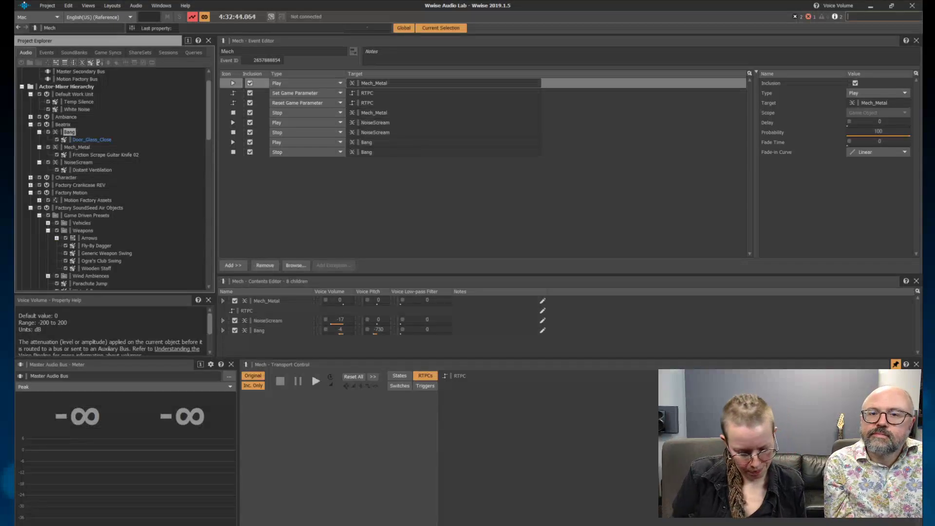
pyautogui.write('metal')
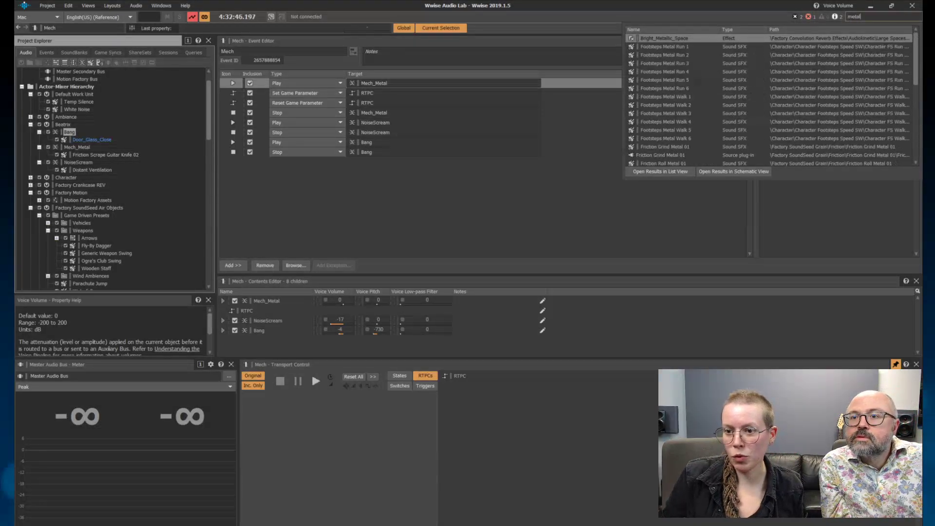
pyautogui.click(634, 55)
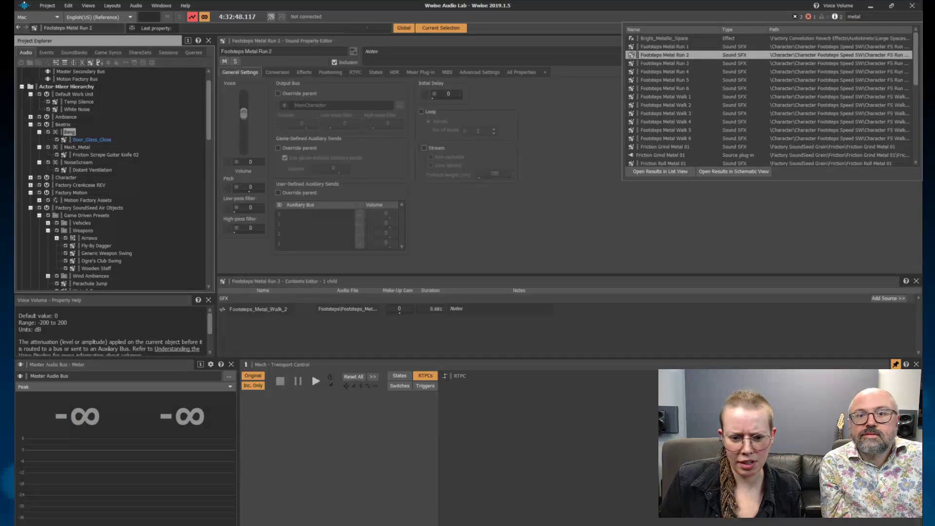
pyautogui.hotkey('ctrl', 'f')
pyautogui.click(668, 80)
pyautogui.click(668, 97)
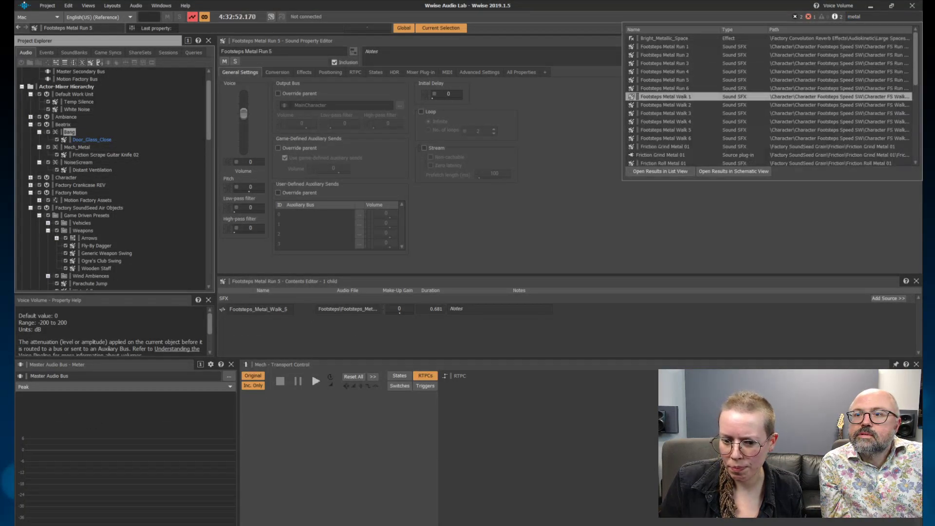
pyautogui.click(671, 64)
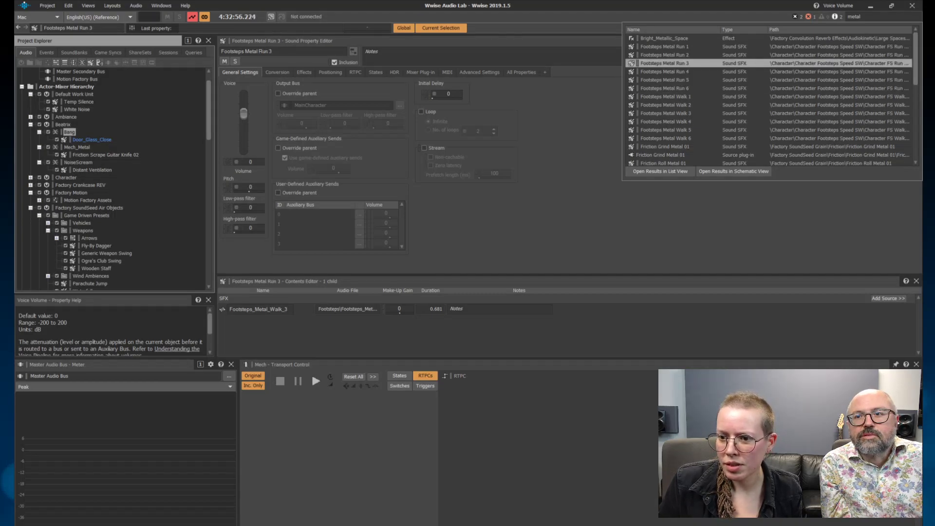
pyautogui.scroll(-3, 674, 105)
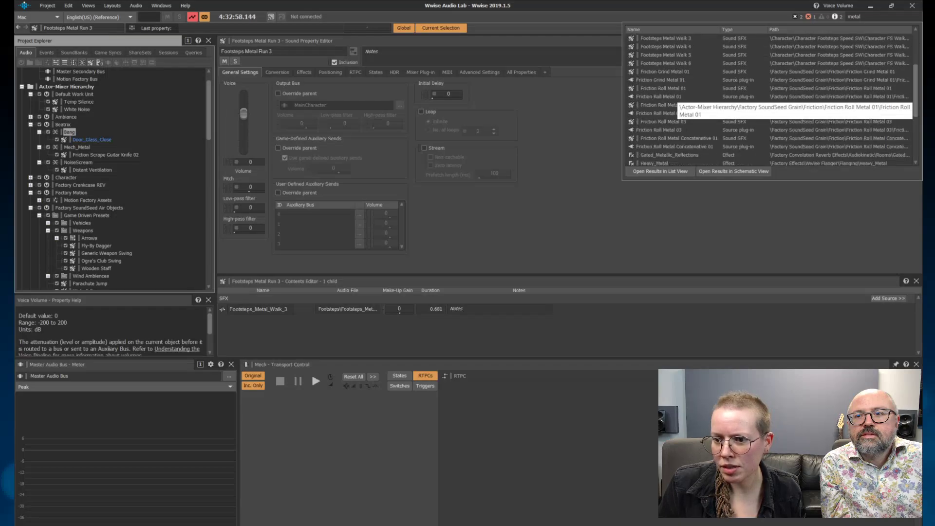
pyautogui.scroll(-2, 674, 105)
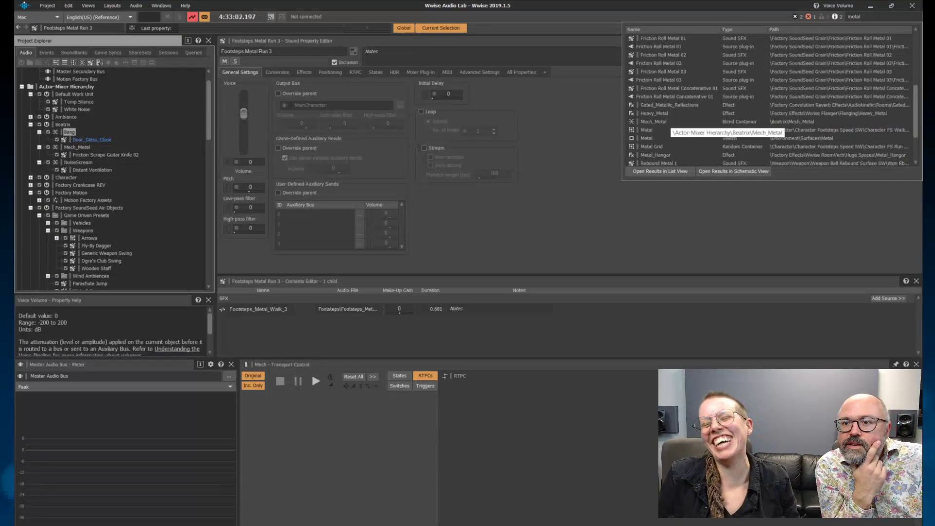
pyautogui.scroll(-2, 672, 129)
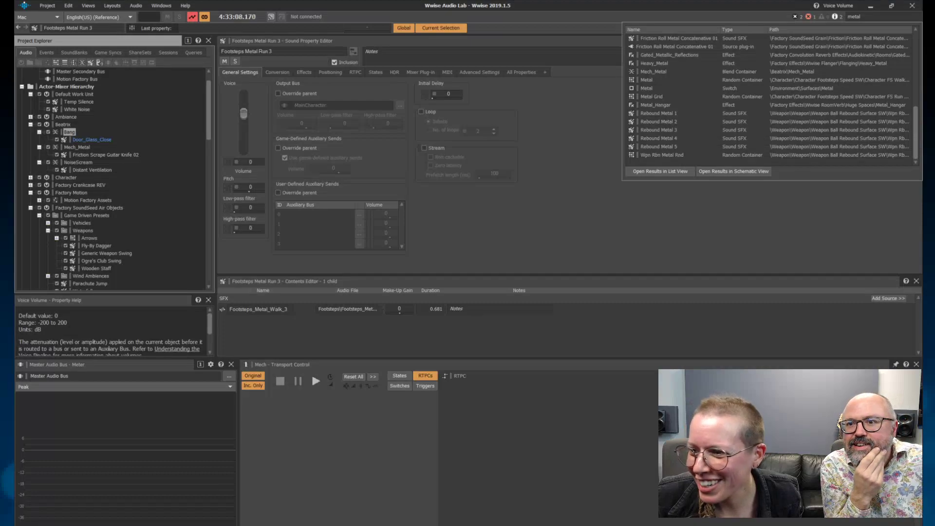
# Locate the Rebound Metal 2 sound from the search results in the Project Explorer hierarchy
pyautogui.rightClick(667, 124)
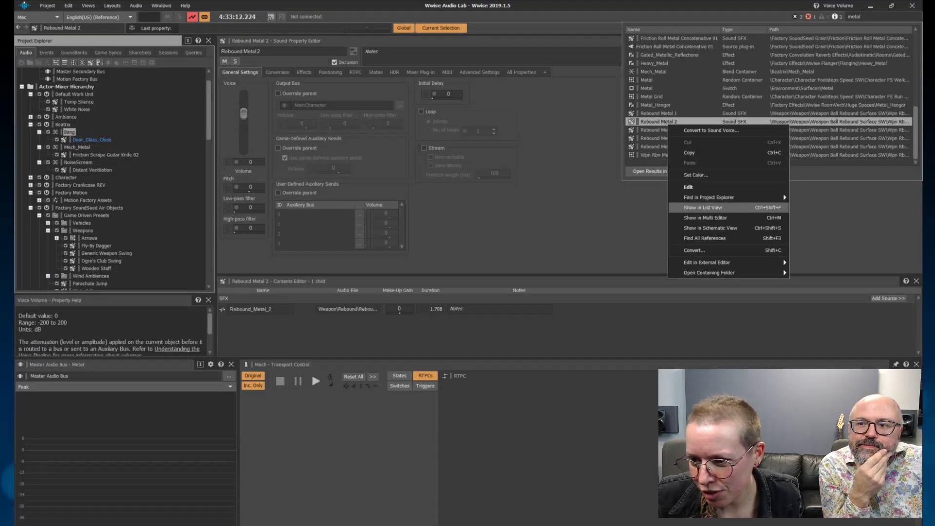
pyautogui.moveTo(731, 197)
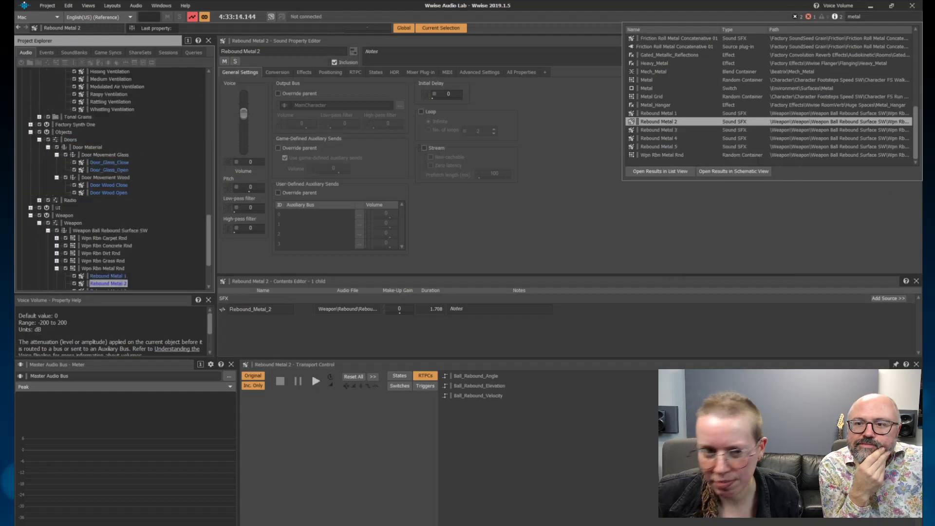
pyautogui.scroll(-3, 108, 208)
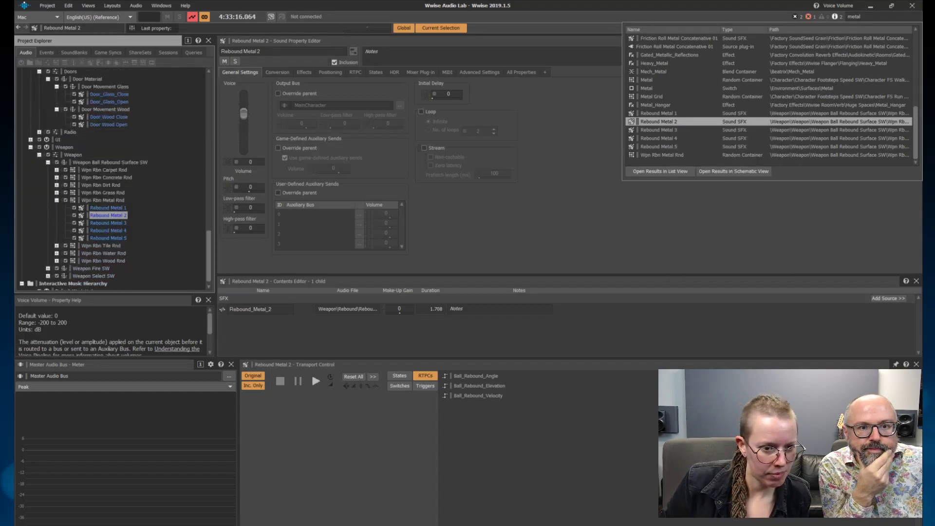
# Audition the Rebound Metal 1, Rebound Metal 2 and Rebound Metal 3 sounds
pyautogui.click(108, 208)
pyautogui.press('space')
pyautogui.press('Down')
pyautogui.press('space')
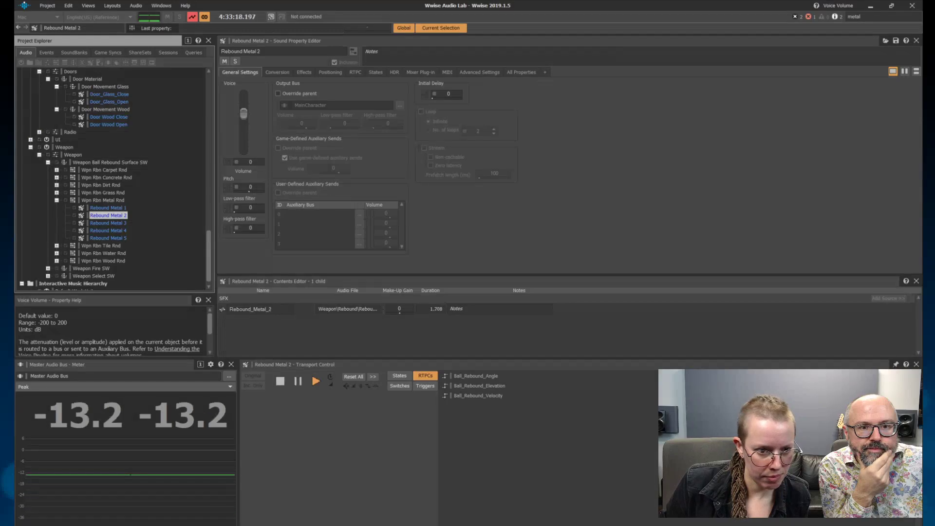
pyautogui.press('Down')
pyautogui.press('space')
pyautogui.press('Up')
pyautogui.press('space')
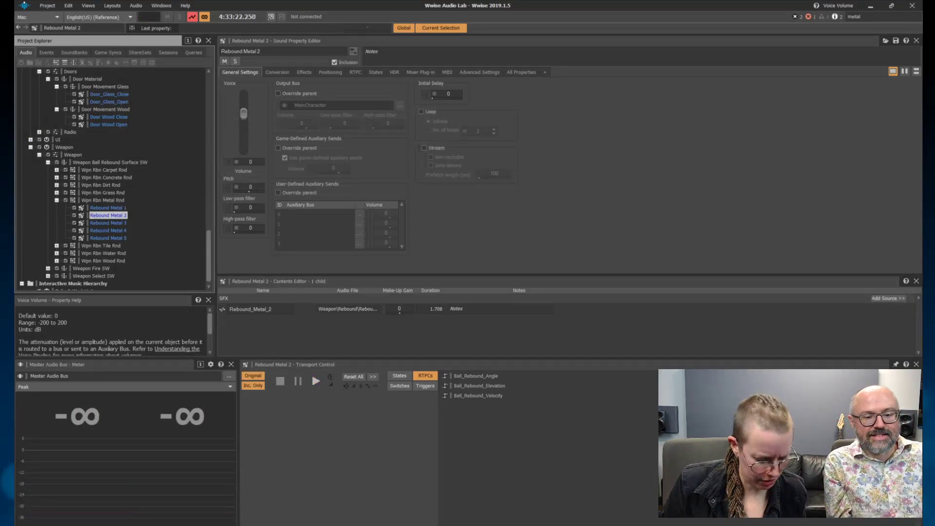
# Copy the Wpn Rbn Metal Rnd container into the Beatrix work unit and place it inside the Bang blend container
pyautogui.click(103, 200)
pyautogui.scroll(4, 103, 200)
pyautogui.scroll(15, 112, 180)
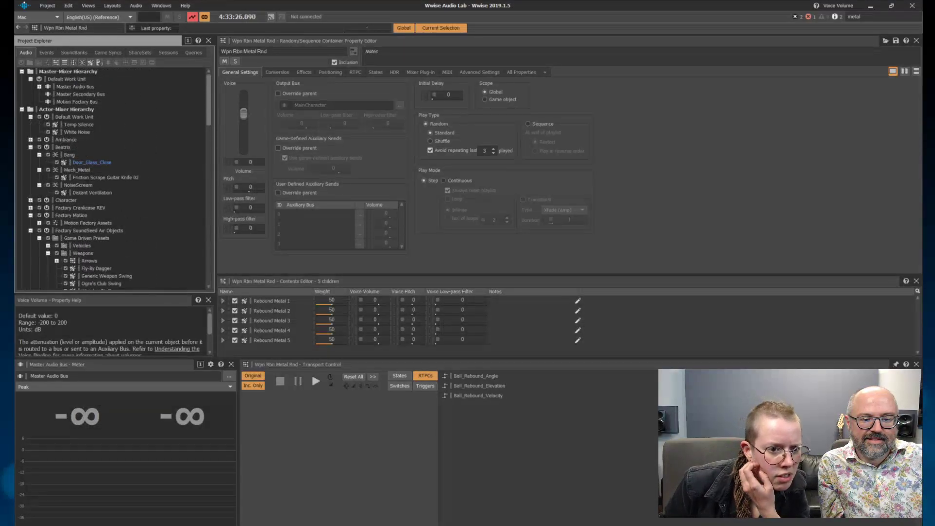
pyautogui.click(62, 147)
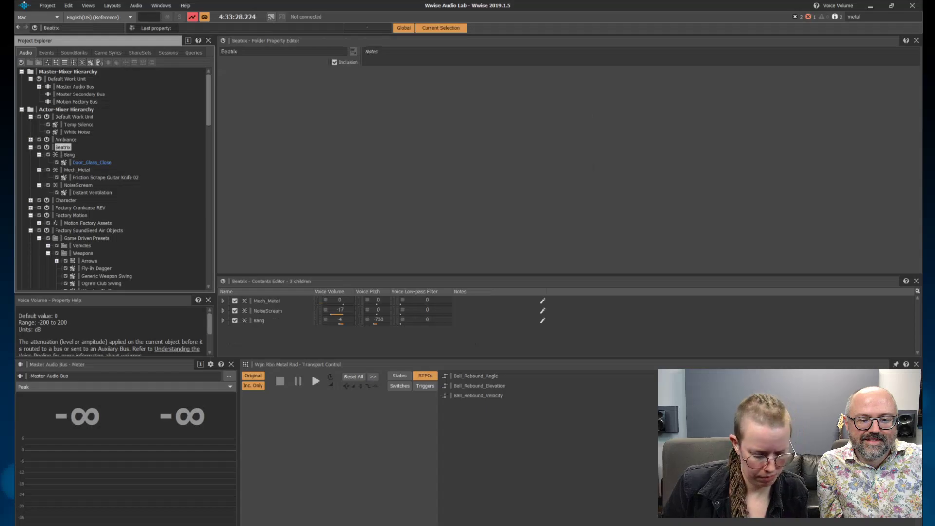
pyautogui.hotkey('ctrl', 'v')
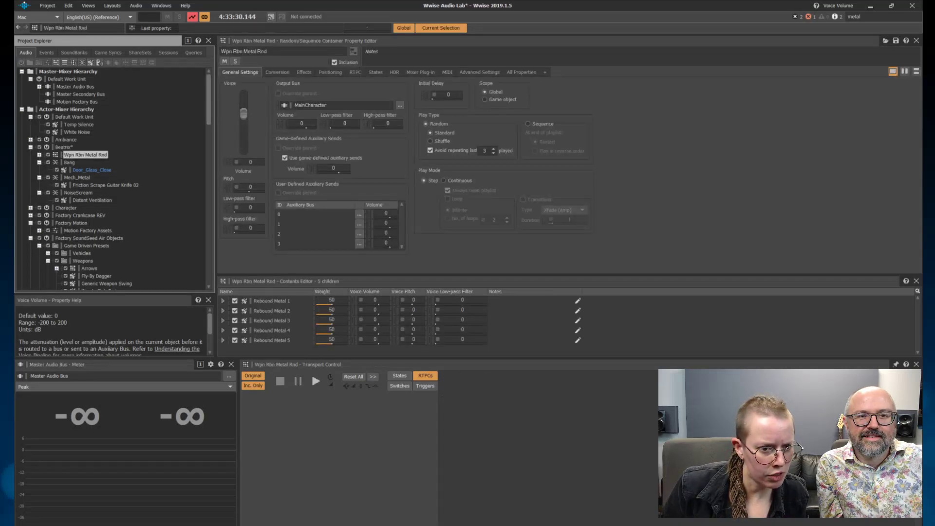
pyautogui.moveTo(85, 155); pyautogui.dragTo(70, 162)
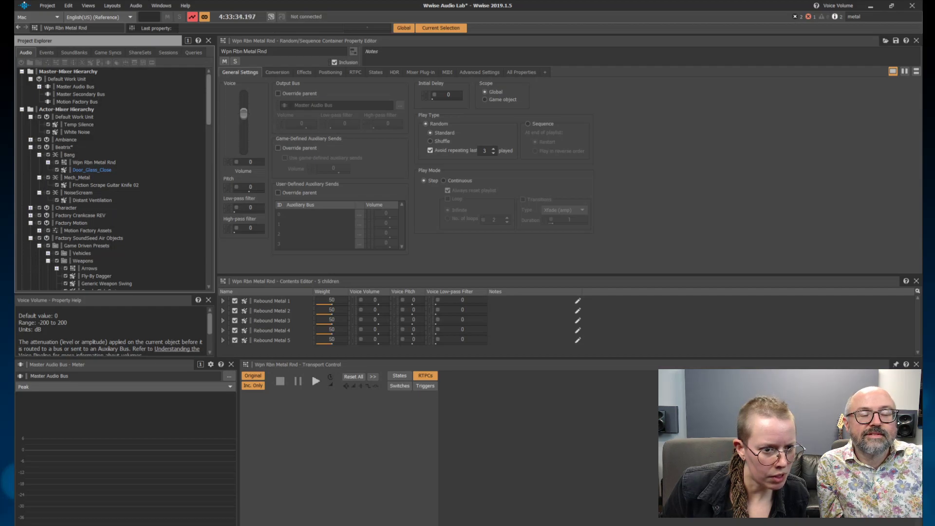
# Audition the Rebound Metal 1, 2 and 3 sounds in the metal container copied into Bang
pyautogui.click(48, 162)
pyautogui.click(99, 170)
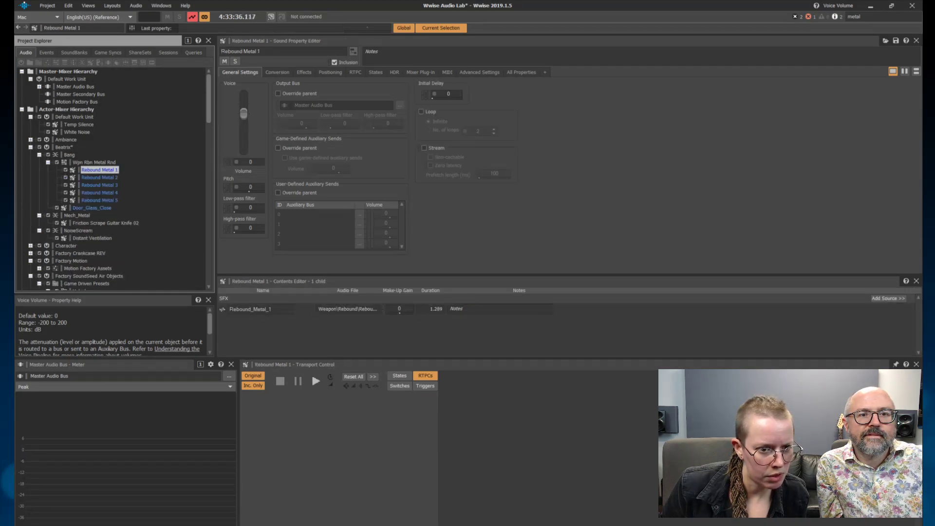
pyautogui.press('space')
pyautogui.press('Down')
pyautogui.press('space')
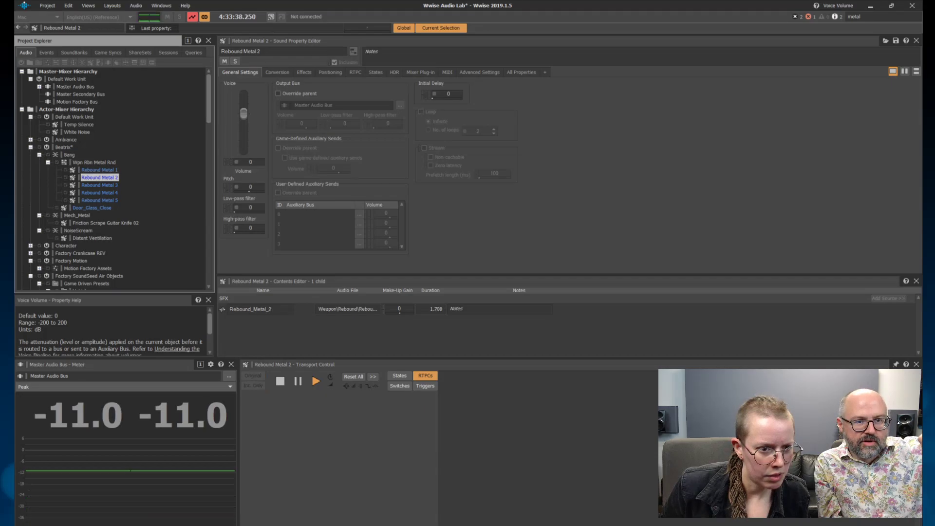
pyautogui.press('Down')
pyautogui.press('space')
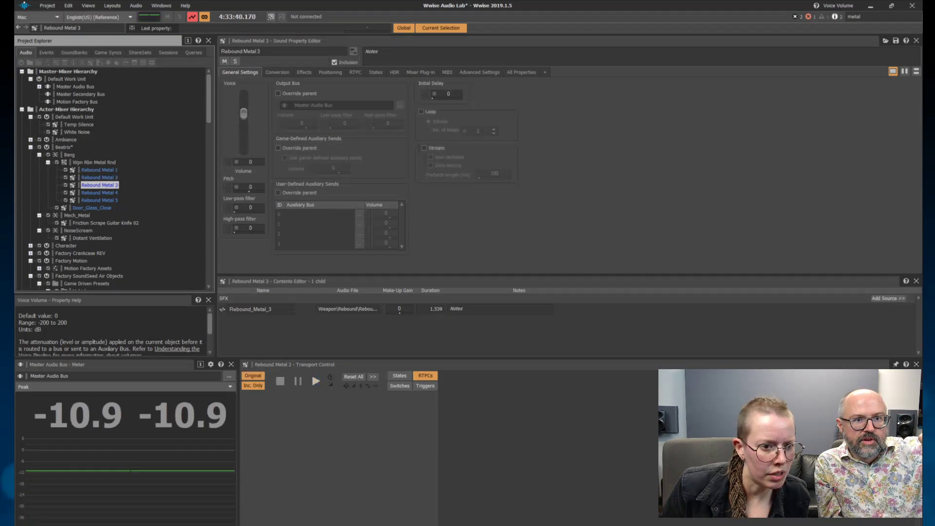
# Wrap the Bang container in a new parent Blend Container named Big_Bang
pyautogui.click(69, 155)
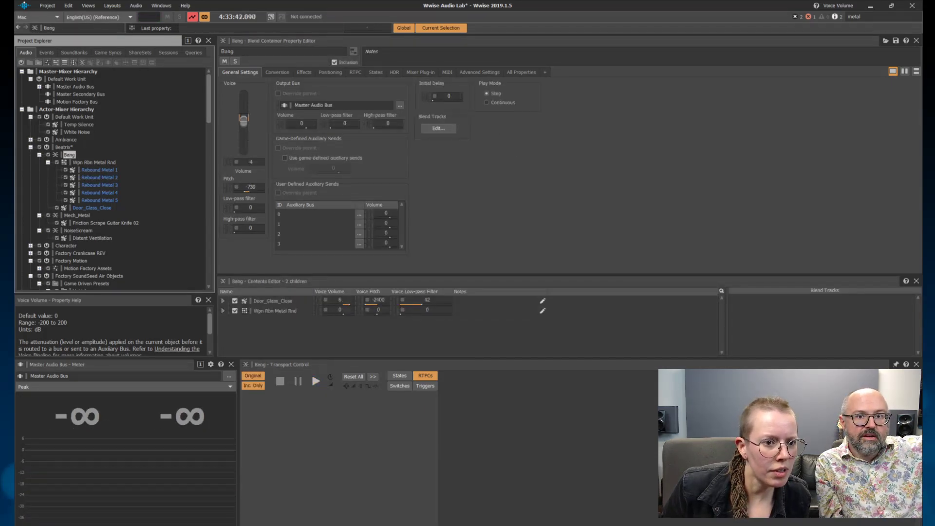
pyautogui.keyDown('shift'); pyautogui.click(82, 63); pyautogui.keyUp('shift')
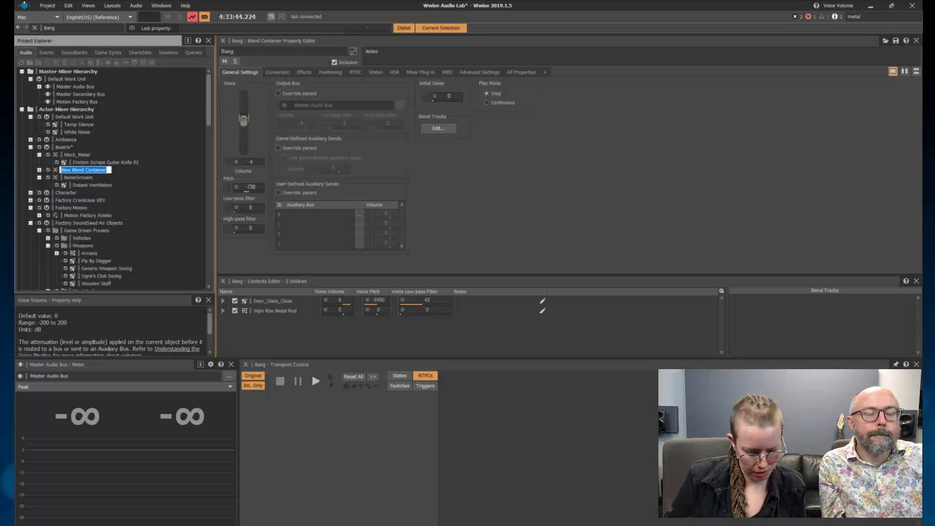
pyautogui.write('Big_B')
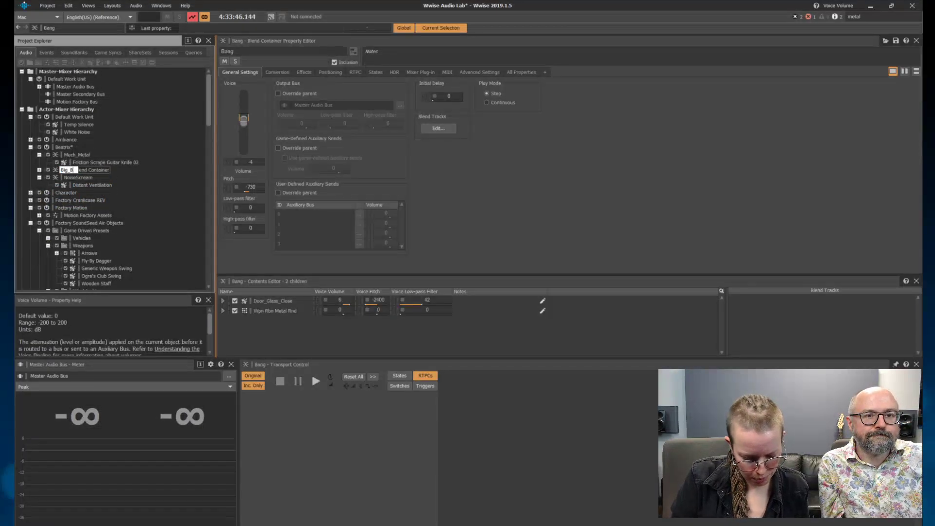
pyautogui.write('ang')
pyautogui.press('Return')
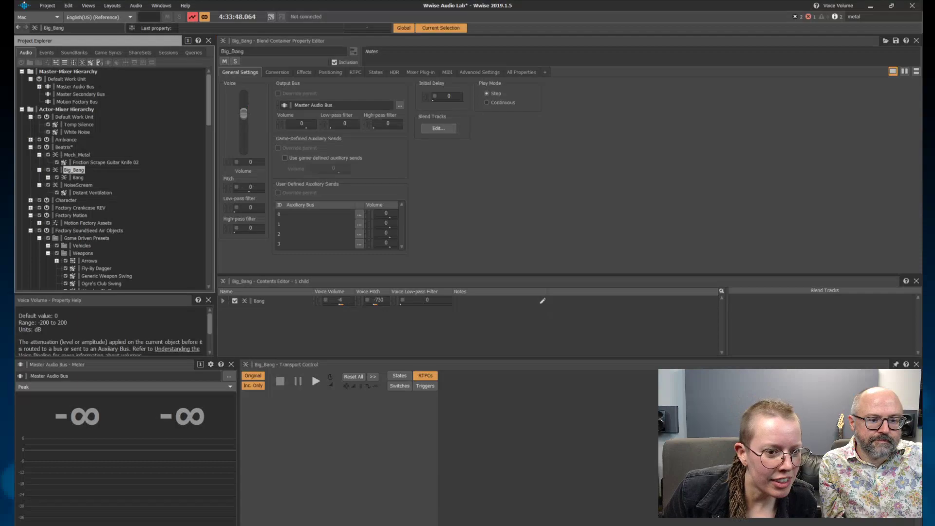
# Make the Bang container override its parent's effects
pyautogui.click(304, 72)
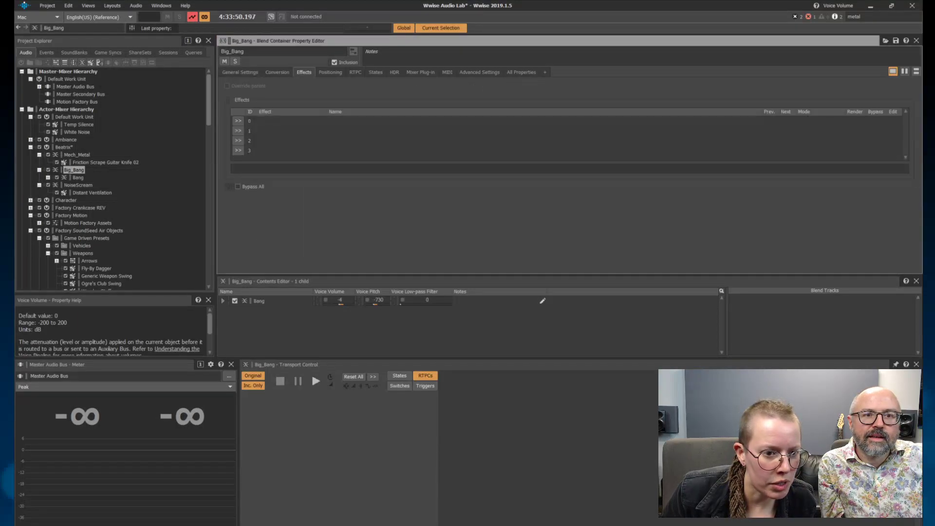
pyautogui.click(78, 178)
pyautogui.click(227, 86)
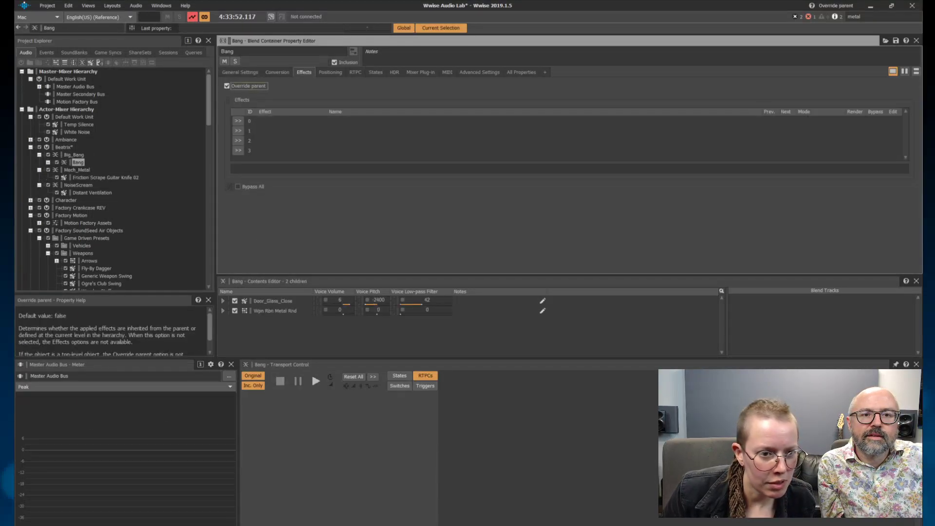
# Check the effects on Bang's children and move Wpn Rbn Metal Rnd out of Bang directly under Big_Bang
pyautogui.click(48, 162)
pyautogui.click(102, 170)
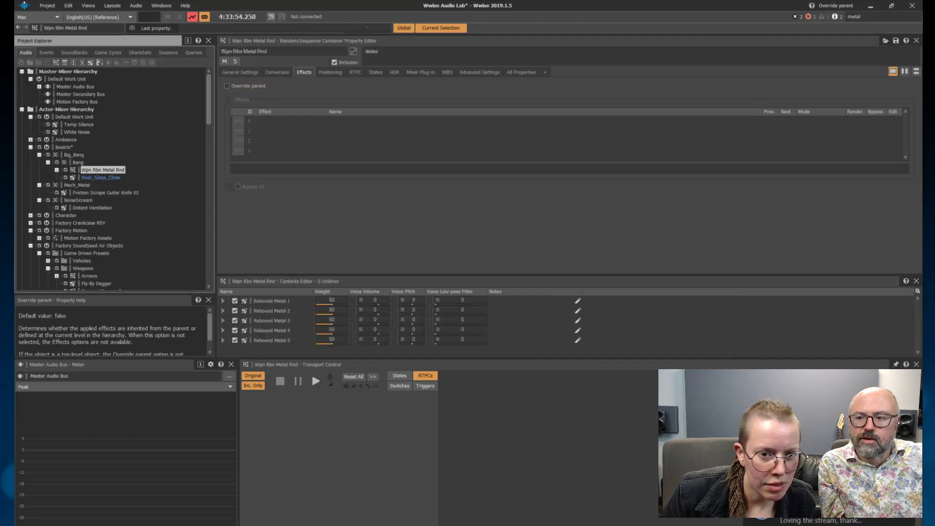
pyautogui.click(101, 177)
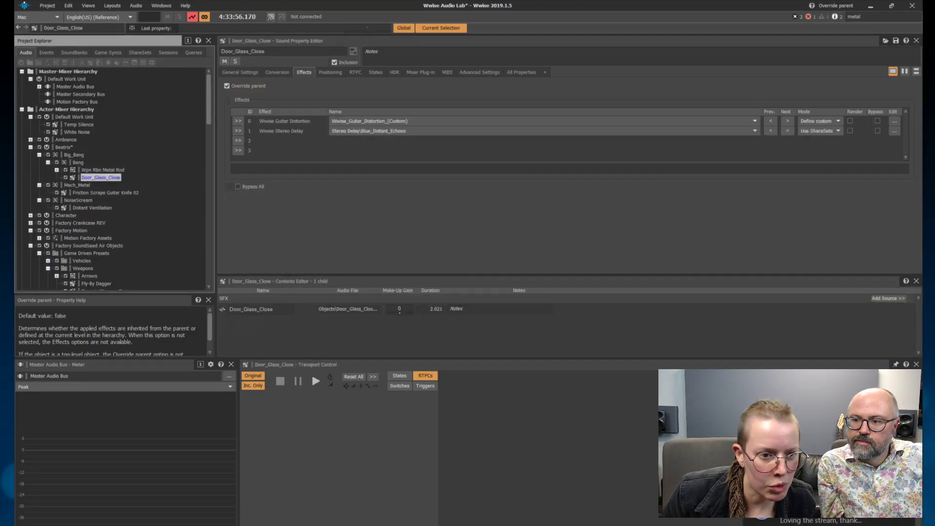
pyautogui.press('Up')
pyautogui.moveTo(102, 170); pyautogui.dragTo(74, 155)
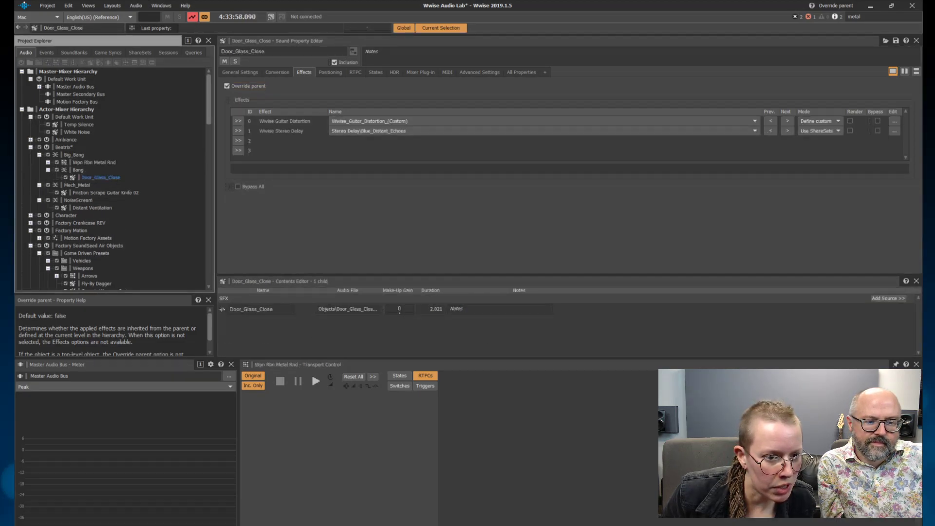
# Retarget the Mech event's Bang Play and Stop actions to Big_Bang and save the project
pyautogui.click(46, 52)
pyautogui.click(68, 79)
pyautogui.click(62, 86)
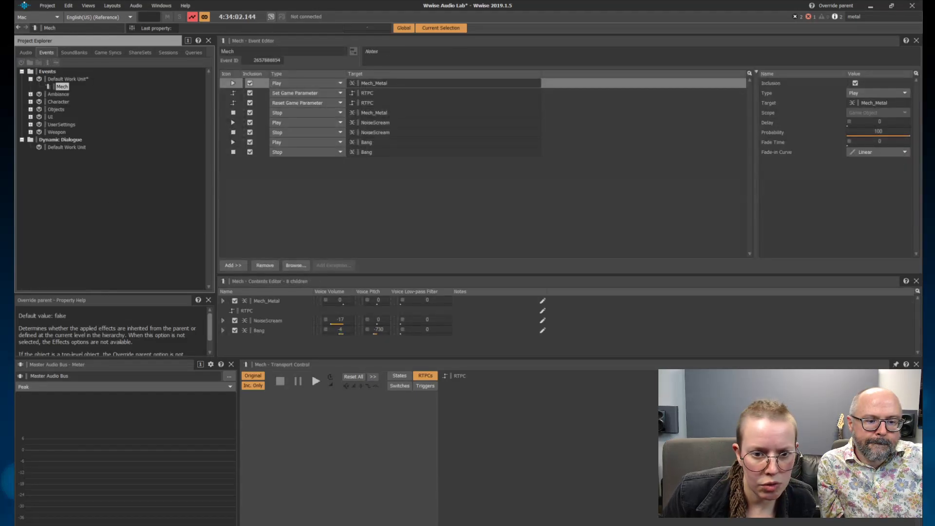
pyautogui.hotkey('shift', '1')
pyautogui.moveTo(74, 154); pyautogui.dragTo(370, 142)
pyautogui.moveTo(74, 154); pyautogui.dragTo(370, 152)
pyautogui.click(94, 162)
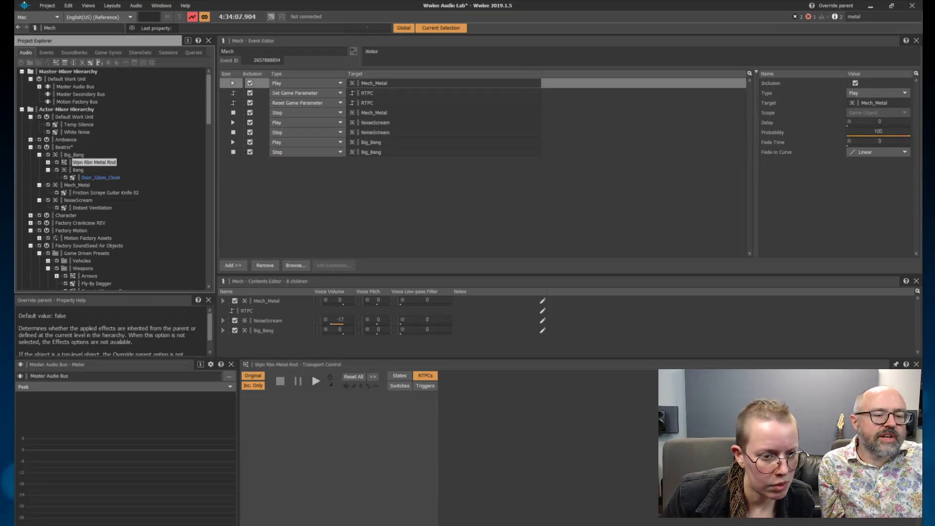
pyautogui.hotkey('ctrl', 's')
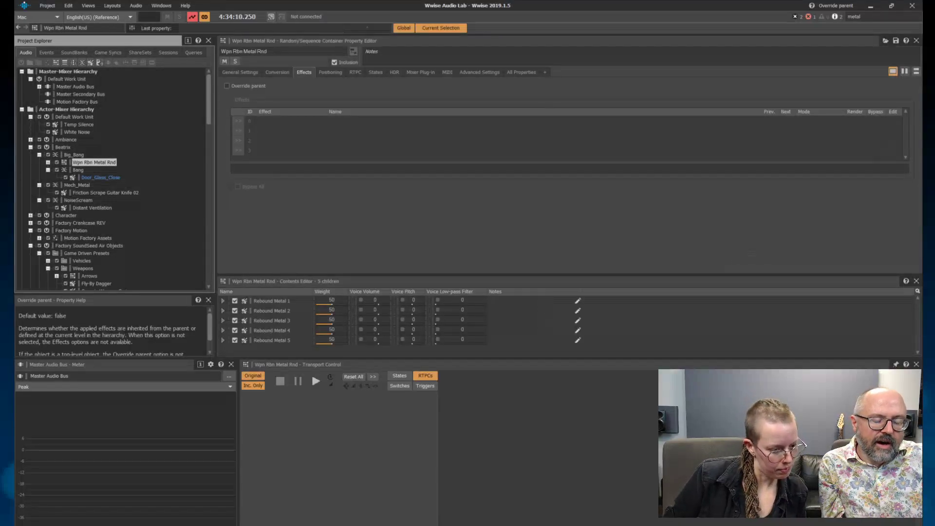
# Audition the Wpn Rbn Metal Rnd container in Big_Bang and its individual Rebound Metal sounds 1, 2, 4 and 5
pyautogui.press('space')
pyautogui.click(48, 162)
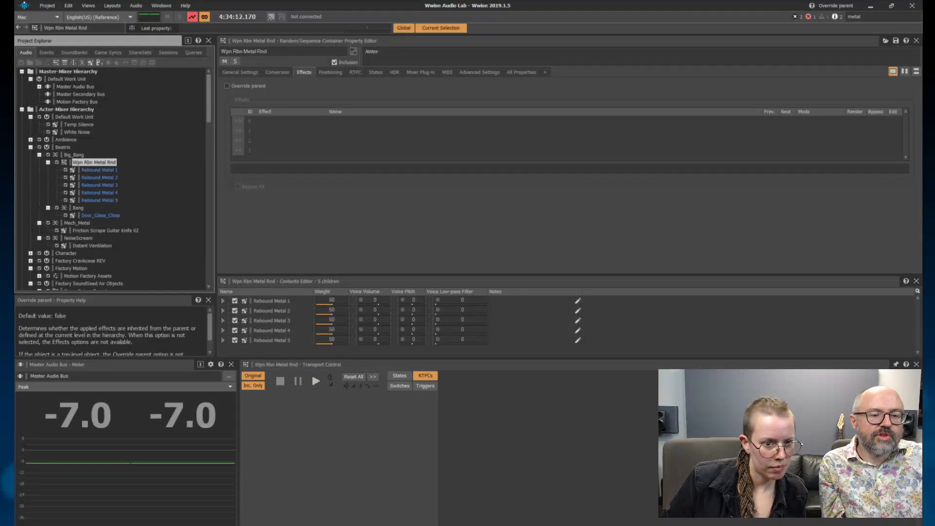
pyautogui.click(100, 170)
pyautogui.press('space')
pyautogui.press('Down')
pyautogui.press('space')
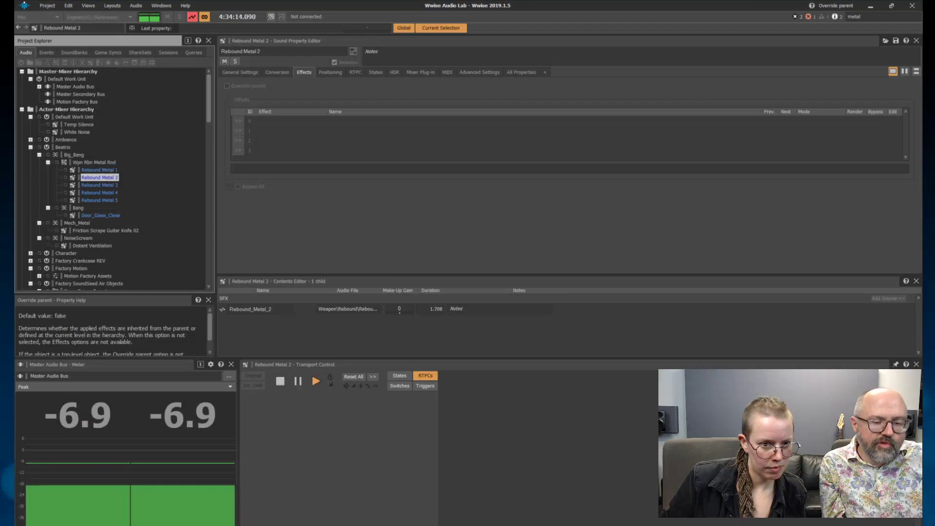
pyautogui.press('Down')
pyautogui.press('Down')
pyautogui.press('space')
pyautogui.press('Down')
pyautogui.press('space')
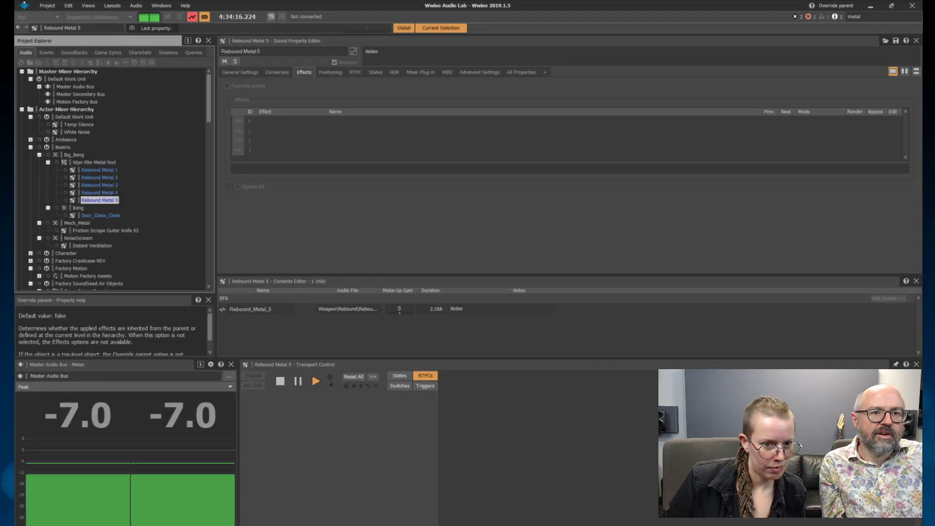
# Delete Rebound Metal 4 from the copied metal container, save, and audition Rebound Metal 5 and 3
pyautogui.press('Delete')
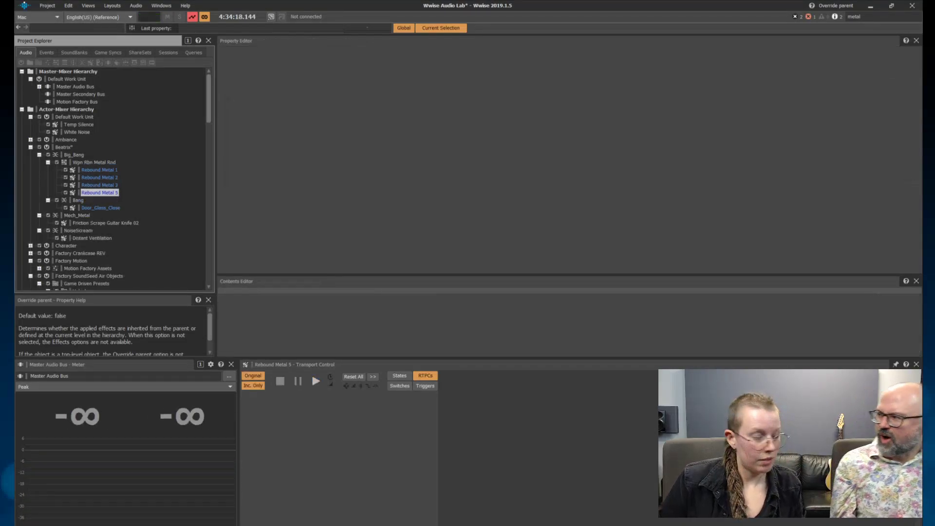
pyautogui.hotkey('ctrl', 's')
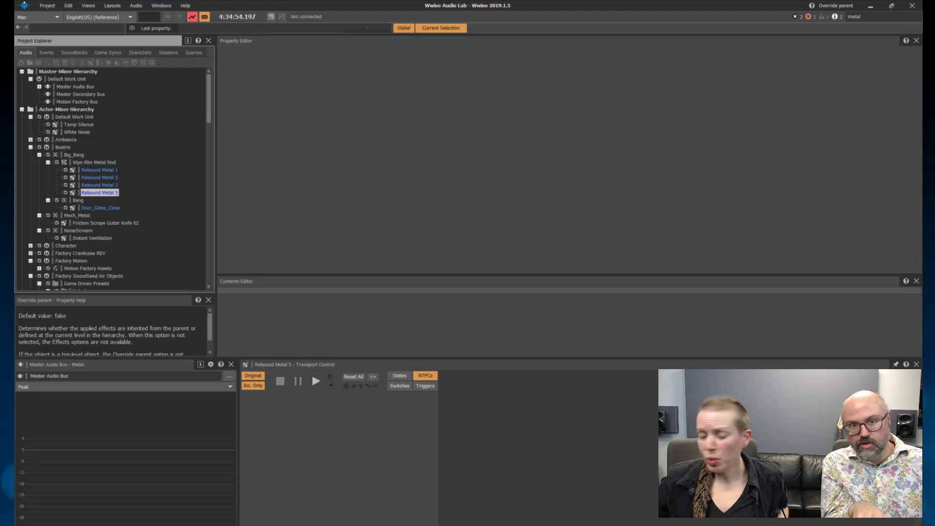
pyautogui.press('space')
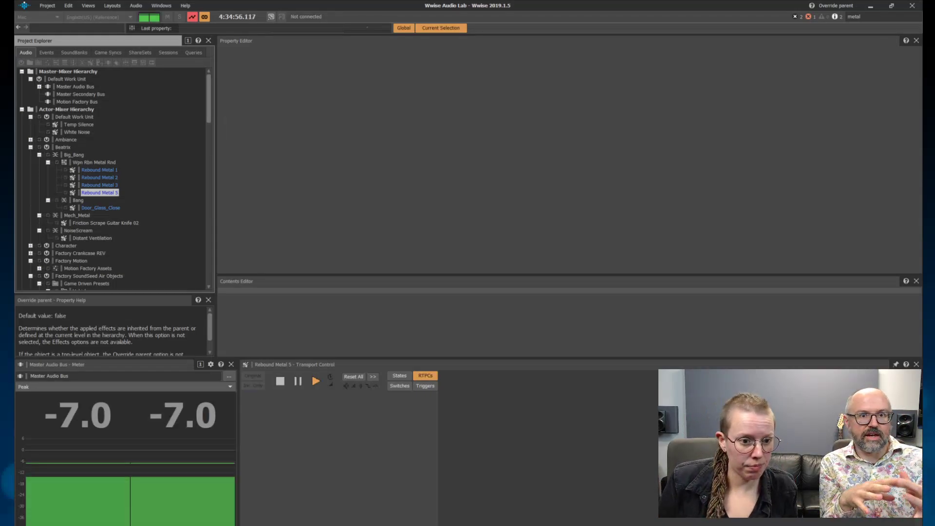
pyautogui.press('Up')
pyautogui.press('space')
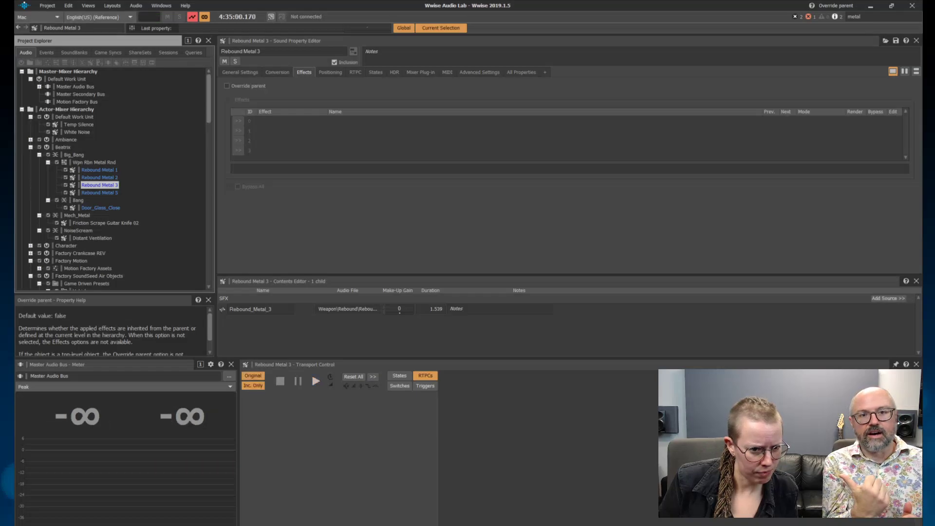
# Move Rebound Metal 3, 1 and 2 directly under Big_Bang and delete the leftover Wpn Rbn Metal Rnd container
pyautogui.hotkey('alt', 'Left')
pyautogui.press('Up')
pyautogui.press('space')
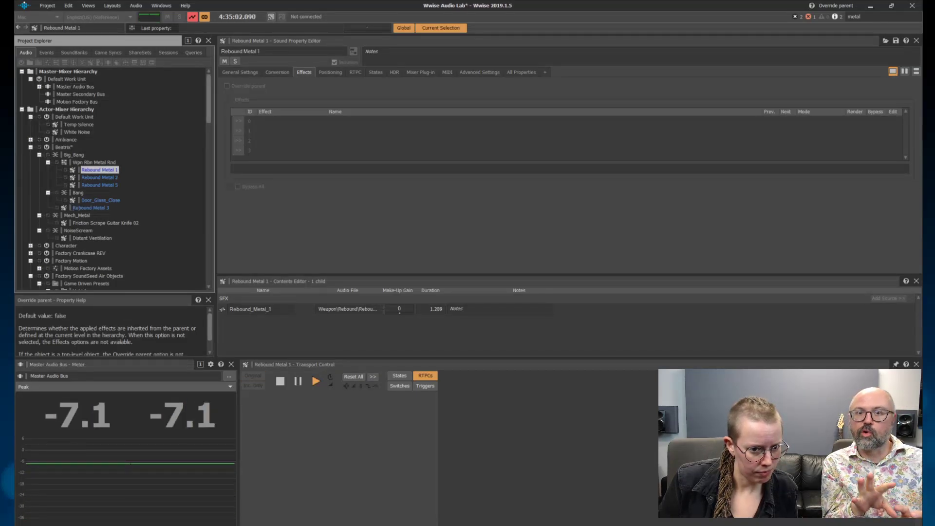
pyautogui.moveTo(99, 170); pyautogui.dragTo(74, 155)
pyautogui.click(99, 170)
pyautogui.press('space')
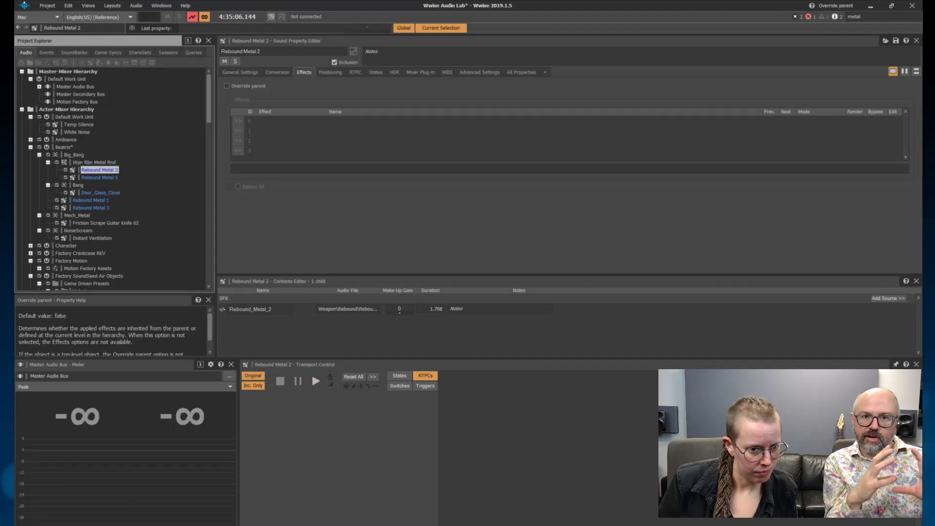
pyautogui.moveTo(99, 170); pyautogui.dragTo(74, 155)
pyautogui.click(94, 163)
pyautogui.press('Delete')
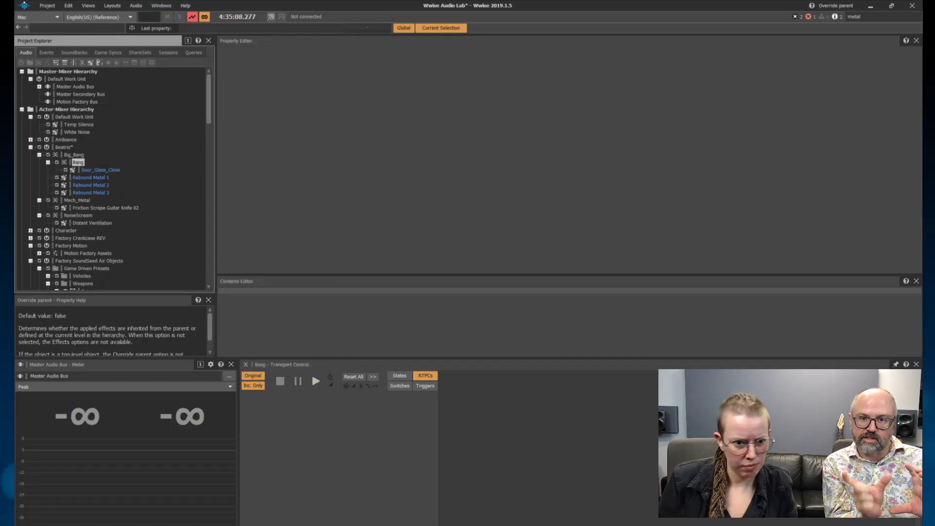
# Group Rebound Metal 1, 2 and 3 in a new parent Blend Container named Metal and save the project
pyautogui.click(91, 178)
pyautogui.keyDown('shift'); pyautogui.click(91, 193); pyautogui.keyUp('shift')
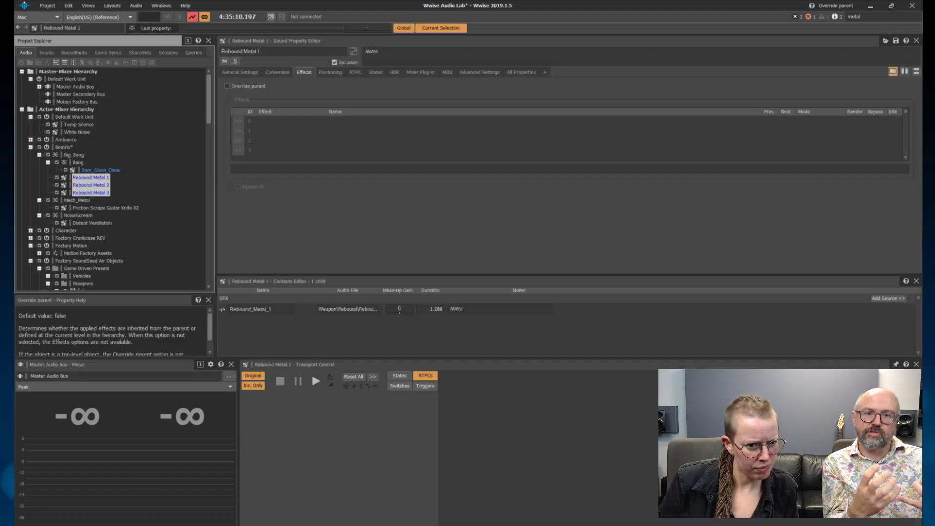
pyautogui.keyDown('shift'); pyautogui.click(81, 62); pyautogui.keyUp('shift')
pyautogui.write('Metra')
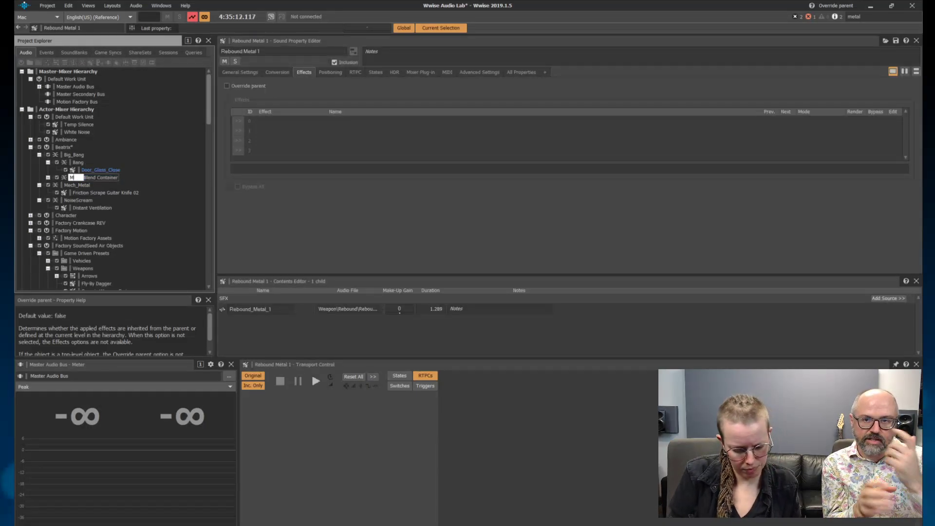
pyautogui.press('BackSpace')
pyautogui.press('BackSpace')
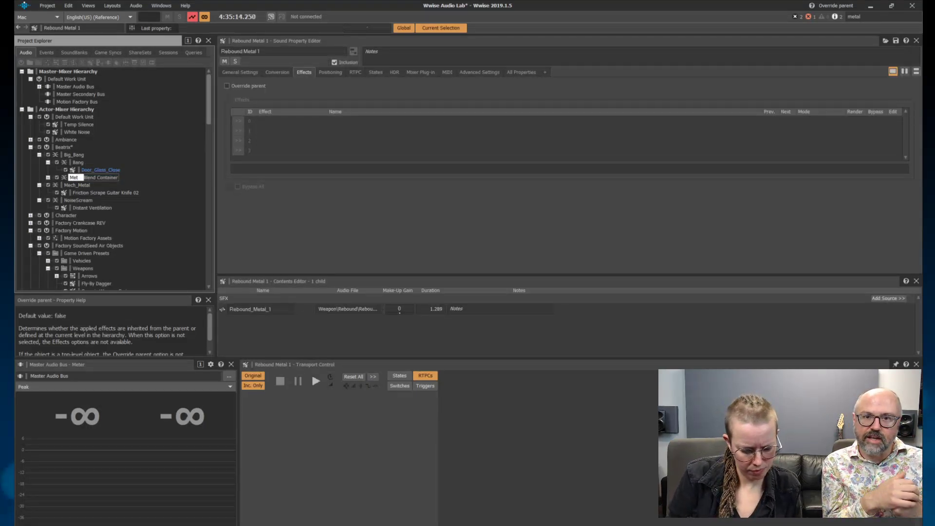
pyautogui.write('al')
pyautogui.press('Return')
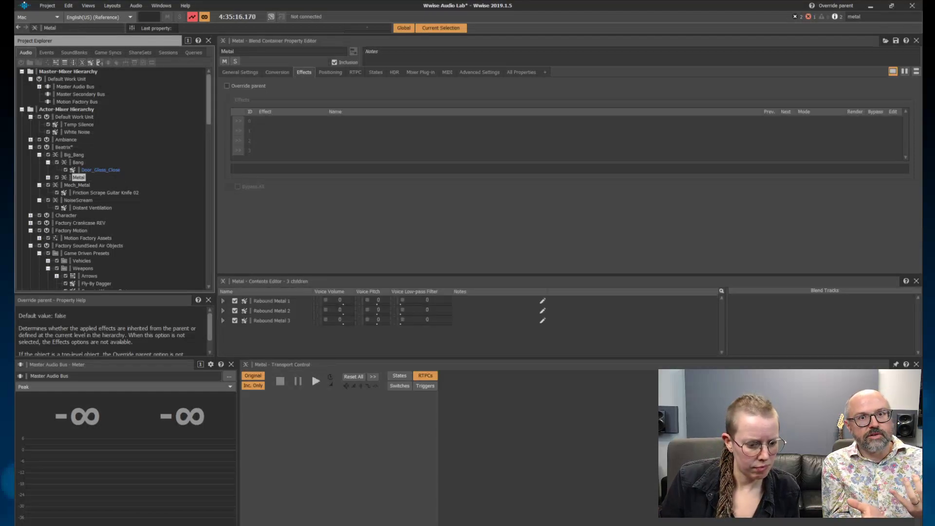
pyautogui.hotkey('ctrl', 's')
# Collapse the Bang container and audition Big_Bang with its Bang and Metal layers
pyautogui.click(63, 148)
pyautogui.click(74, 155)
pyautogui.click(48, 163)
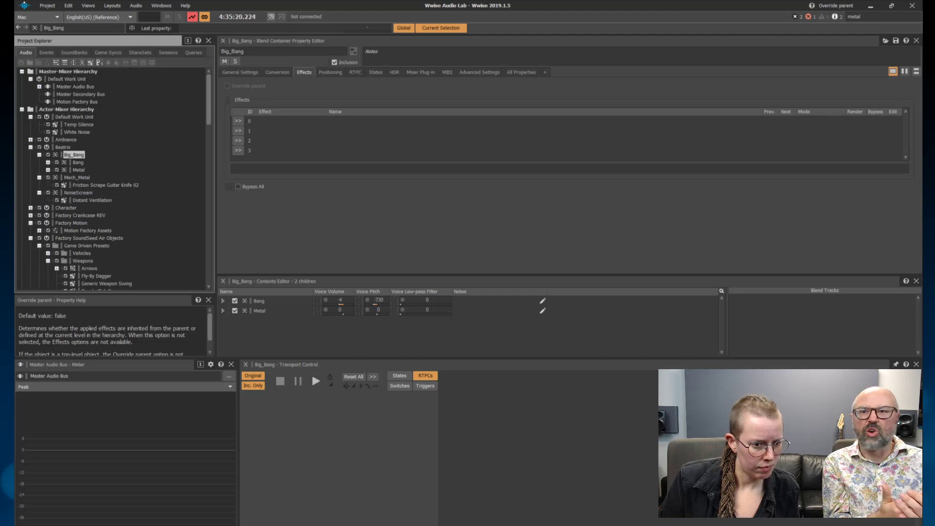
pyautogui.press('space')
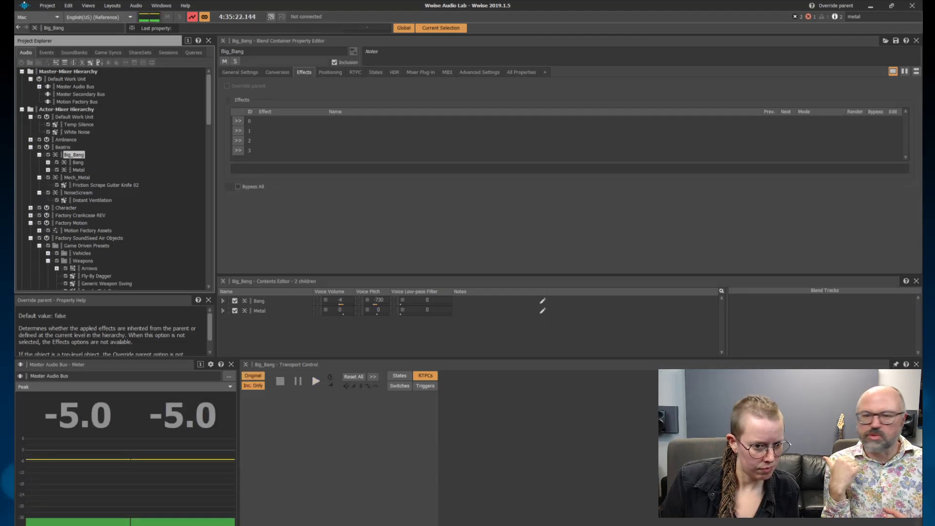
# Set the Metal container's initial delay to 0.2 s, save the project, and audition Big_Bang
pyautogui.press('space')
pyautogui.click(78, 170)
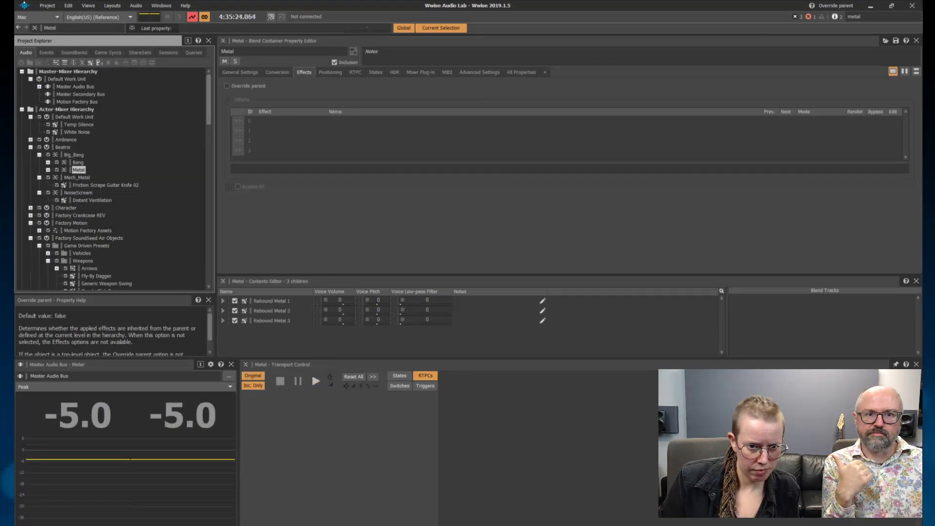
pyautogui.click(240, 72)
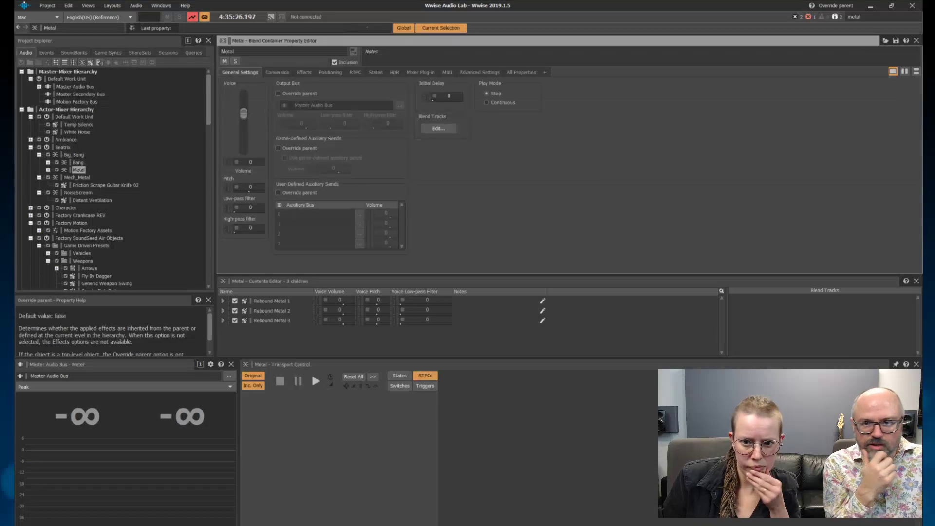
pyautogui.click(449, 96)
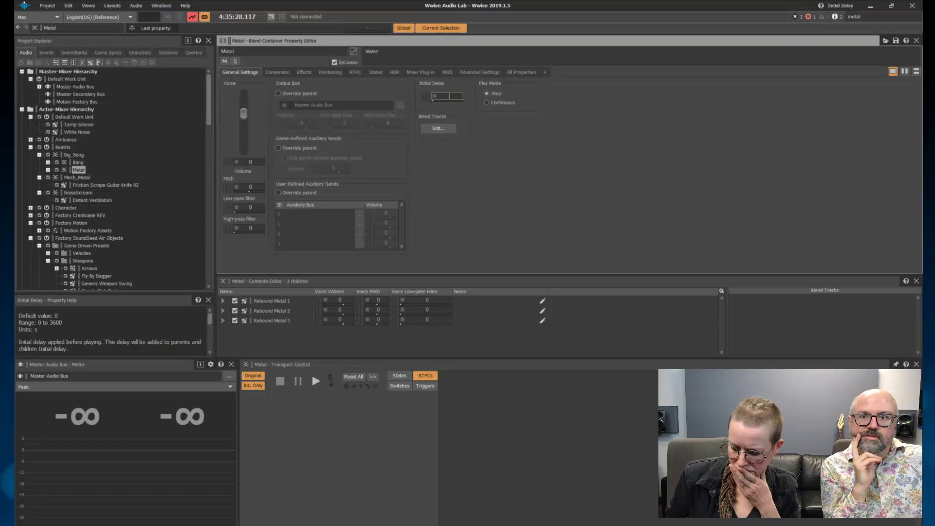
pyautogui.write('0.2')
pyautogui.press('Return')
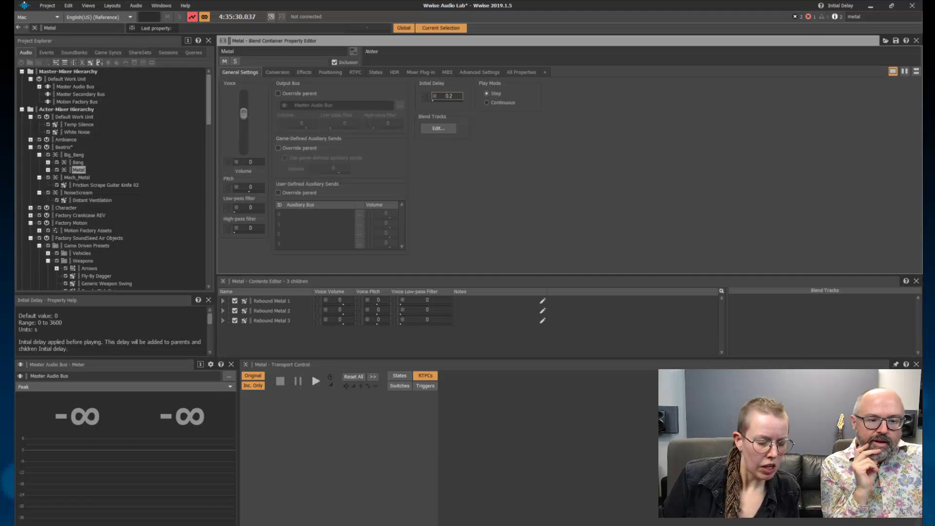
pyautogui.hotkey('ctrl', 's')
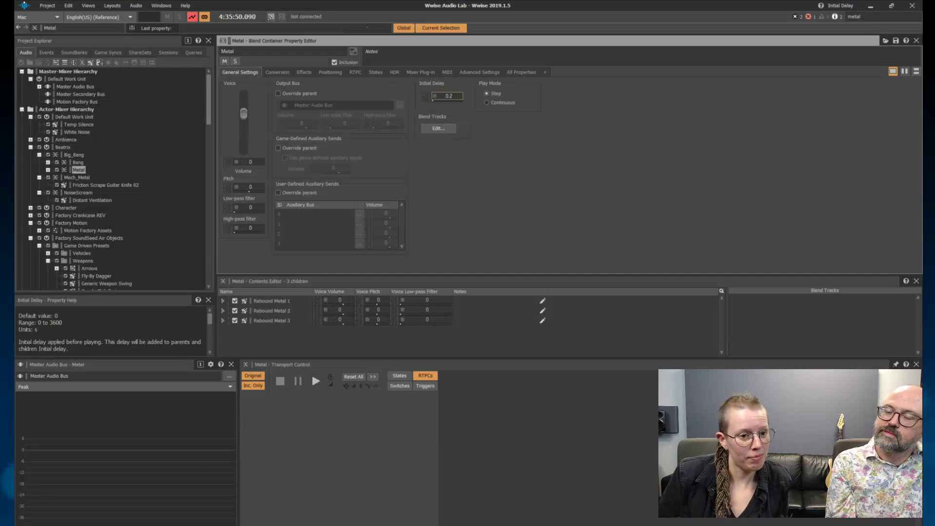
pyautogui.click(74, 155)
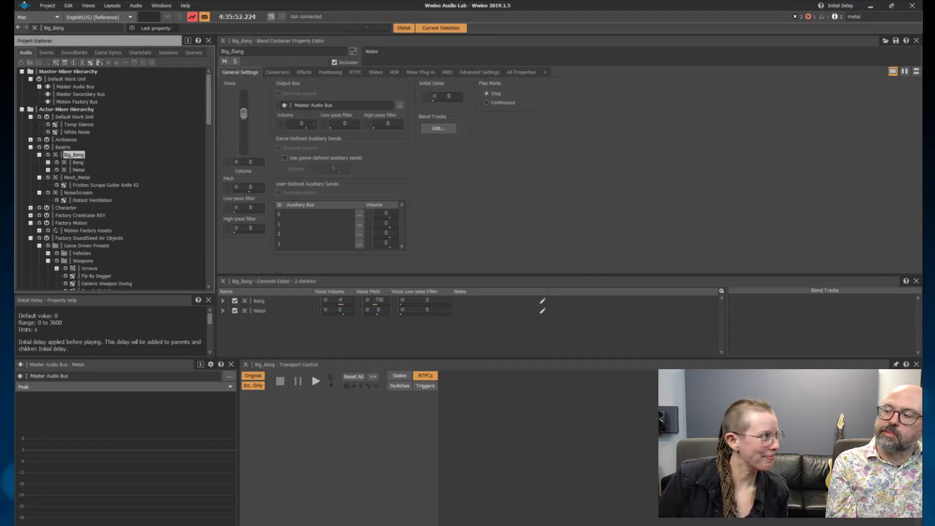
pyautogui.press('space')
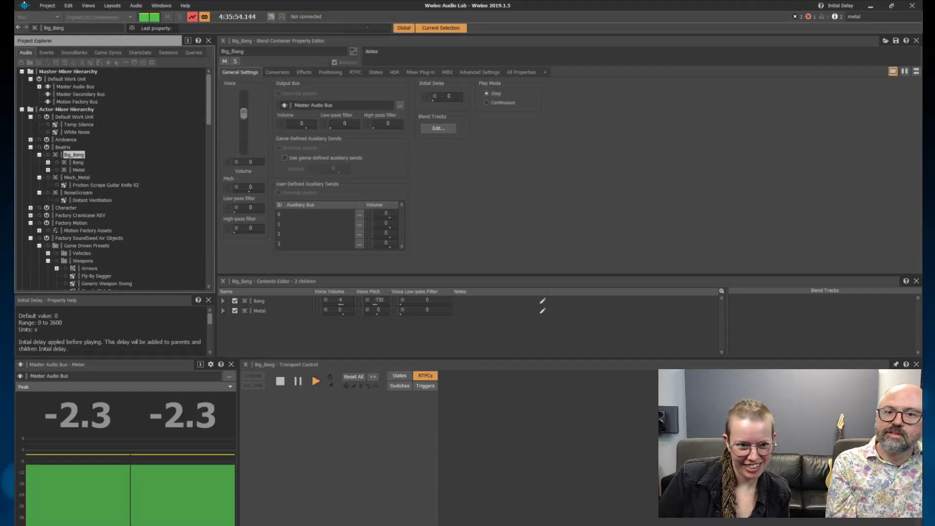
# Reset the Metal container's initial delay to 0 s
pyautogui.press('Down')
pyautogui.press('Down')
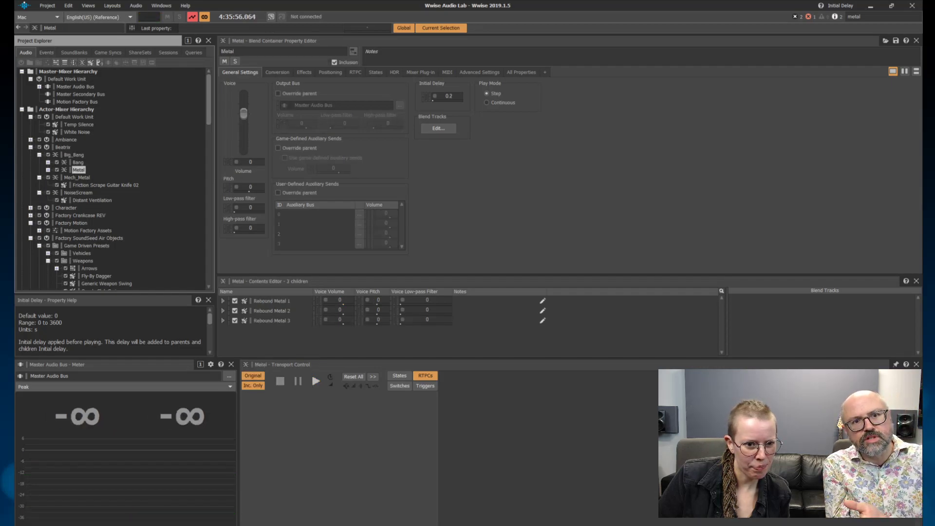
pyautogui.doubleClick(449, 96)
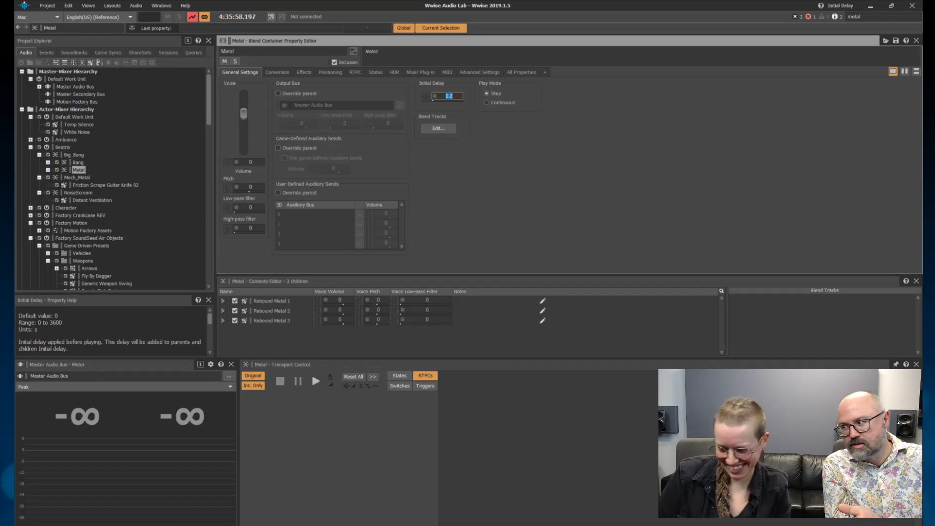
pyautogui.write('0')
pyautogui.press('Return')
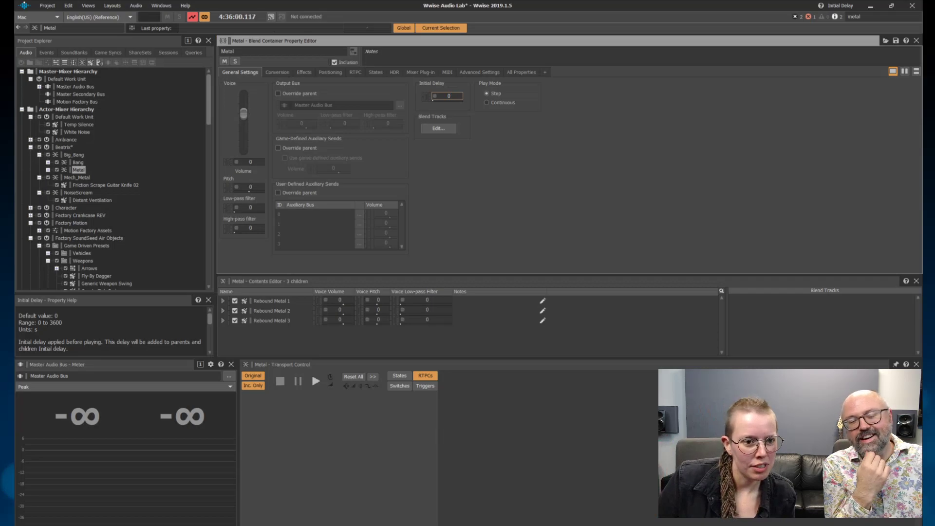
# Override the parent effects on Metal, insert the Wwise Convolution Reverb TrainStation_CR in the first effect slot, and audition it
pyautogui.click(304, 72)
pyautogui.click(227, 86)
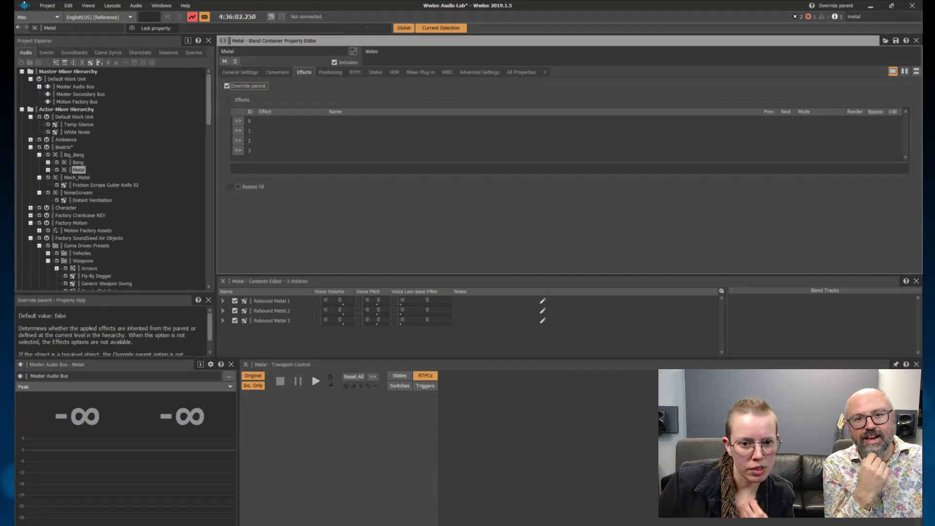
pyautogui.click(238, 120)
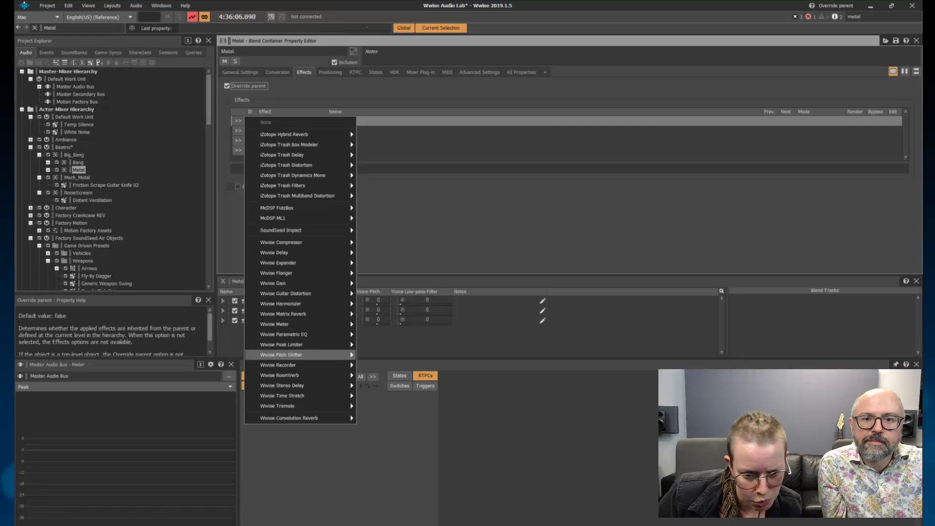
pyautogui.moveTo(292, 375)
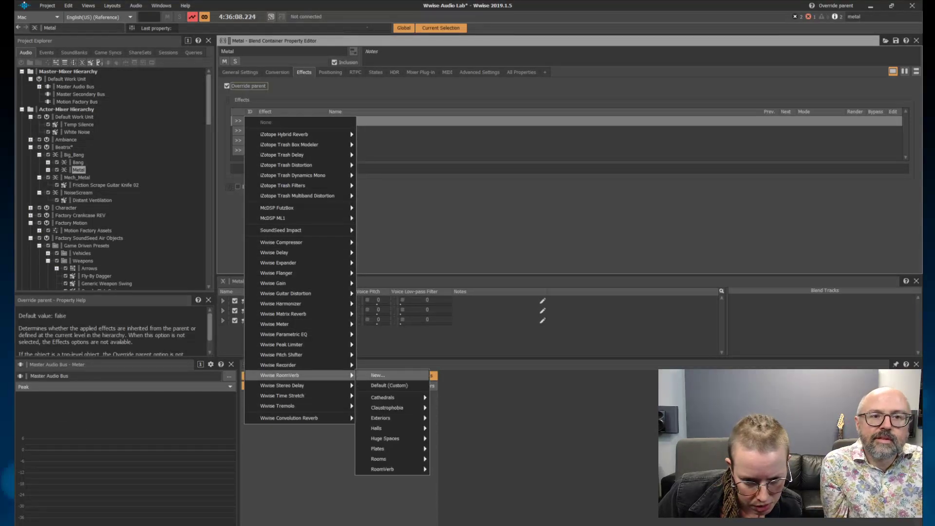
pyautogui.moveTo(292, 273)
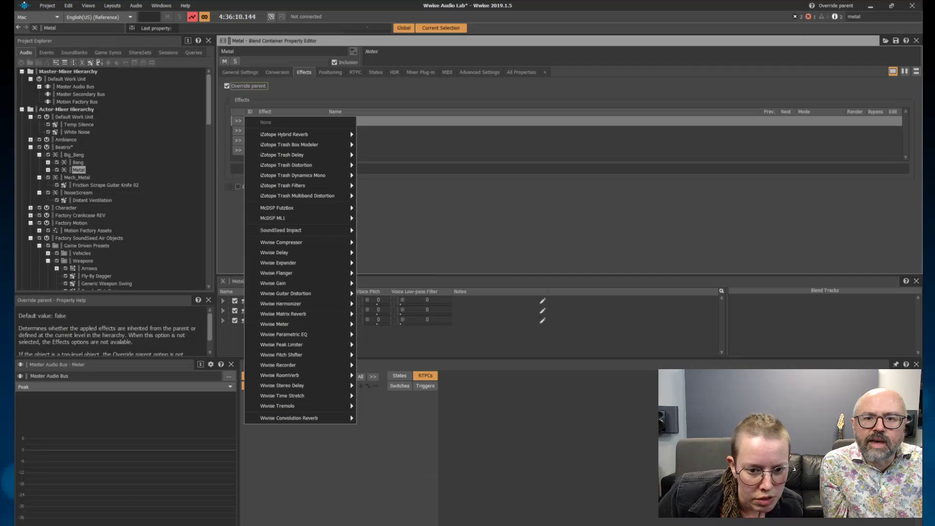
pyautogui.moveTo(292, 196)
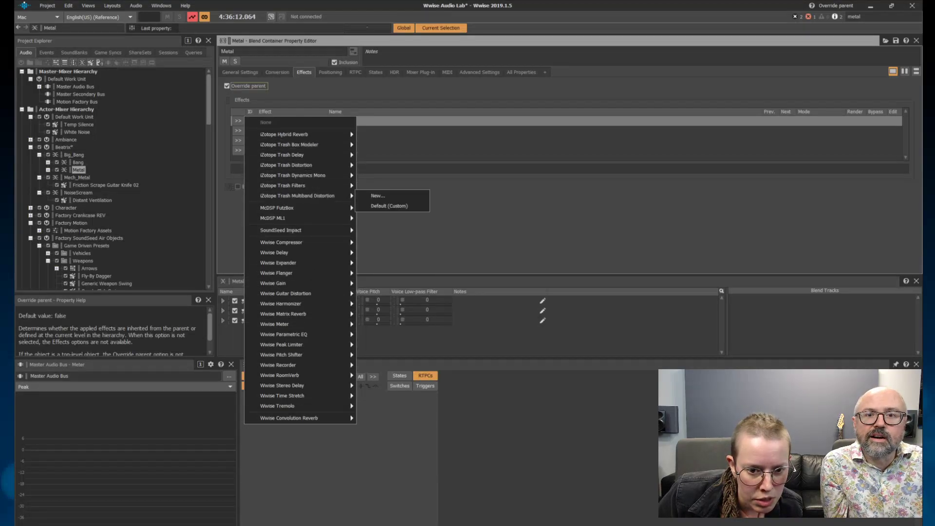
pyautogui.moveTo(292, 418)
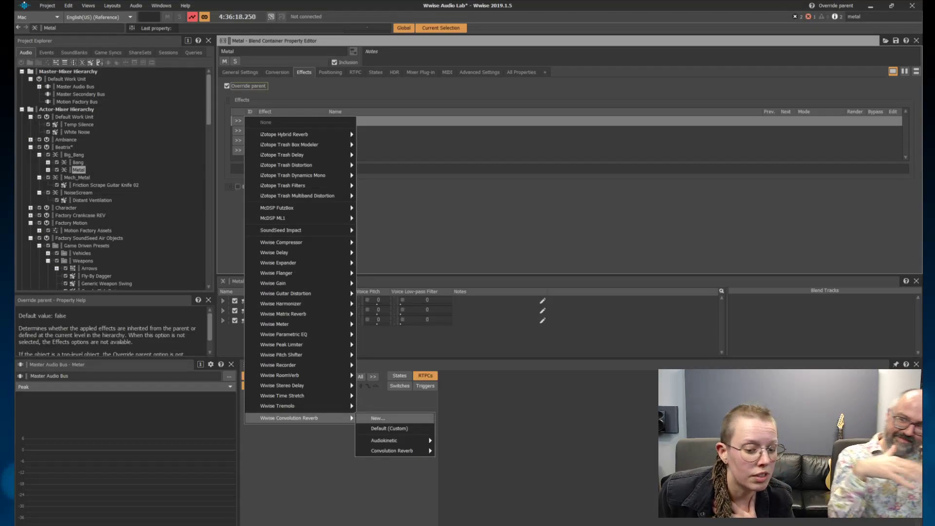
pyautogui.moveTo(399, 451)
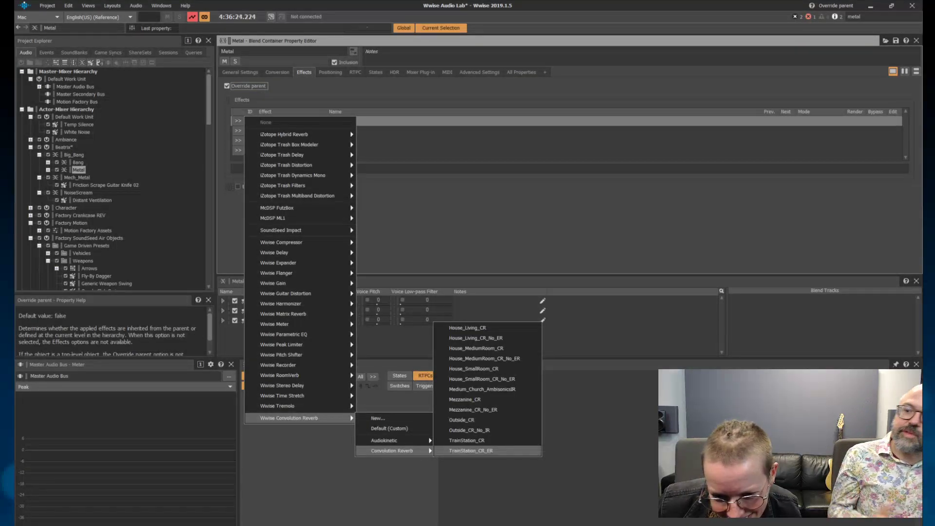
pyautogui.click(470, 450)
pyautogui.click(467, 306)
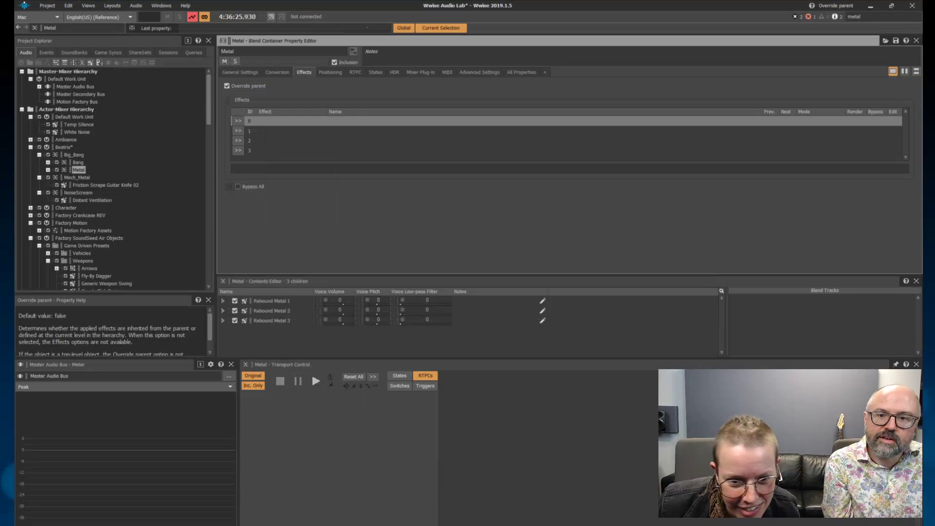
pyautogui.press('space')
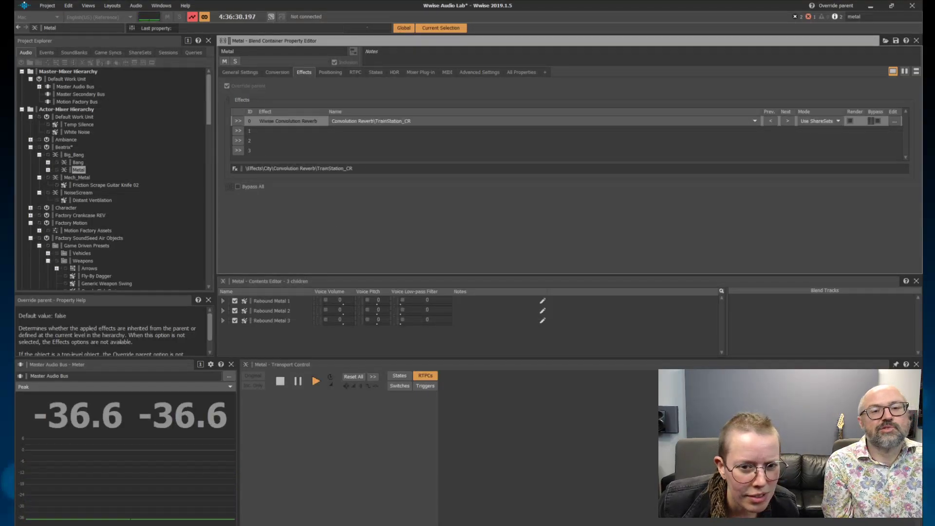
# Add a default custom iZotope Trash Distortion in Metal's second effect slot, open its settings, and audition the container
pyautogui.click(238, 131)
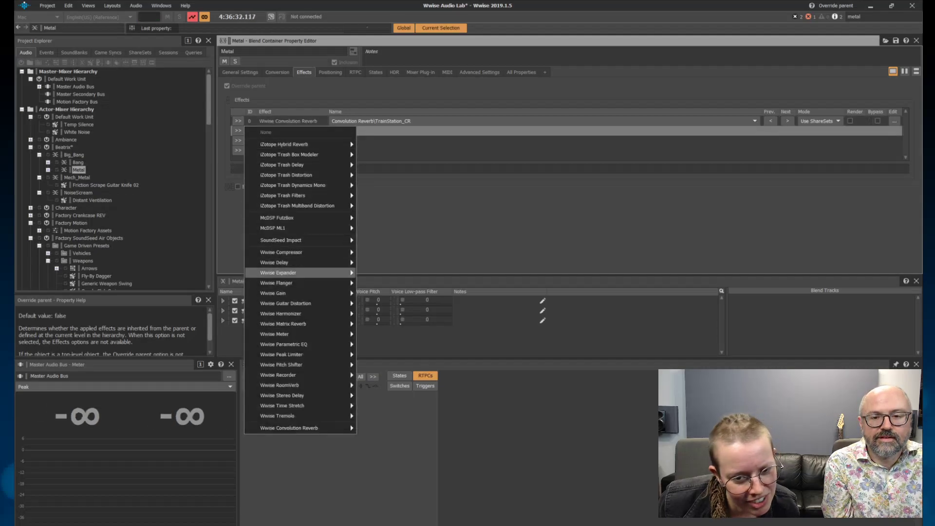
pyautogui.moveTo(287, 303)
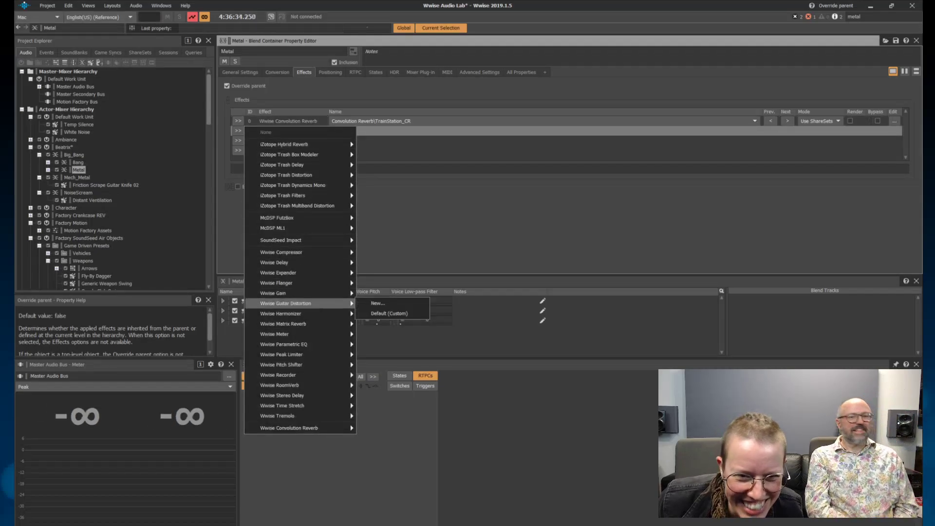
pyautogui.moveTo(302, 195)
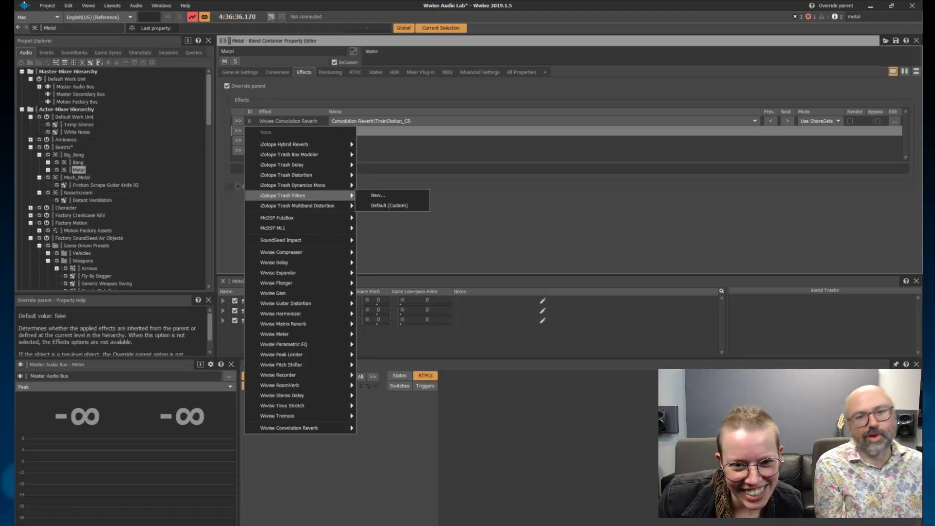
pyautogui.moveTo(302, 175)
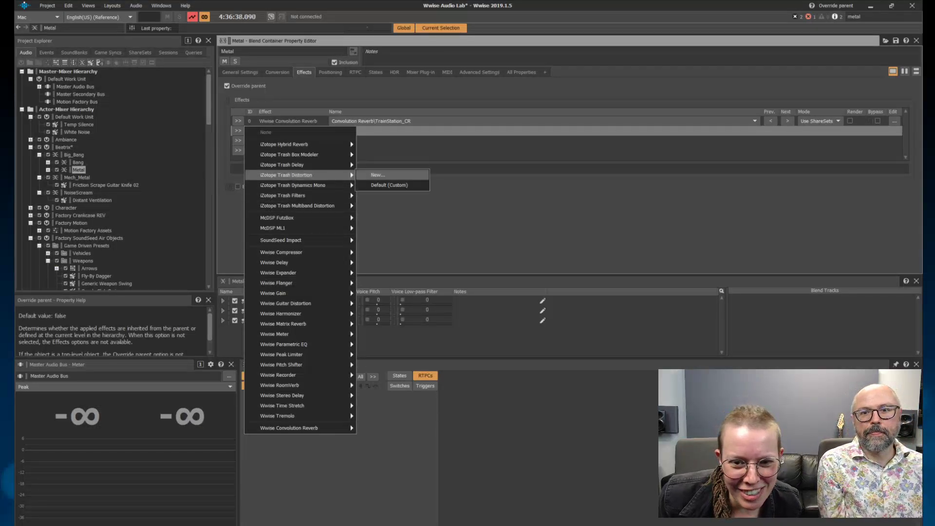
pyautogui.click(390, 185)
pyautogui.click(895, 131)
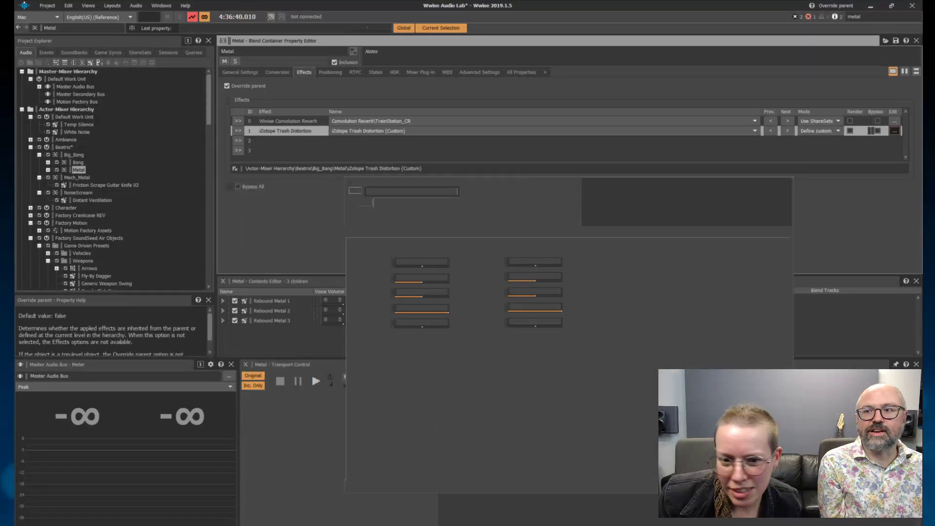
pyautogui.press('space')
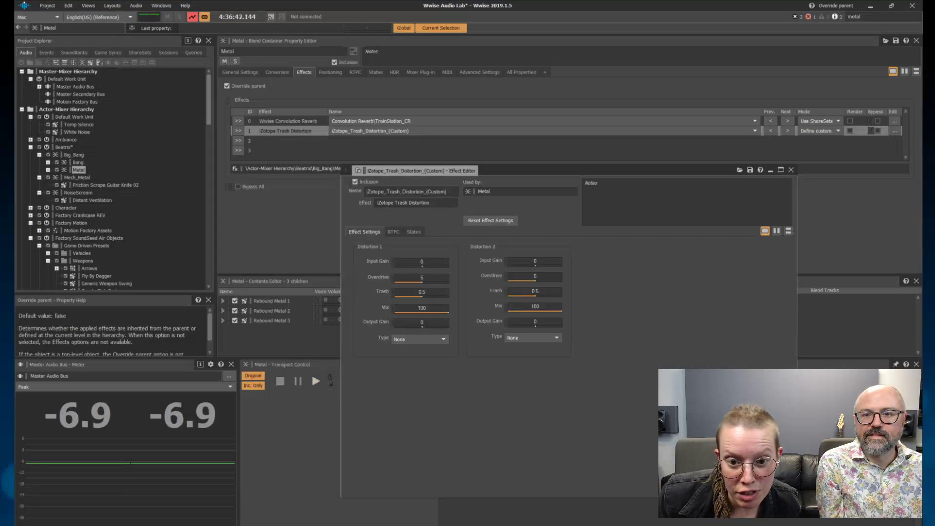
# Set Distortion 1 to overdrive 9, trash 0.8 and type Harmonic Control, auditioning the result
pyautogui.moveTo(422, 281); pyautogui.dragTo(446, 304)
pyautogui.press('space')
pyautogui.press('space')
pyautogui.press('space')
pyautogui.click(421, 339)
pyautogui.click(421, 372)
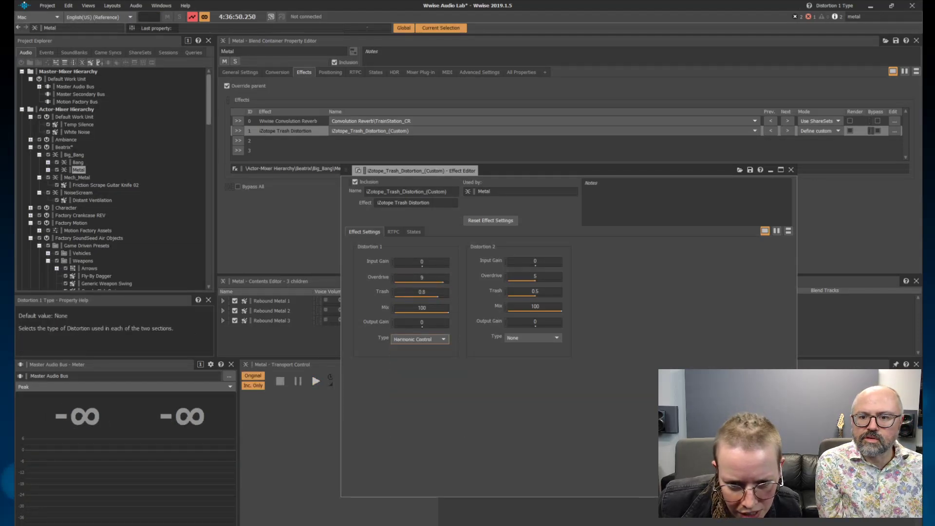
pyautogui.press('space')
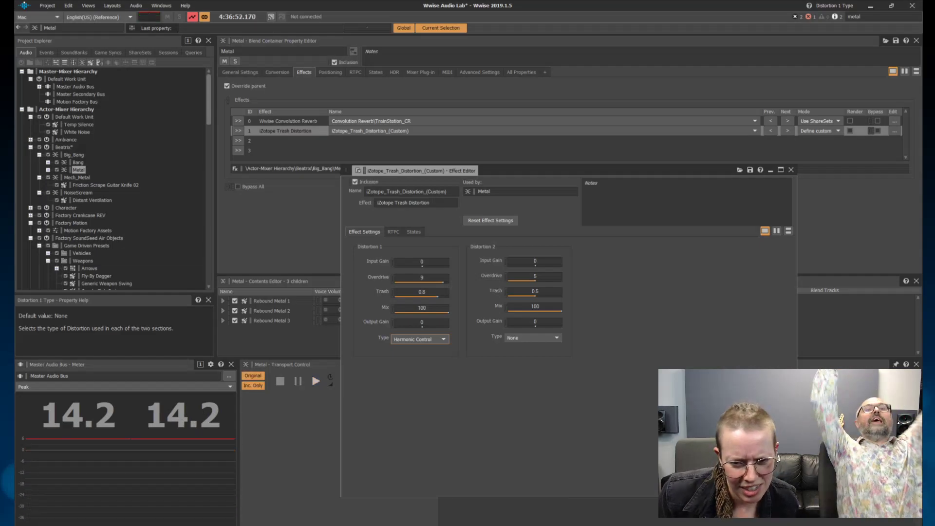
# Lower Distortion 1 to overdrive 2.5 and trash 0.7, audition it, and close the effect settings
pyautogui.moveTo(444, 282); pyautogui.dragTo(438, 303)
pyautogui.press('space')
pyautogui.press('space')
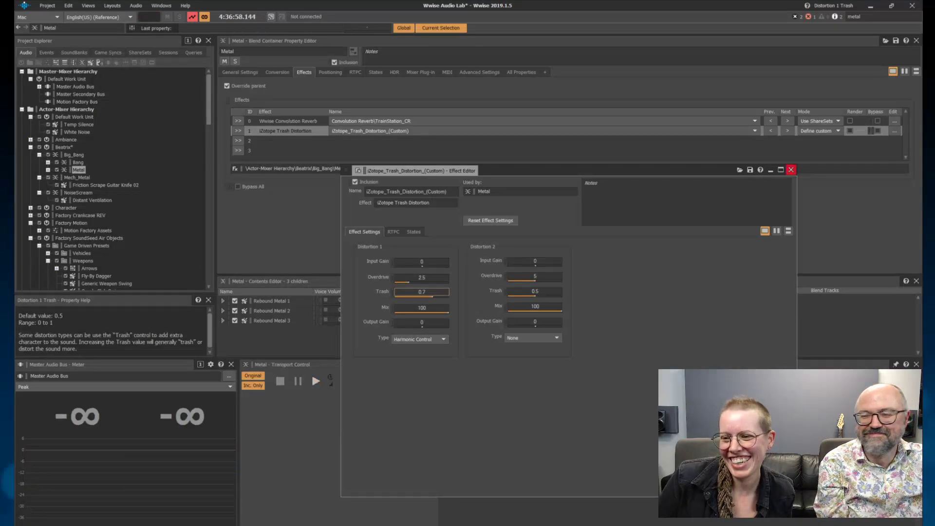
pyautogui.click(791, 170)
# Reorder Metal's effects so the Trash Distortion comes before the Convolution Reverb, and audition the container
pyautogui.click(238, 120)
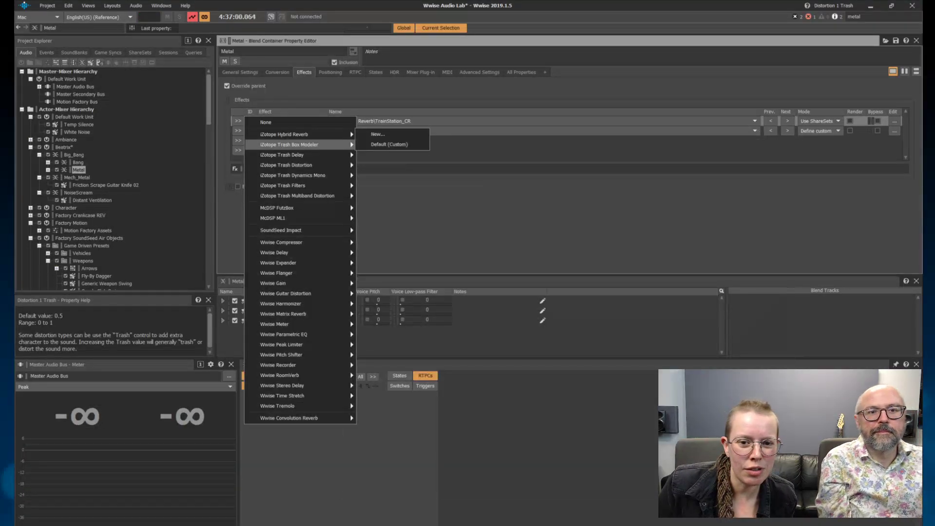
pyautogui.press('Escape')
pyautogui.press('Escape')
pyautogui.moveTo(286, 121); pyautogui.dragTo(286, 134)
pyautogui.press('space')
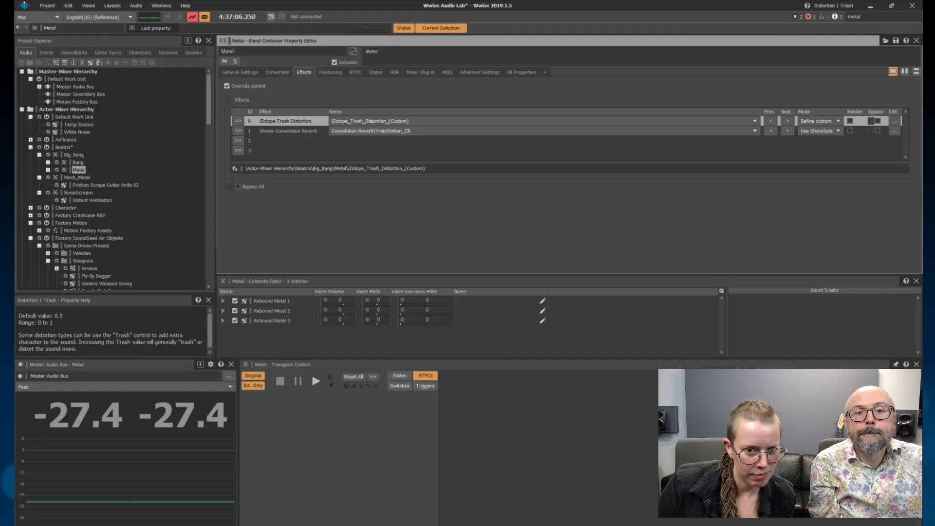
# Set Metal's low-pass filter to 49 while auditioning it, save the project, and audition Big_Bang
pyautogui.click(240, 73)
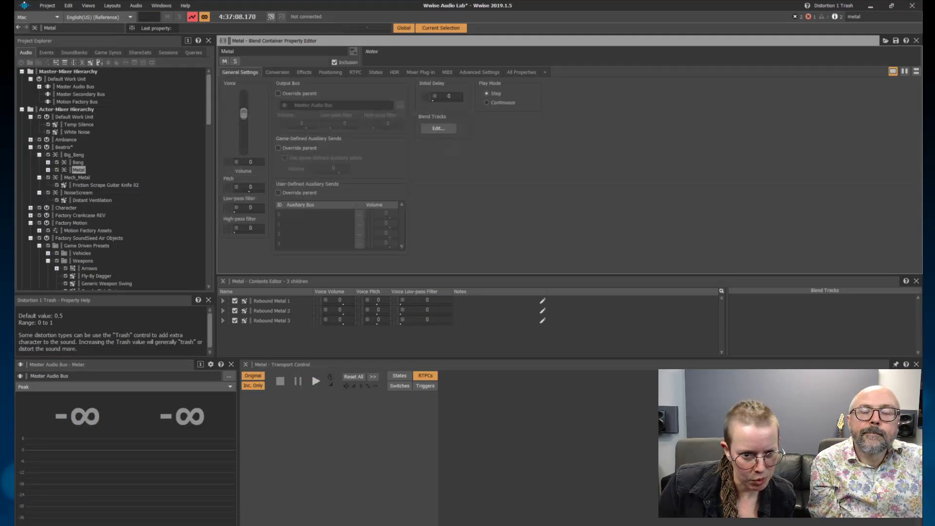
pyautogui.moveTo(237, 207)
pyautogui.mouseDown()
pyautogui.moveTo(250, 208)
pyautogui.moveTo(230, 207)
pyautogui.moveTo(243, 218)
pyautogui.mouseUp()
pyautogui.press('space')
pyautogui.press('space')
pyautogui.press('space')
pyautogui.press('space')
pyautogui.hotkey('ctrl', 's')
pyautogui.click(74, 155)
pyautogui.press('space')
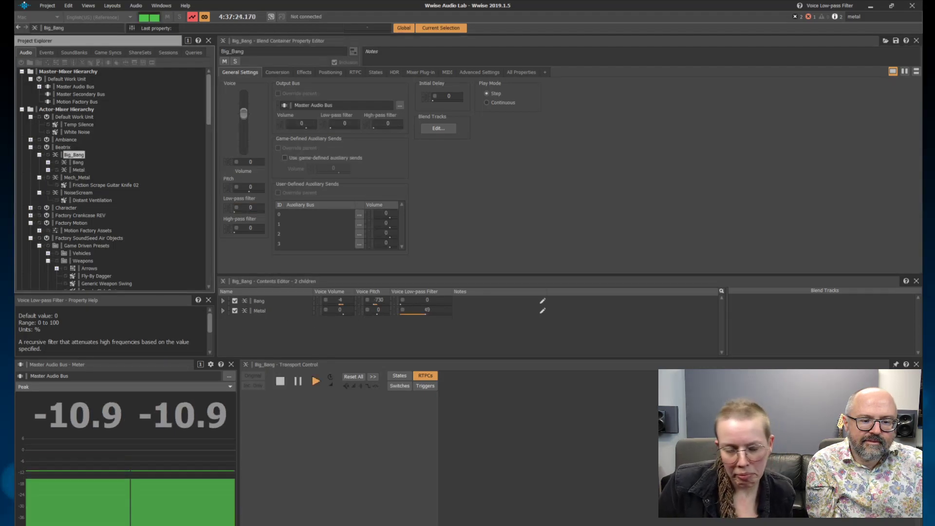
pyautogui.press('space')
# Stagger the initial delays of Metal's three Rebound Metal sounds, giving Rebound Metal 1 a delay of 0.05 s
pyautogui.click(48, 170)
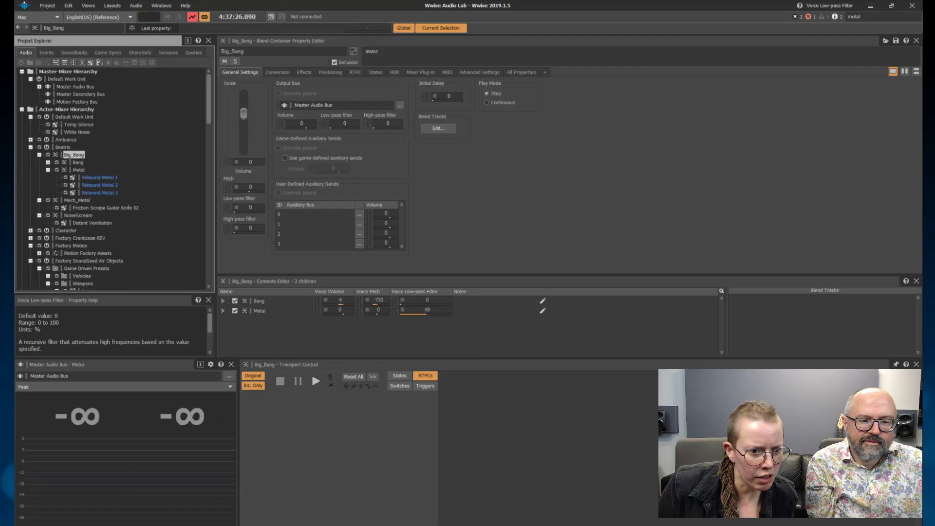
pyautogui.click(100, 178)
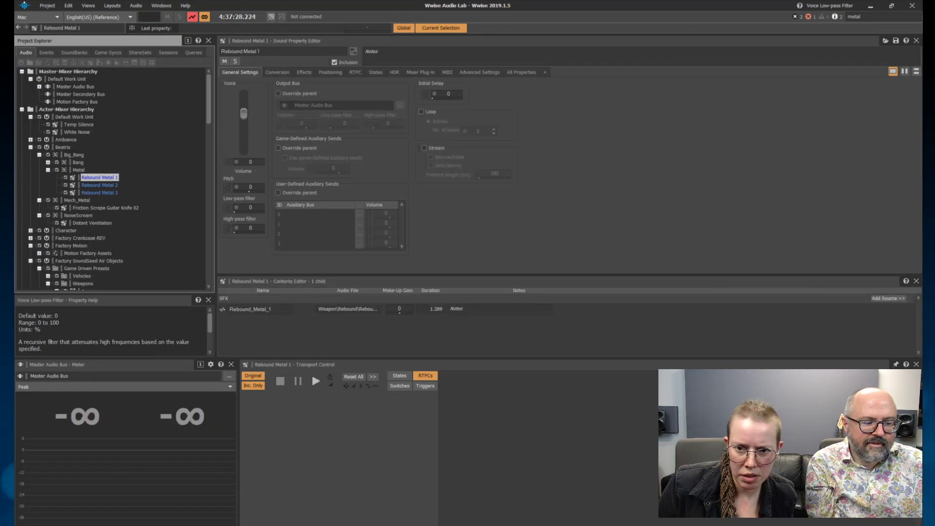
pyautogui.click(448, 94)
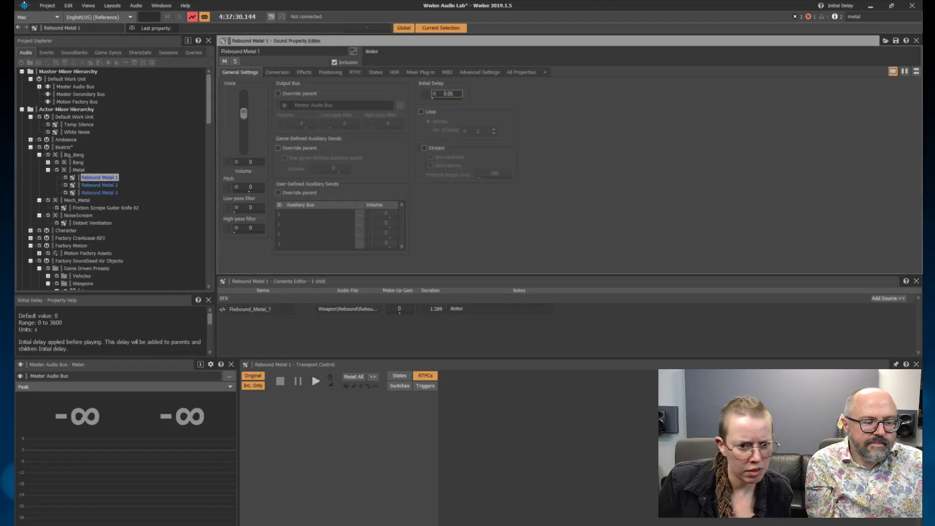
pyautogui.click(99, 185)
pyautogui.click(448, 94)
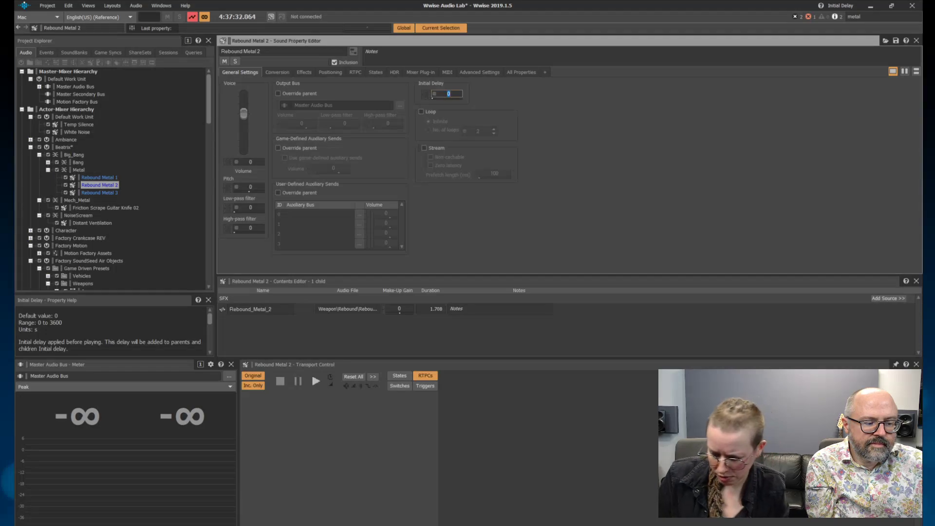
pyautogui.click(99, 193)
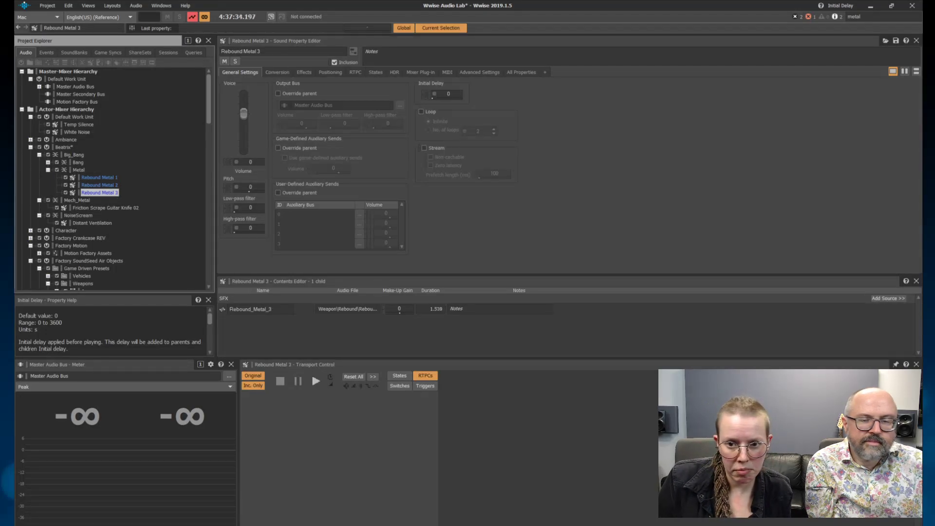
pyautogui.click(449, 94)
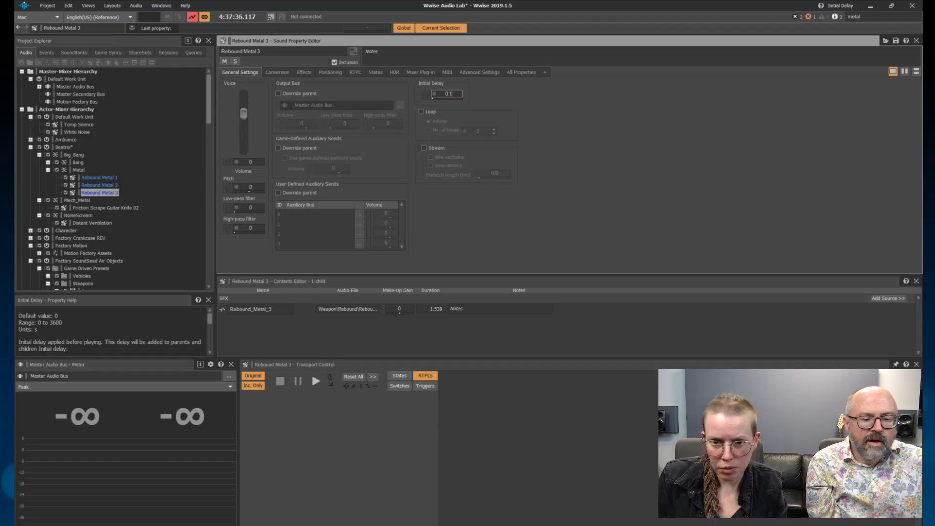
pyautogui.press('Return')
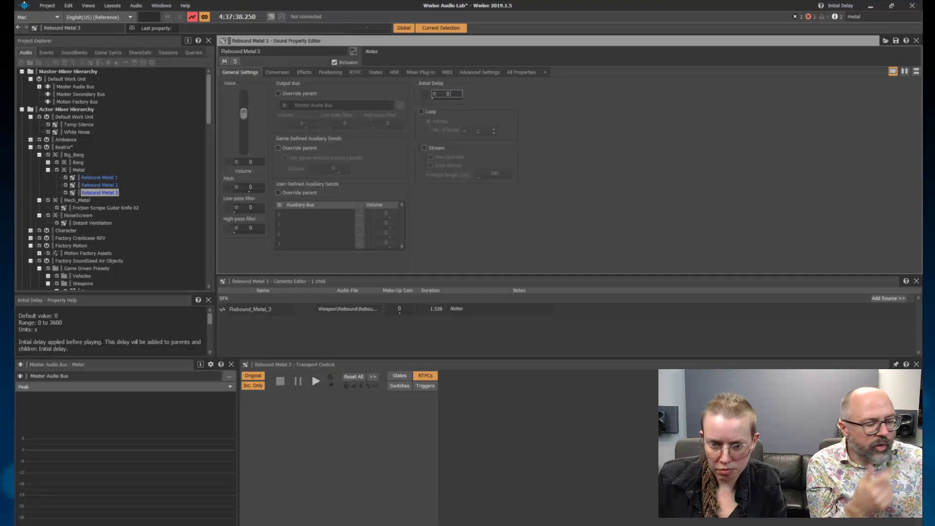
# Audition the Metal blend container and save the project
pyautogui.click(78, 170)
pyautogui.press('space')
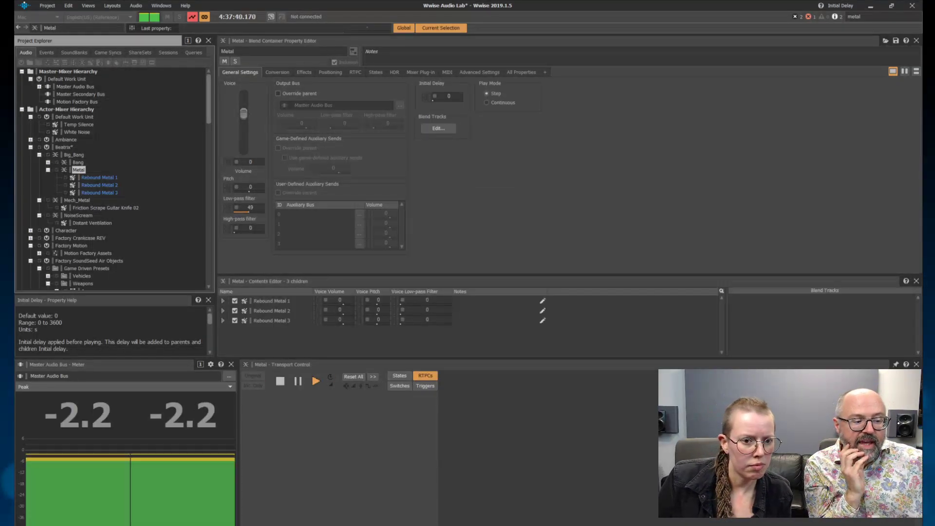
pyautogui.hotkey('ctrl', 's')
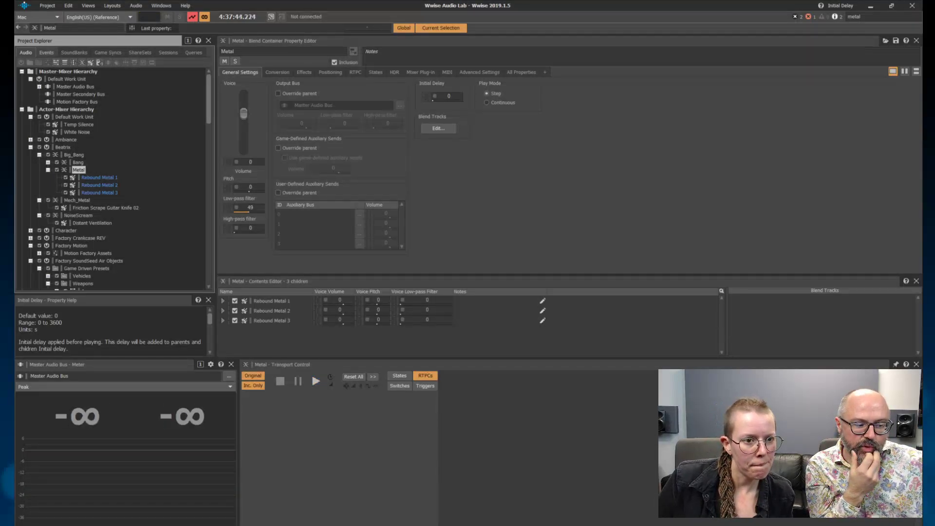
# Audition the complete Mech event several times
pyautogui.click(47, 52)
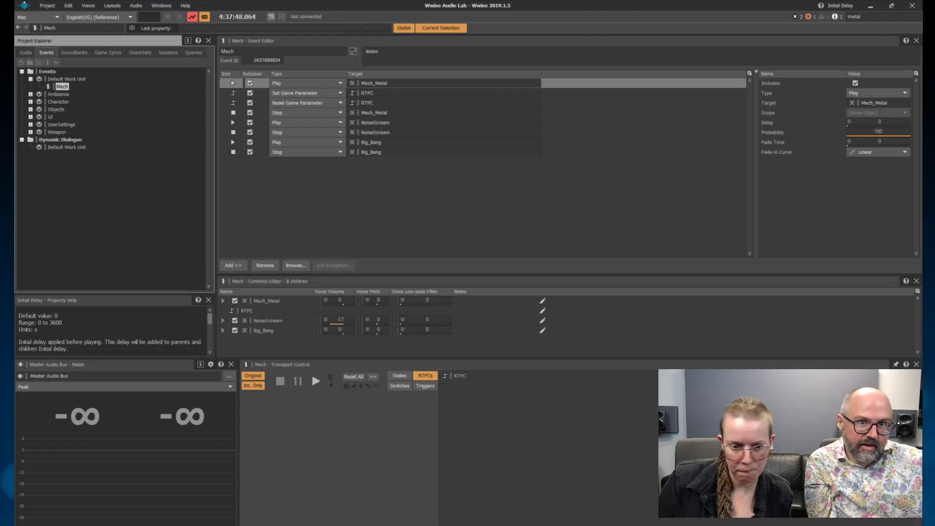
pyautogui.press('space')
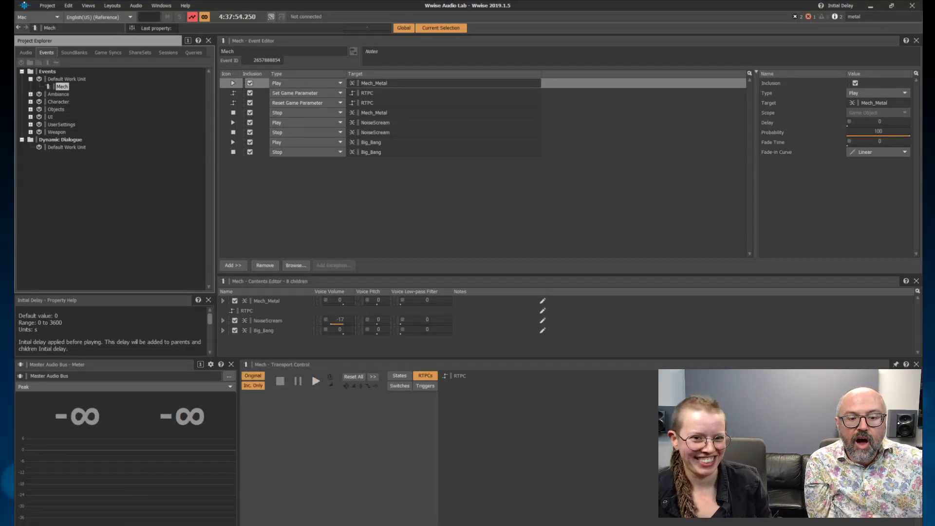
pyautogui.press('space')
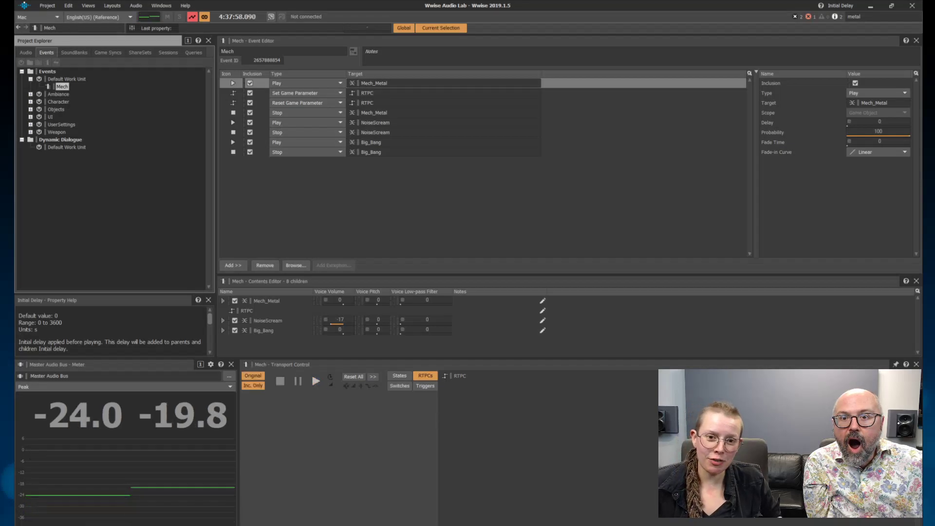
pyautogui.press('space')
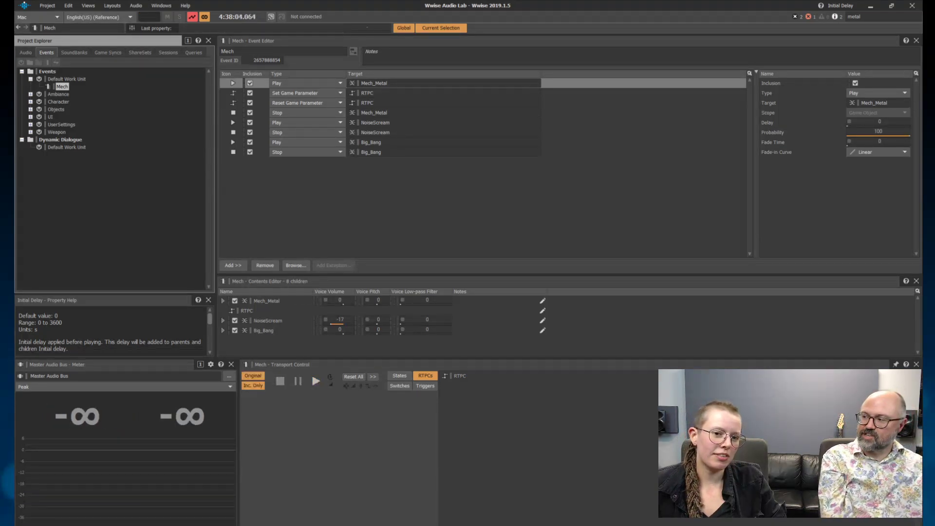
pyautogui.press('space')
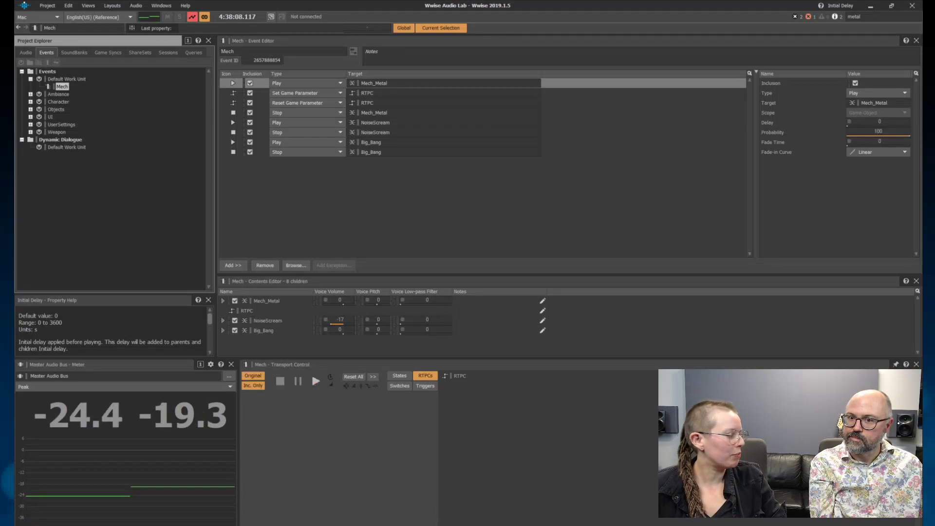
pyautogui.press('space')
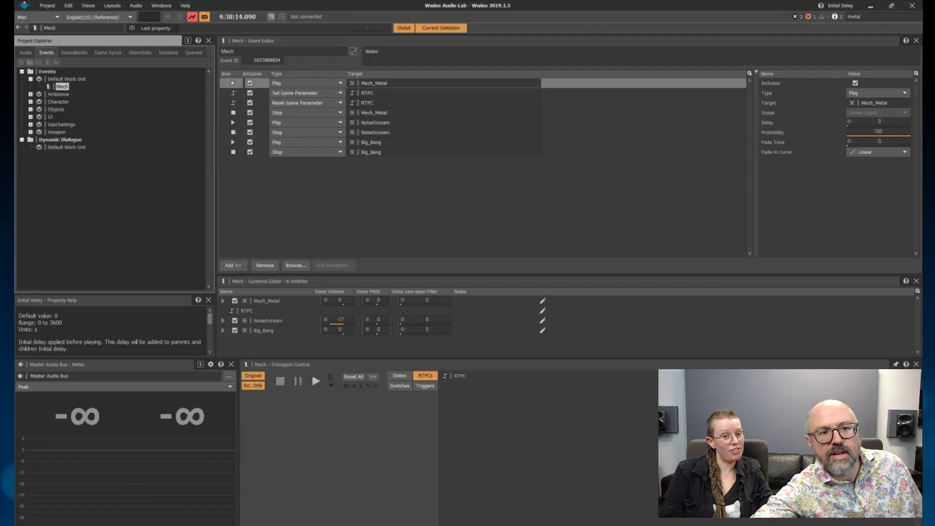
# Open the Soundcaster, load the Test session, and add the Mech event to it
pyautogui.click(112, 5)
pyautogui.moveTo(89, 5)
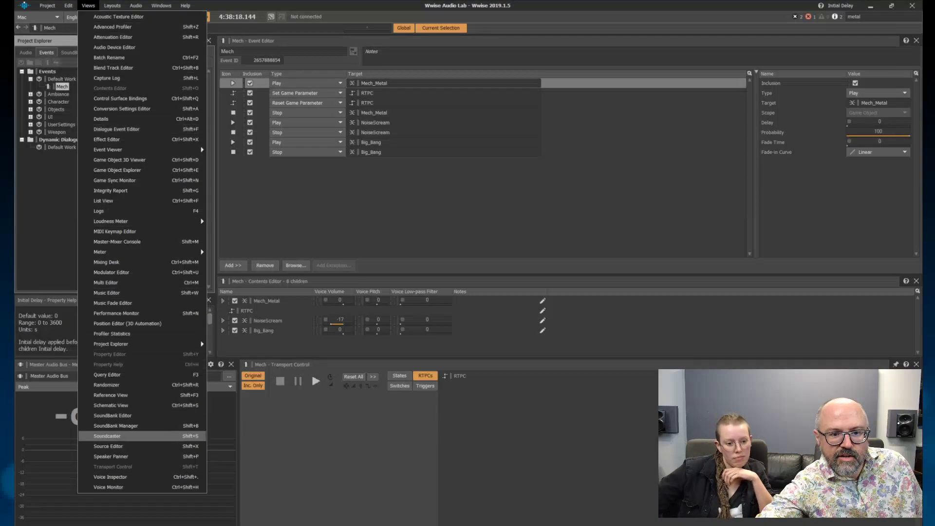
pyautogui.click(108, 436)
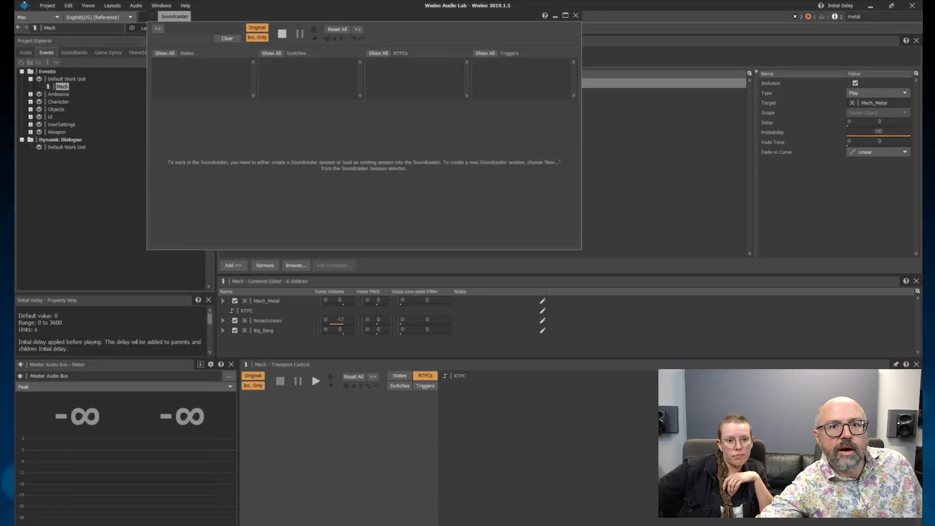
pyautogui.click(157, 29)
pyautogui.click(185, 42)
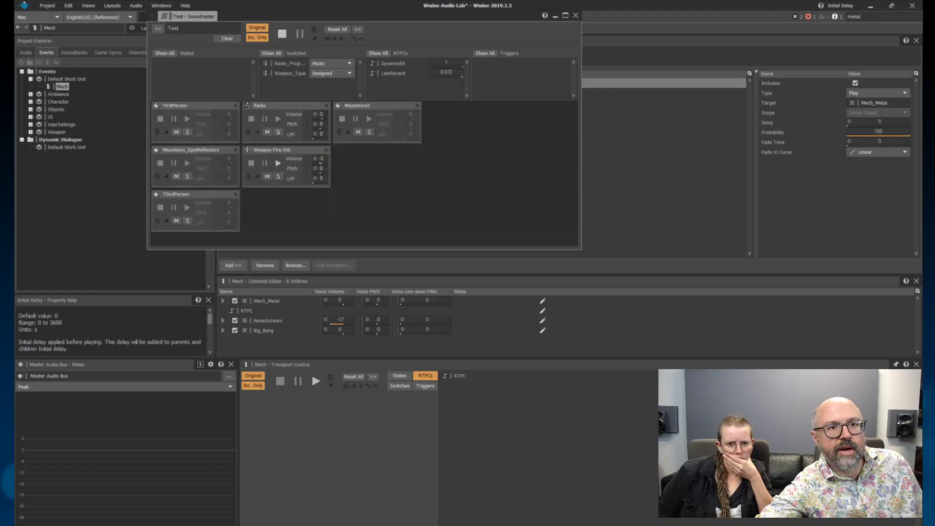
pyautogui.click(62, 86)
pyautogui.moveTo(62, 87); pyautogui.dragTo(467, 163)
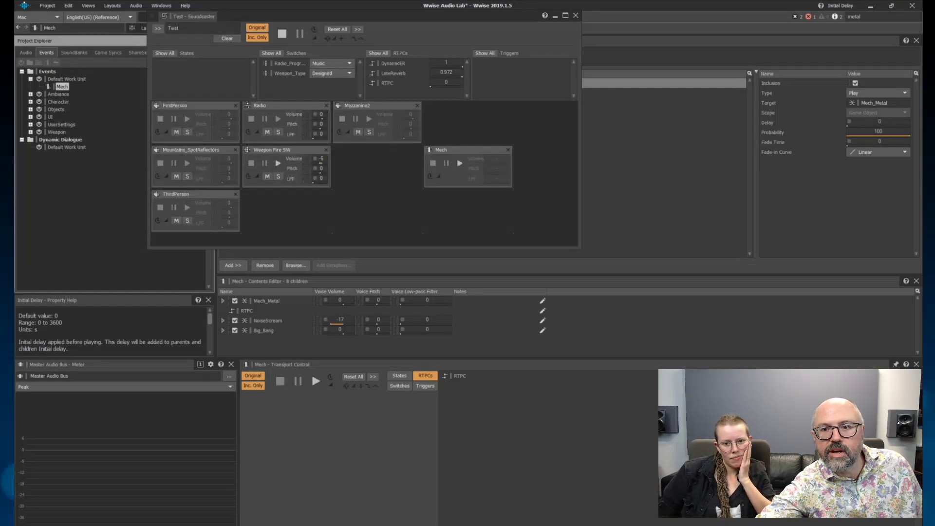
# Play the Mech event in the Test Soundcaster session and close the Soundcaster
pyautogui.click(459, 163)
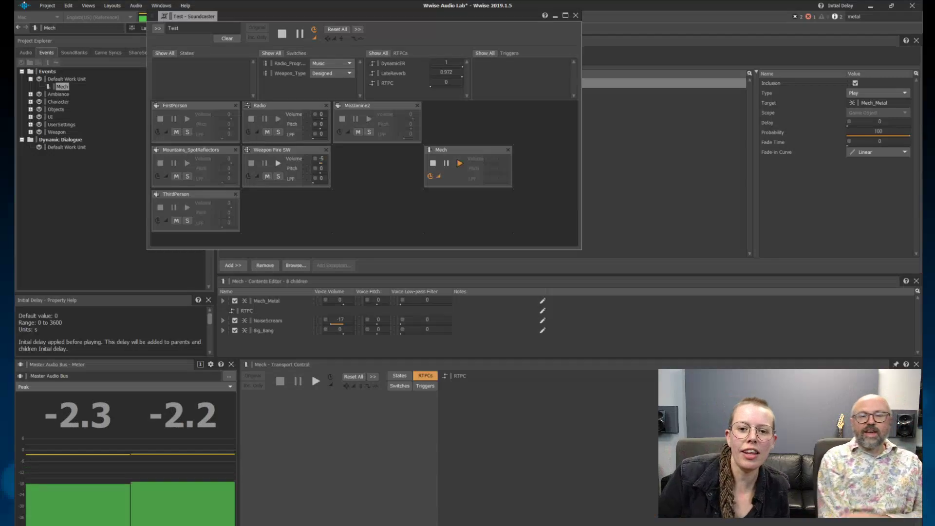
pyautogui.moveTo(424, 17); pyautogui.dragTo(564, 97)
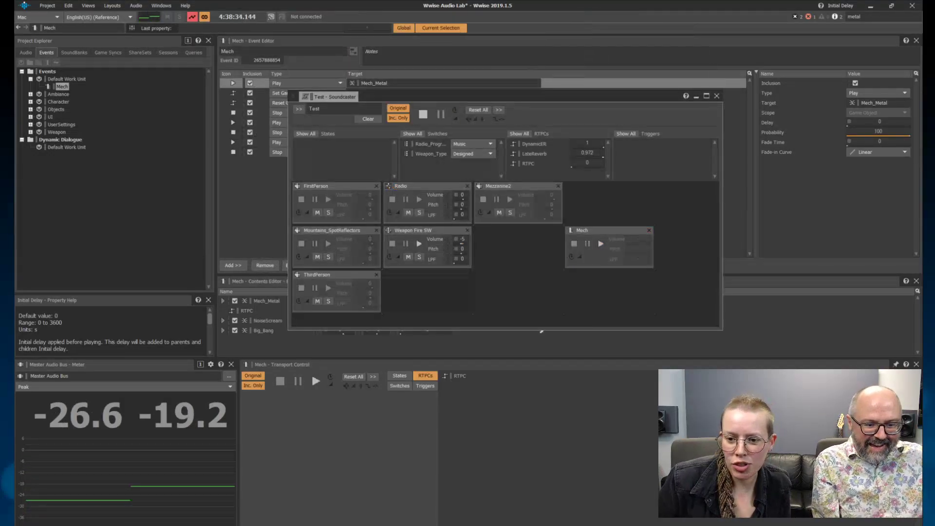
pyautogui.click(716, 96)
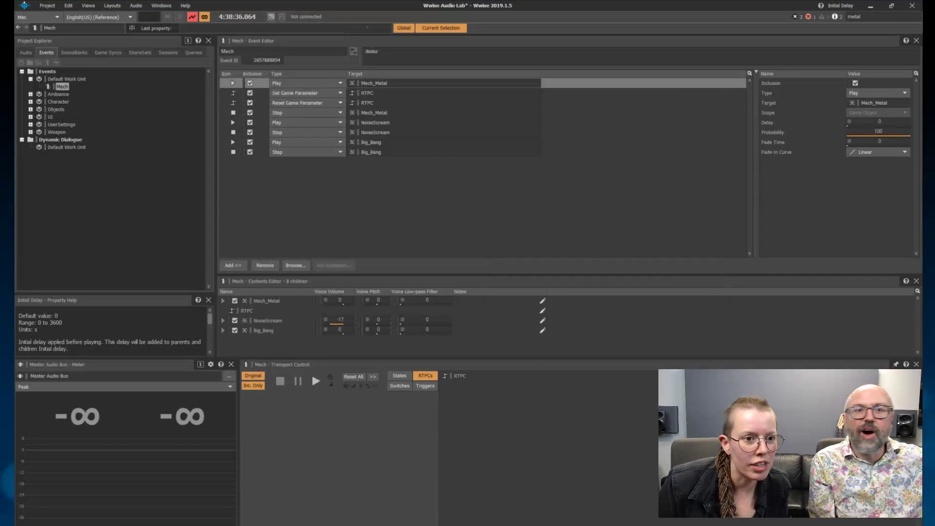
# Enable pitch randomization on Big_Bang with a minimum offset of -350 and a maximum offset of 250
pyautogui.click(74, 155)
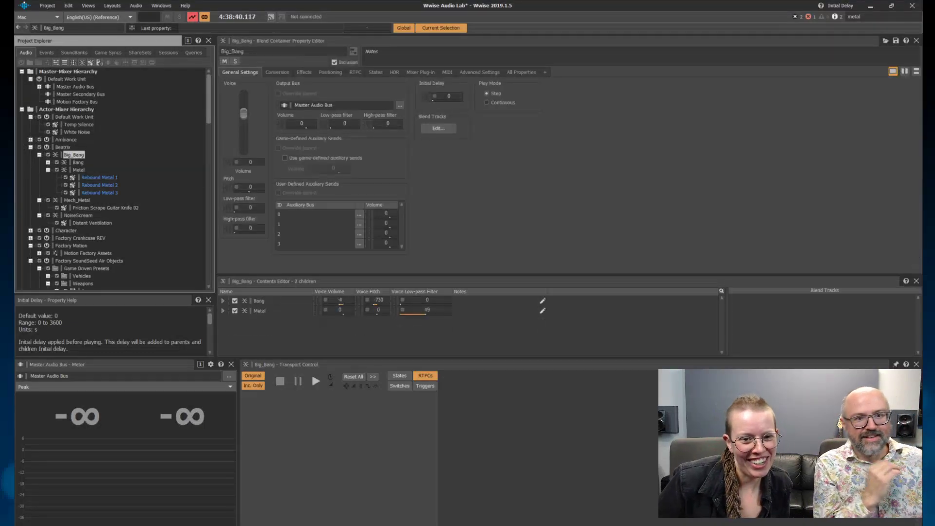
pyautogui.click(236, 187)
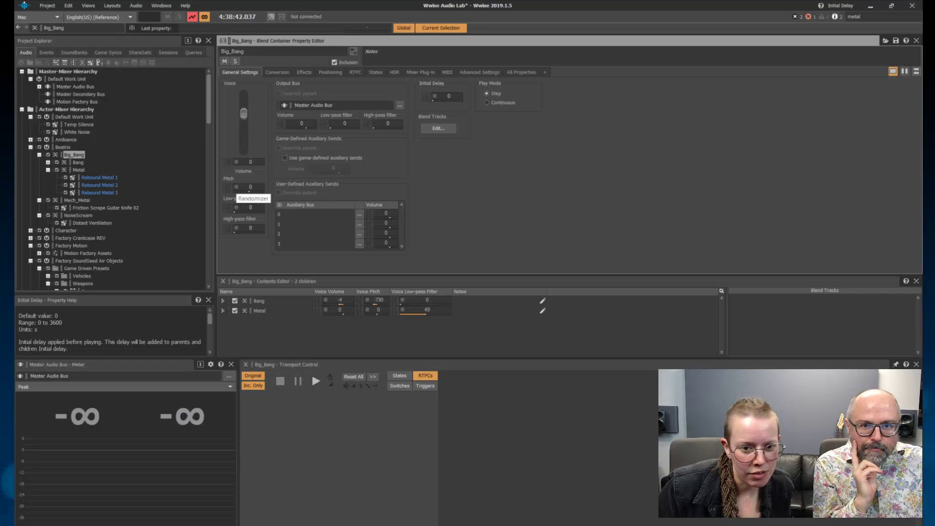
pyautogui.click(277, 222)
pyautogui.doubleClick(295, 231)
pyautogui.write('-350')
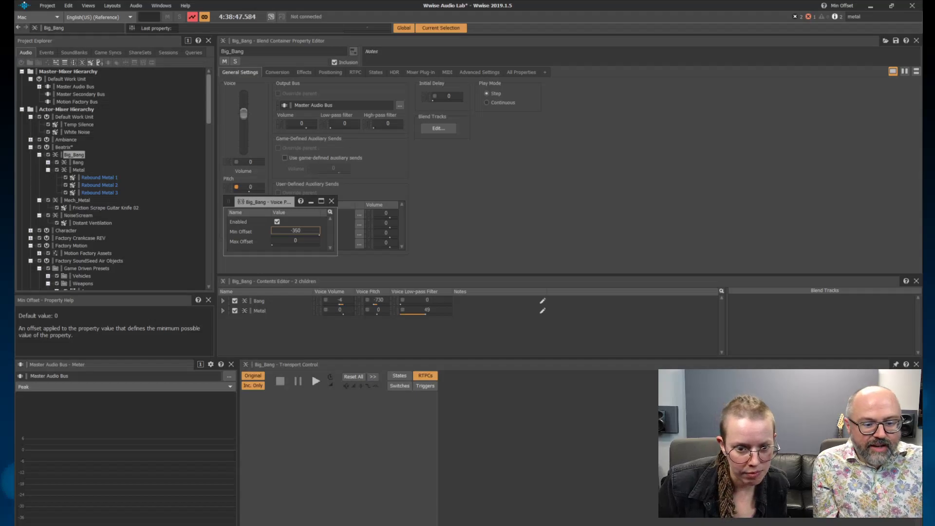
pyautogui.press('Tab')
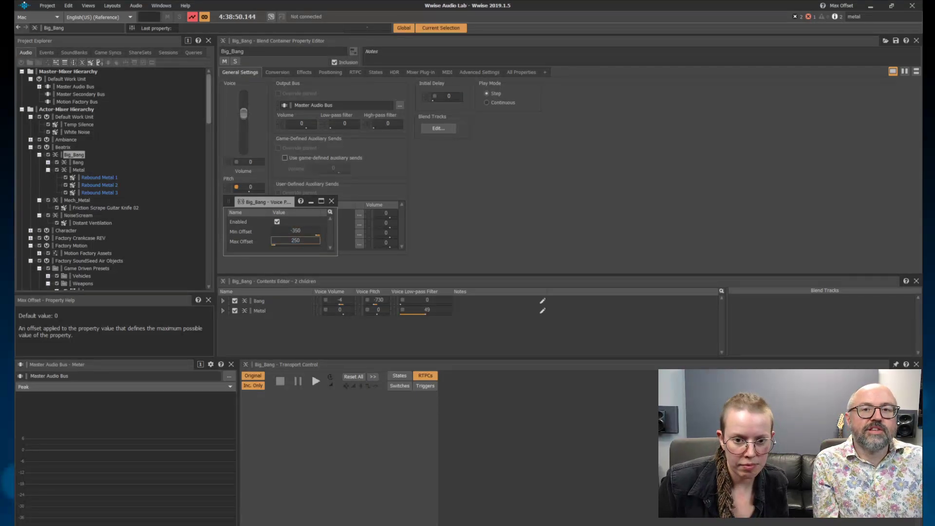
pyautogui.click(331, 201)
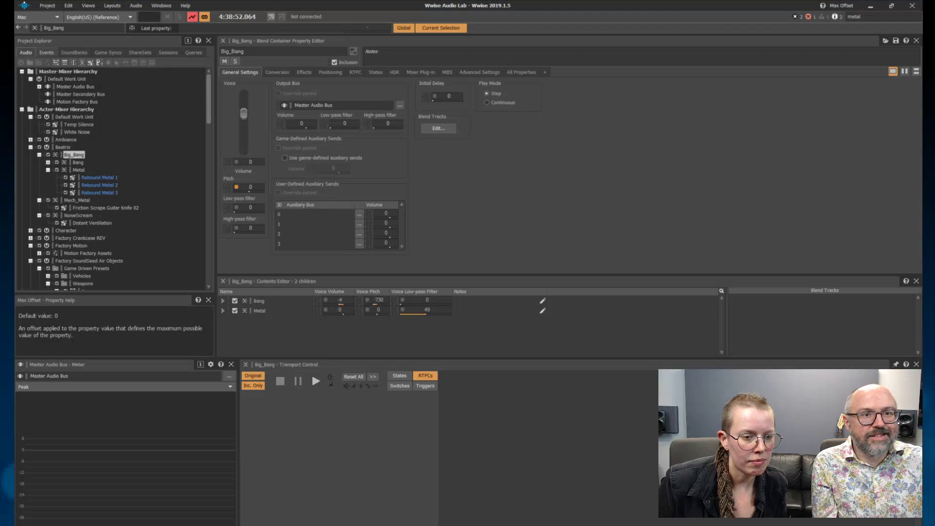
# Audition the Mech event with Big_Bang's randomized pitch
pyautogui.click(46, 52)
pyautogui.click(67, 79)
pyautogui.click(62, 87)
pyautogui.press('space')
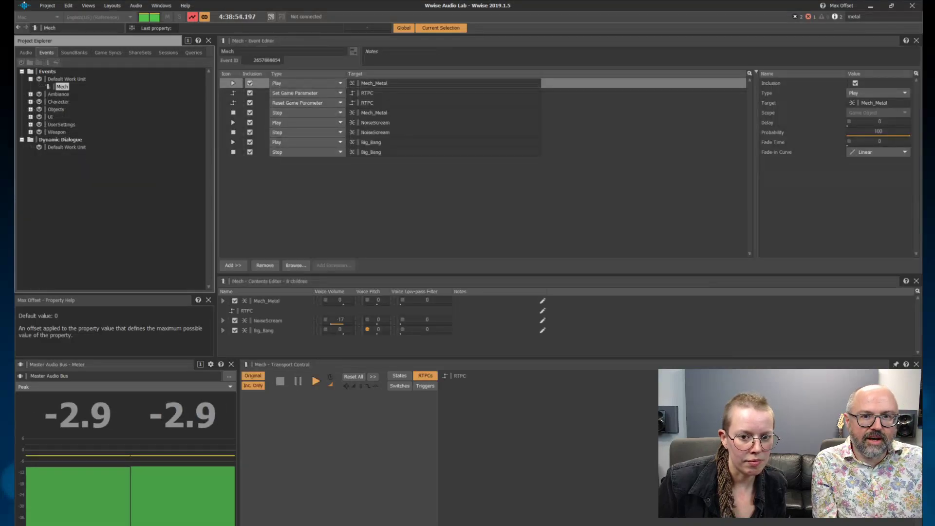
# Open the Test Soundcaster session from the project's sessions, play Mech, and close the session
pyautogui.click(140, 52)
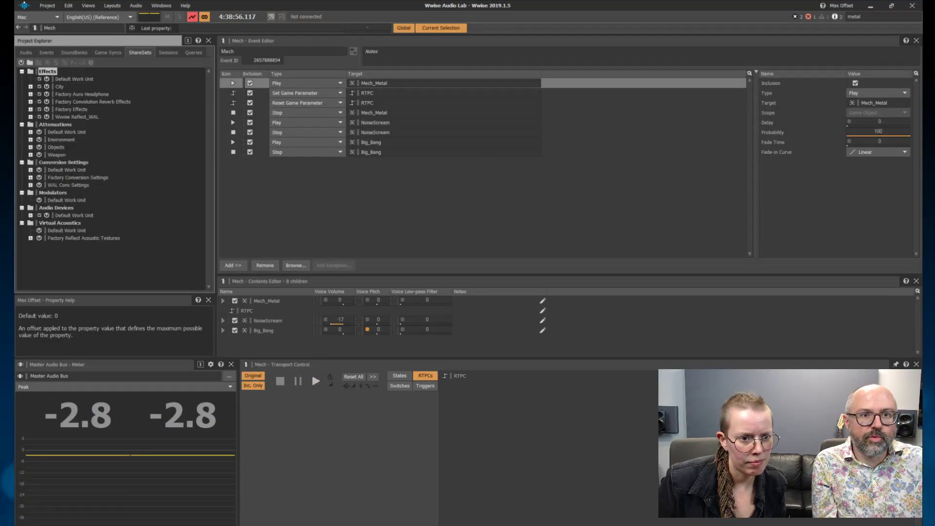
pyautogui.hotkey('shift', '6')
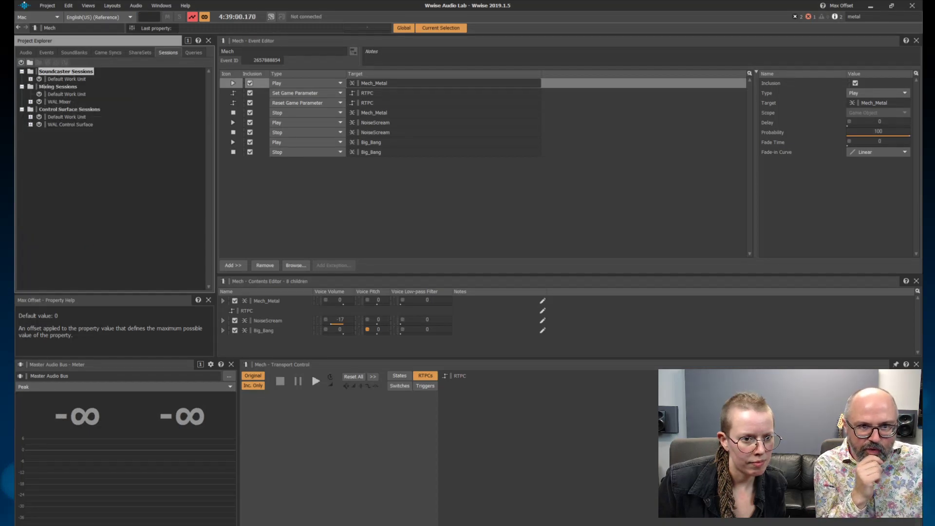
pyautogui.click(30, 79)
pyautogui.doubleClick(61, 87)
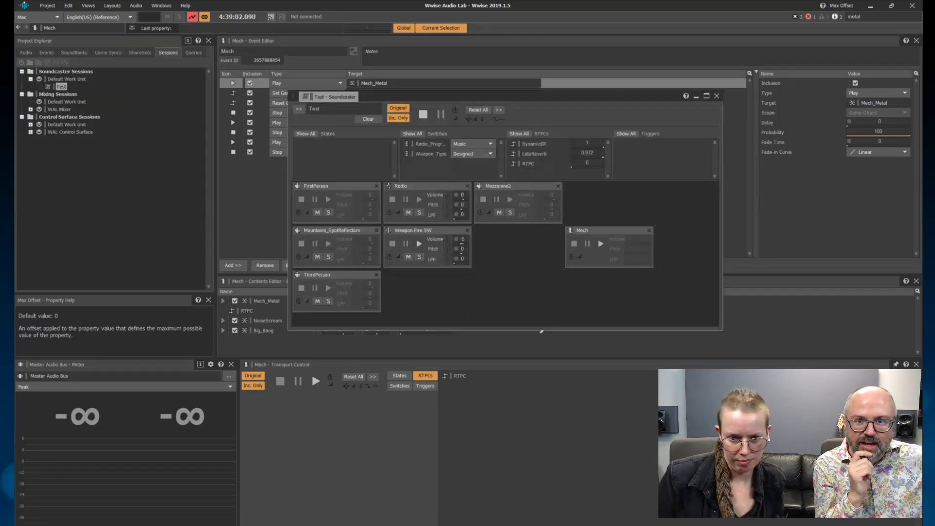
pyautogui.press('space')
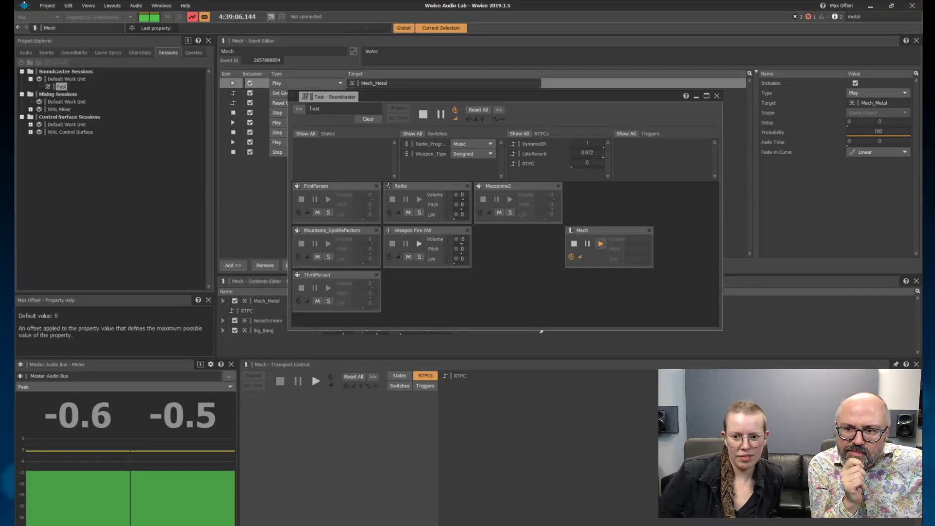
pyautogui.click(716, 96)
# Widen Big_Bang's pitch randomization by changing the minimum offset and setting the maximum offset to 2500
pyautogui.click(26, 53)
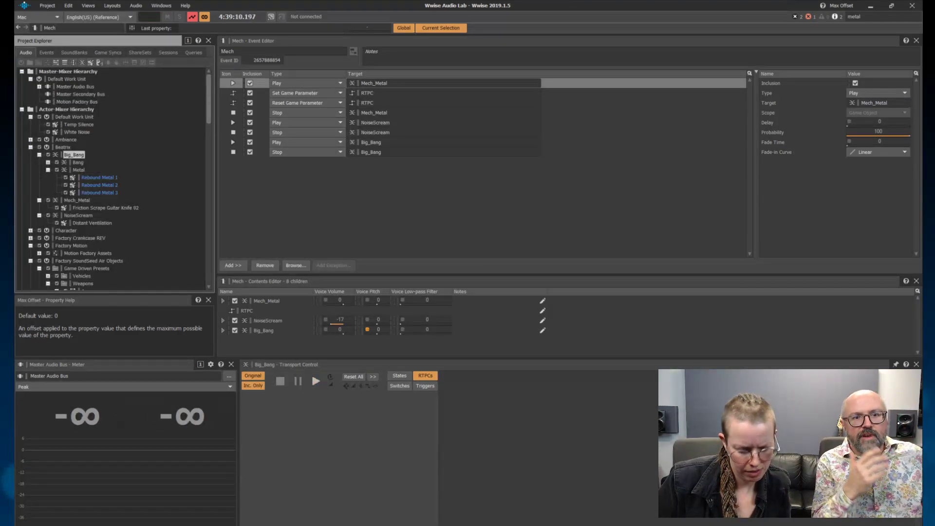
pyautogui.click(293, 210)
pyautogui.click(78, 163)
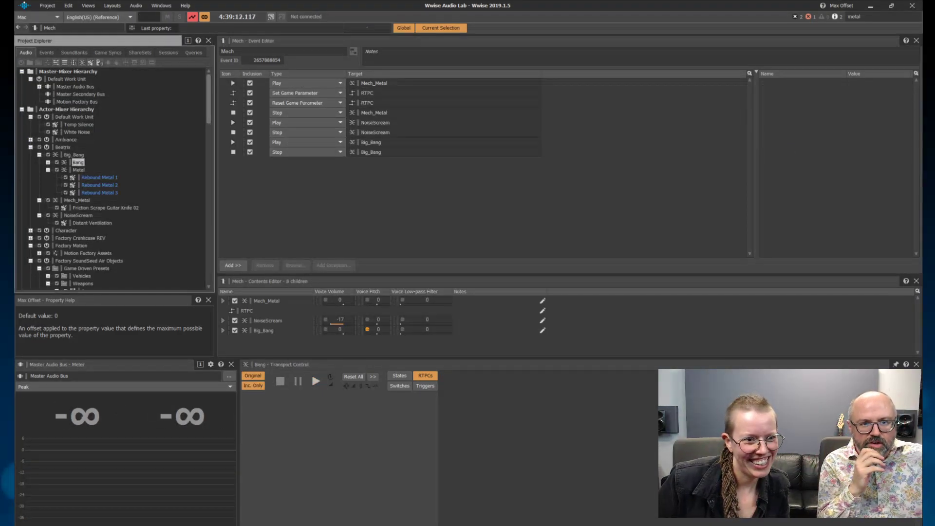
pyautogui.click(74, 155)
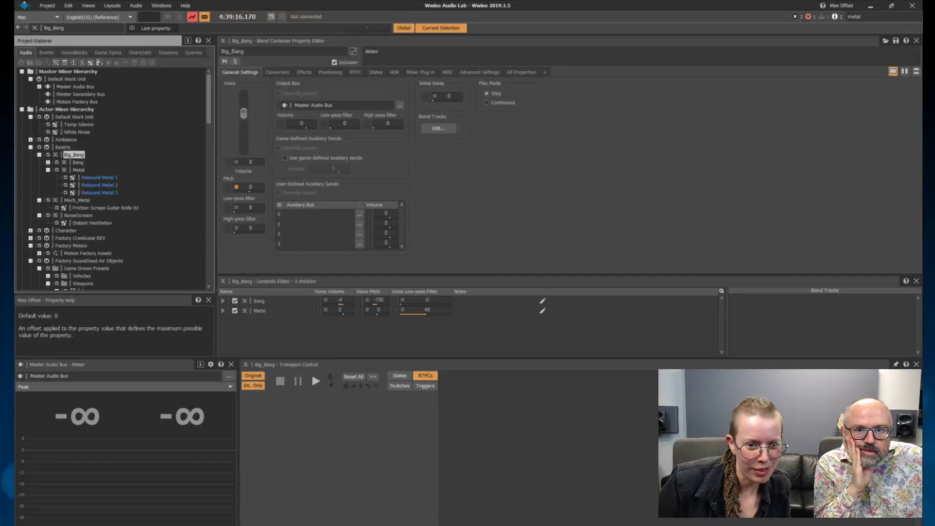
pyautogui.doubleClick(236, 187)
pyautogui.click(296, 231)
pyautogui.press('BackSpace')
pyautogui.press('Tab')
pyautogui.write('2500')
pyautogui.press('Return')
pyautogui.click(331, 201)
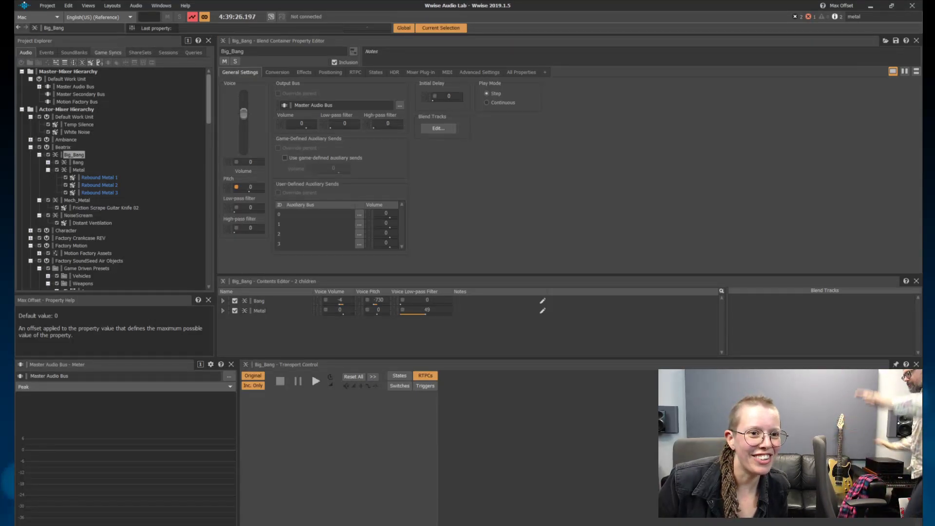
# Reopen the Test Soundcaster session and play Mech to hear the wider pitch randomization
pyautogui.click(139, 52)
pyautogui.click(168, 52)
pyautogui.doubleClick(61, 87)
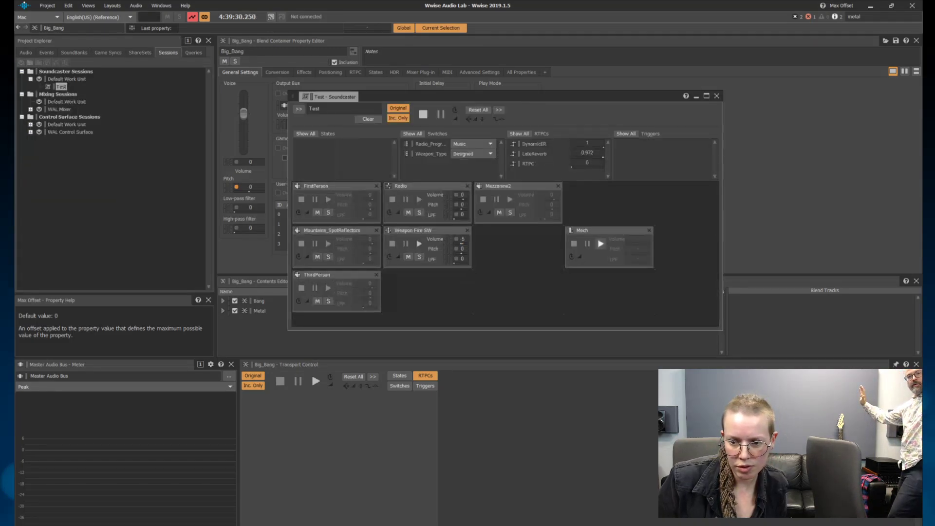
pyautogui.click(600, 243)
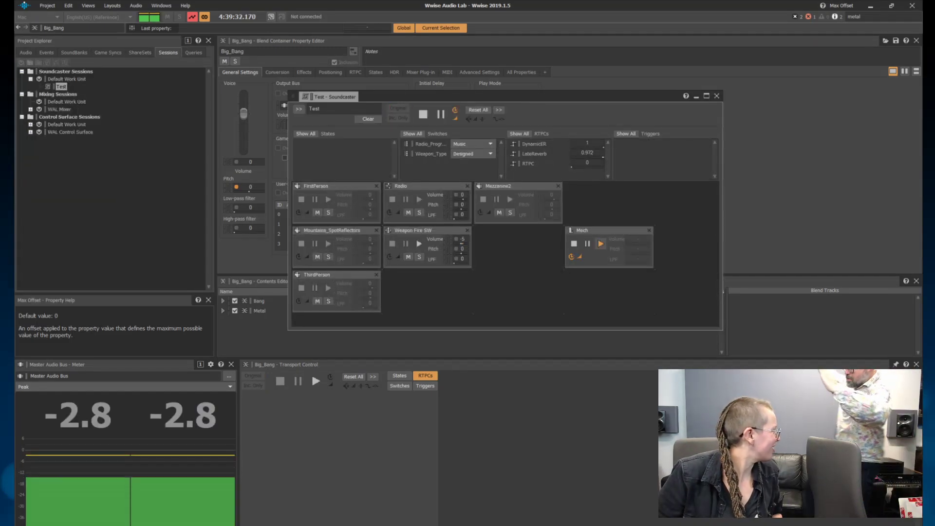